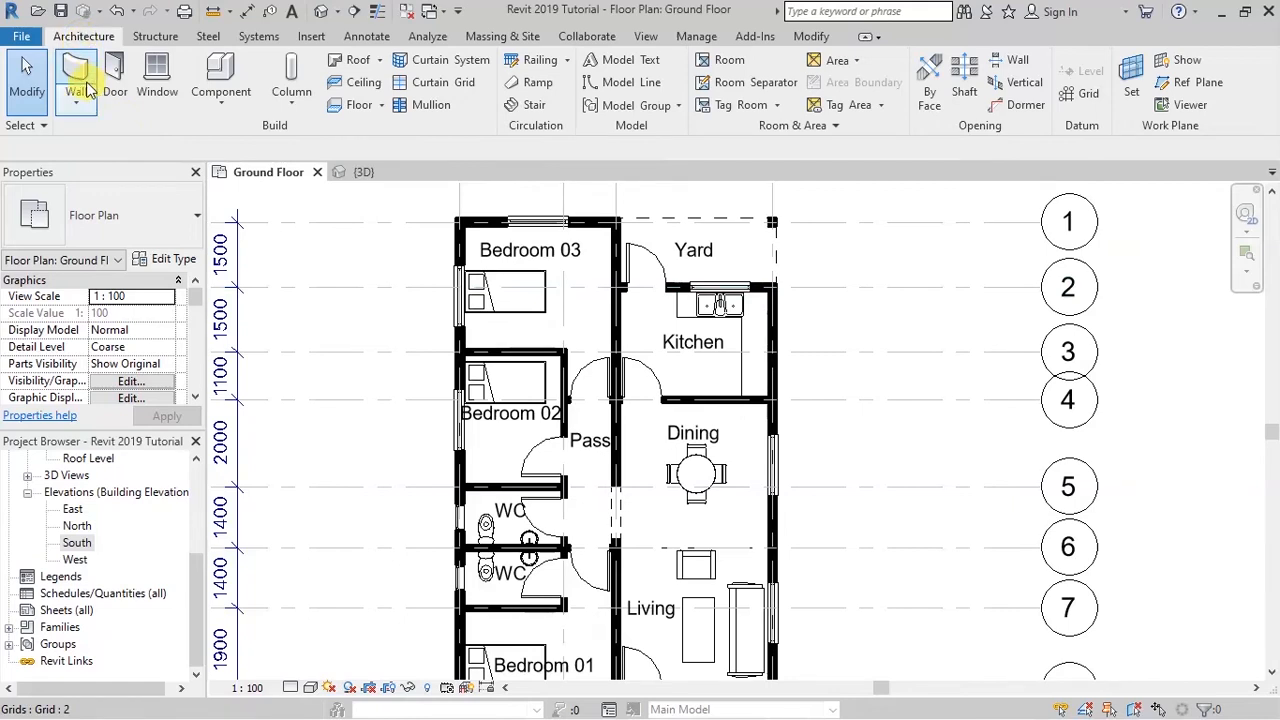
- Start an architectural floor and draw its north boundary line from the outer corner of Bedroom 03 to the Yard's outer corner column
click(382, 106)
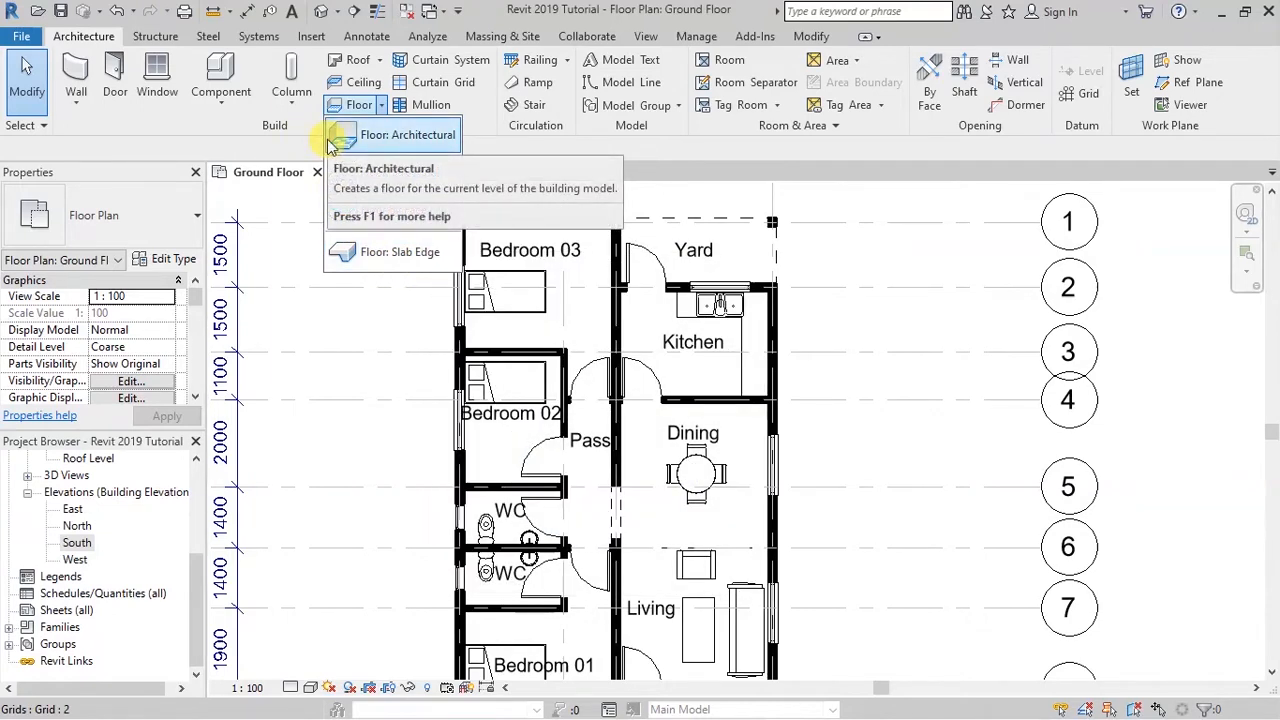
click(378, 146)
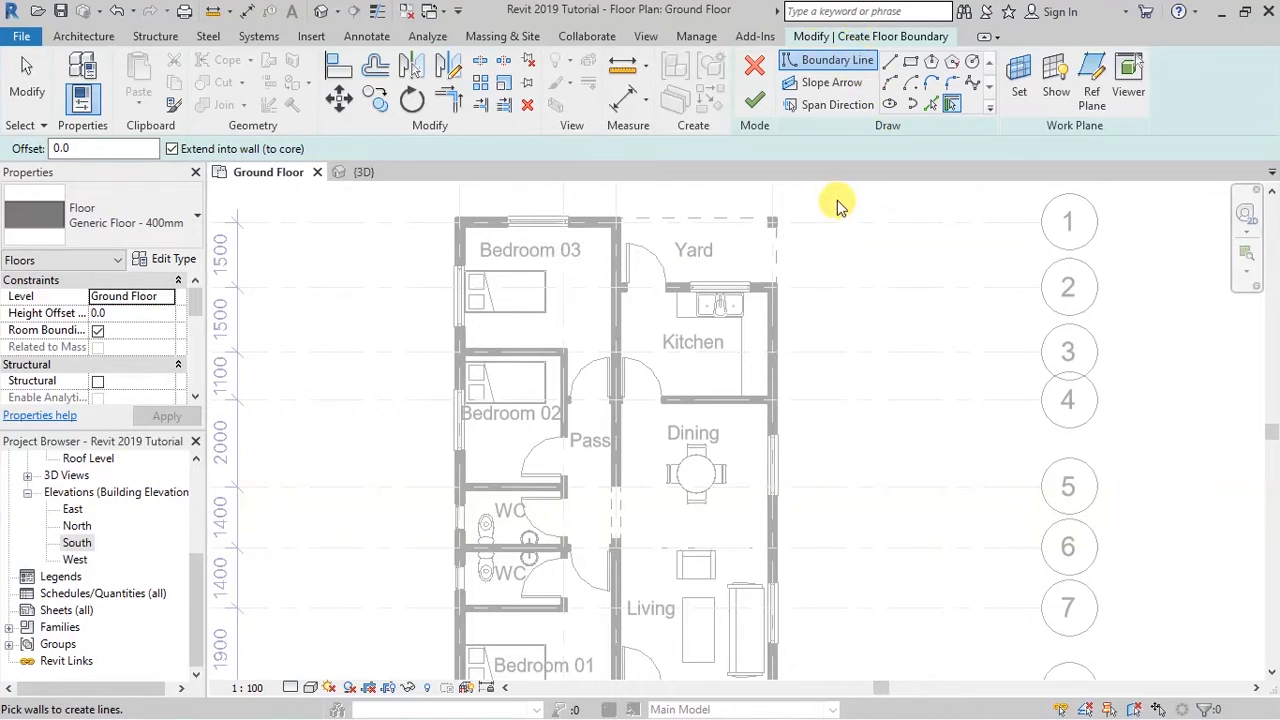
click(890, 63)
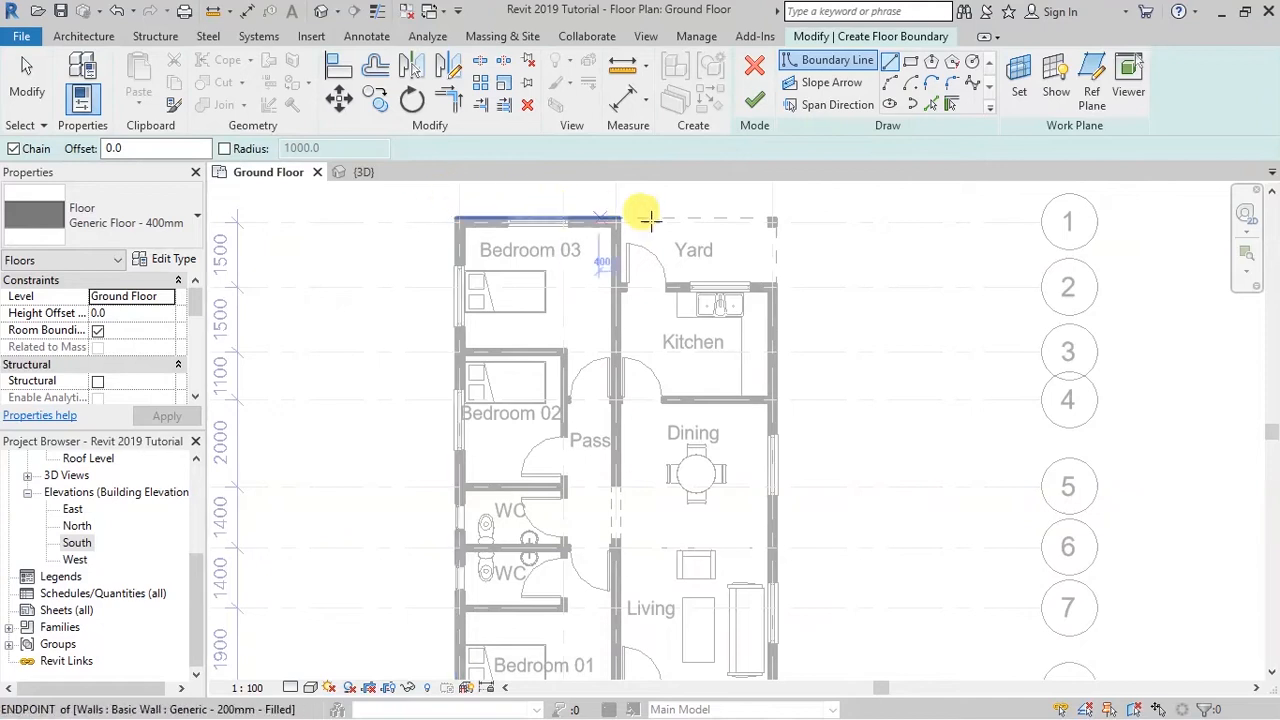
scroll(610, 215, down, 2)
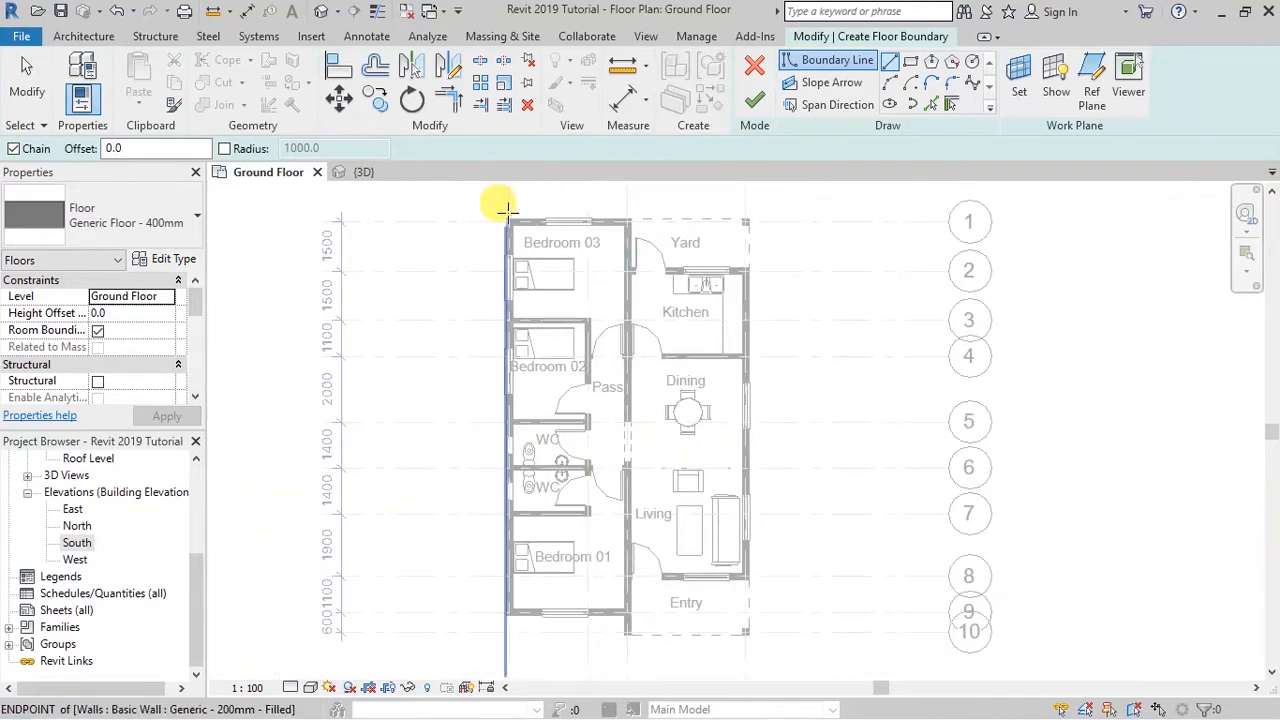
scroll(505, 210, up, 5)
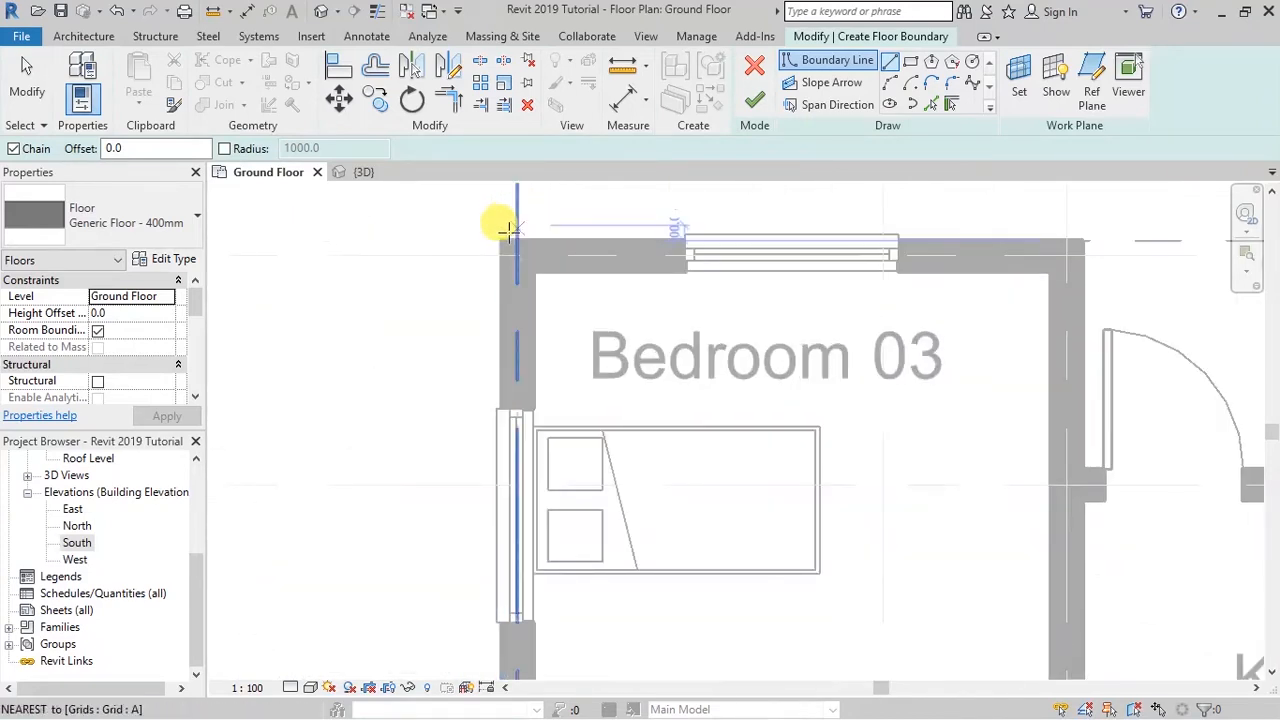
click(497, 236)
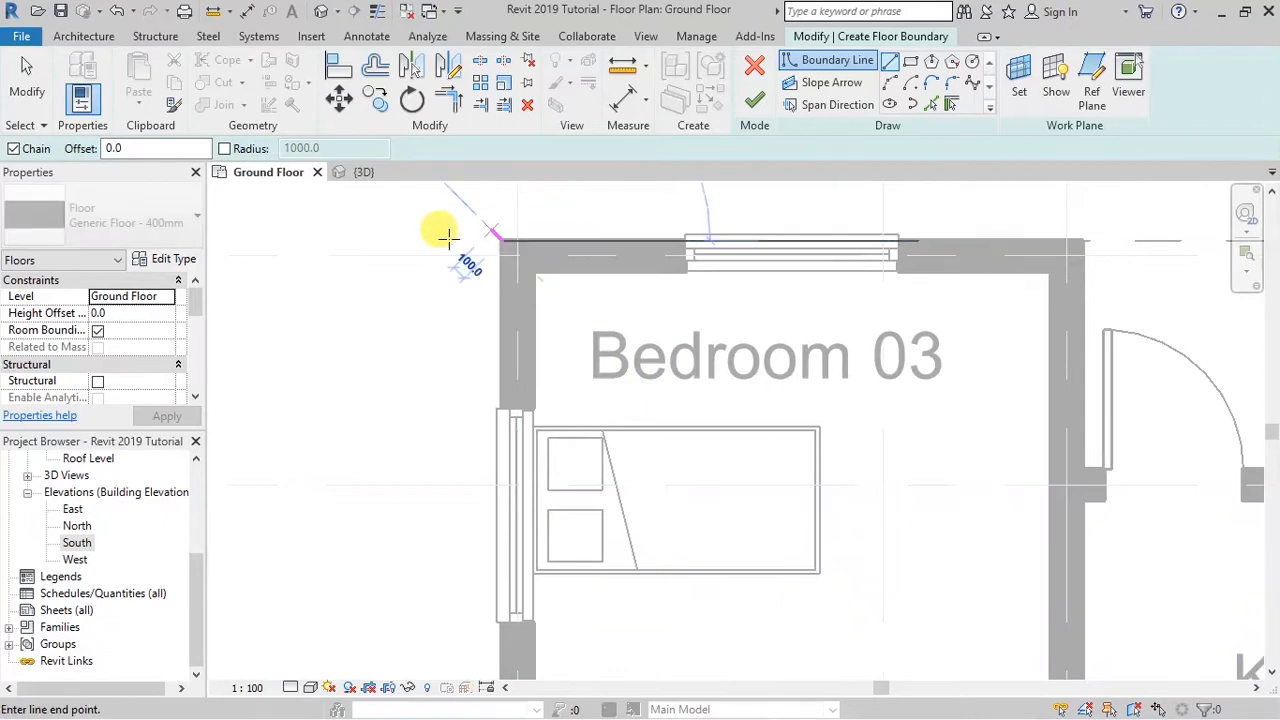
scroll(440, 235, down, 4)
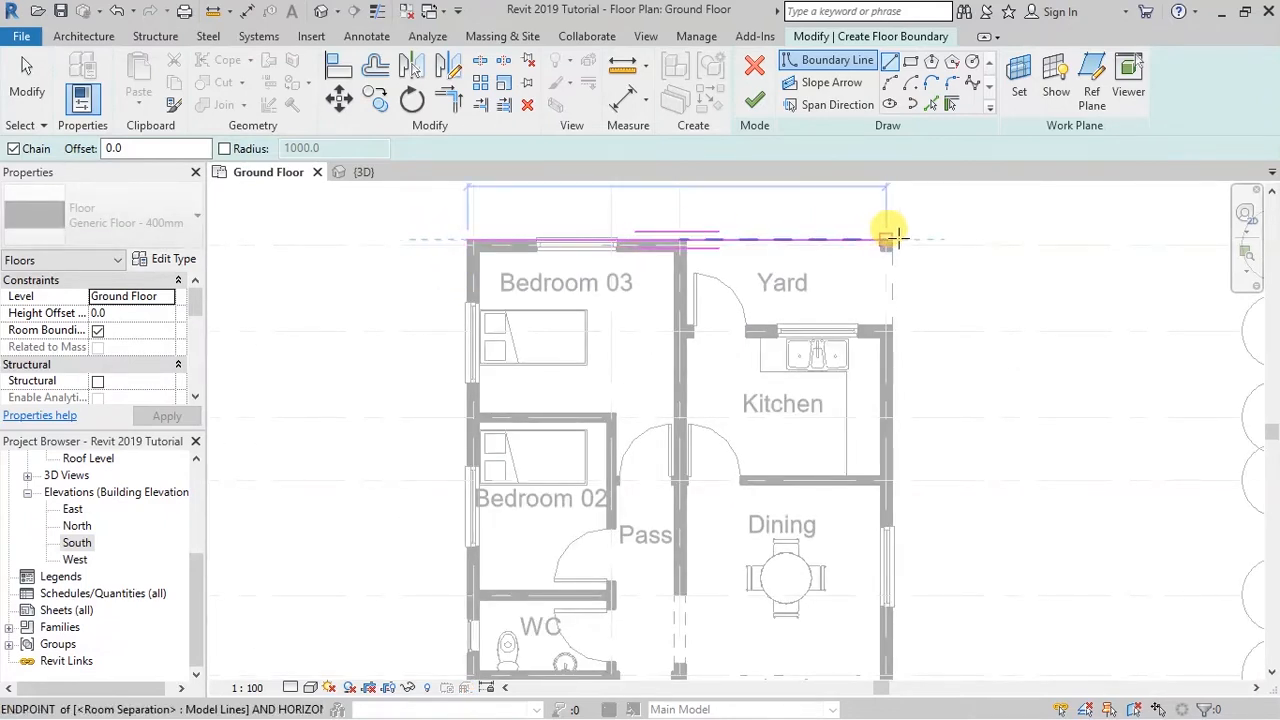
scroll(884, 238, up, 3)
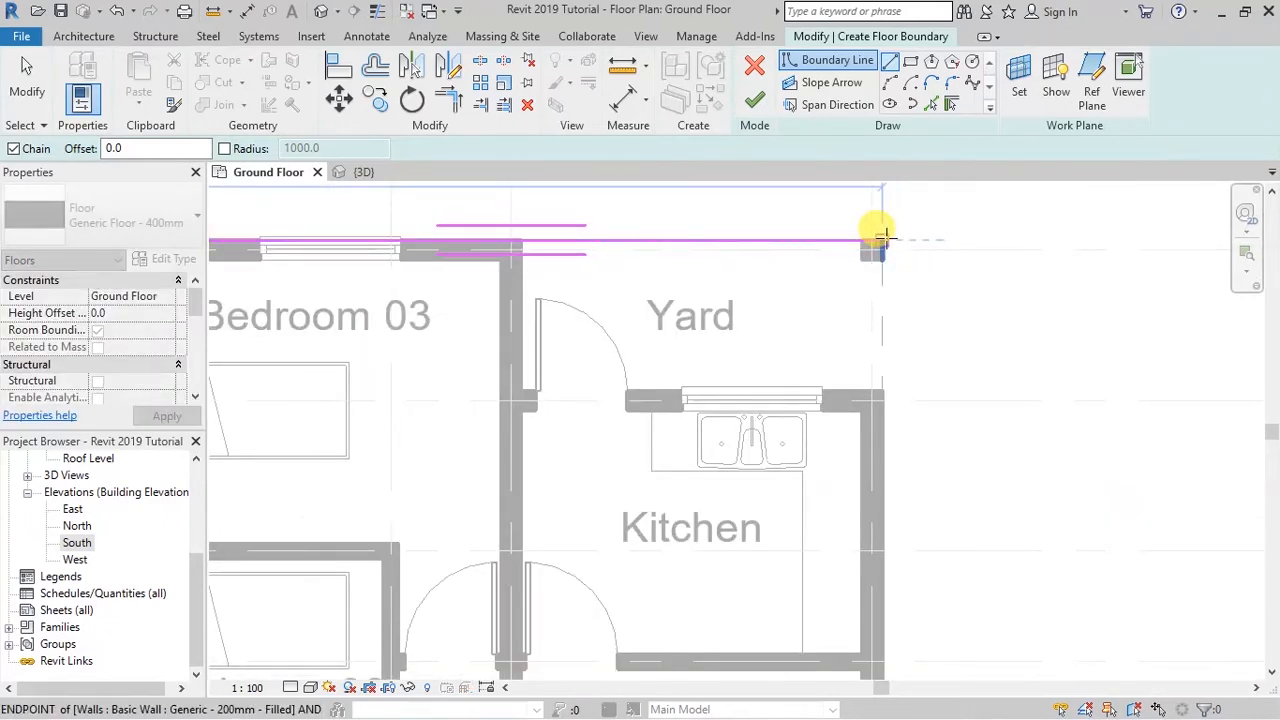
click(884, 238)
- Continue the floor boundary straight down the east side of the building to the outer corner of the Entry column
scroll(832, 210, down, 3)
scroll(832, 215, down, 4)
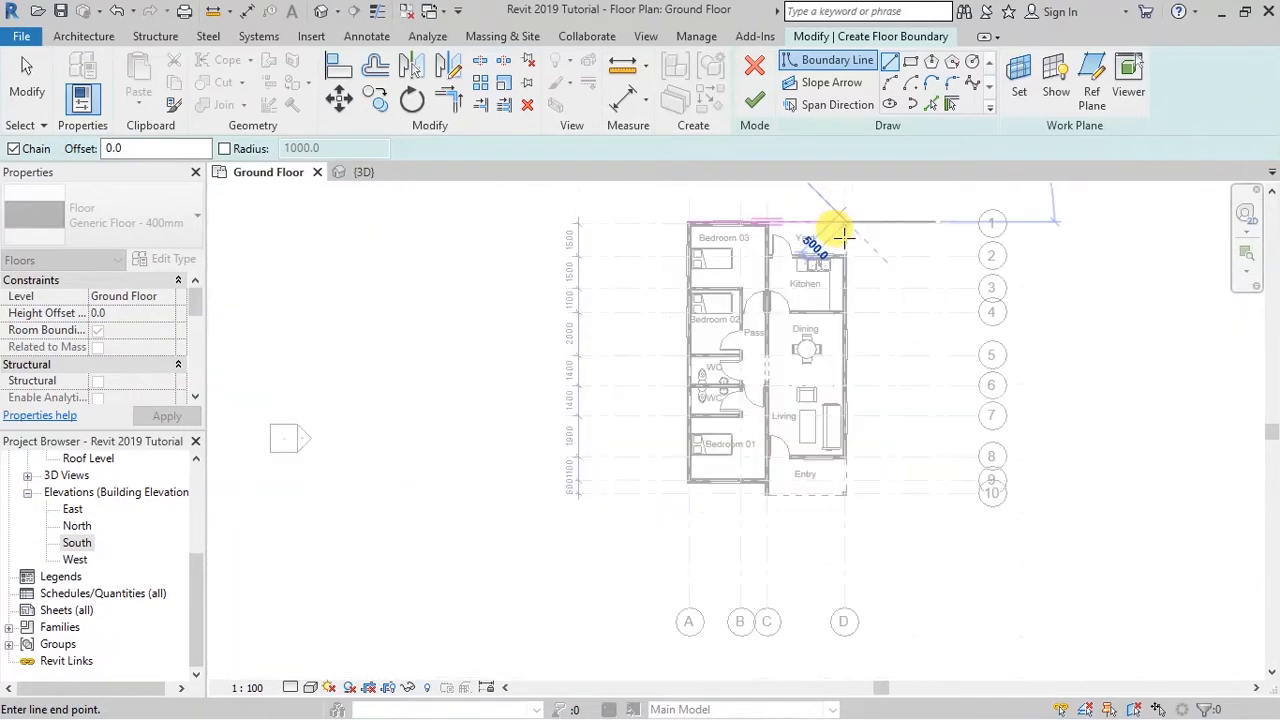
scroll(837, 482, up, 3)
scroll(832, 492, up, 5)
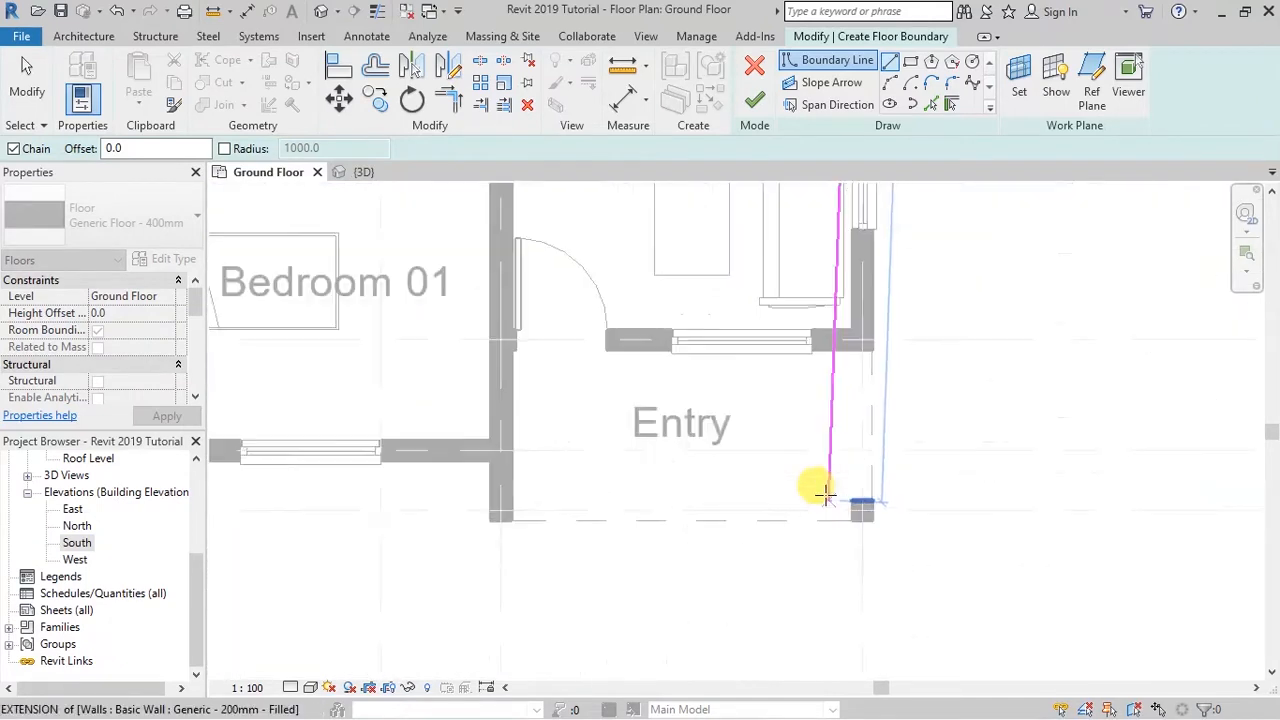
click(920, 543)
- Continue the boundary along the south edge of the Entry and Bedroom 01 to the building's southwest outer corner
scroll(953, 536, down, 3)
scroll(592, 537, up, 5)
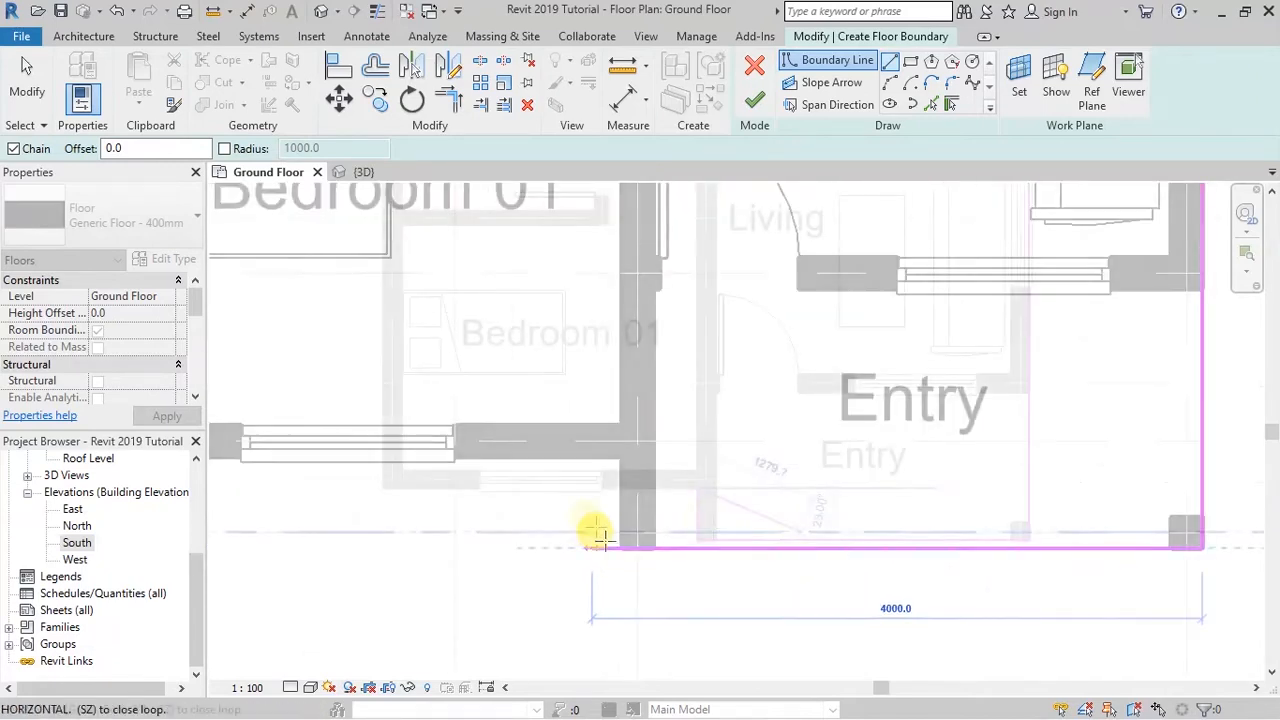
click(392, 502)
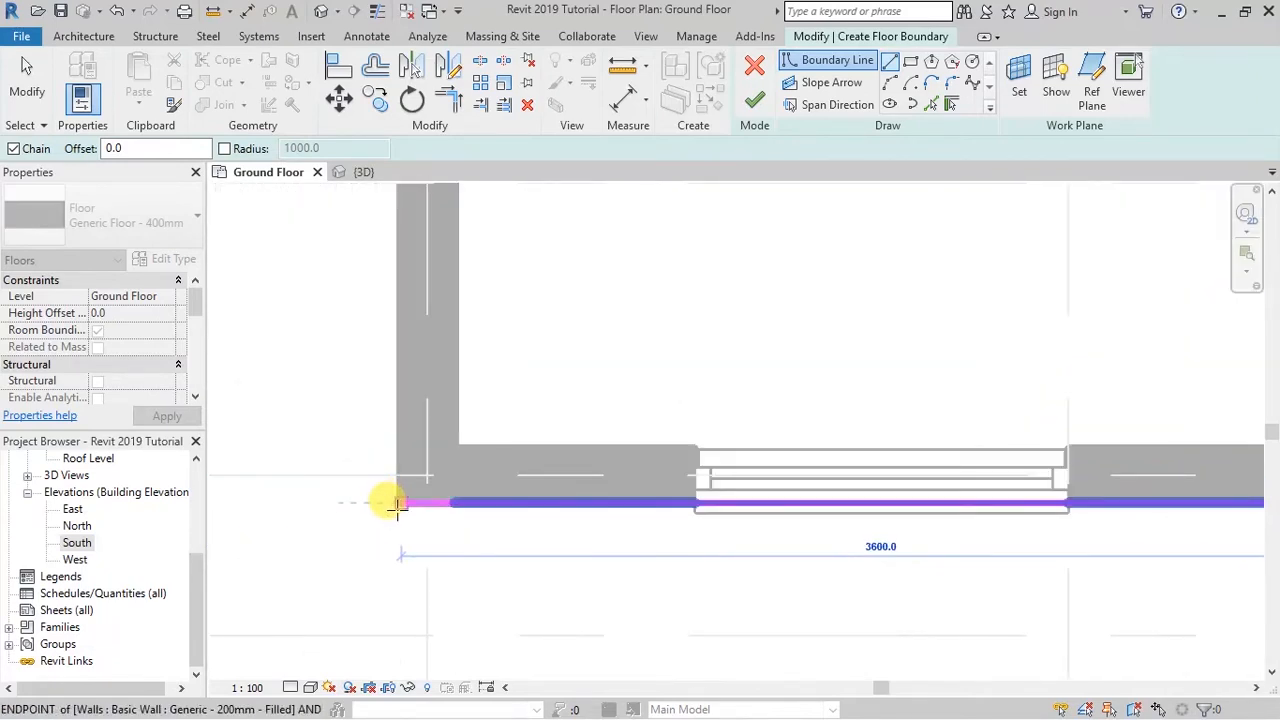
- Close the floor boundary loop along the west wall, ending at the starting corner of Bedroom 03
scroll(457, 577, down, 3)
scroll(455, 578, down, 5)
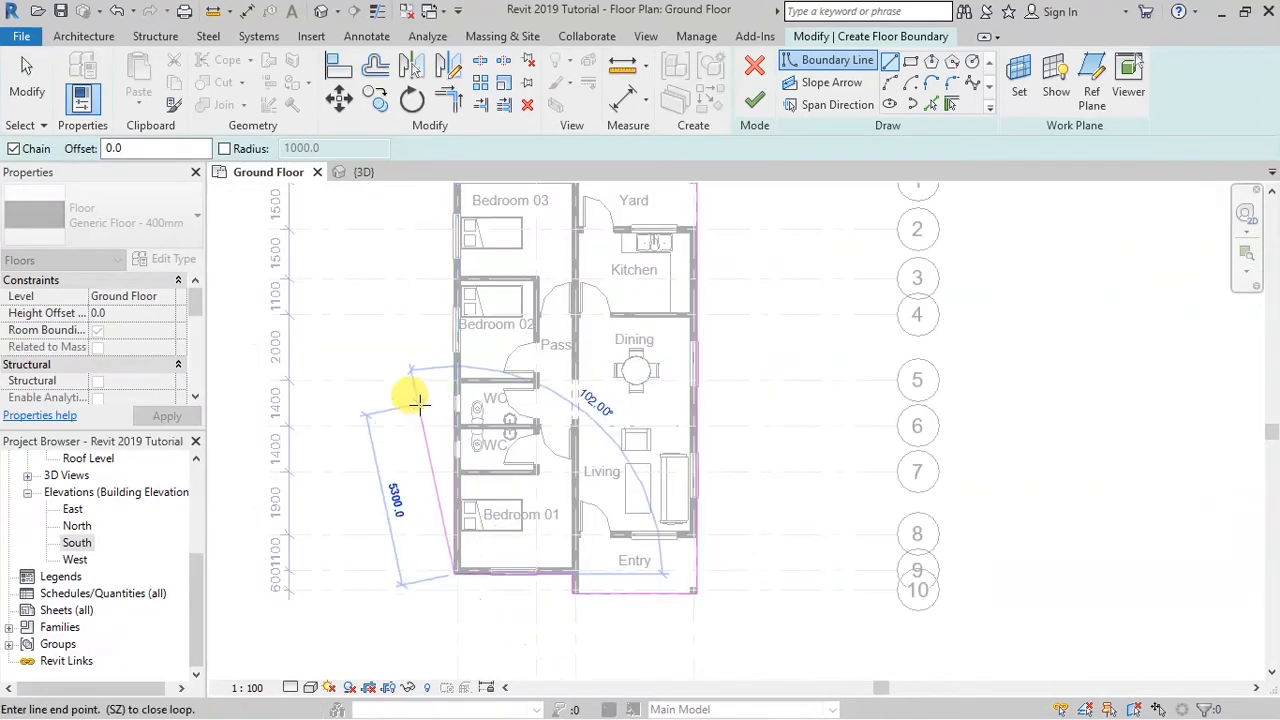
scroll(420, 403, down, 3)
scroll(429, 245, up, 2)
scroll(429, 245, up, 5)
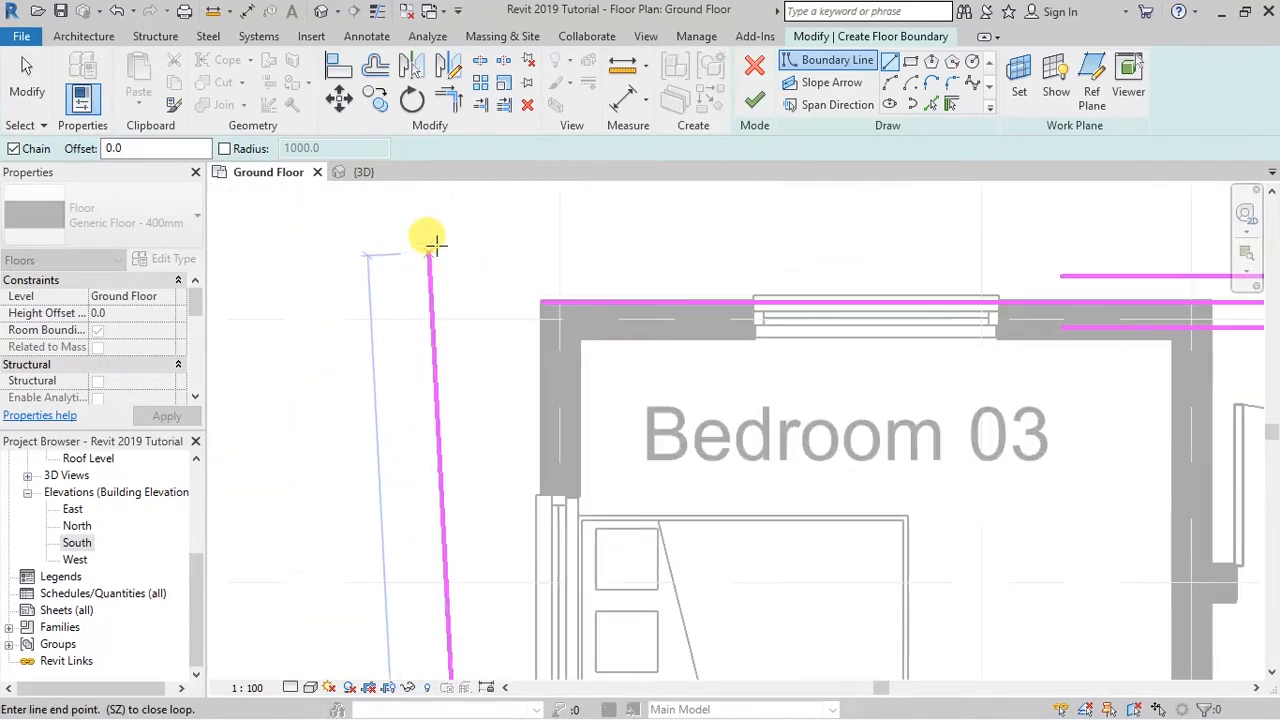
click(541, 301)
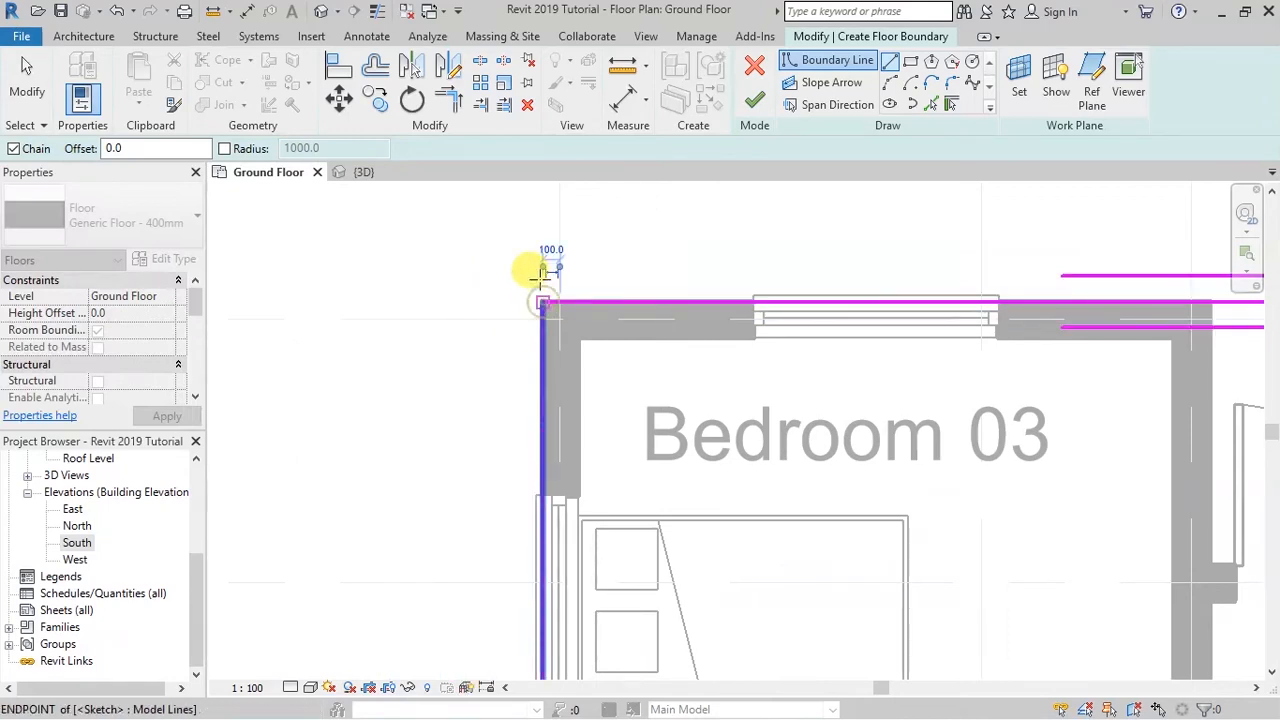
- Review the floor boundary around the plan and look through the available floor types
scroll(458, 231, down, 3)
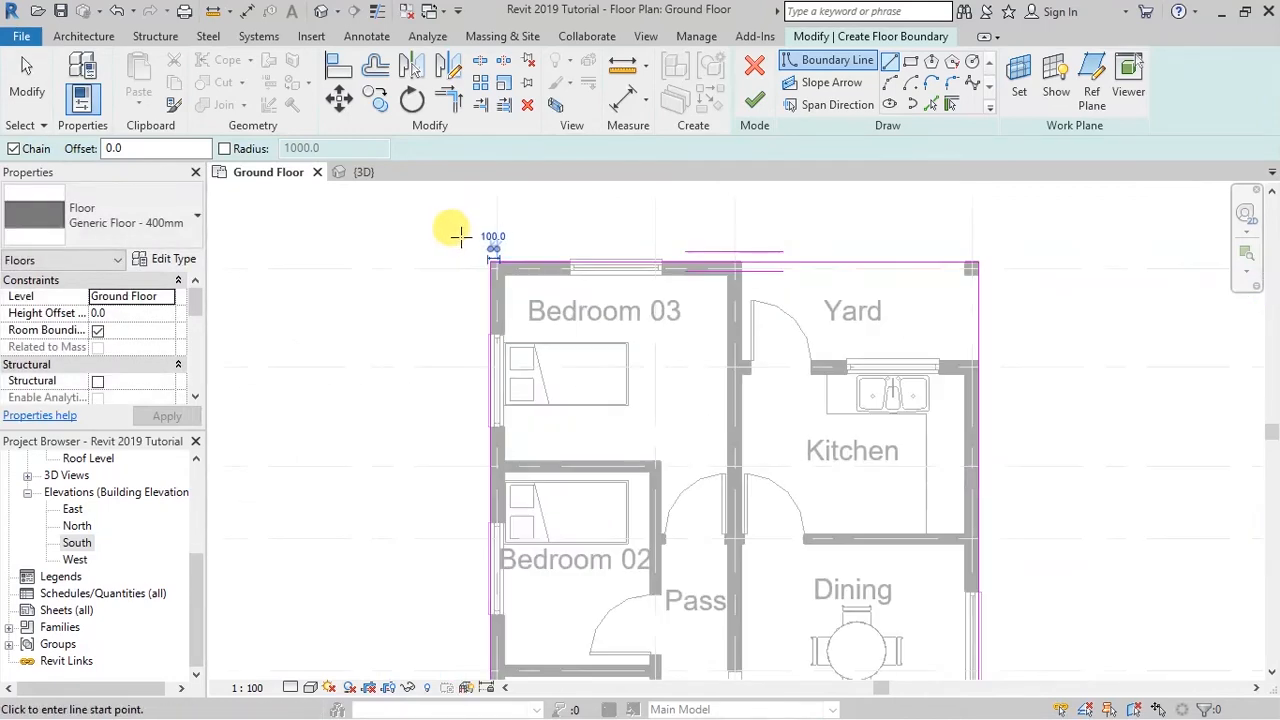
scroll(634, 240, down, 2)
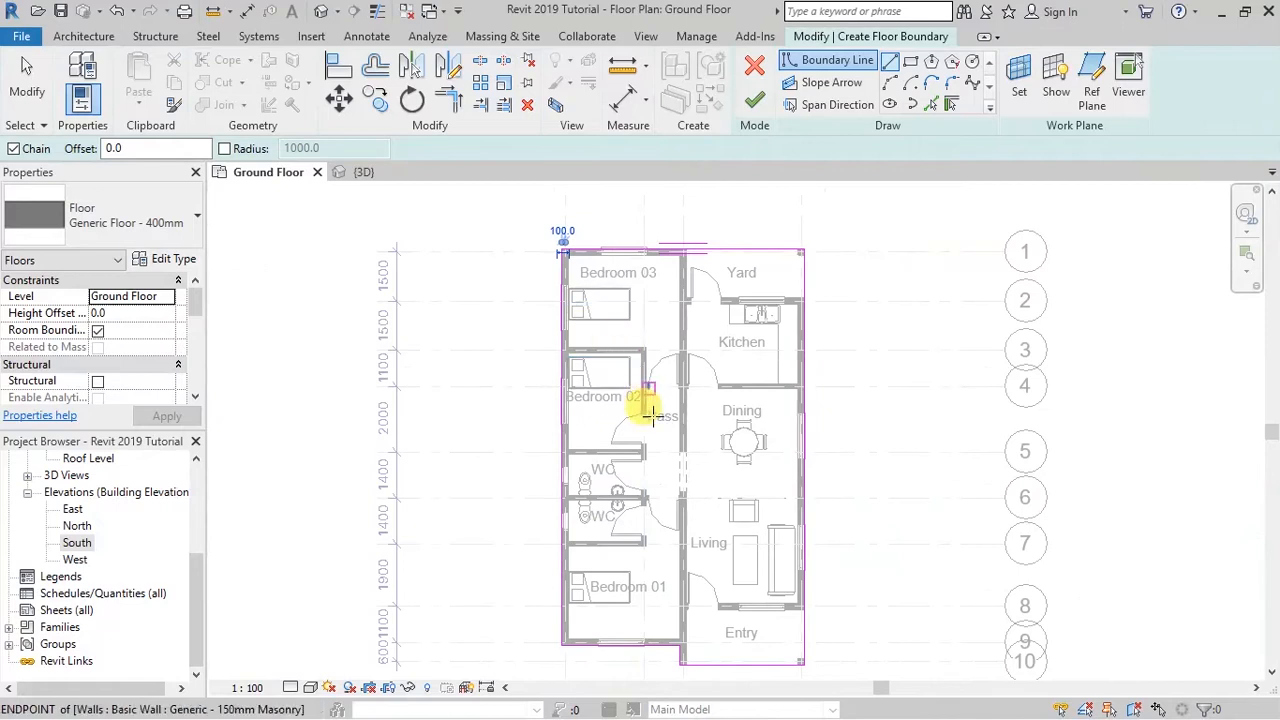
scroll(658, 421, up, 3)
scroll(648, 452, down, 2)
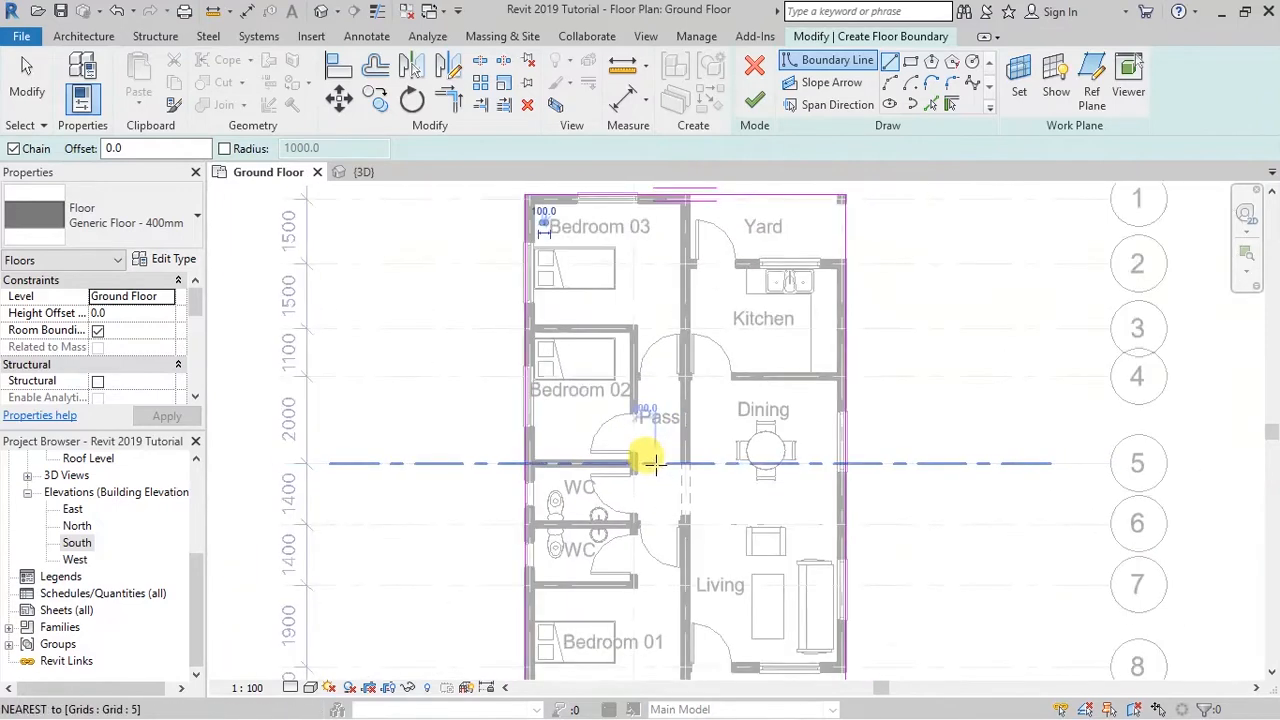
scroll(614, 200, up, 1)
scroll(614, 200, up, 3)
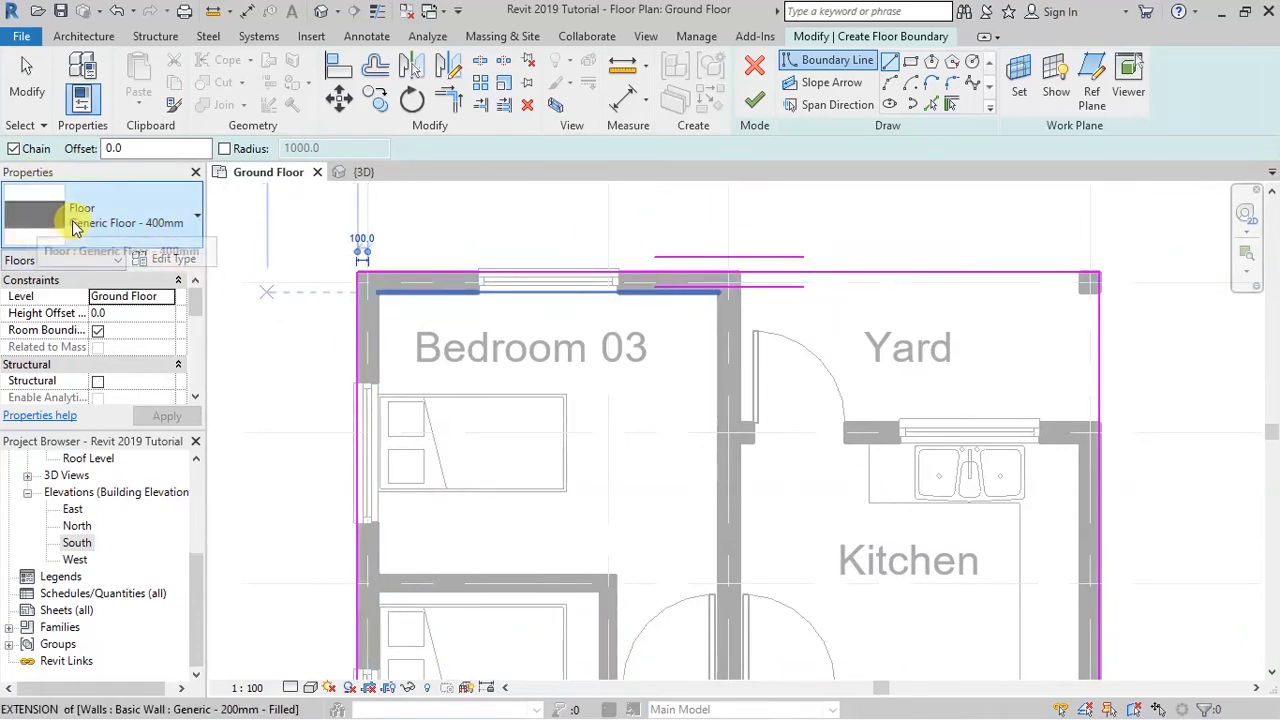
click(197, 225)
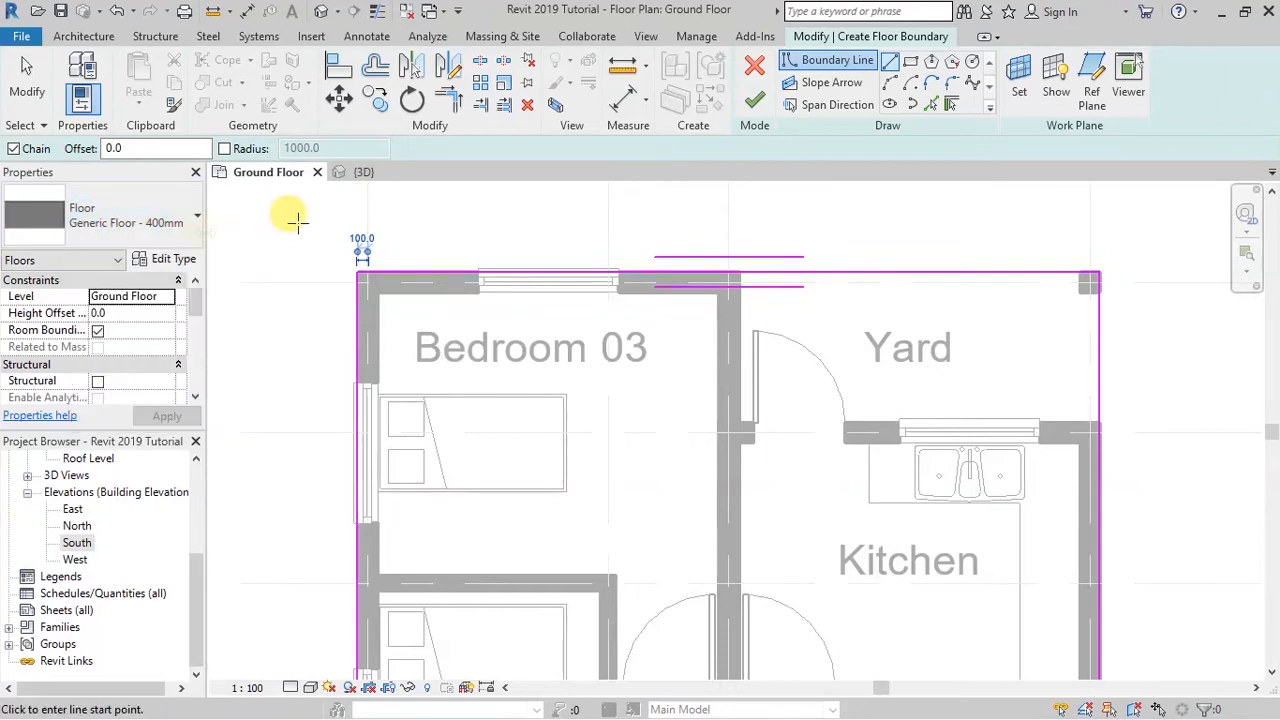
click(195, 219)
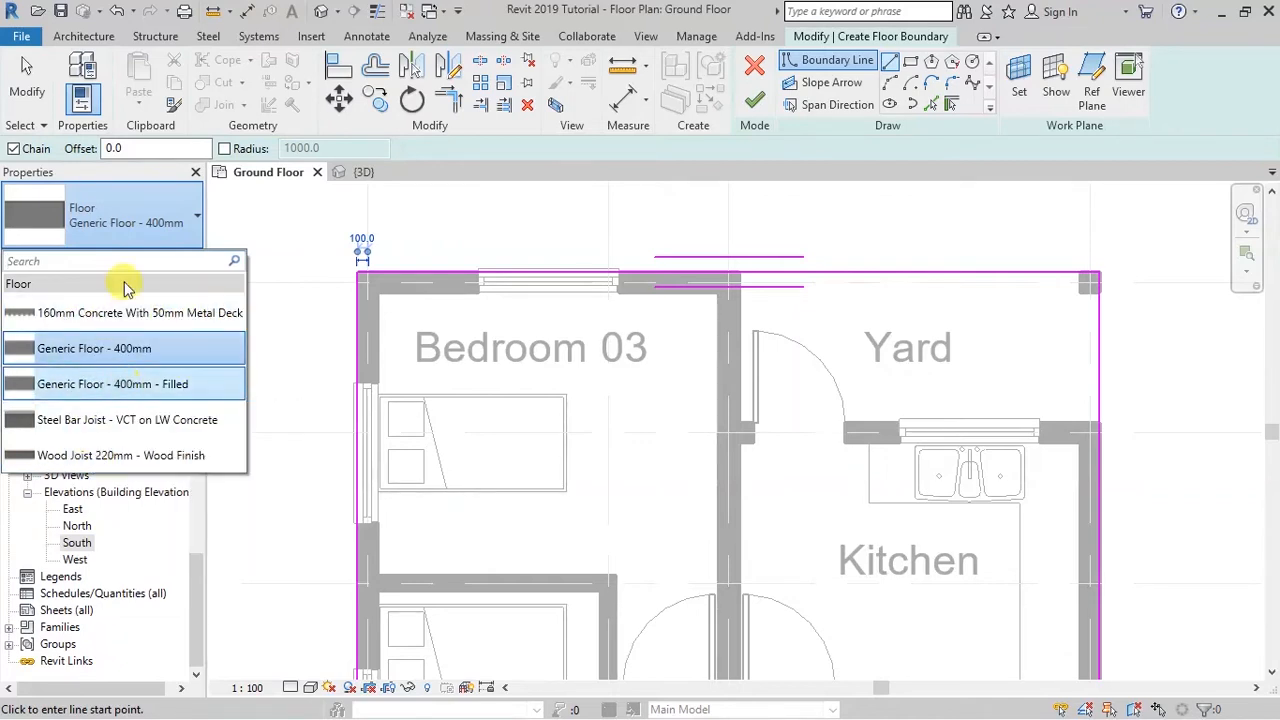
click(113, 180)
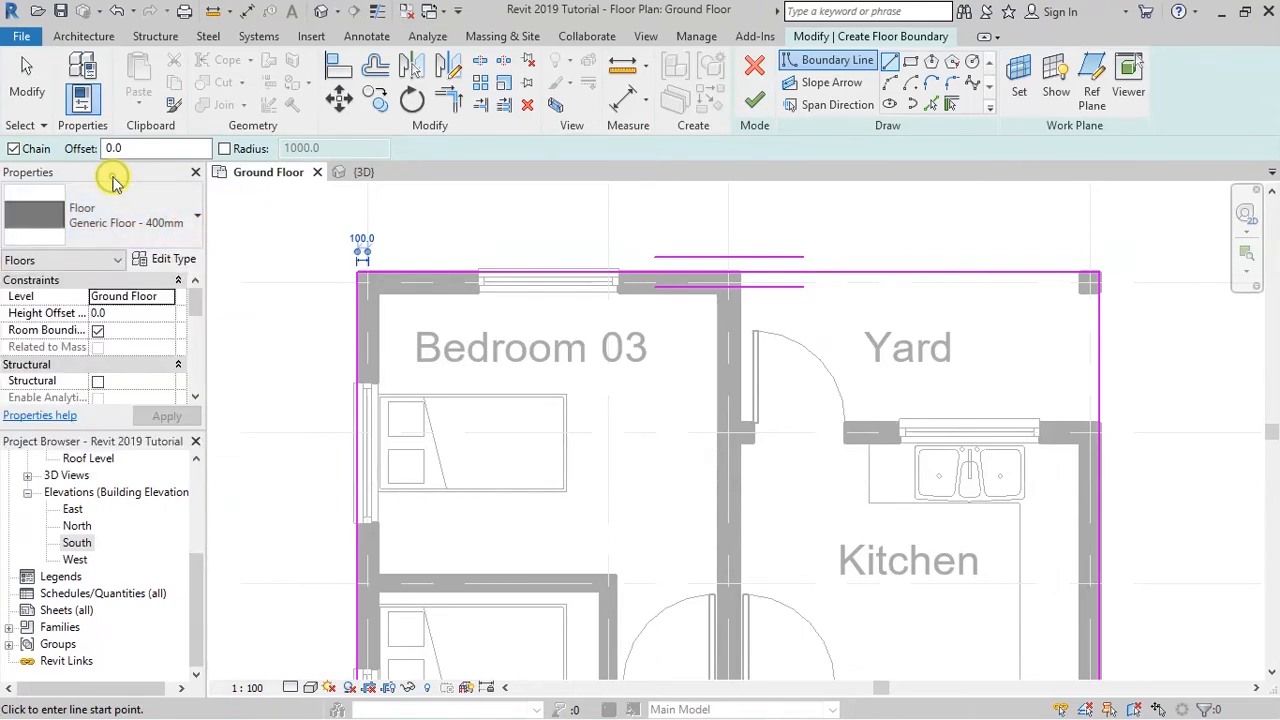
- Duplicate the Generic Floor - 400mm type under the name "150 mm Concrete Floor"
click(170, 260)
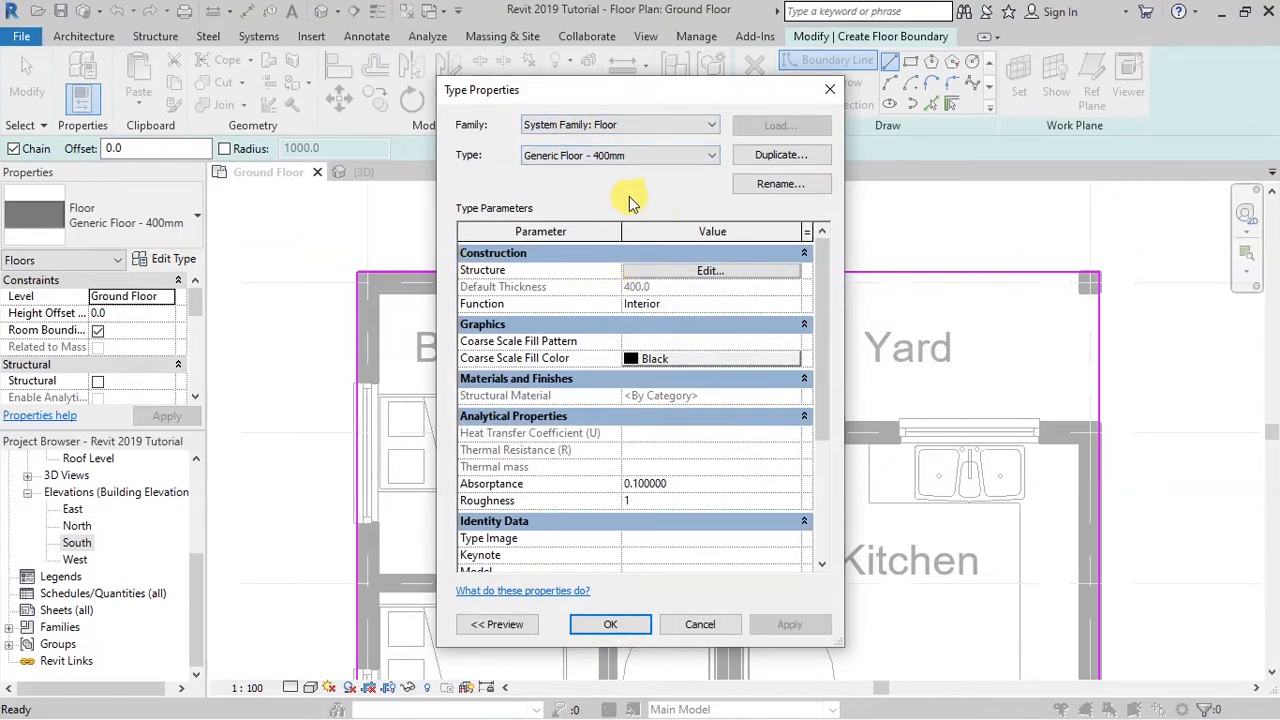
click(777, 154)
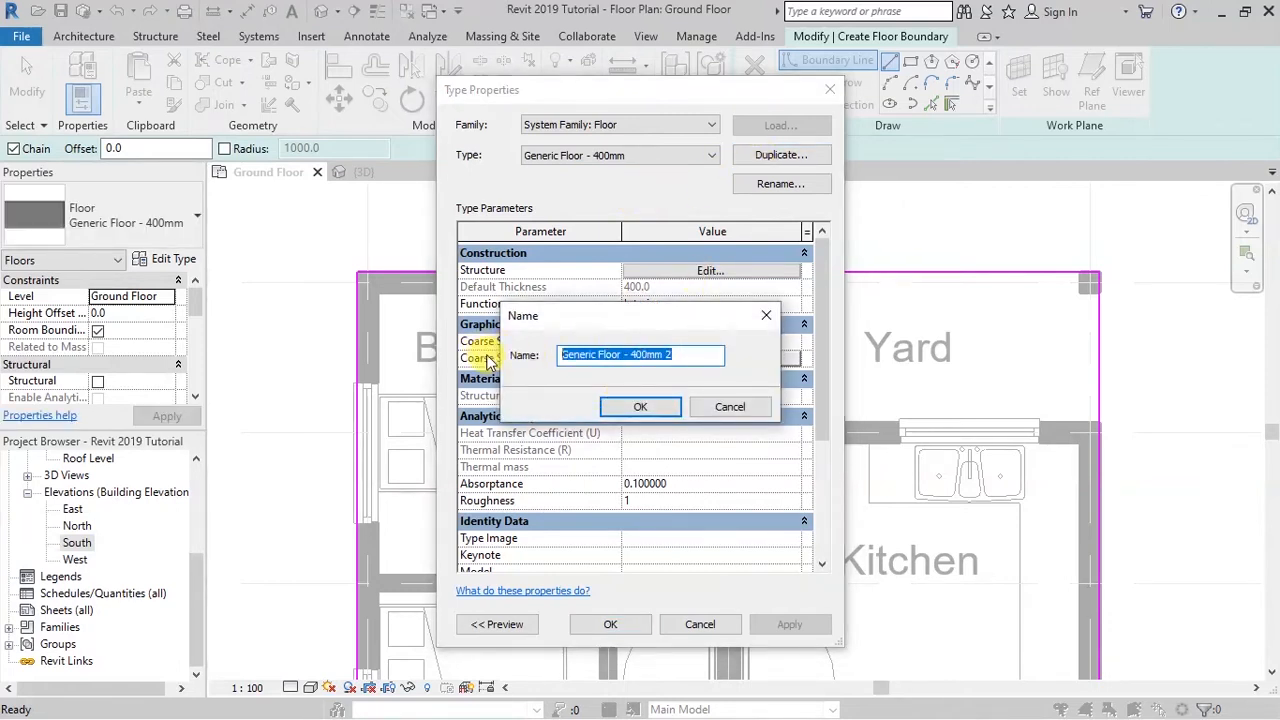
text(150)
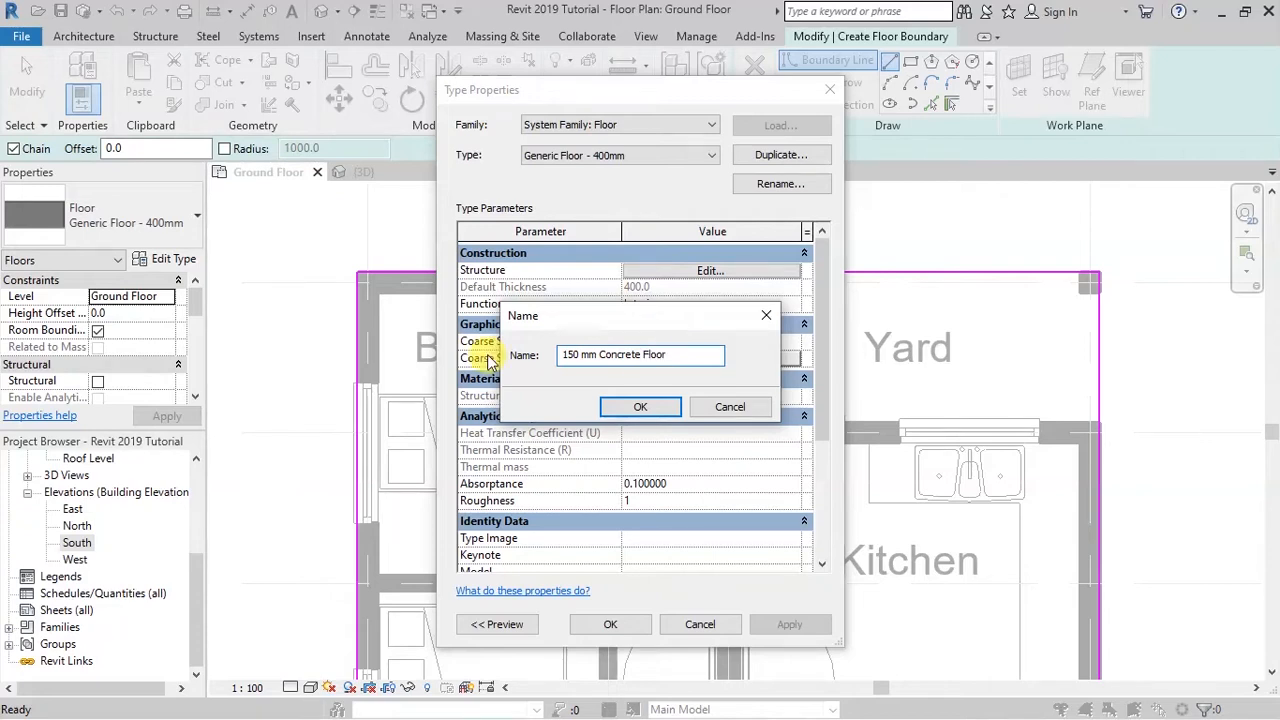
click(640, 406)
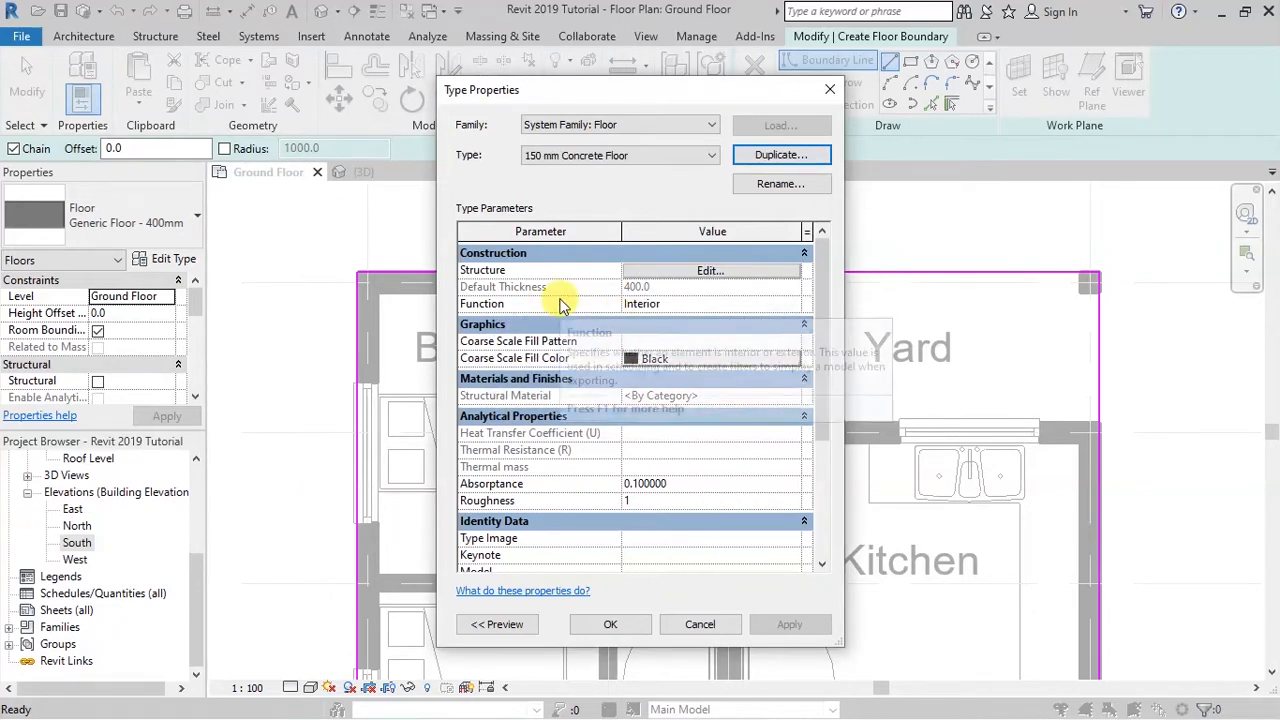
- Edit the new floor type's structure and set the Structure [1] layer's thickness to 150 mm
click(667, 274)
click(645, 312)
drag(648, 315, 521, 316)
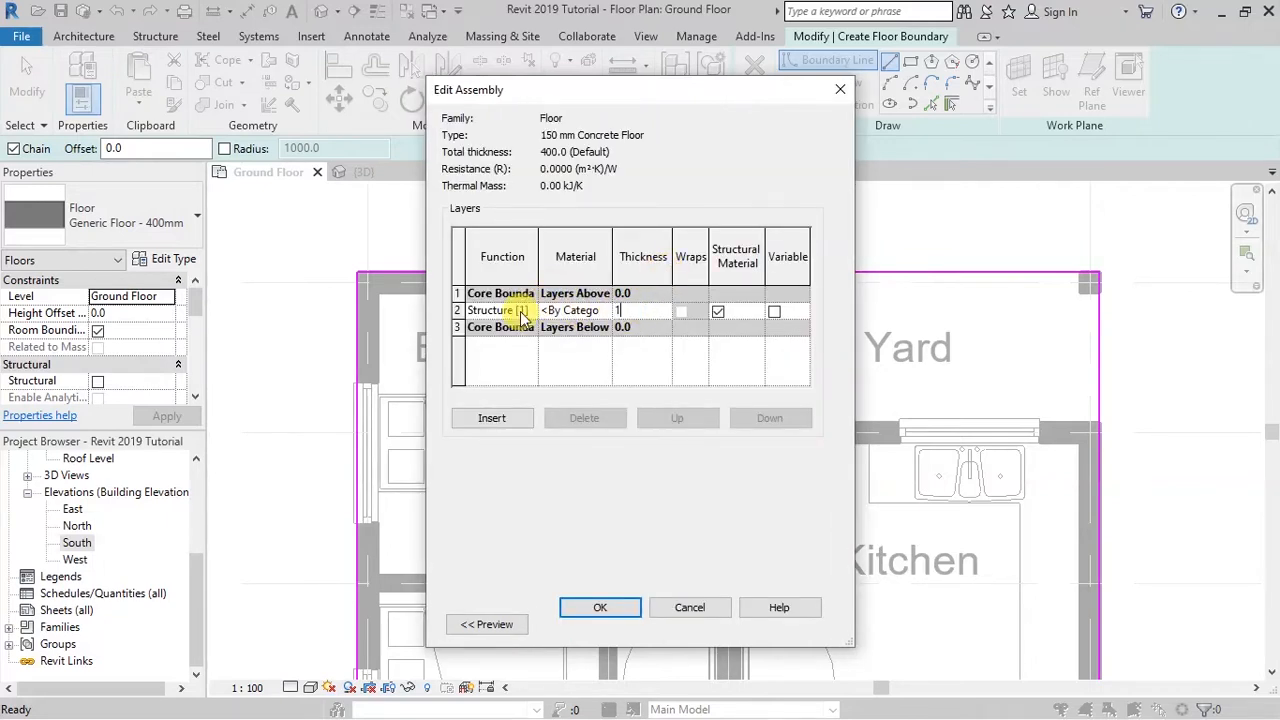
drag(634, 312, 602, 304)
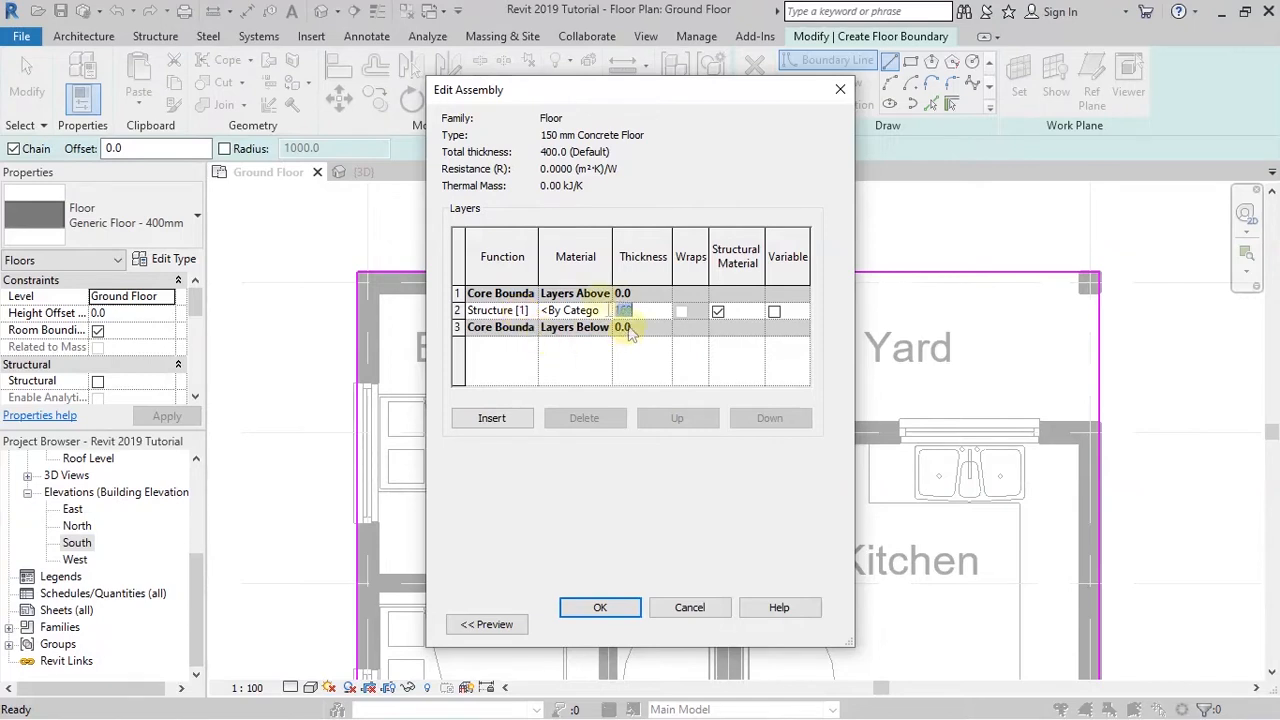
text(150)
- Insert a new layer above the upper core boundary and set its function to Finish 2 [5]
click(494, 418)
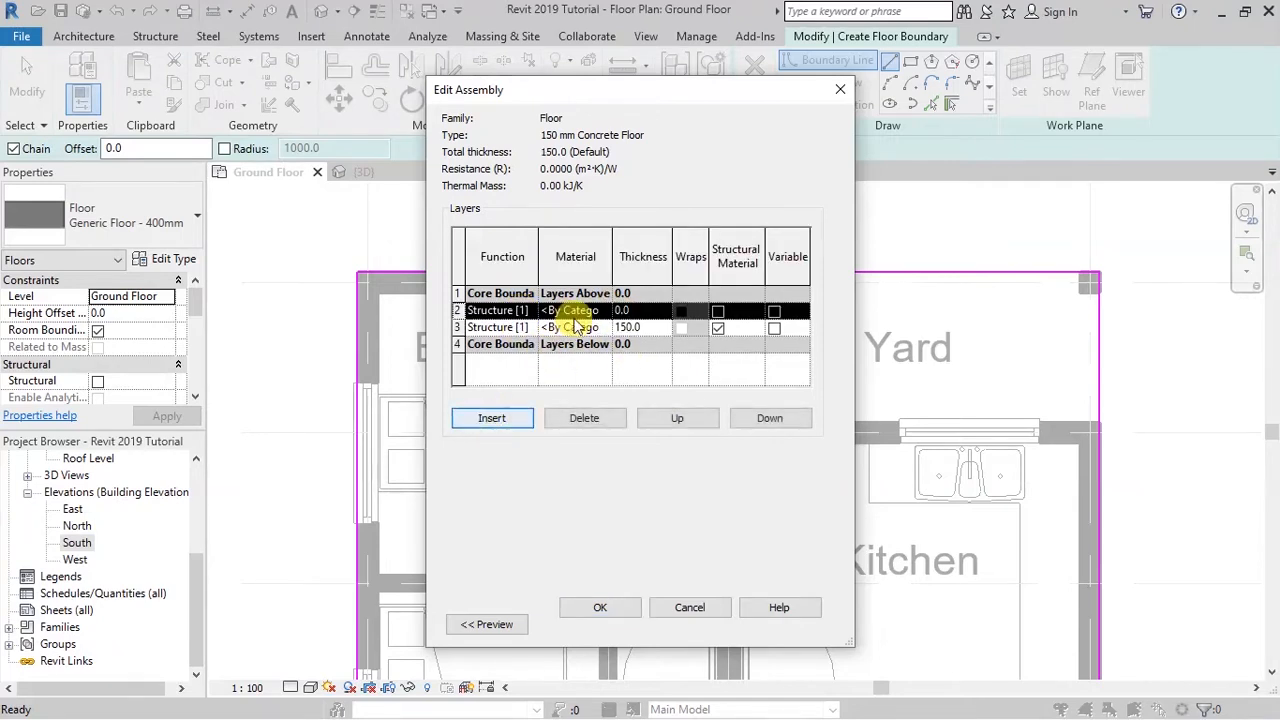
click(677, 418)
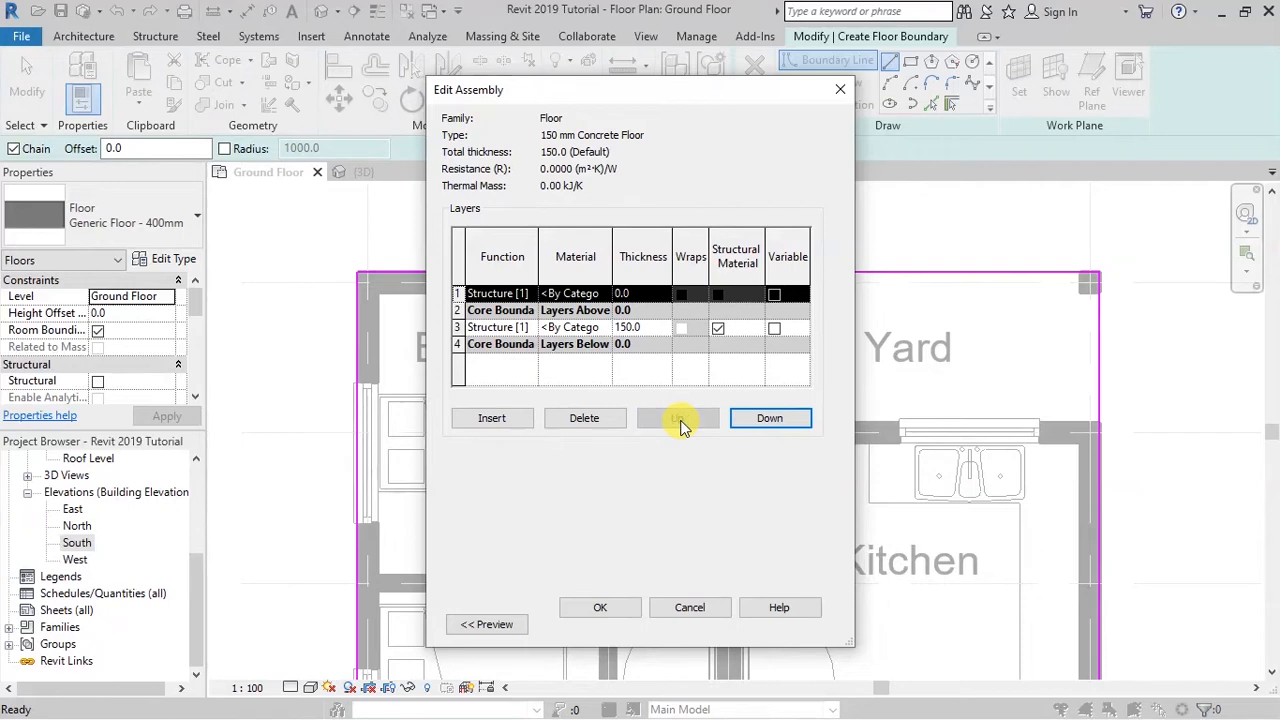
click(530, 295)
click(530, 296)
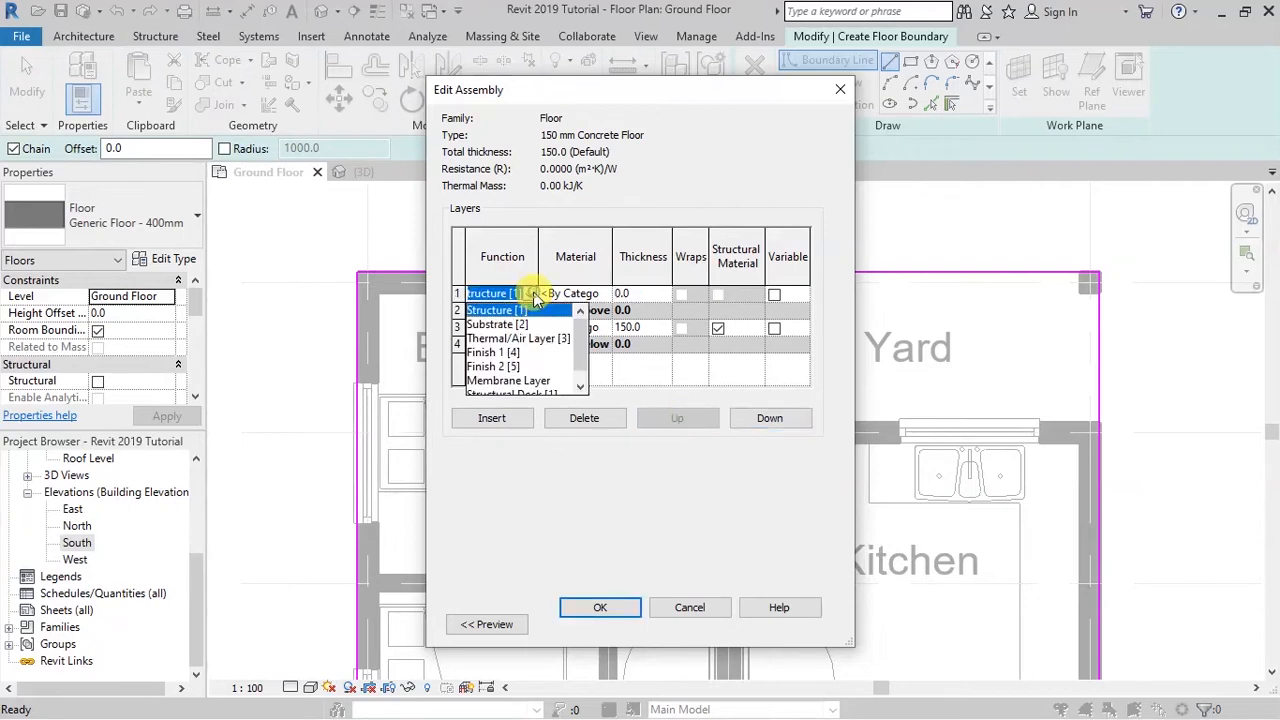
click(508, 372)
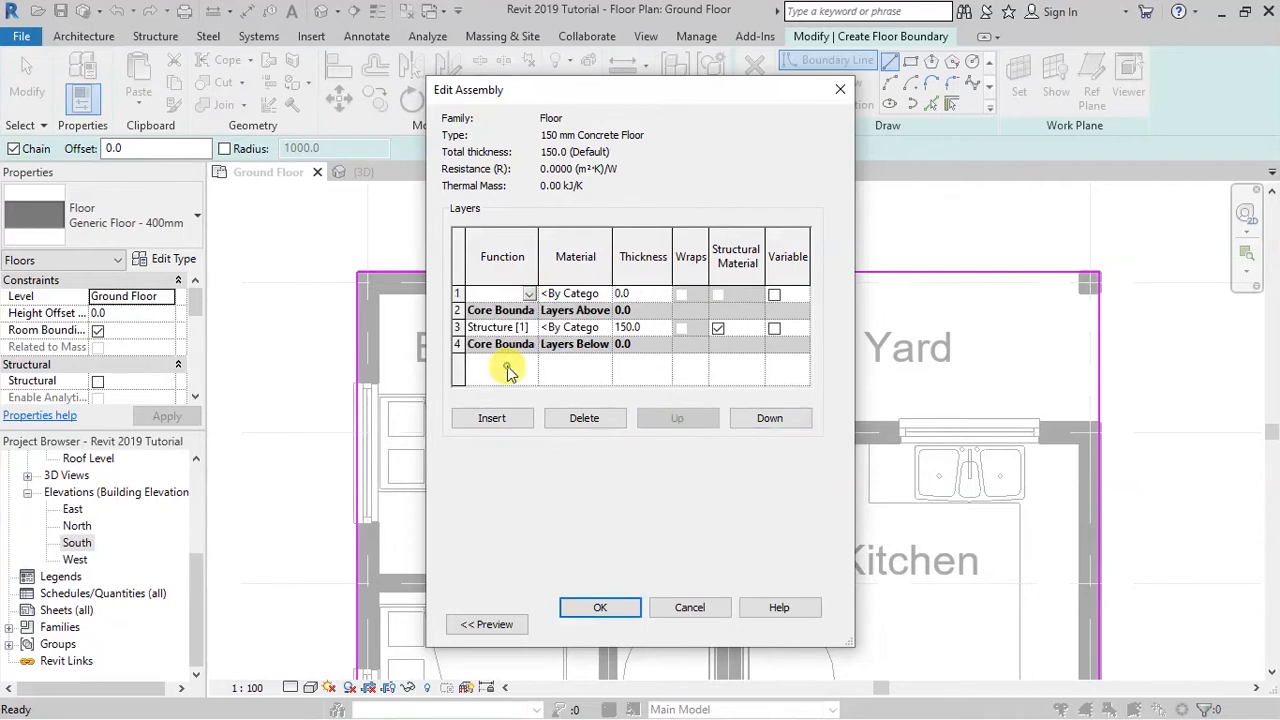
- Assign the Oak Flooring material, found by searching "wood", to the Finish 2 layer and make it 25 mm thick
click(606, 293)
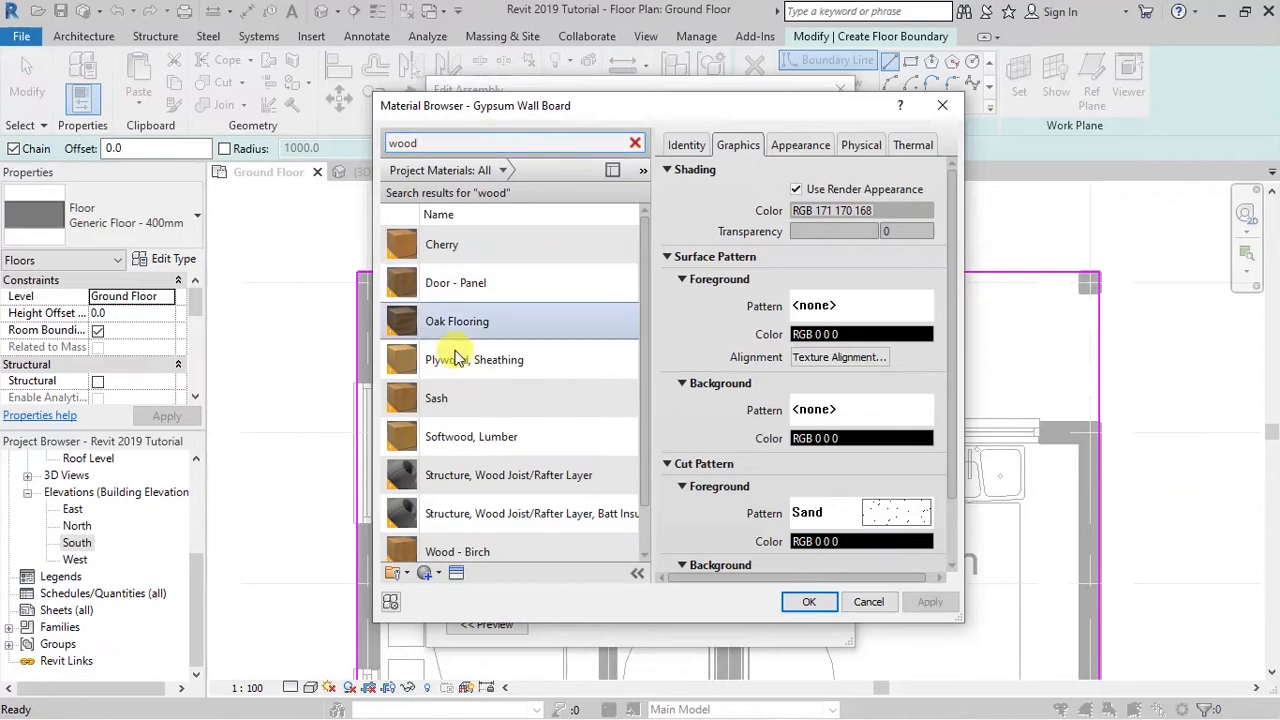
click(463, 330)
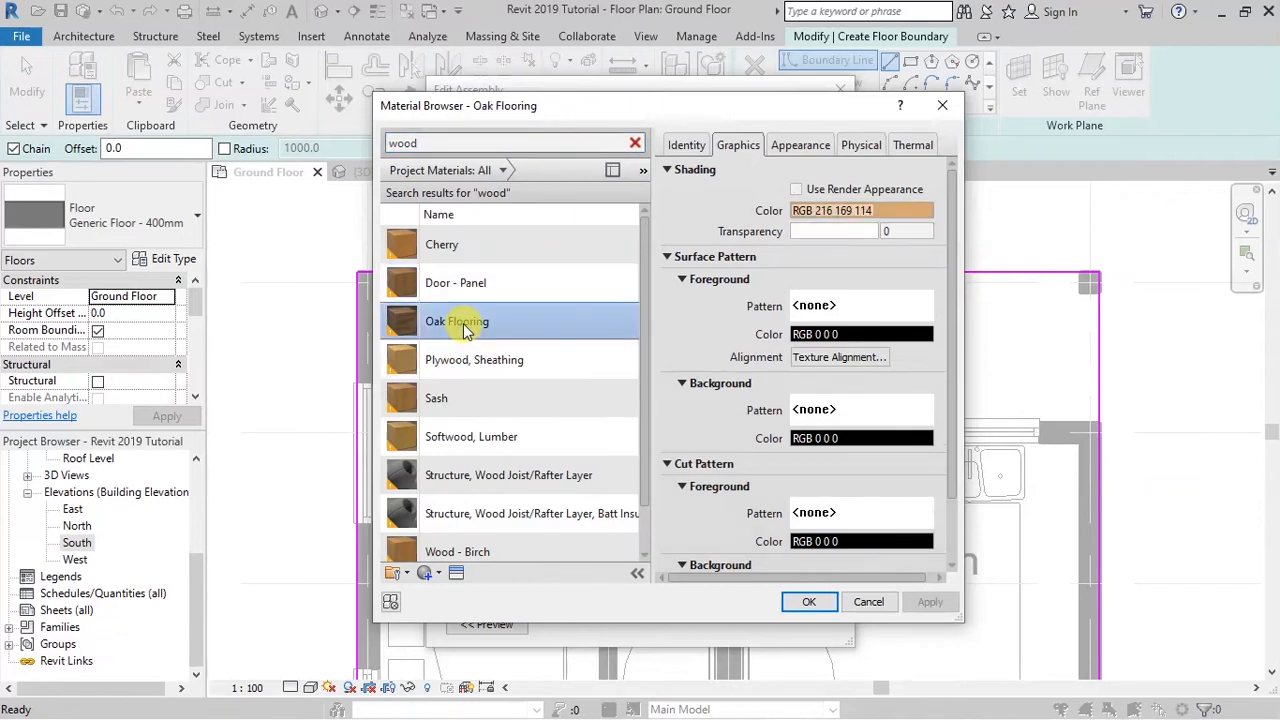
click(809, 604)
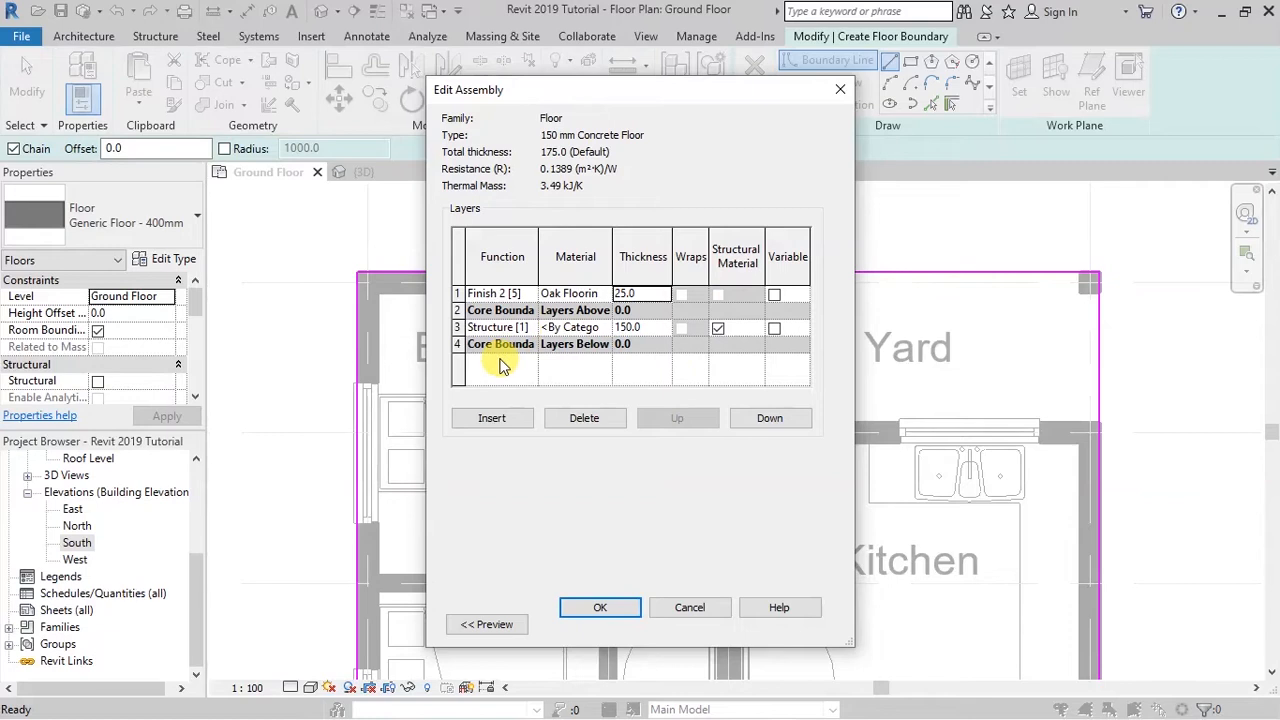
- Assign the Concrete, Cast-in-Place gray material, found by searching "concrete", to the Structure [1] layer and accept the 150 mm Concrete Floor type
click(630, 327)
click(562, 326)
click(606, 328)
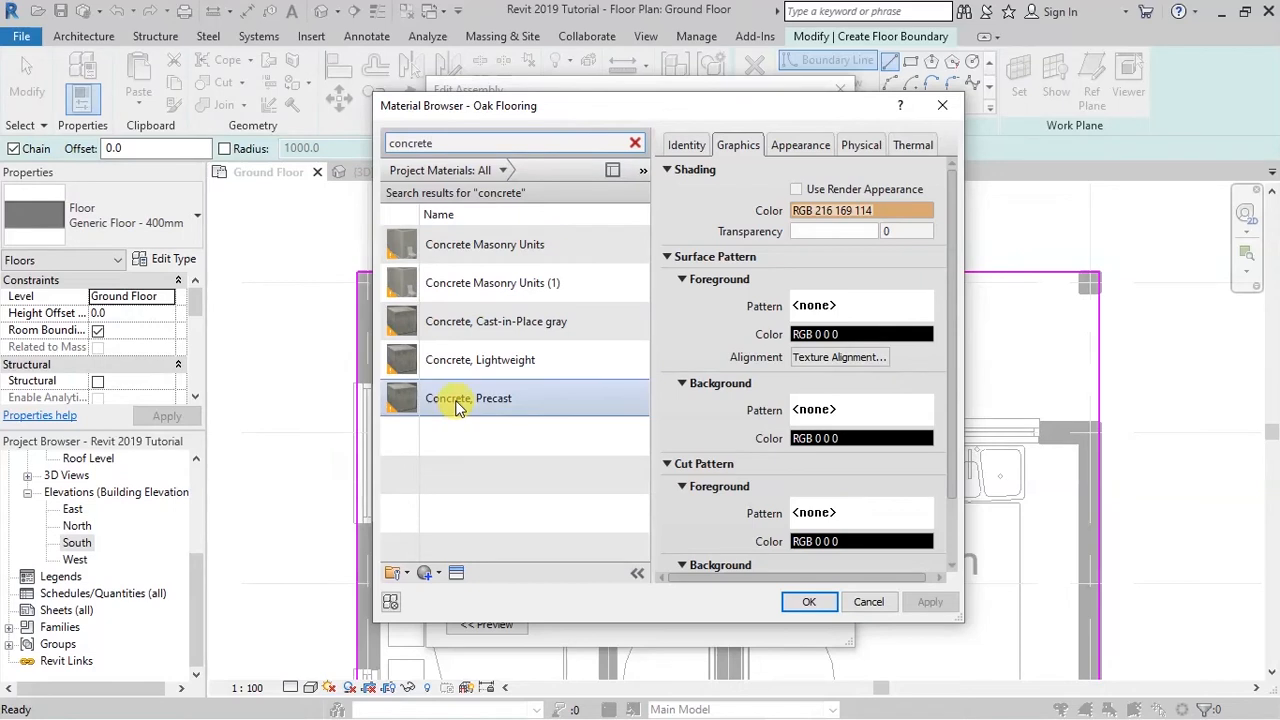
click(482, 330)
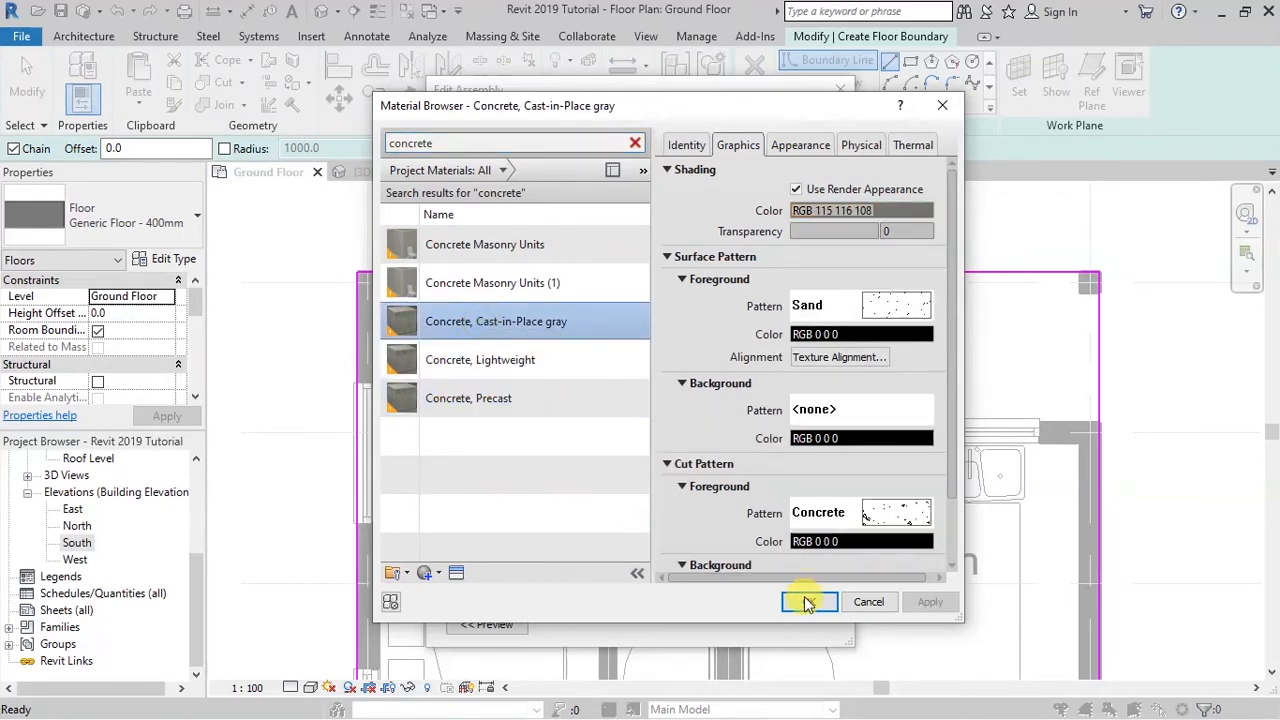
click(806, 600)
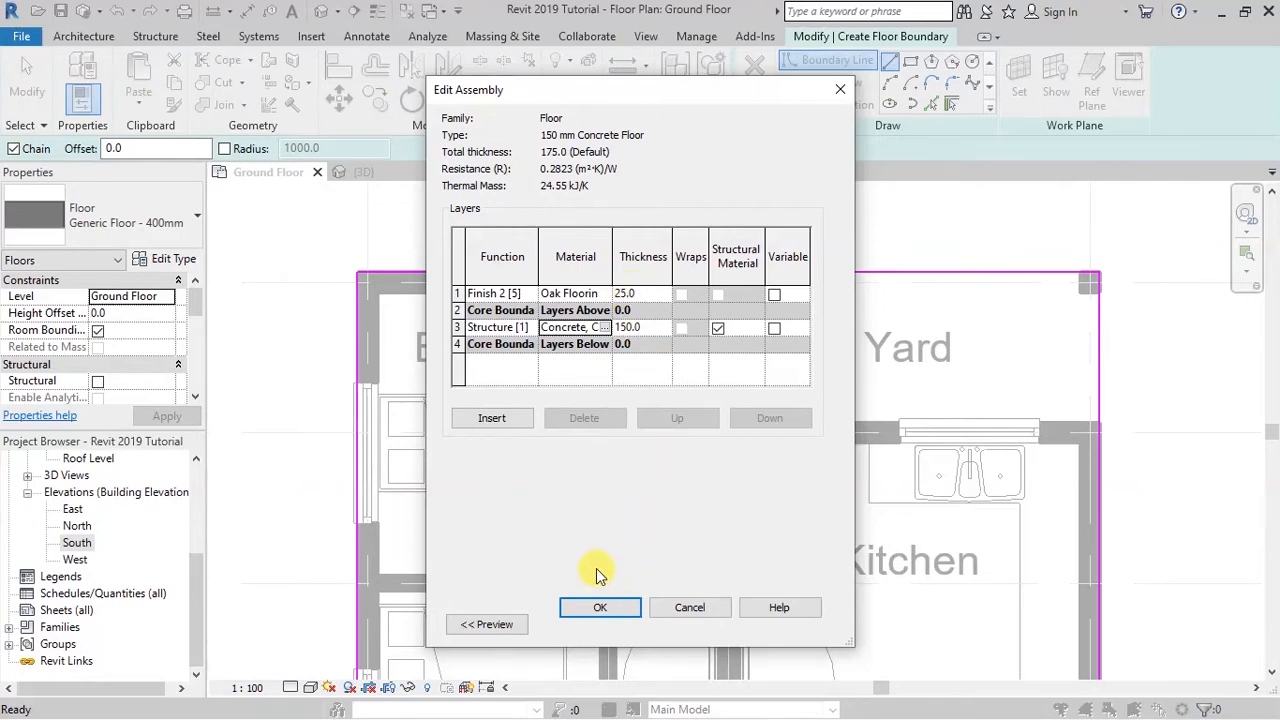
click(597, 610)
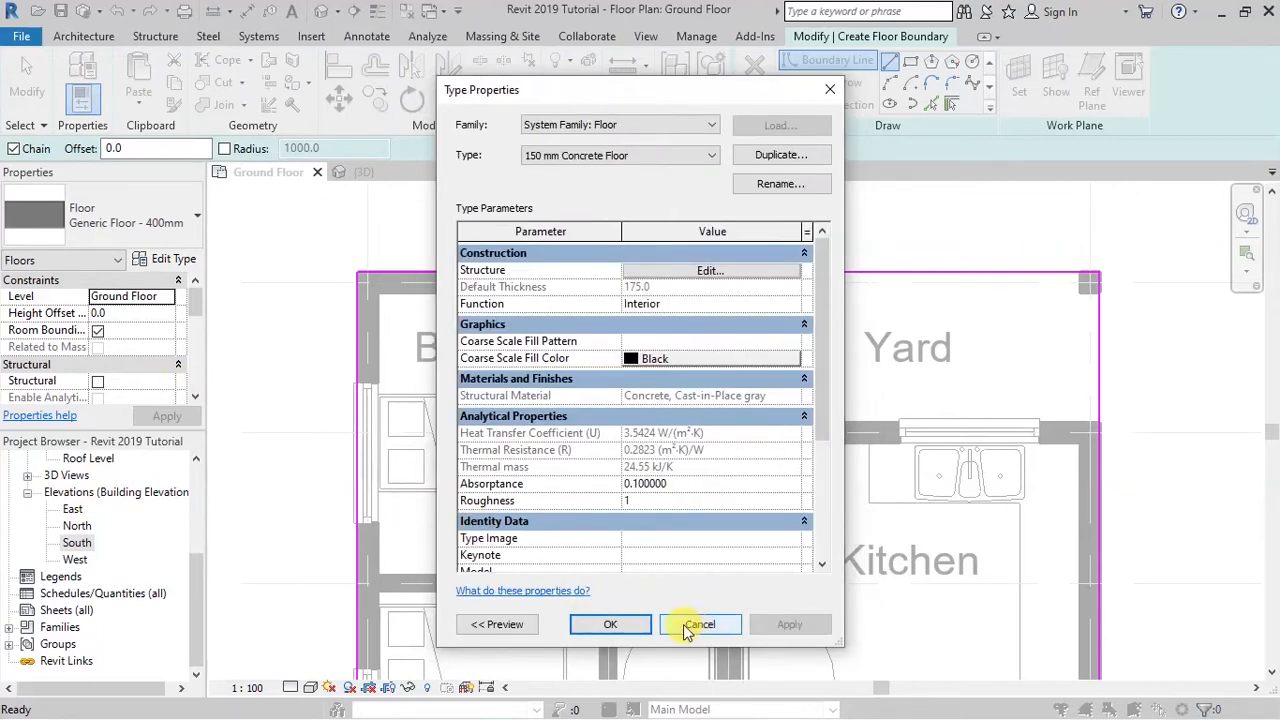
click(612, 624)
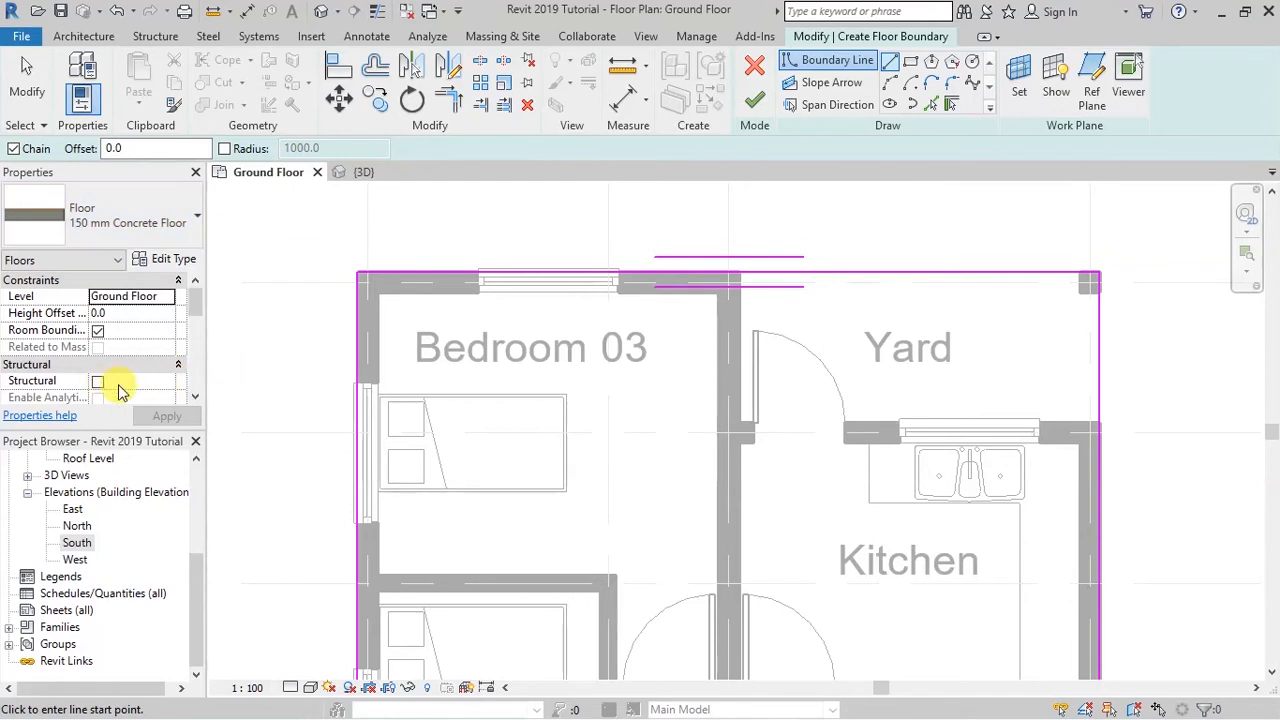
- Finish the floor boundary sketch to create the ground-floor slab, and deselect the new floor
scroll(606, 290, down, 4)
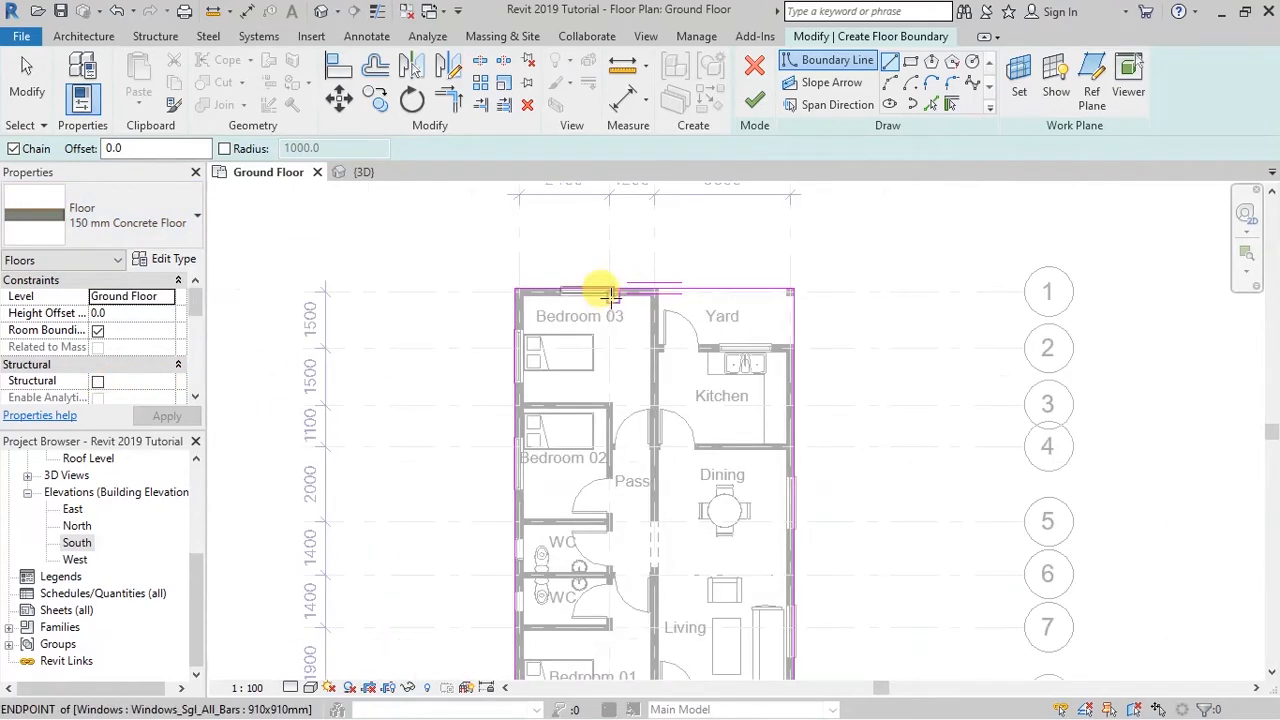
scroll(610, 294, down, 2)
scroll(591, 293, up, 5)
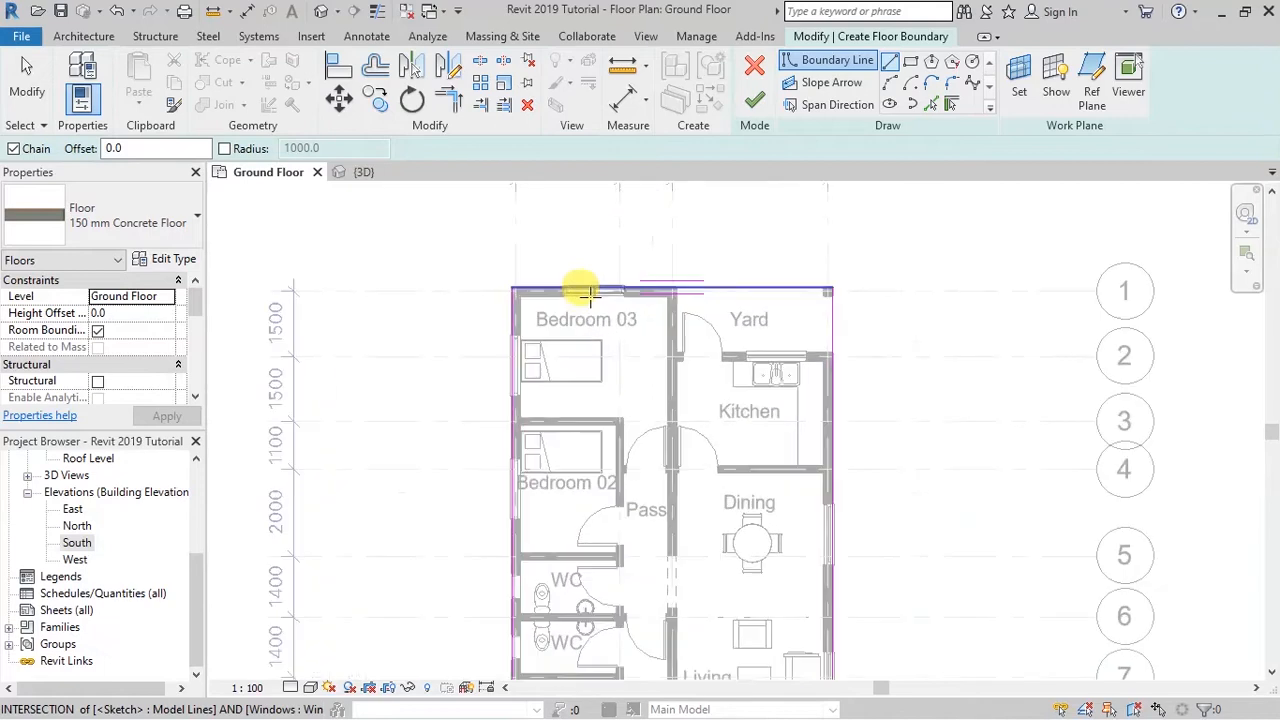
scroll(548, 347, up, 1)
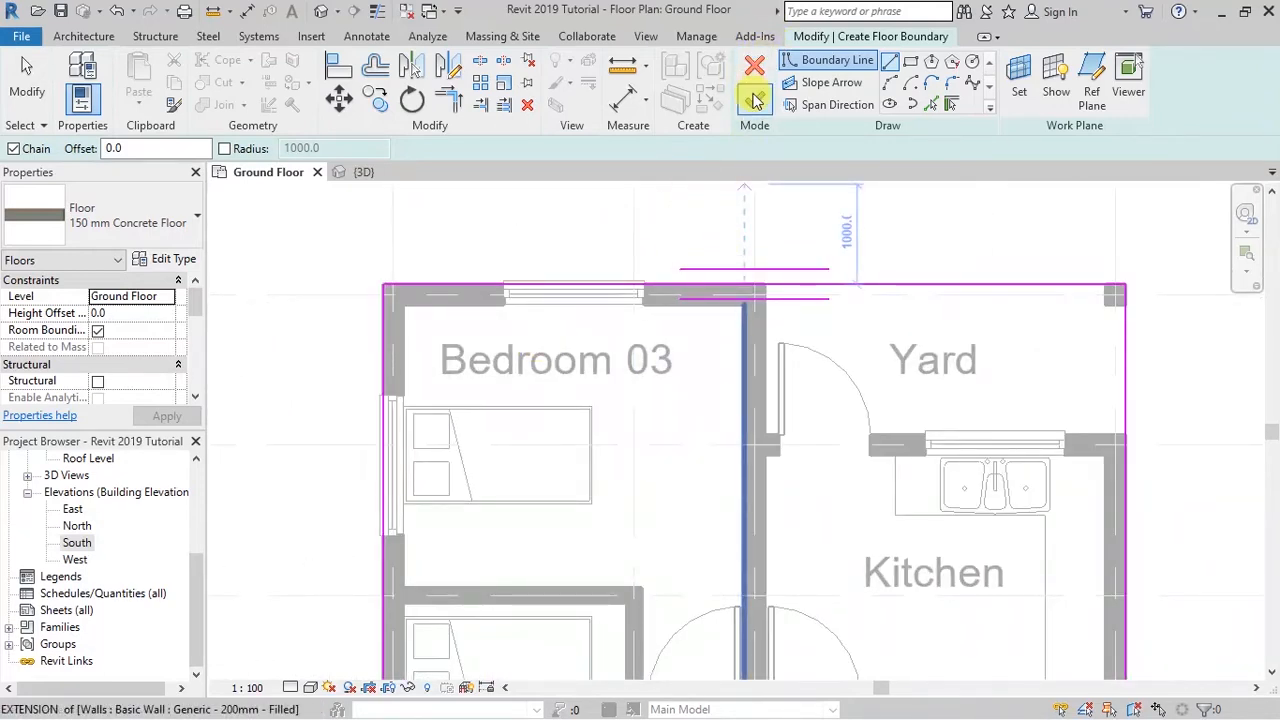
key(alt)
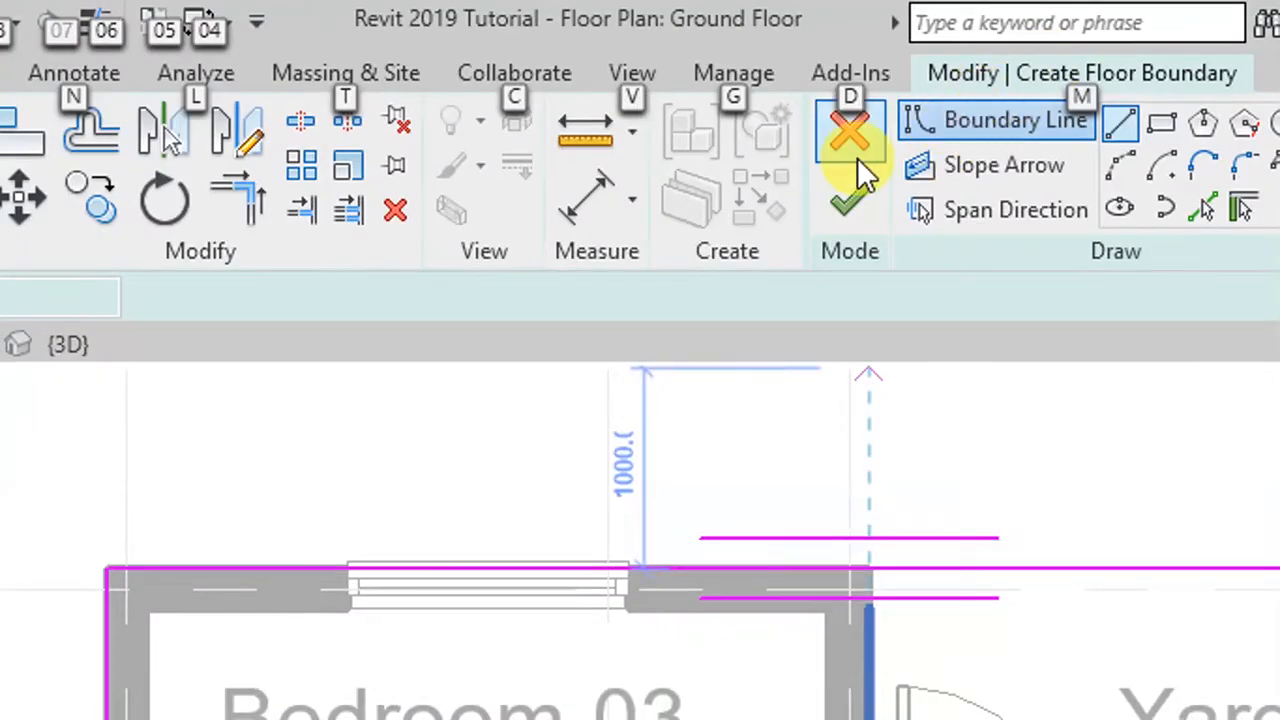
key(alt)
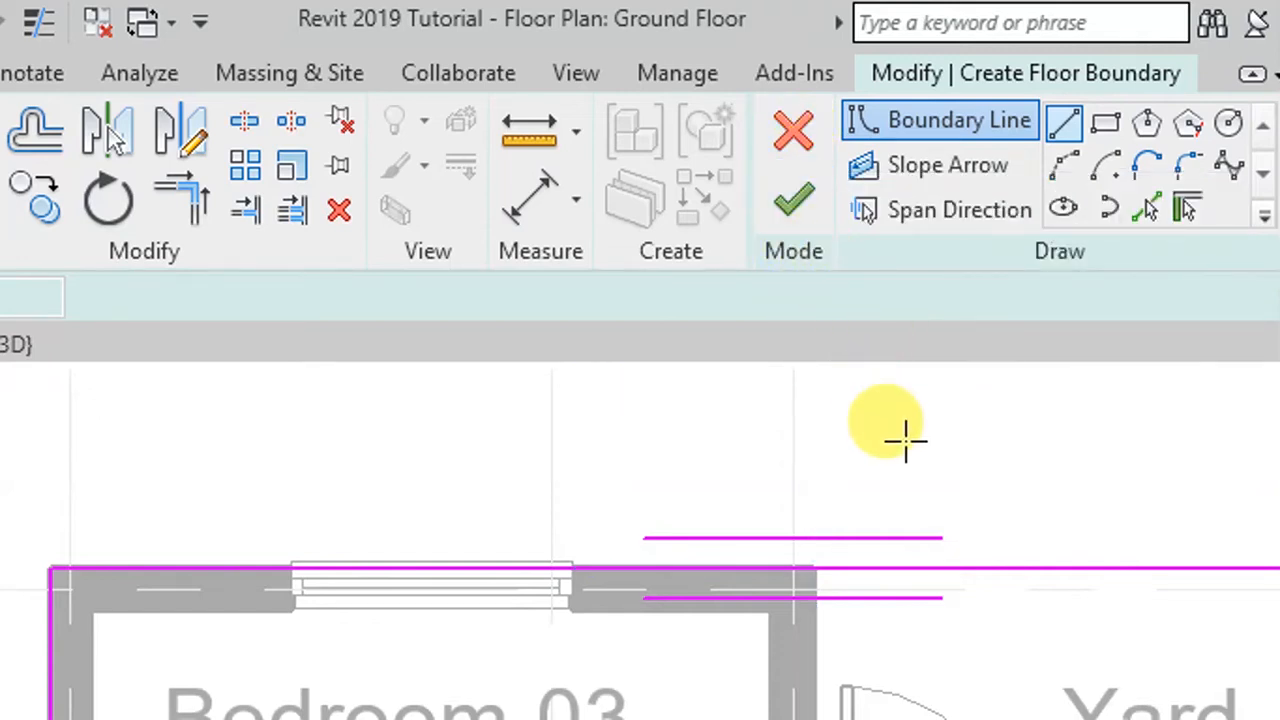
click(795, 215)
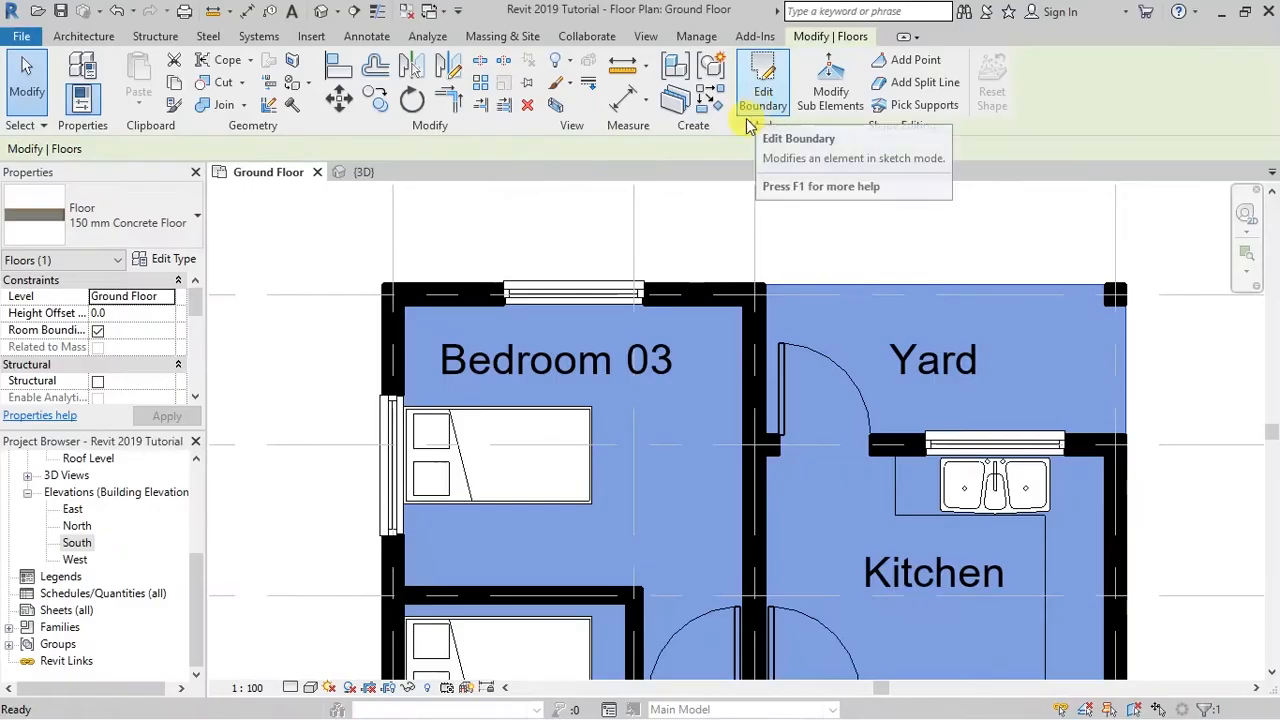
scroll(523, 277, down, 3)
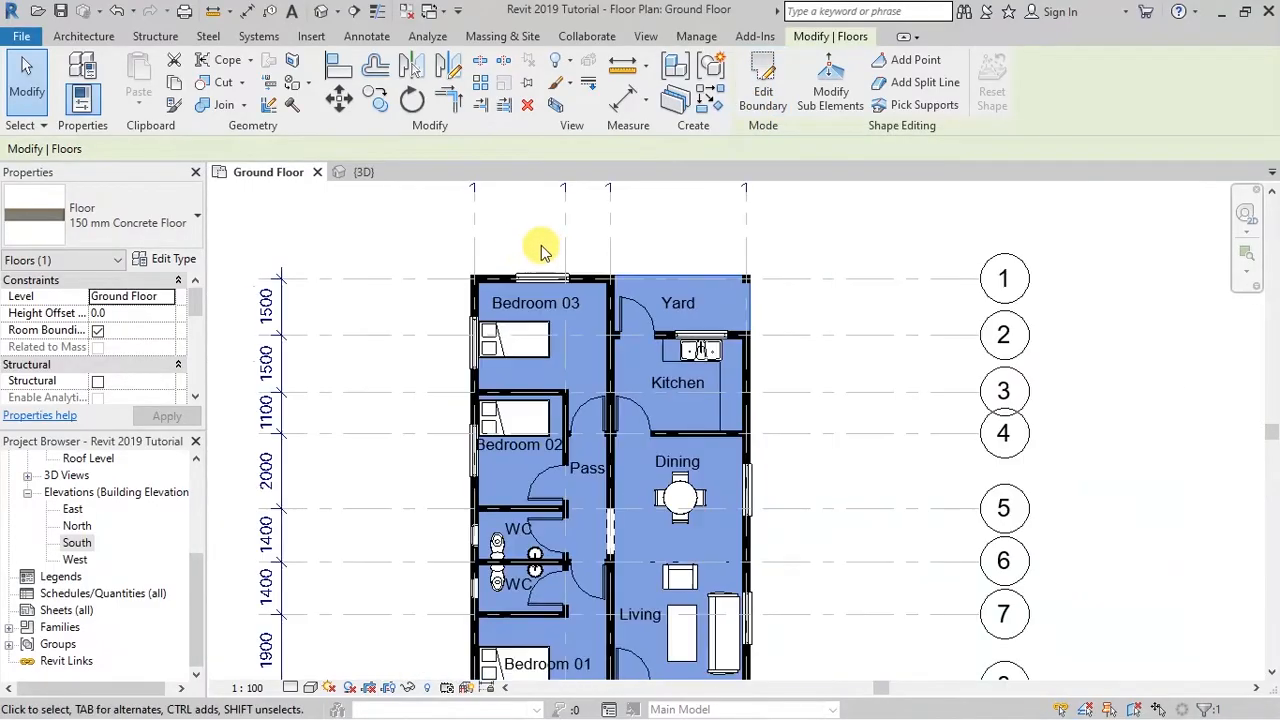
scroll(530, 352, down, 2)
scroll(466, 357, up, 2)
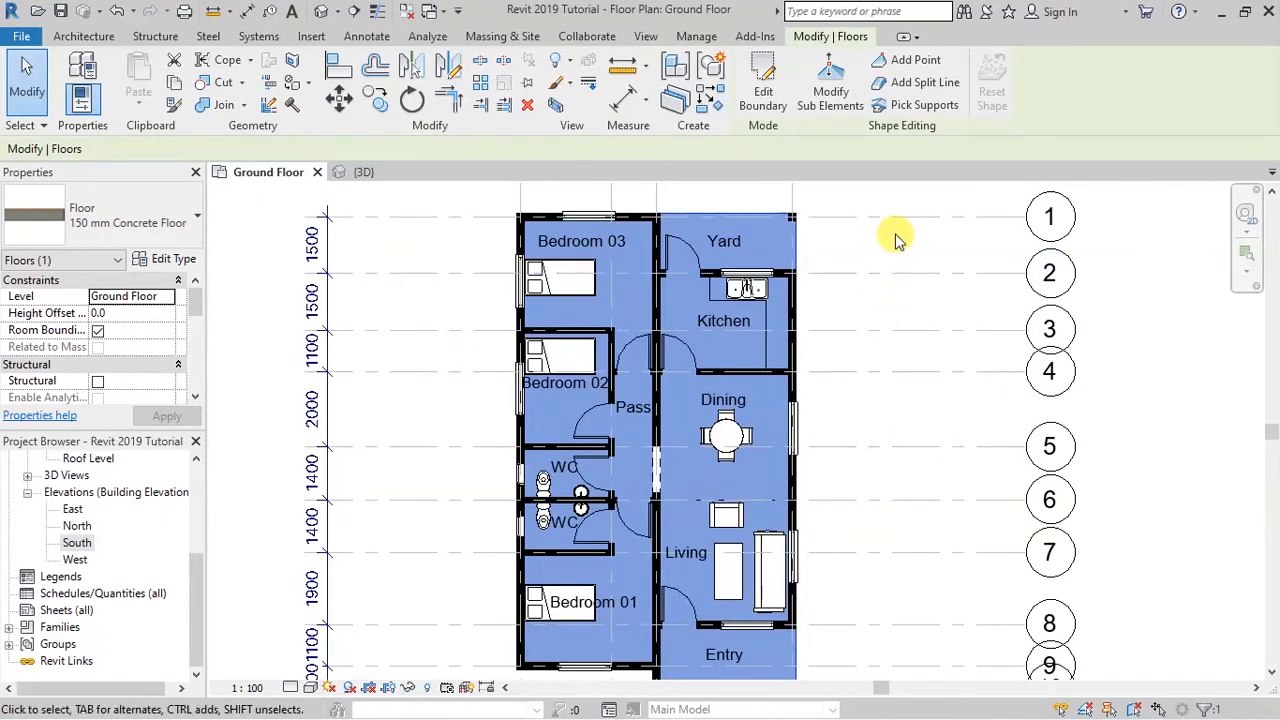
click(1134, 275)
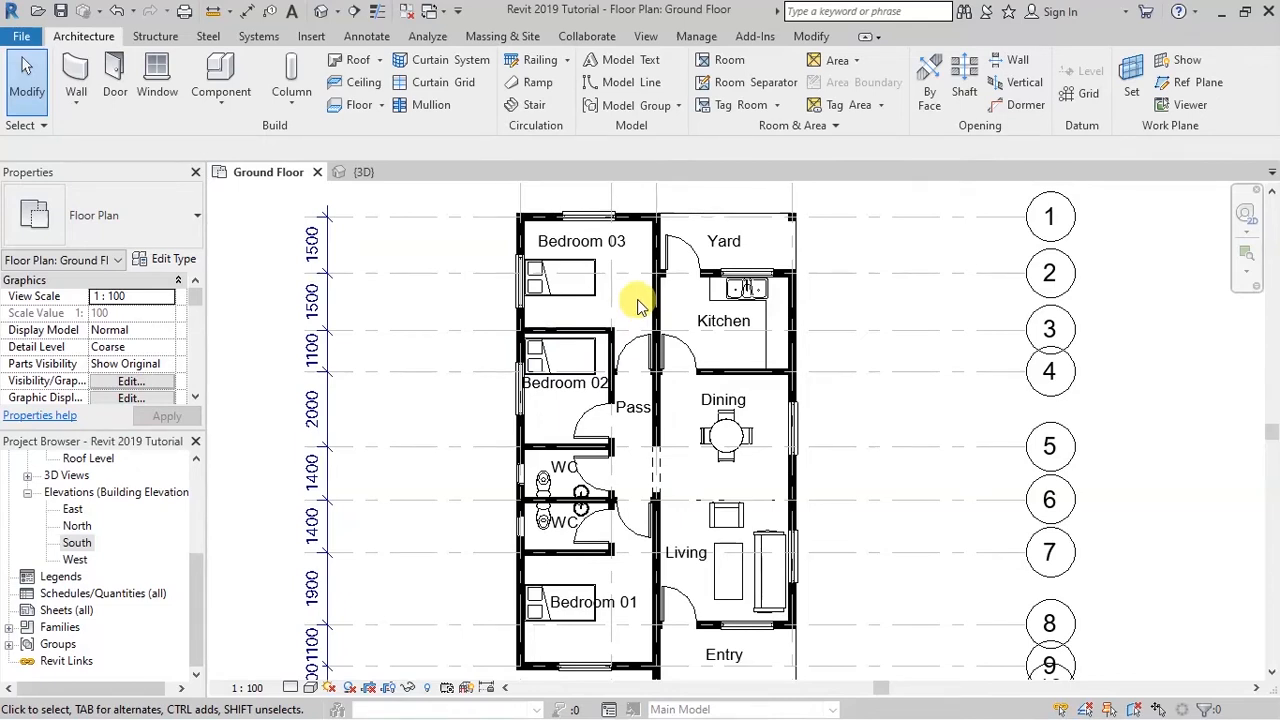
- Open the {3D} view and orbit to the front entry to examine the new floor beneath the walls
click(363, 172)
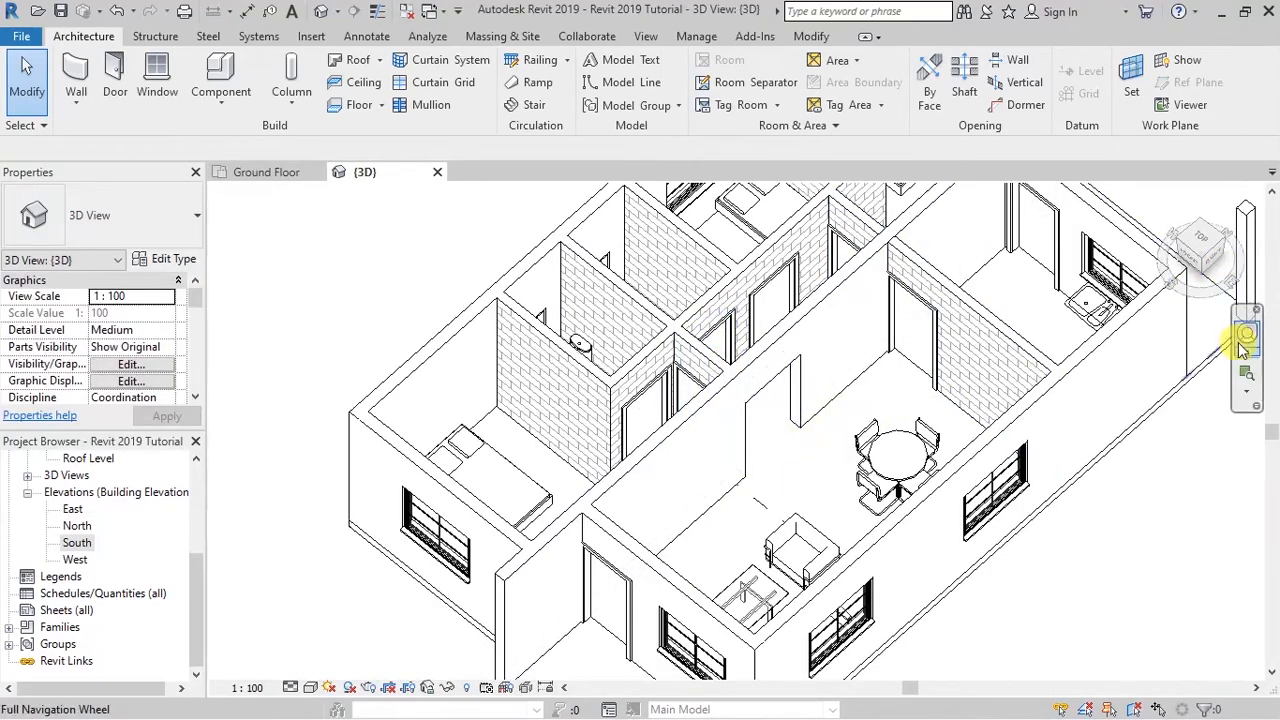
click(1242, 340)
drag(1090, 515, 926, 402)
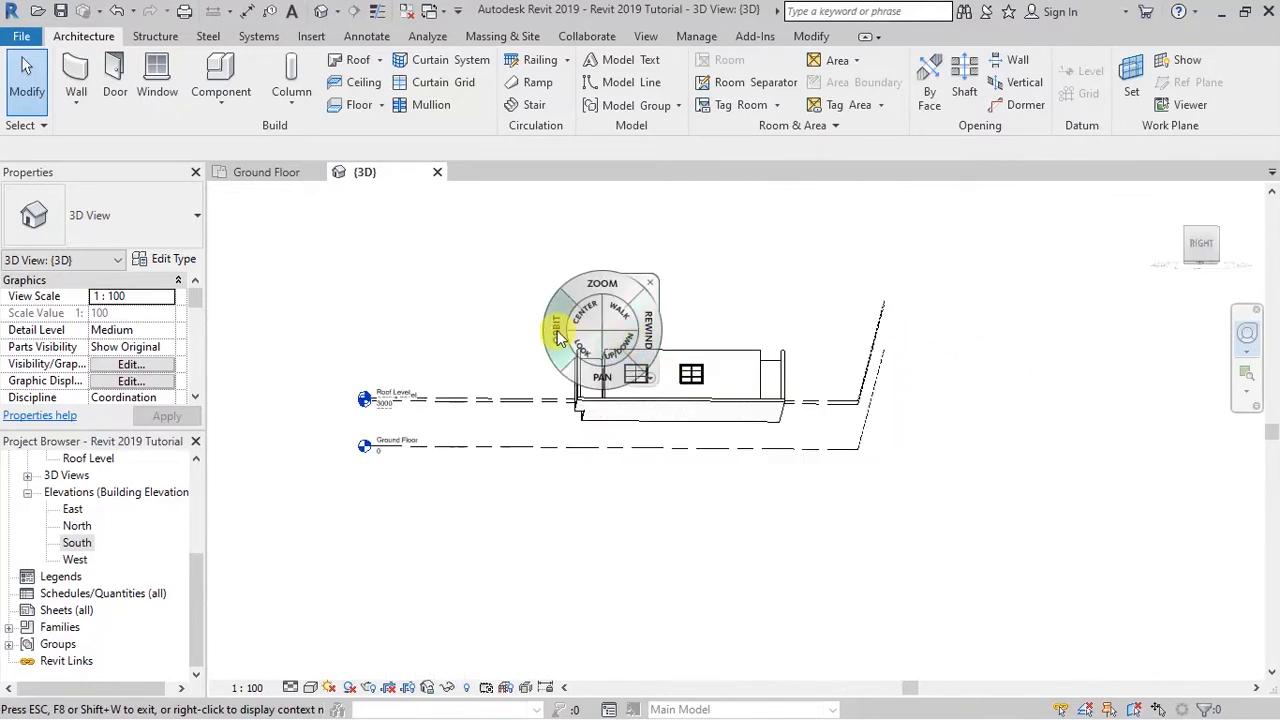
drag(557, 331, 771, 394)
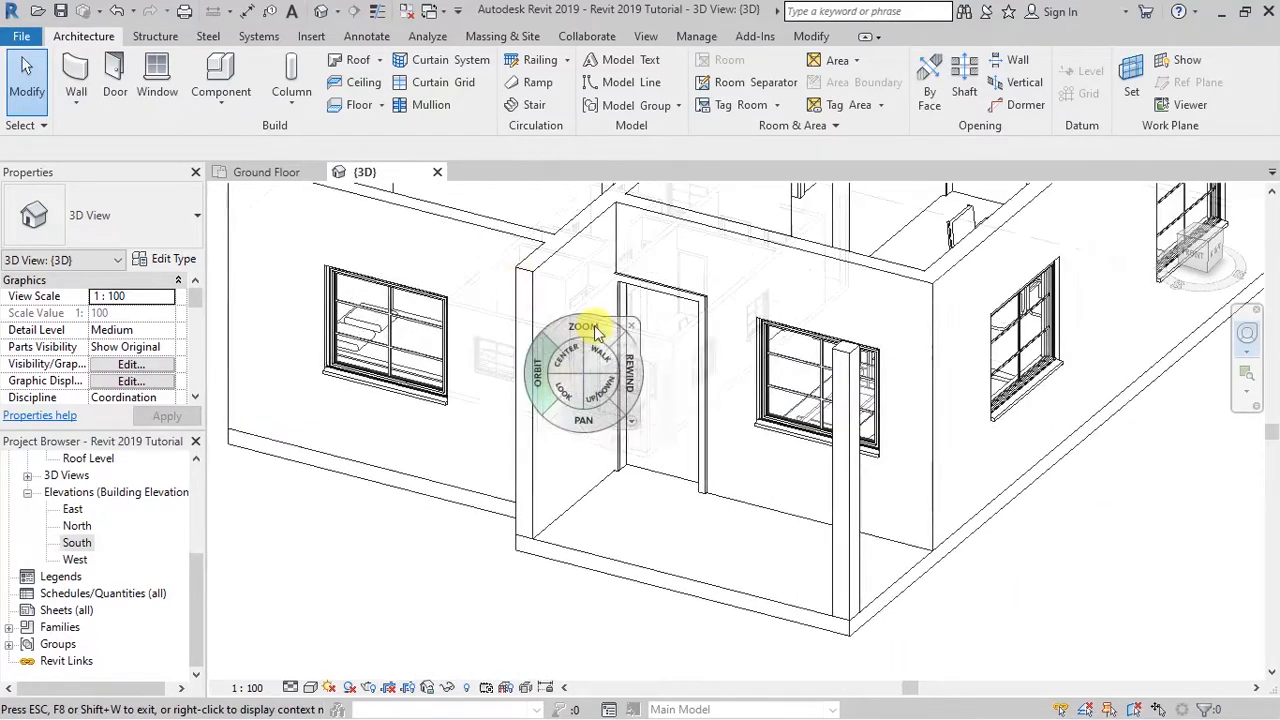
scroll(522, 285, up, 2)
scroll(600, 409, down, 3)
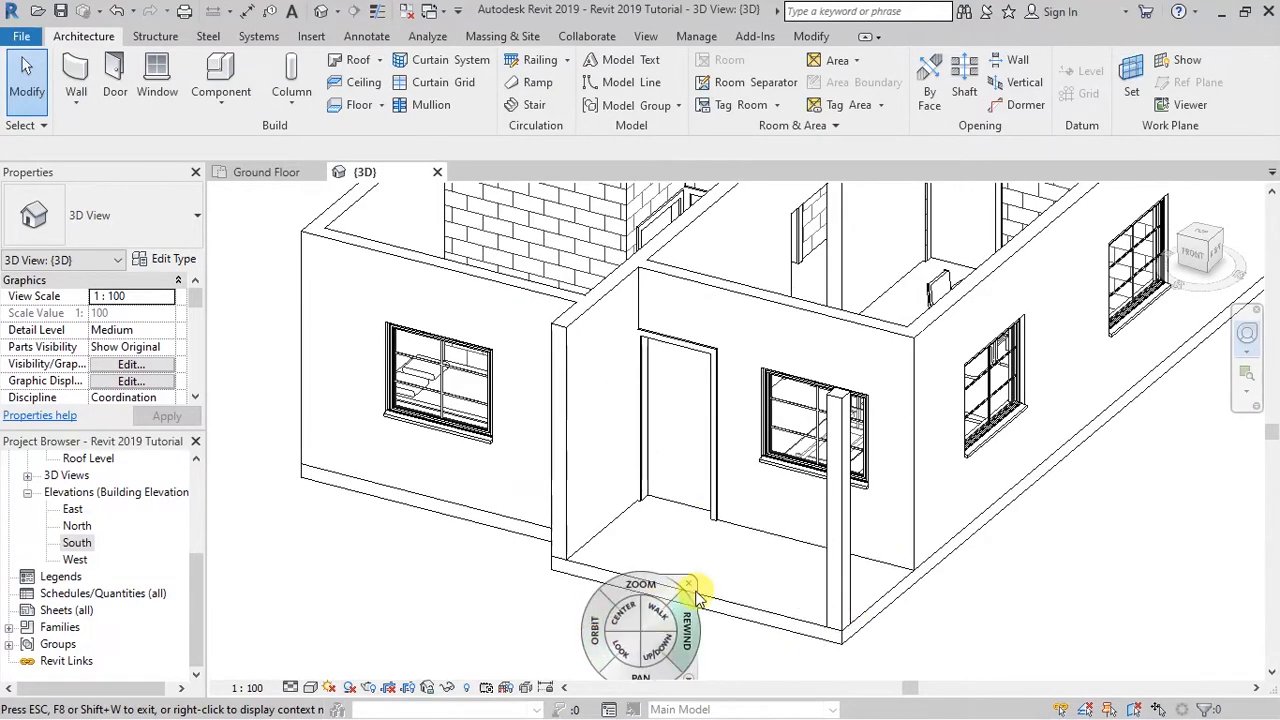
click(688, 585)
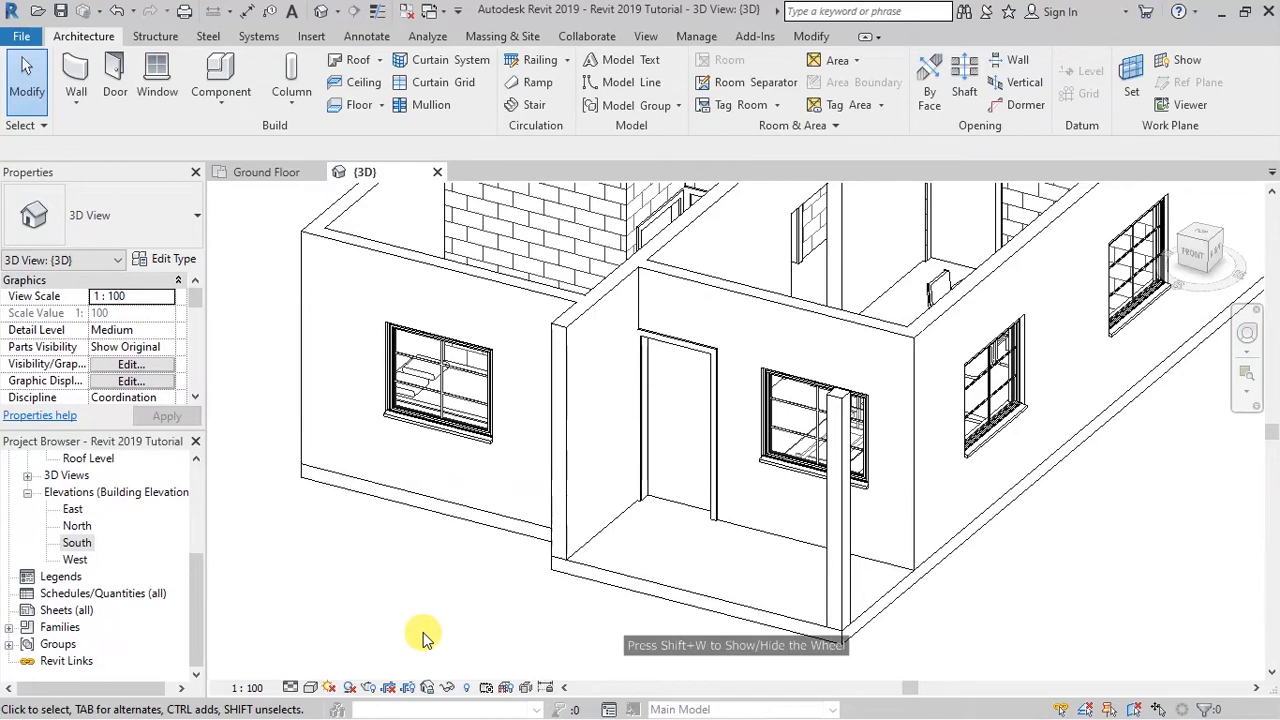
- Set the 3D view's detail level to Fine and its visual style to Shaded
click(289, 687)
click(314, 666)
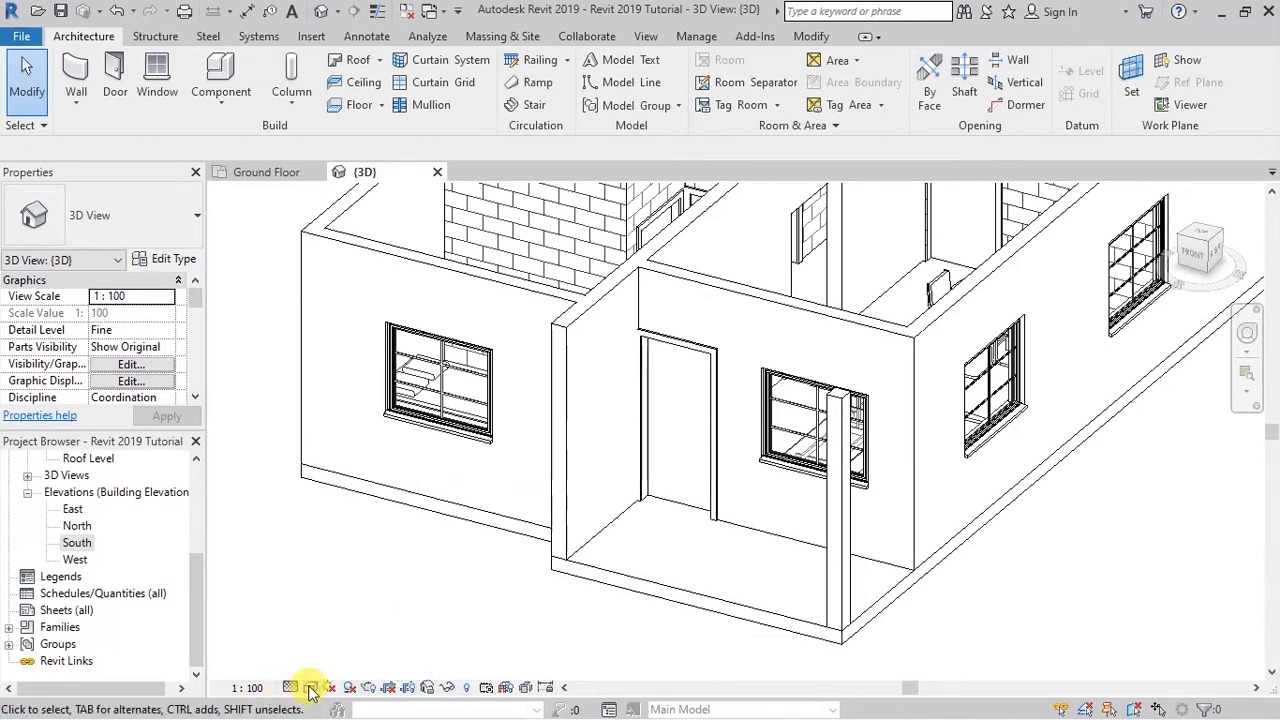
click(311, 688)
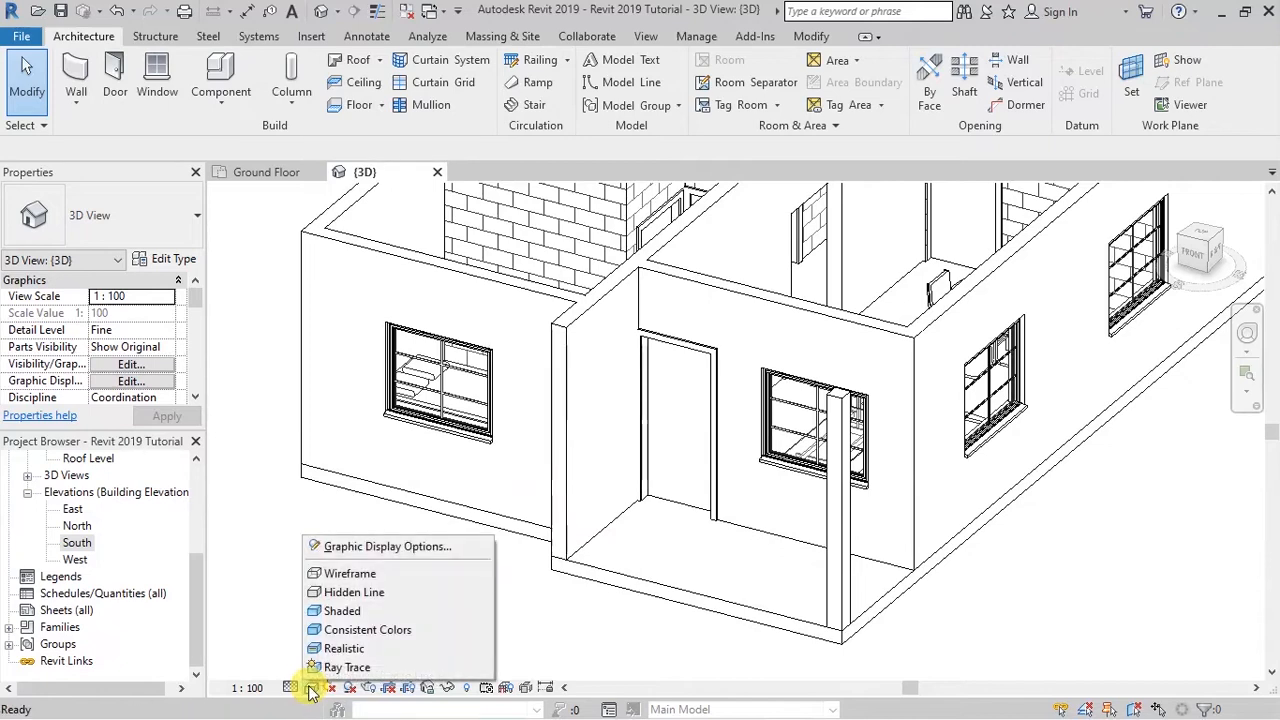
click(352, 611)
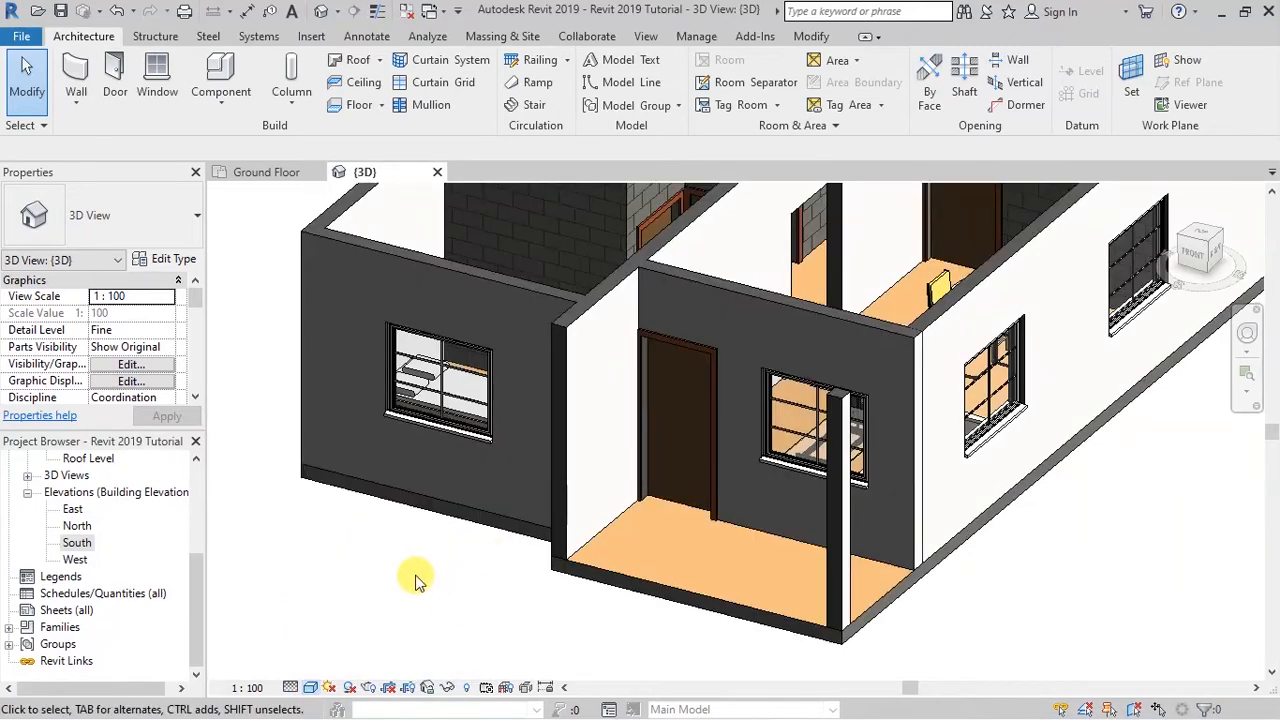
- Examine the oak-finished floor throughout the shaded house by orbiting the model in 3D
scroll(360, 575, down, 5)
scroll(400, 443, up, 4)
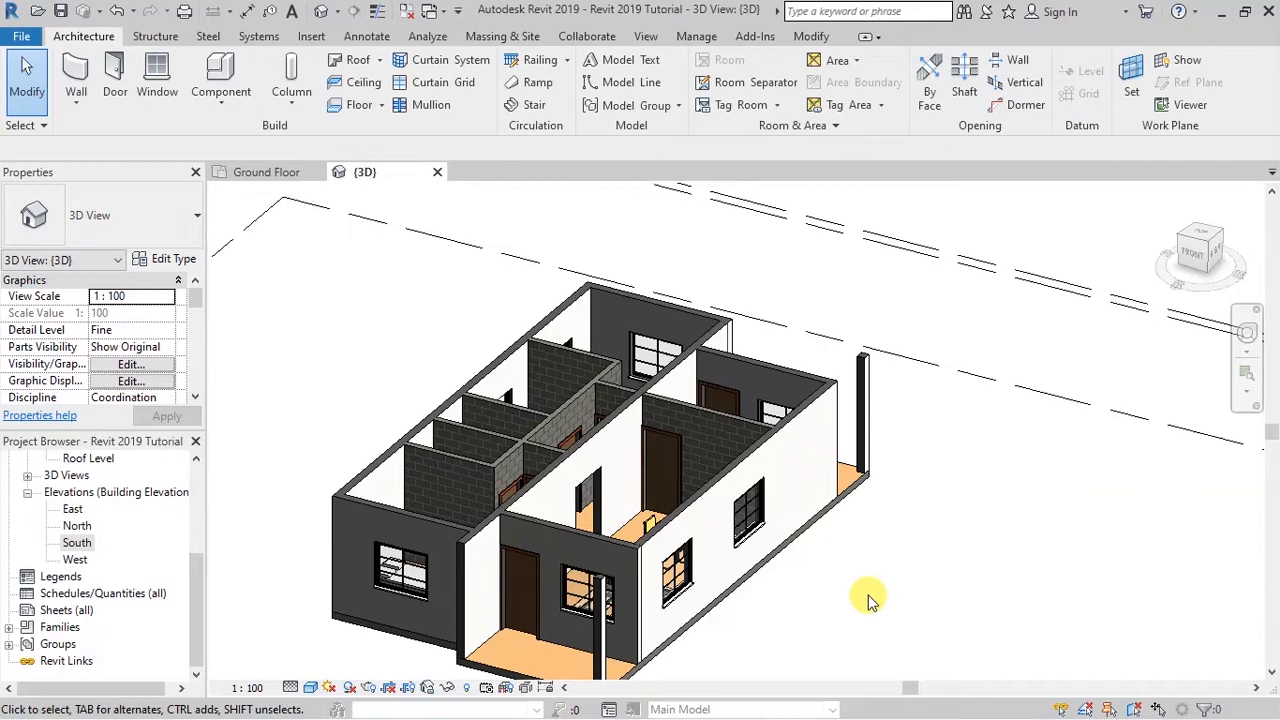
click(1247, 332)
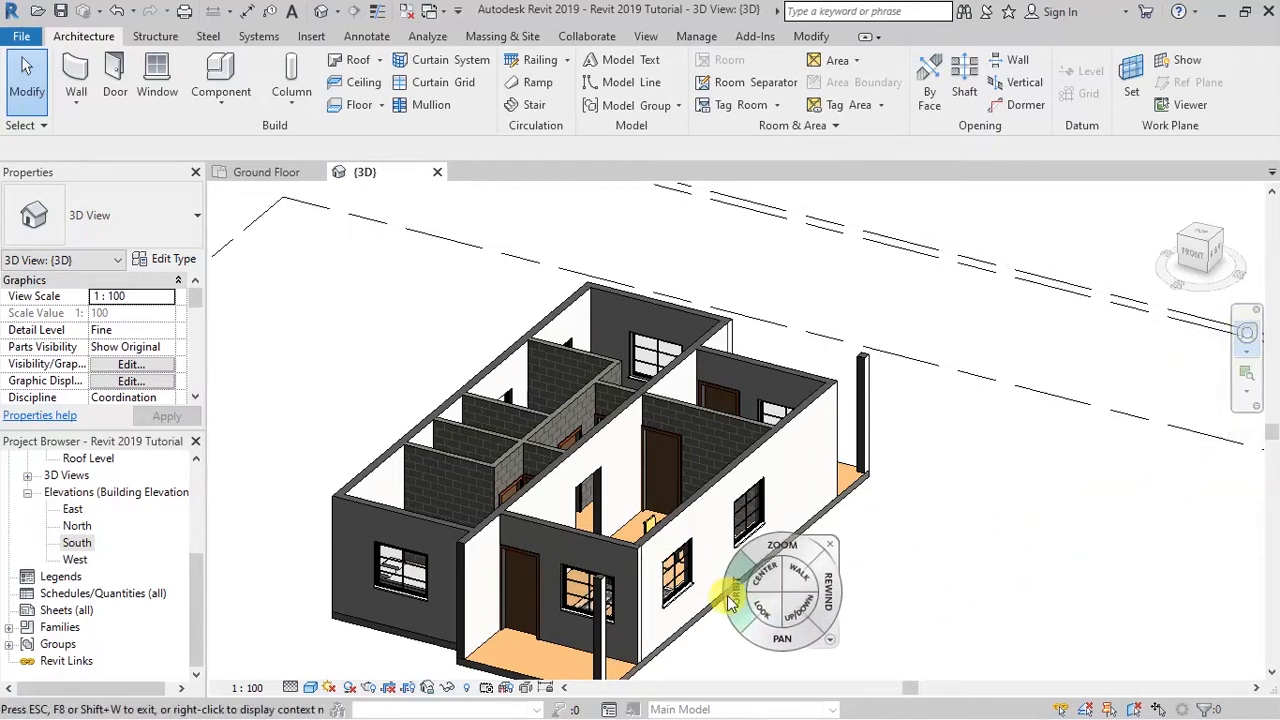
scroll(830, 340, down, 3)
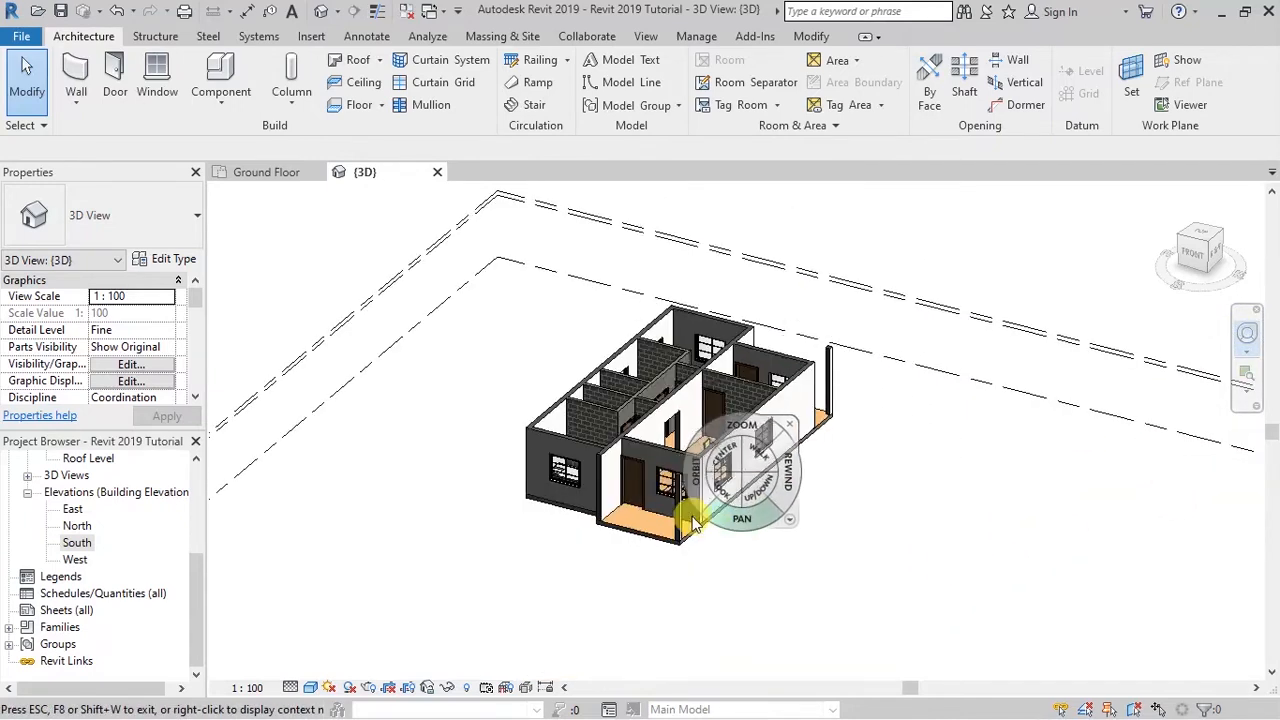
scroll(612, 440, up, 5)
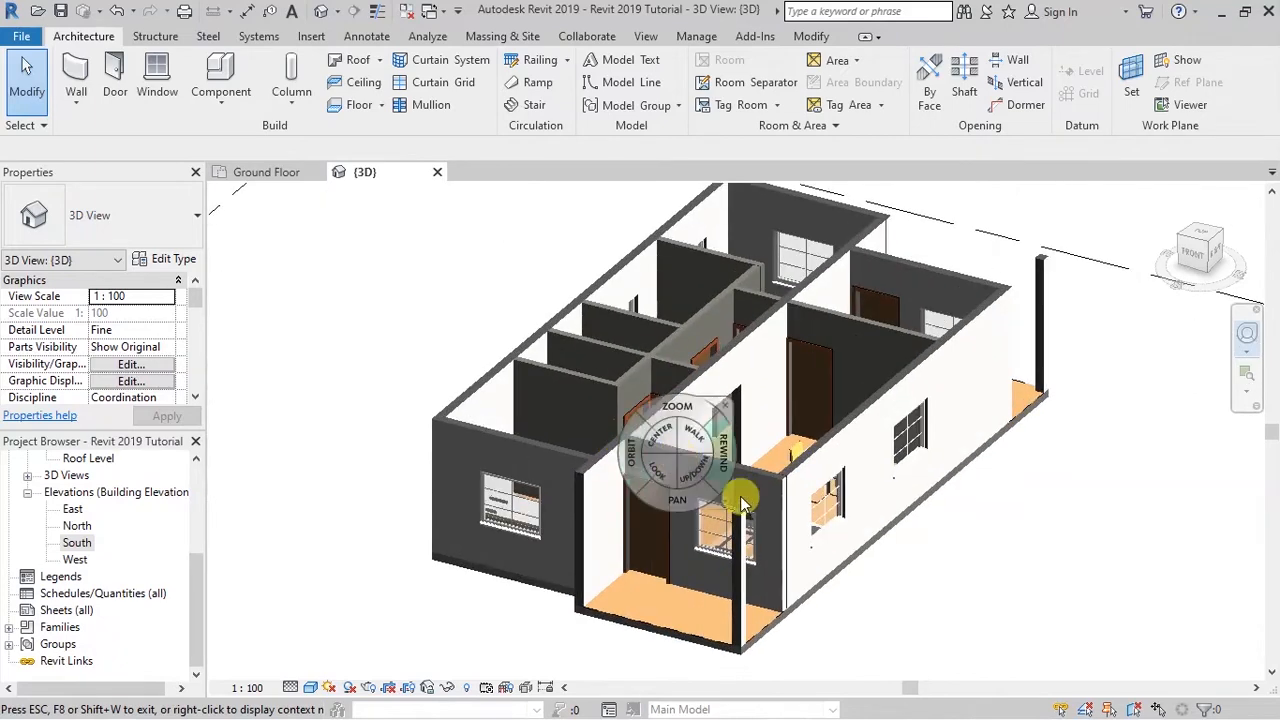
drag(651, 468, 755, 522)
drag(922, 462, 660, 360)
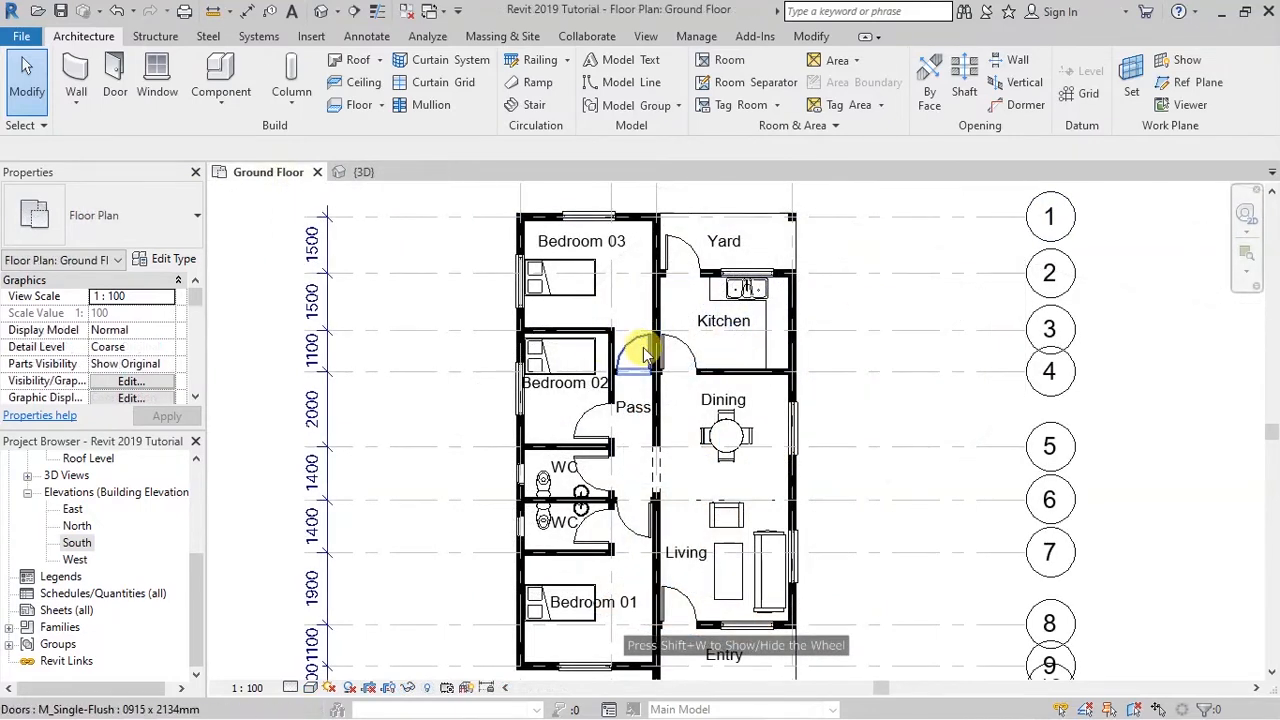
- Open the Ceiling Level floor plan
scroll(655, 360, down, 2)
scroll(665, 415, up, 1)
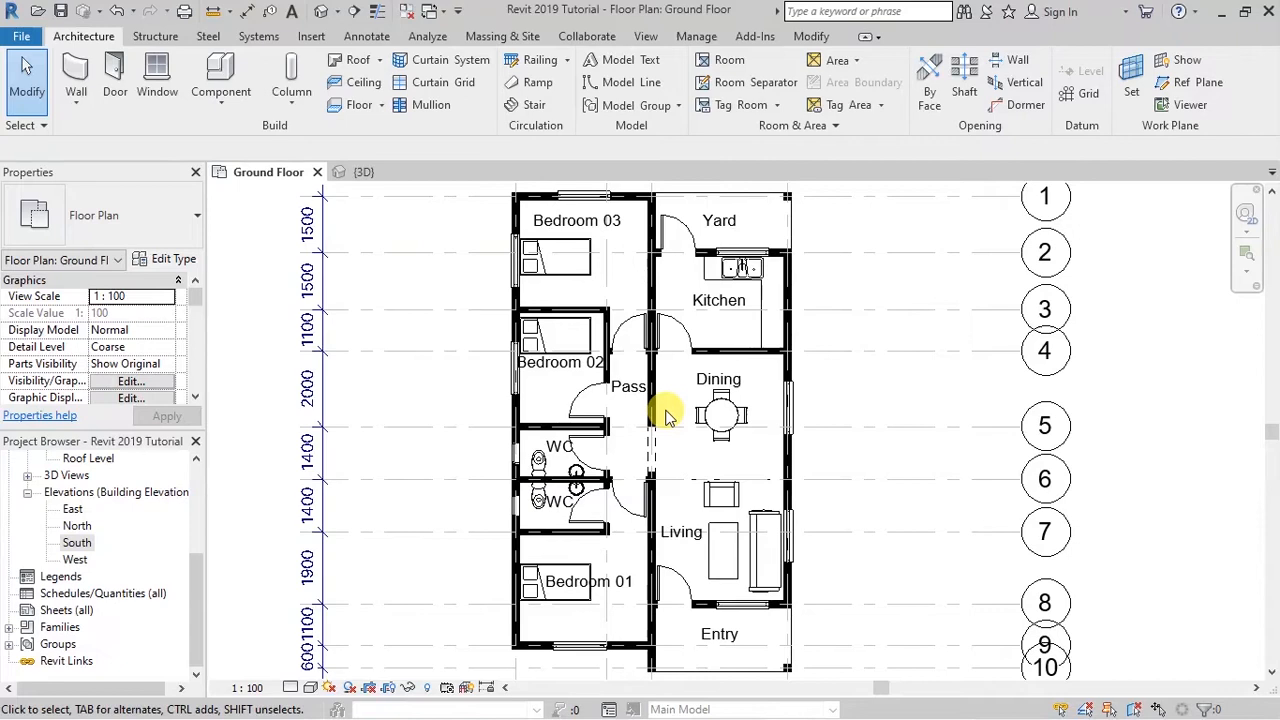
drag(197, 602, 195, 494)
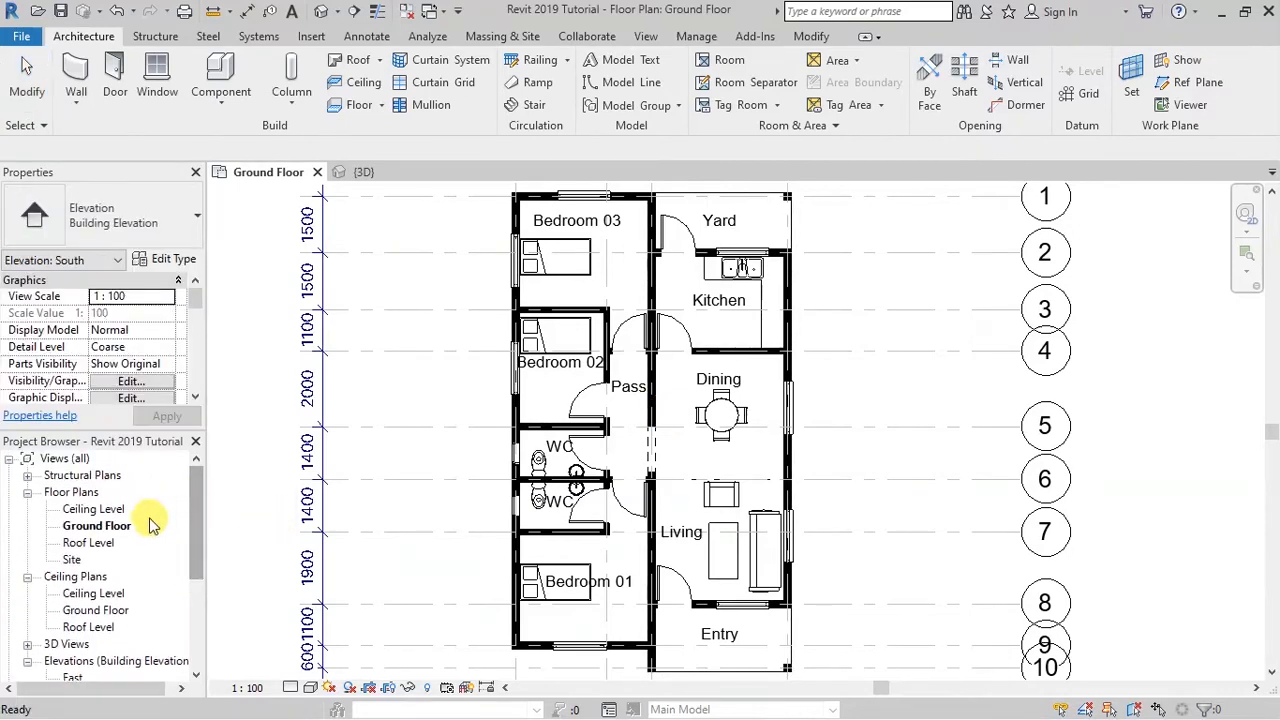
double_click(84, 510)
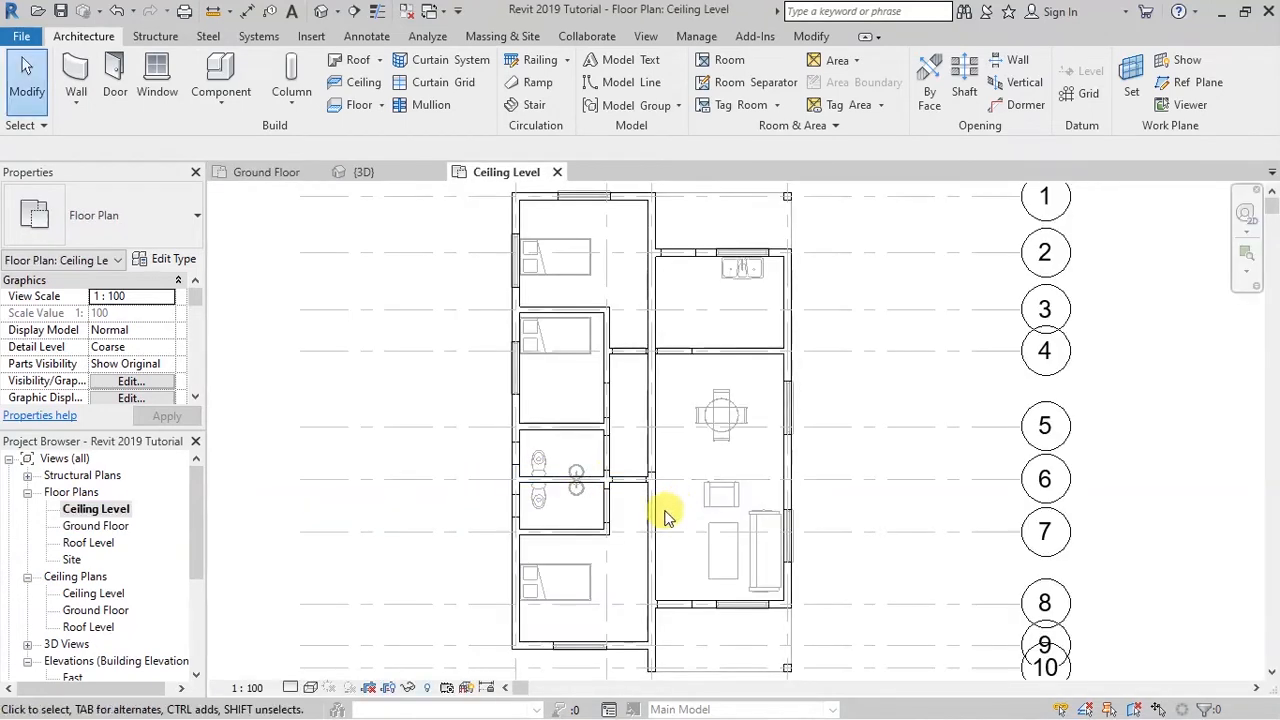
scroll(677, 520, down, 1)
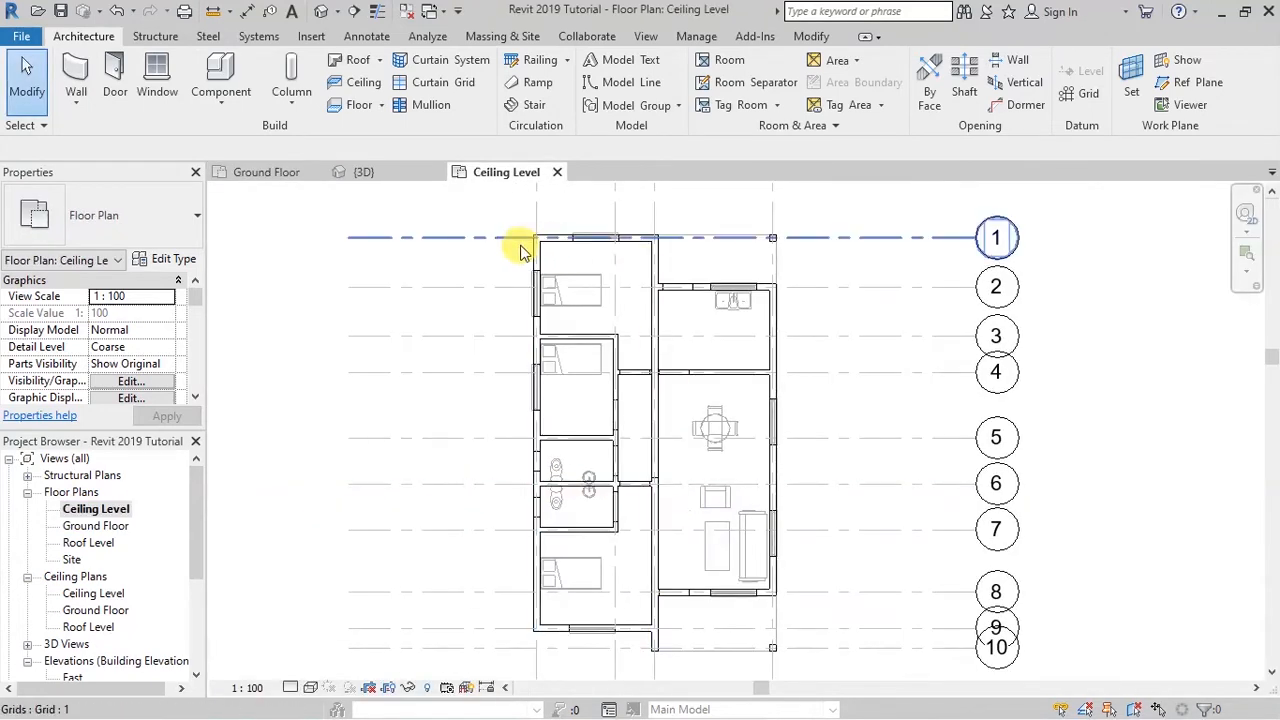
scroll(657, 203, up, 3)
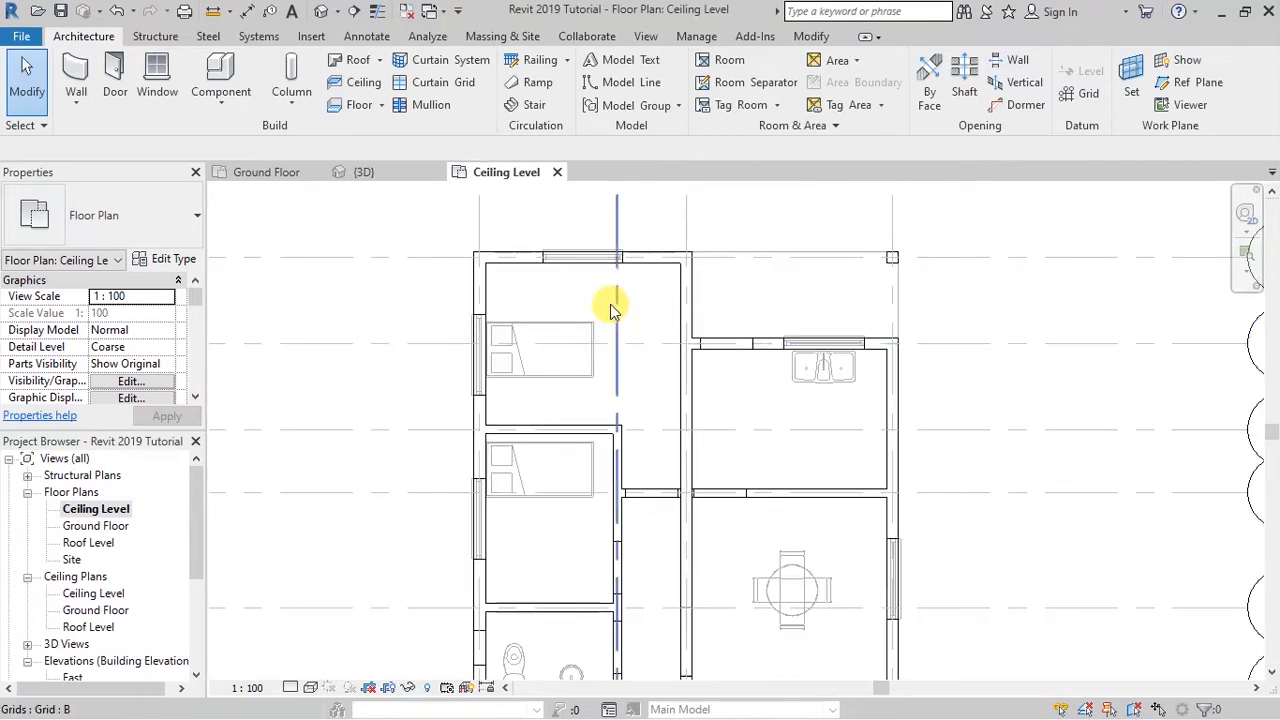
scroll(610, 302, down, 2)
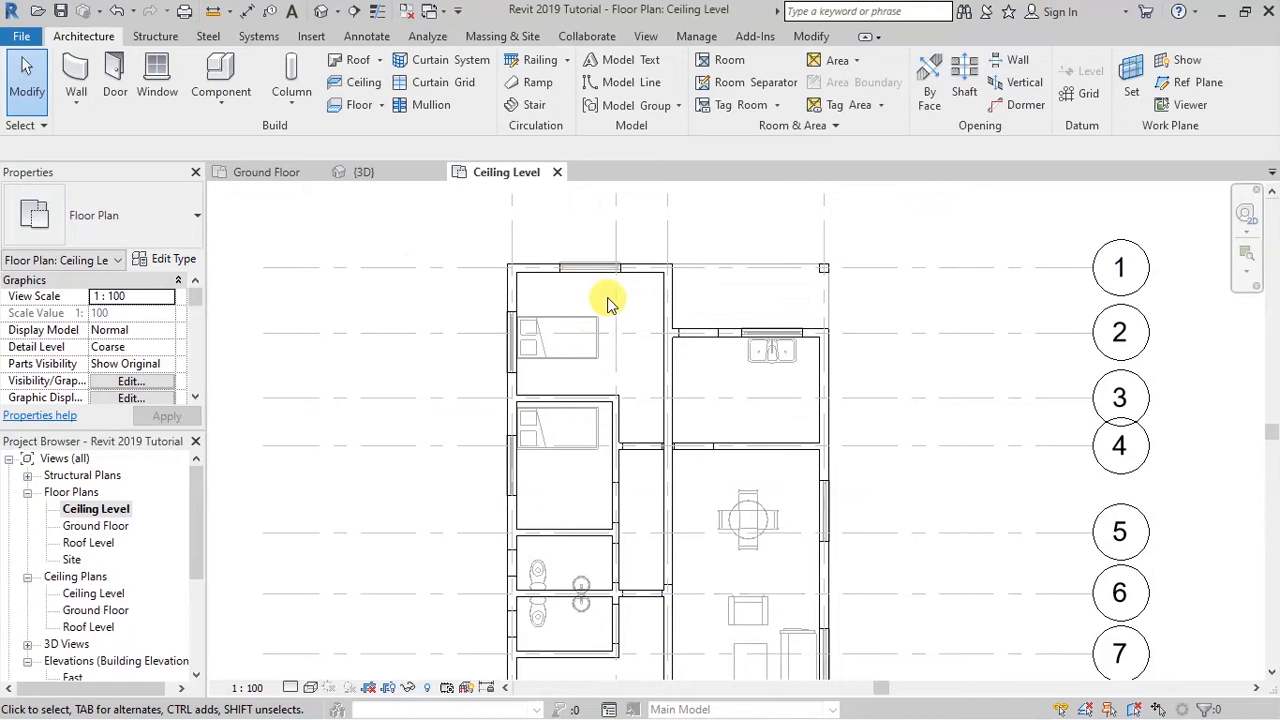
scroll(604, 295, up, 2)
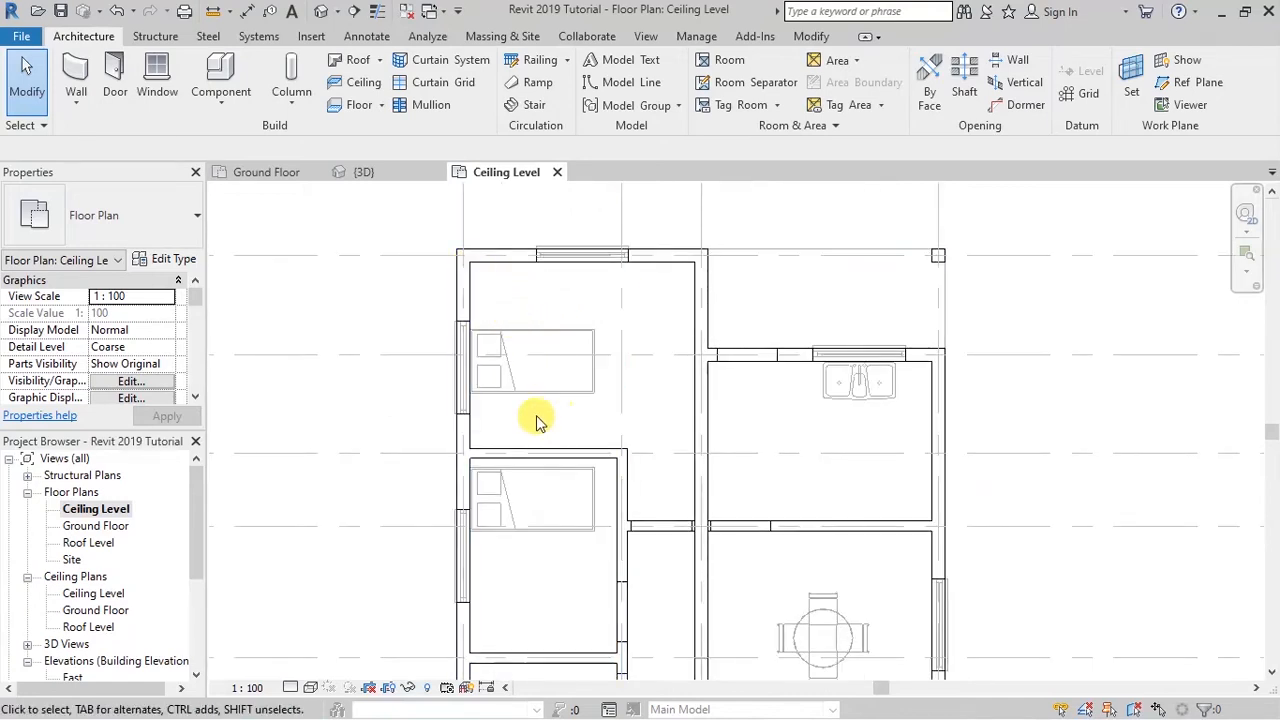
scroll(557, 294, down, 2)
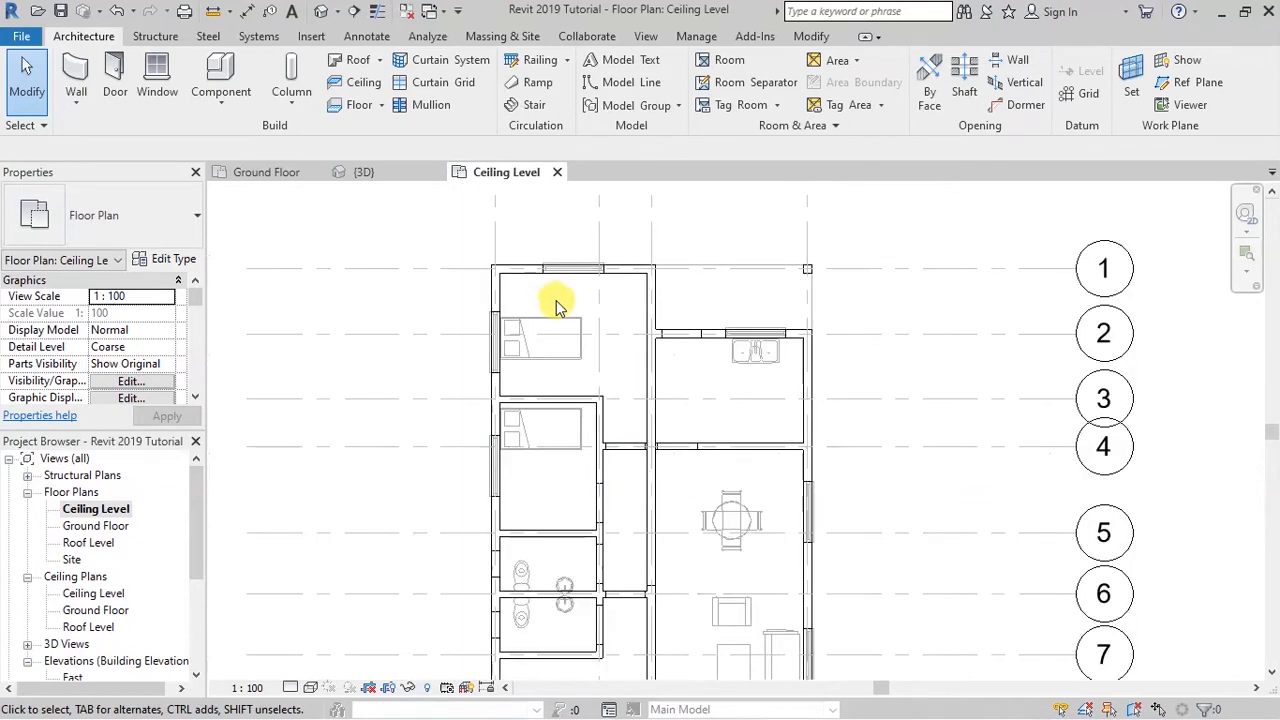
- Start a sketched ceiling on the Ceiling Level with the 600 x 1200mm grid type and a height offset of 0
scroll(568, 482, up, 2)
scroll(568, 482, up, 1)
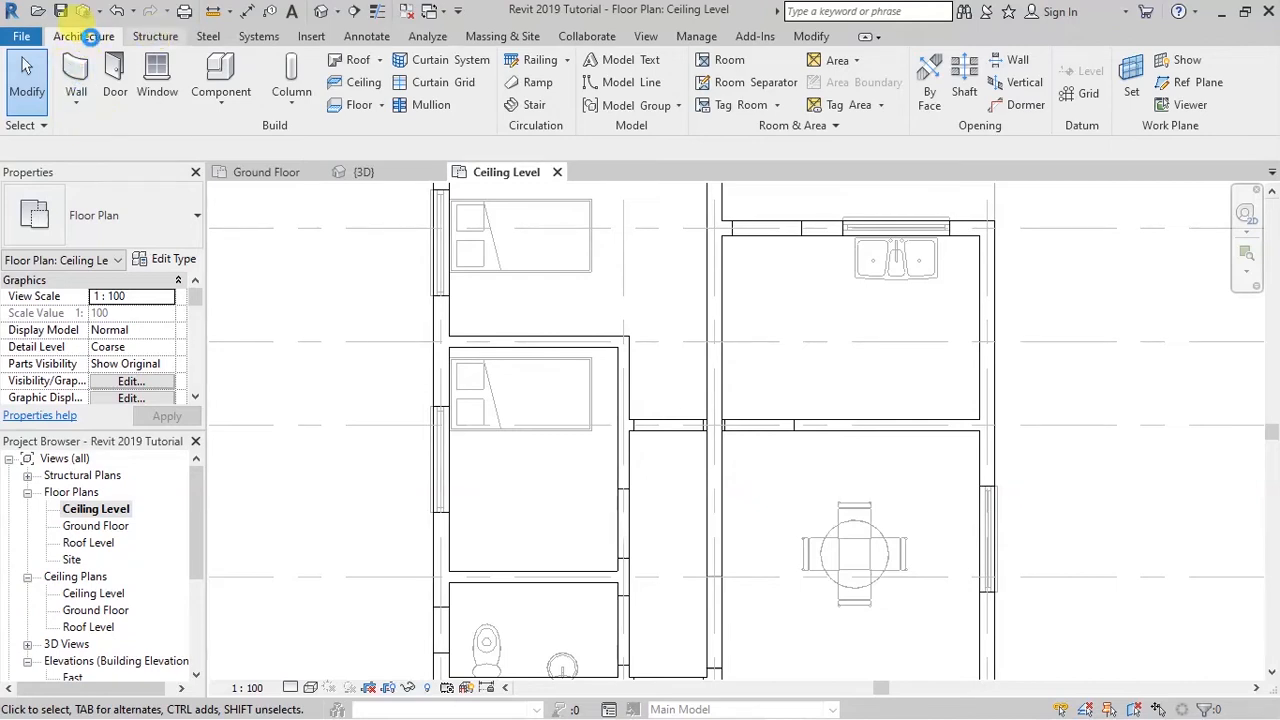
click(86, 36)
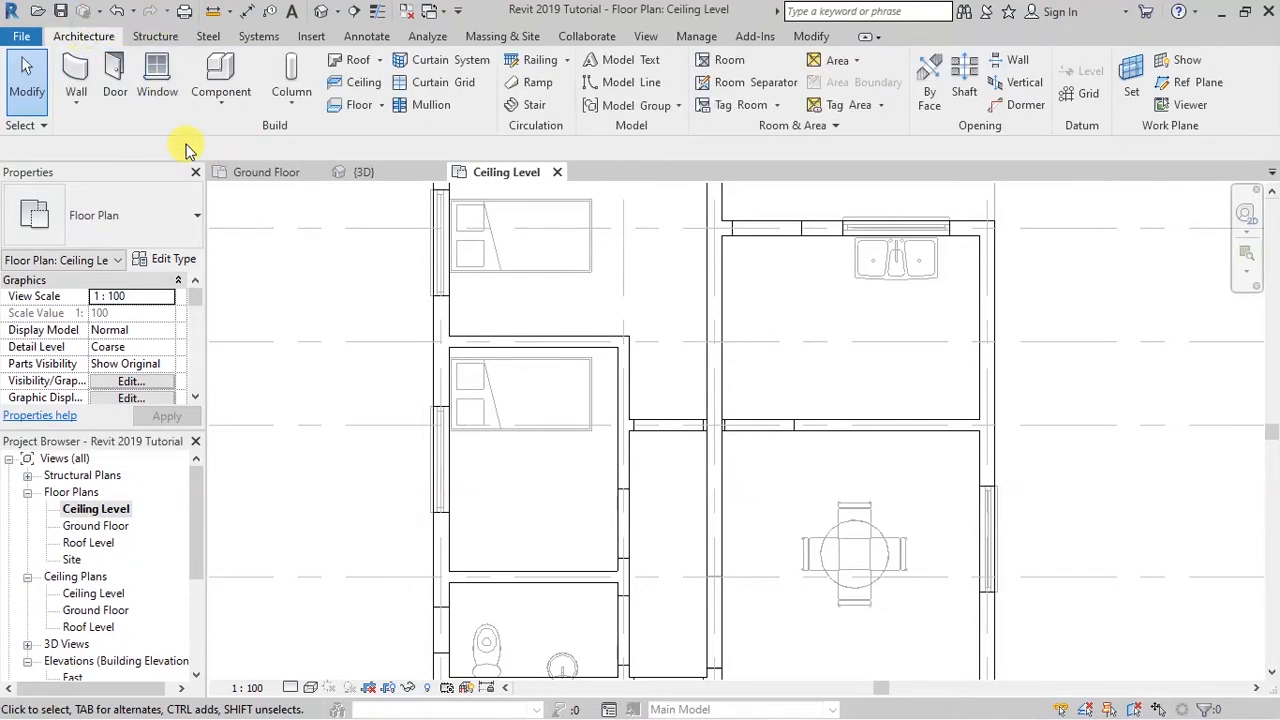
click(362, 84)
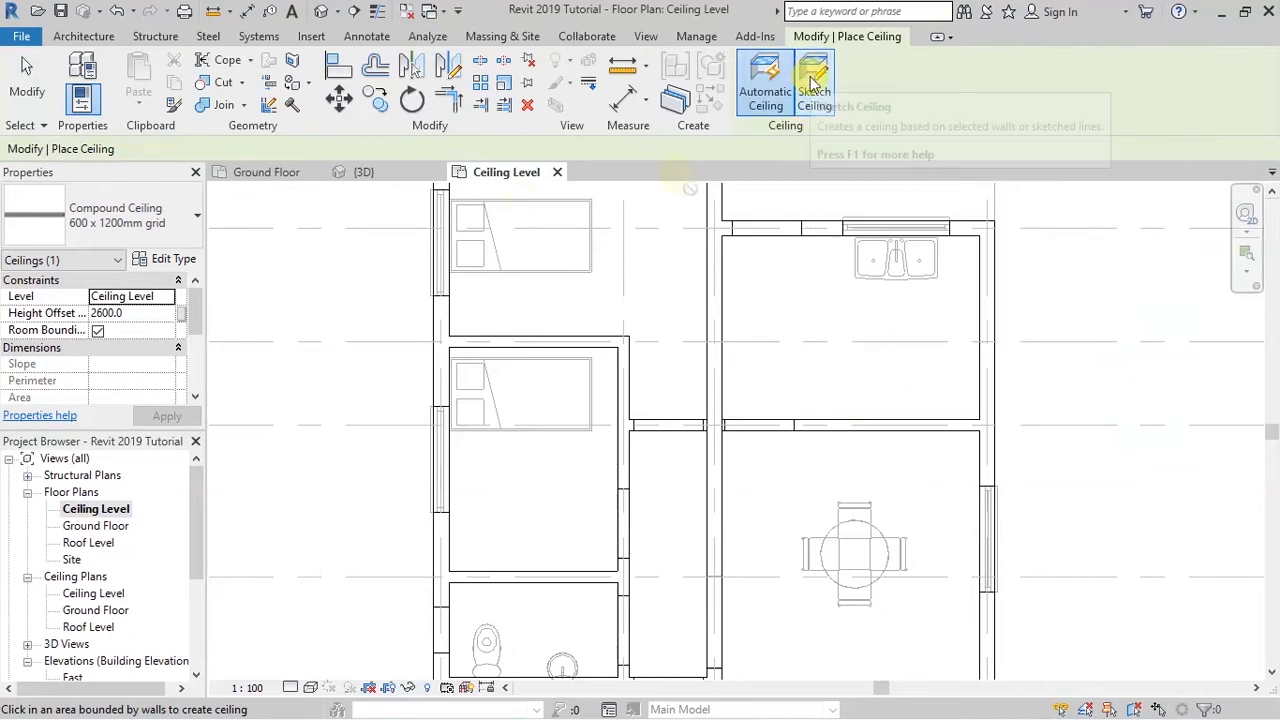
click(816, 94)
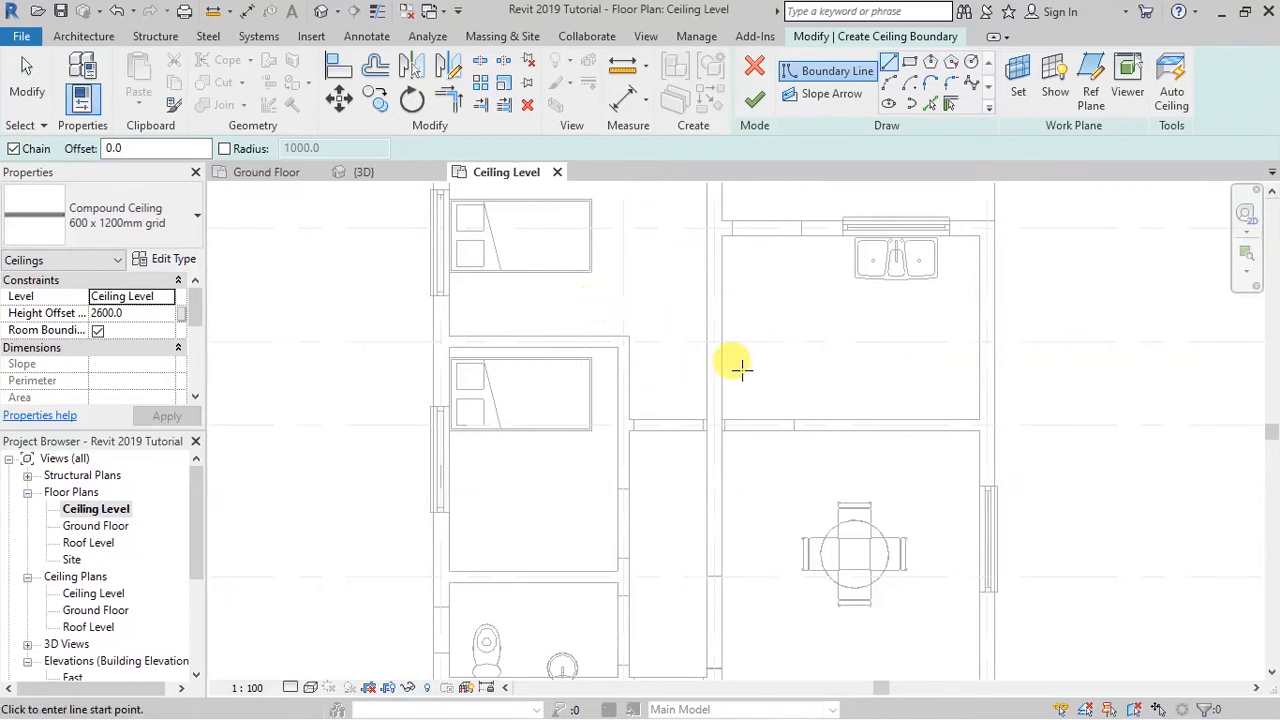
scroll(750, 430, down, 3)
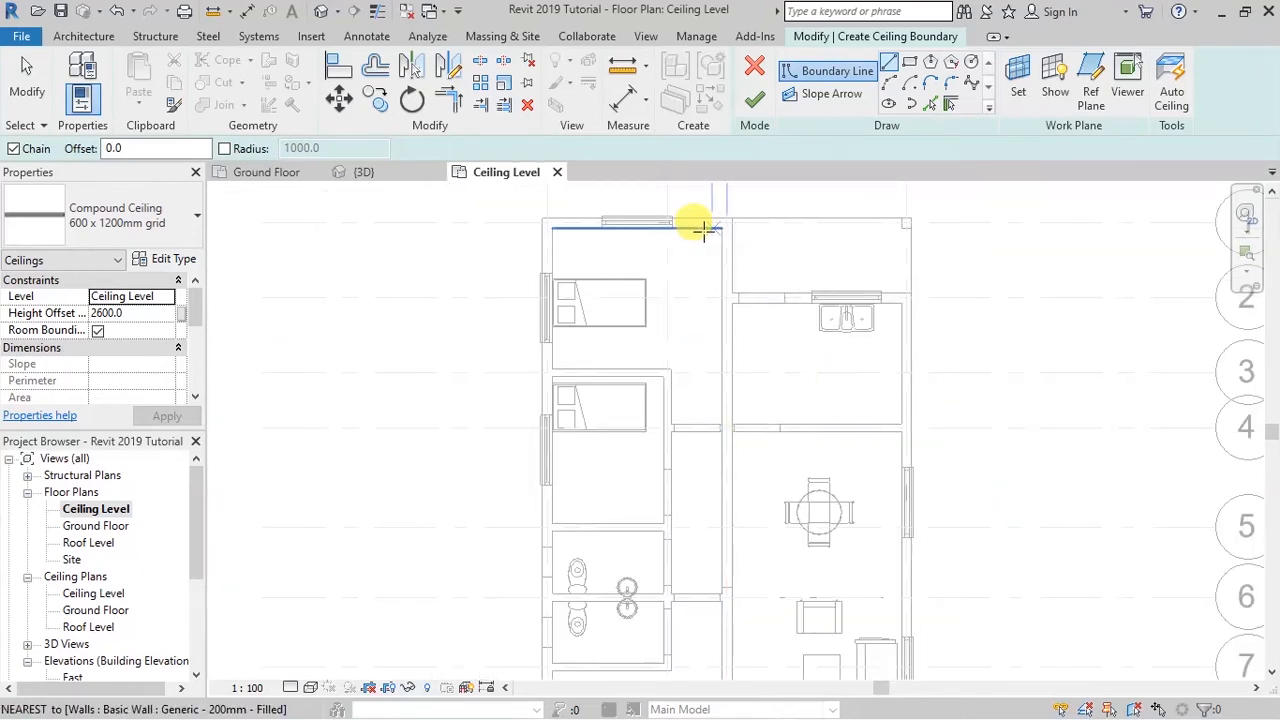
scroll(698, 234, up, 1)
scroll(698, 234, up, 1)
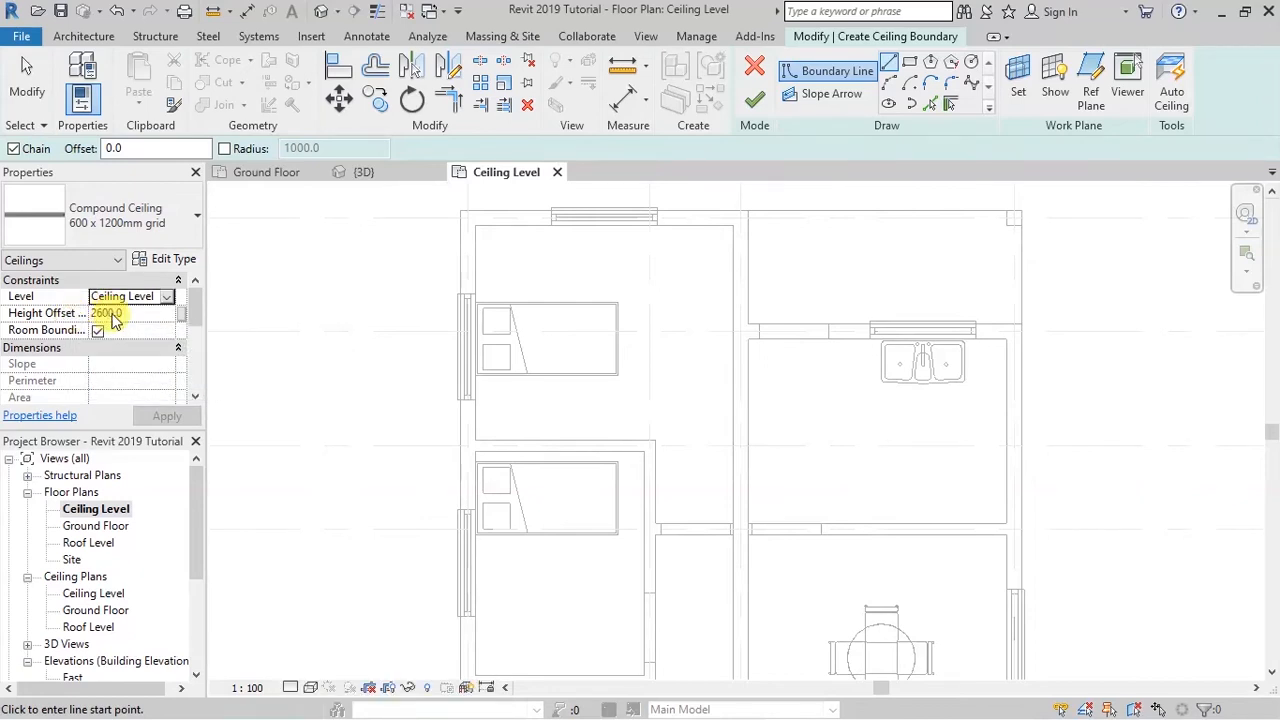
click(47, 316)
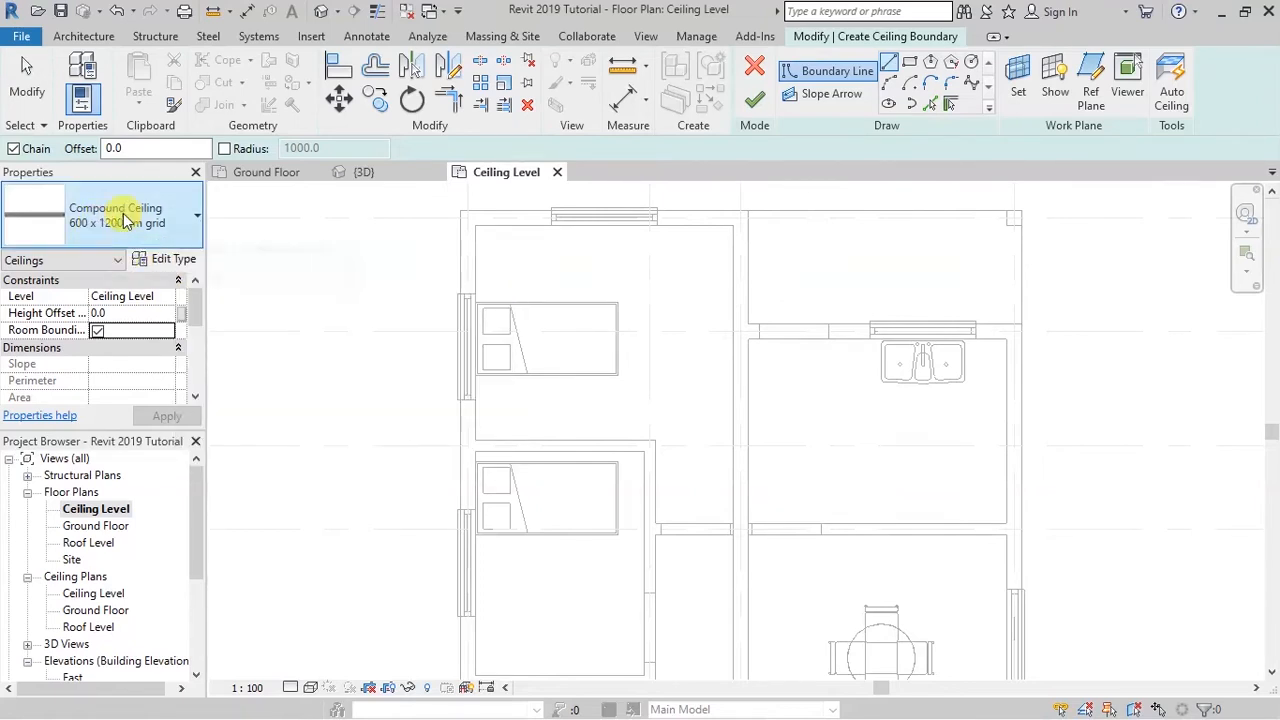
- Review the layer structure of the 600 x 1200mm grid compound ceiling type
click(170, 262)
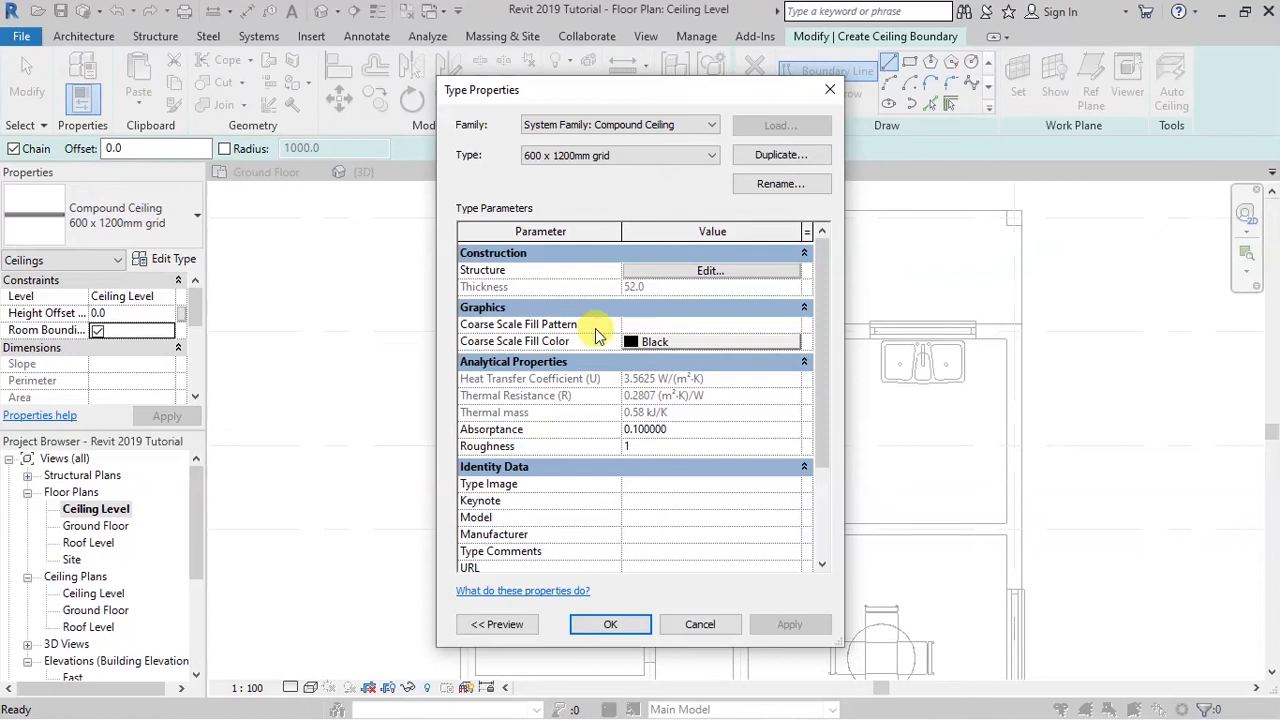
click(690, 272)
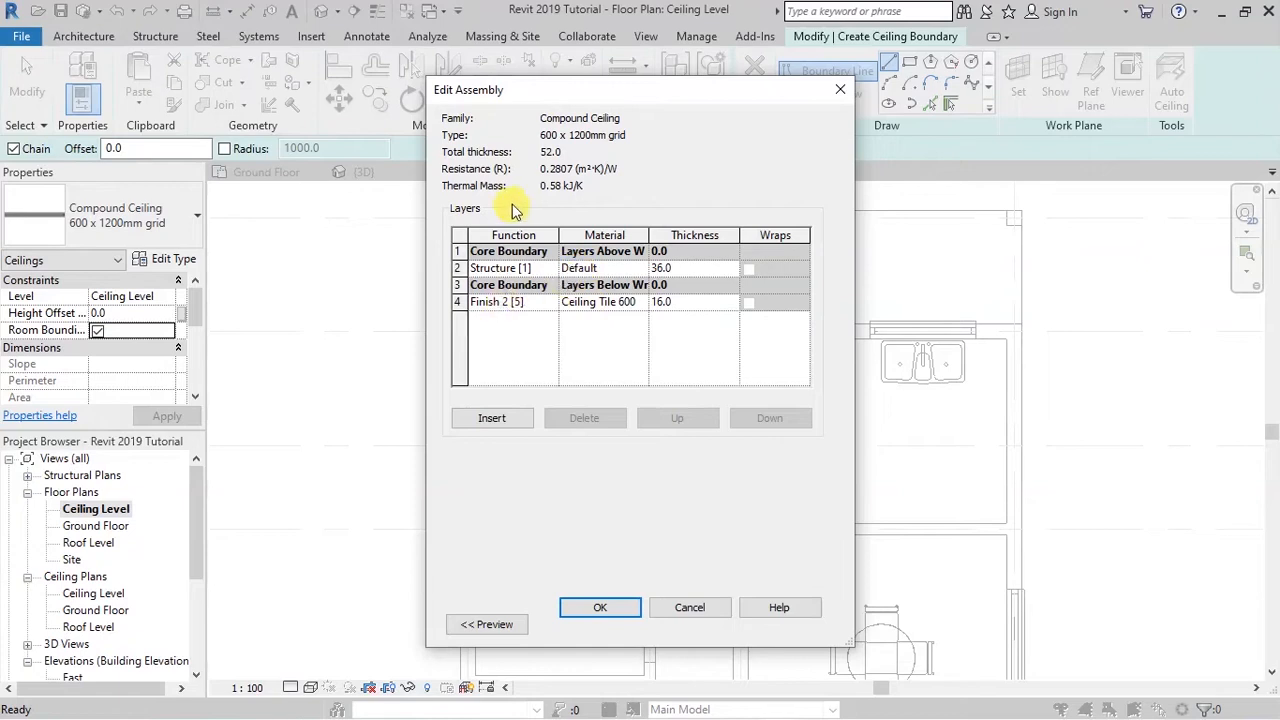
click(603, 608)
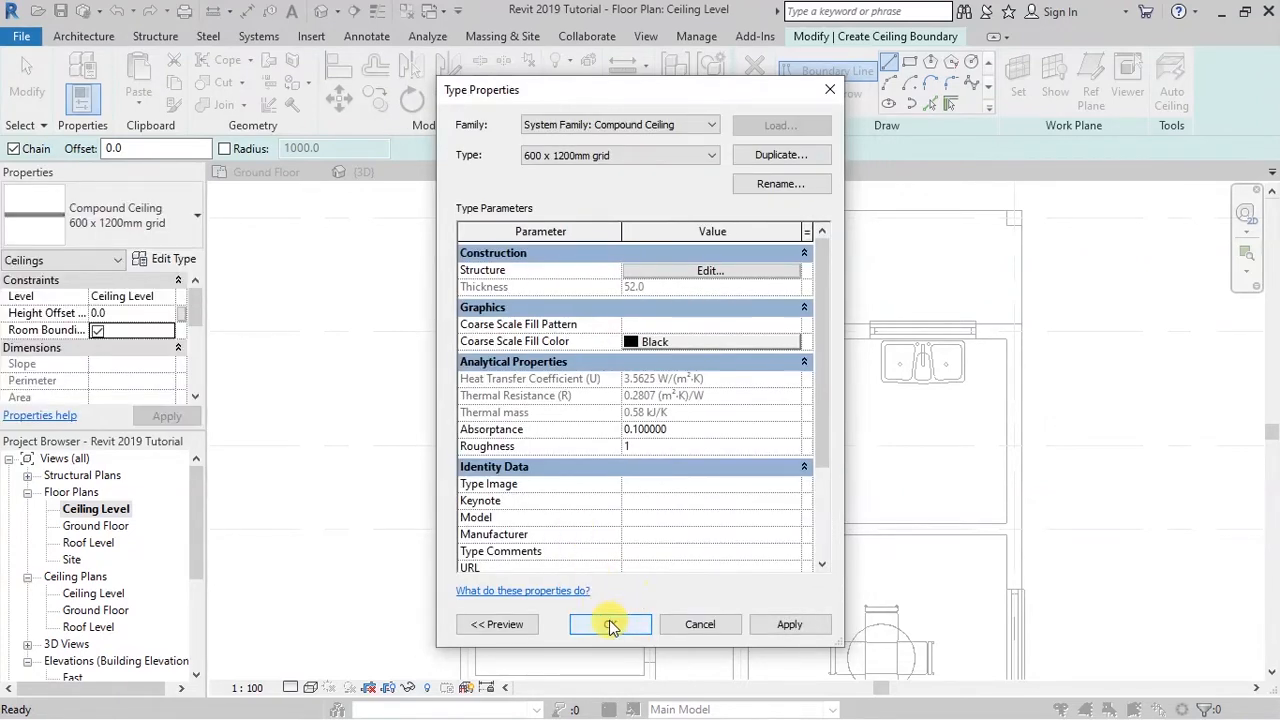
click(610, 626)
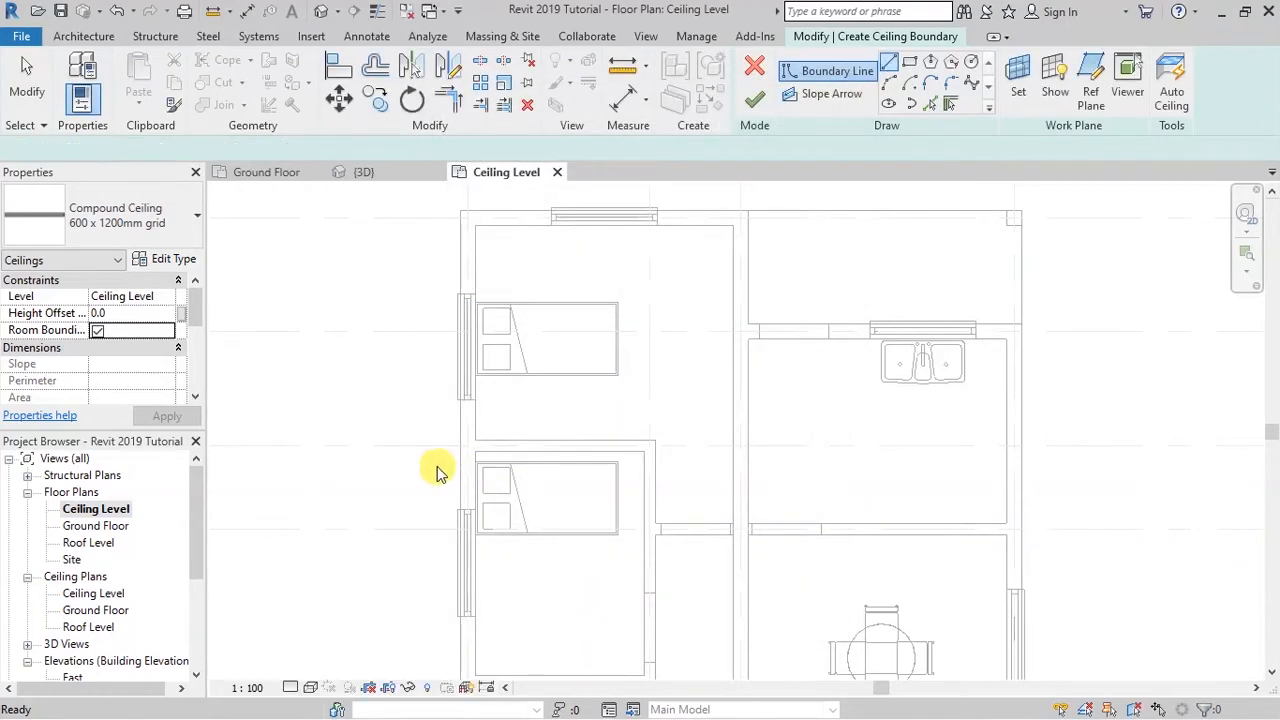
- Sketch a closed ceiling boundary along the inner wall faces of the L-shaped bedroom between grids 1 and 4
scroll(436, 462, down, 1)
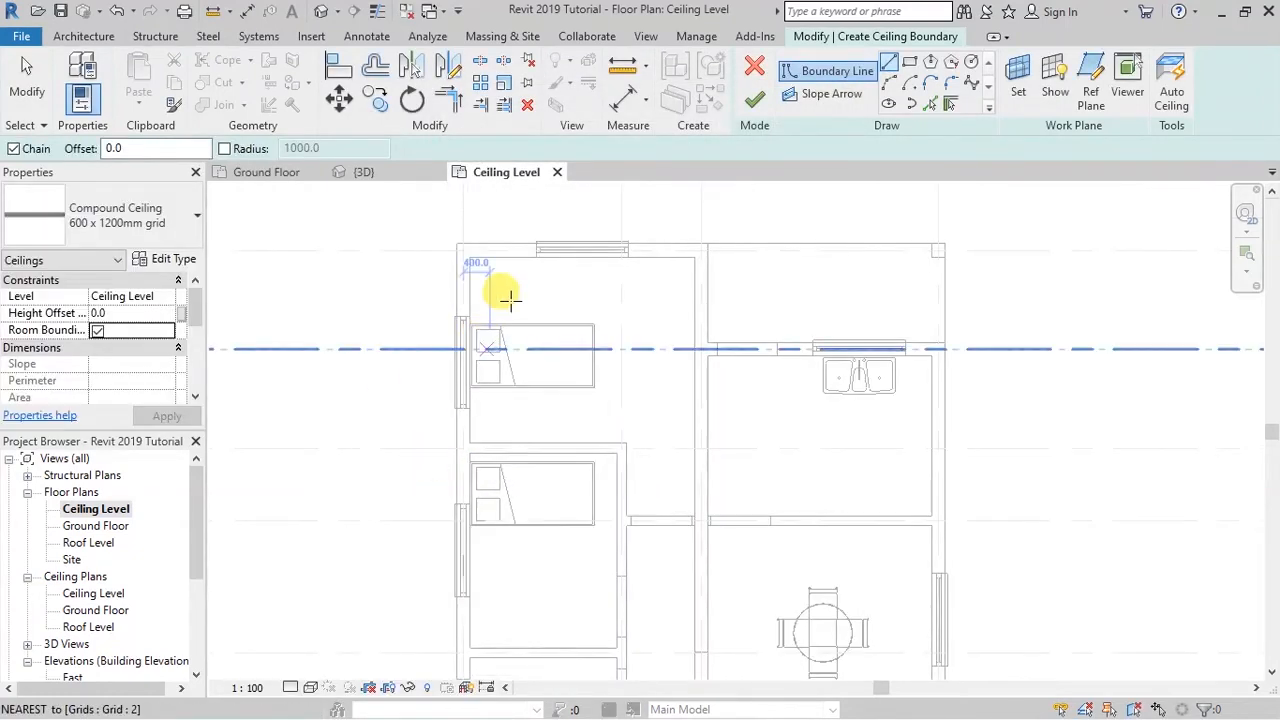
scroll(536, 276, up, 3)
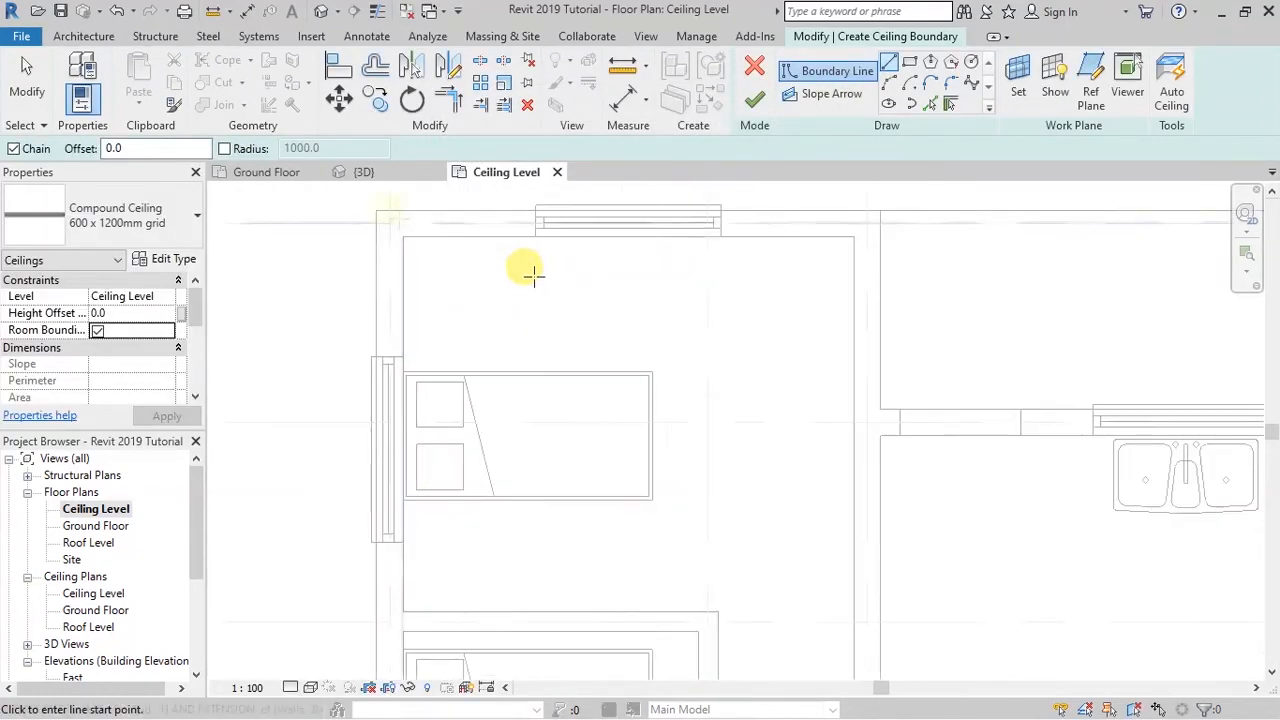
click(401, 233)
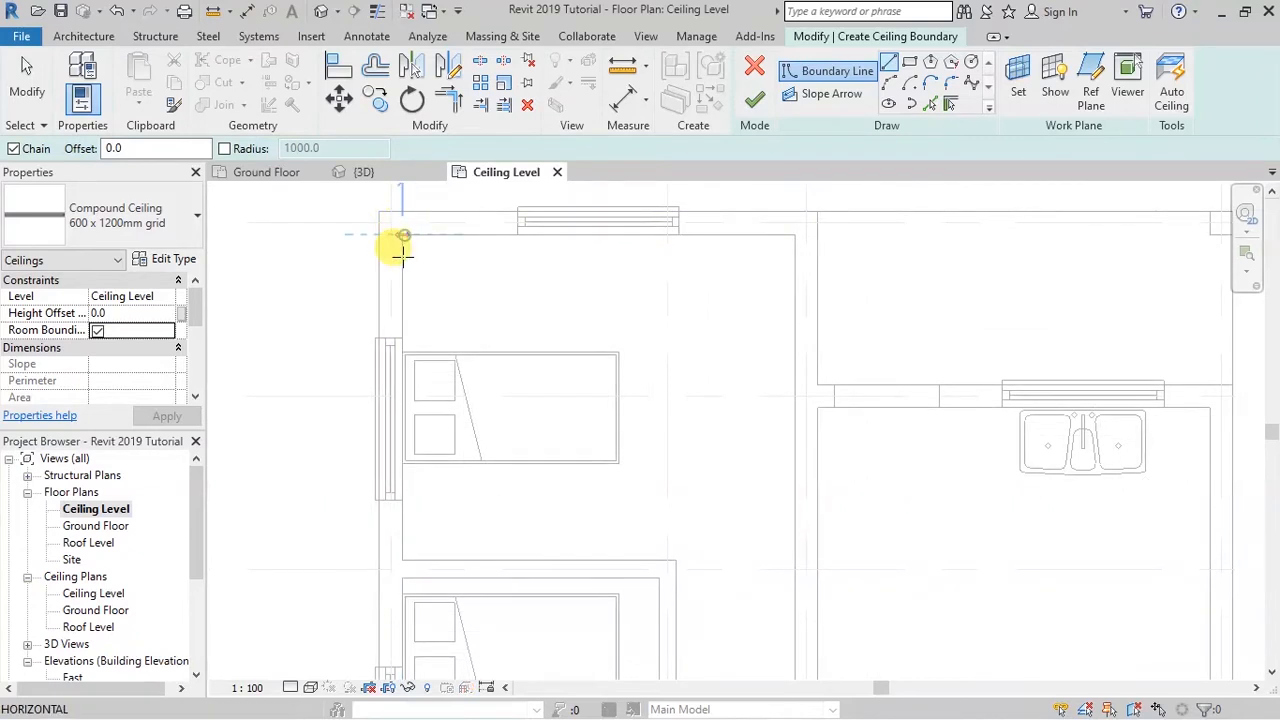
click(402, 558)
click(676, 560)
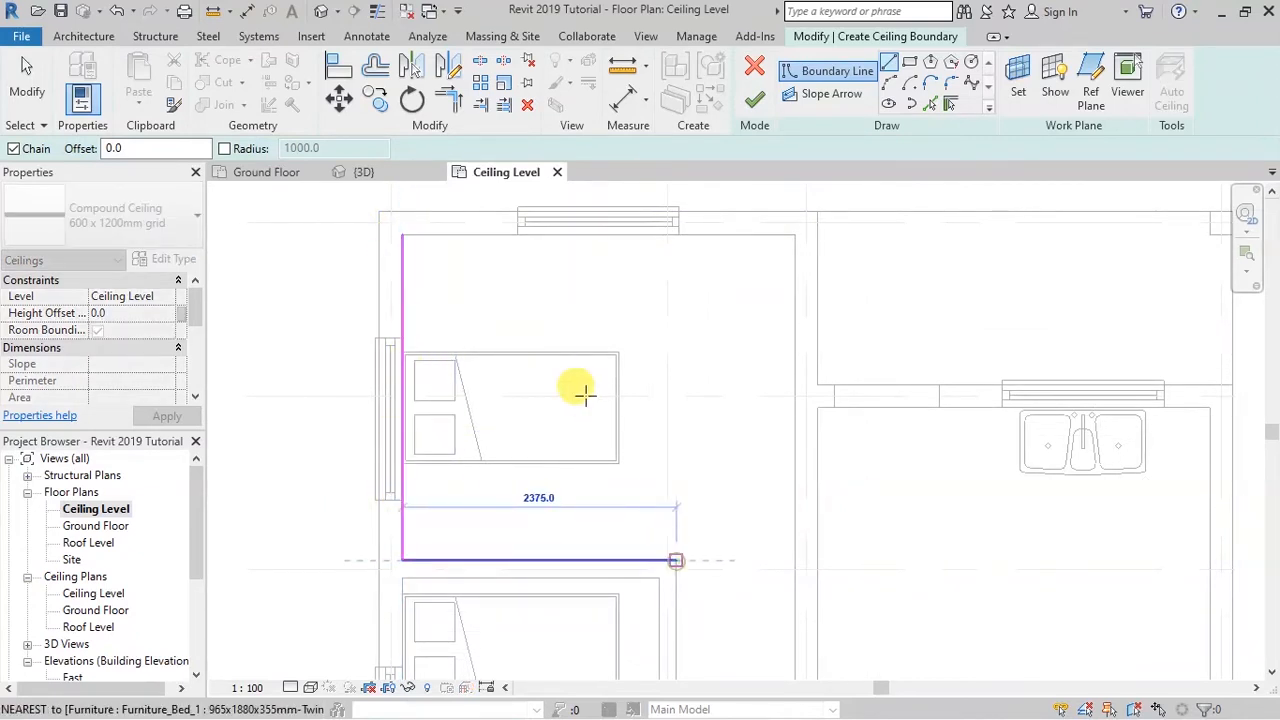
scroll(558, 395, down, 3)
scroll(655, 571, up, 3)
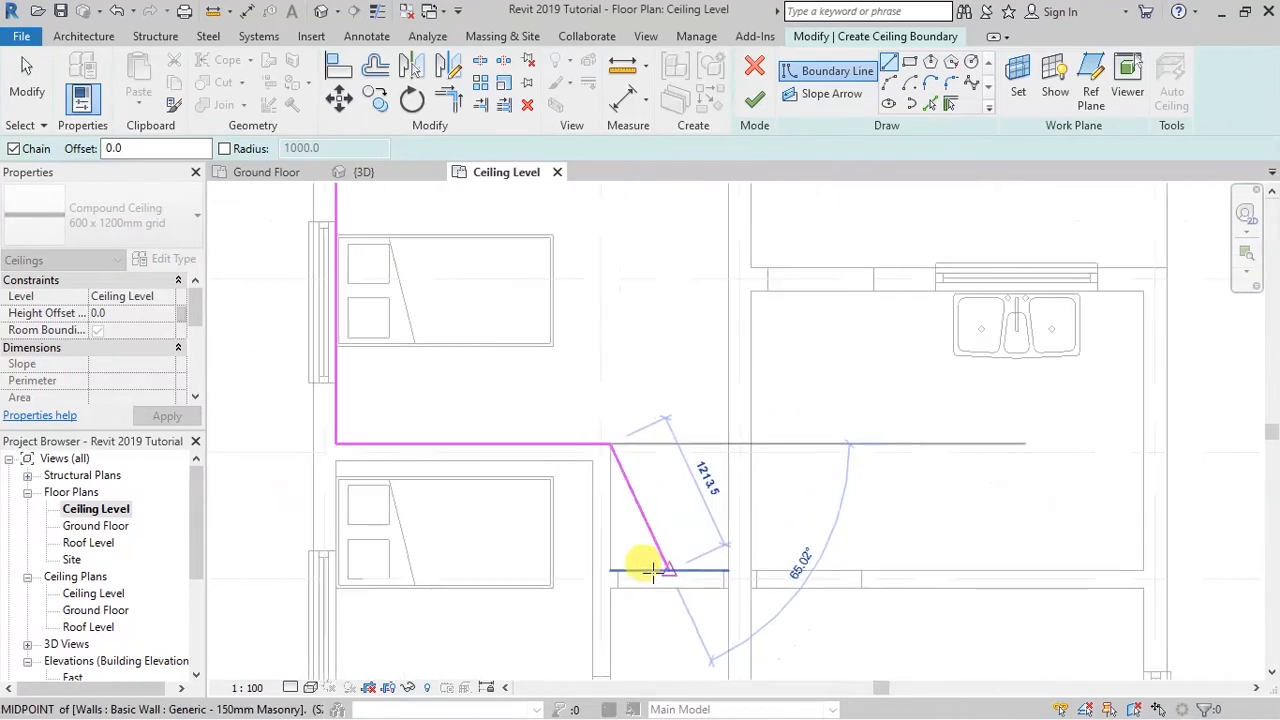
click(610, 570)
click(727, 570)
scroll(710, 480, down, 3)
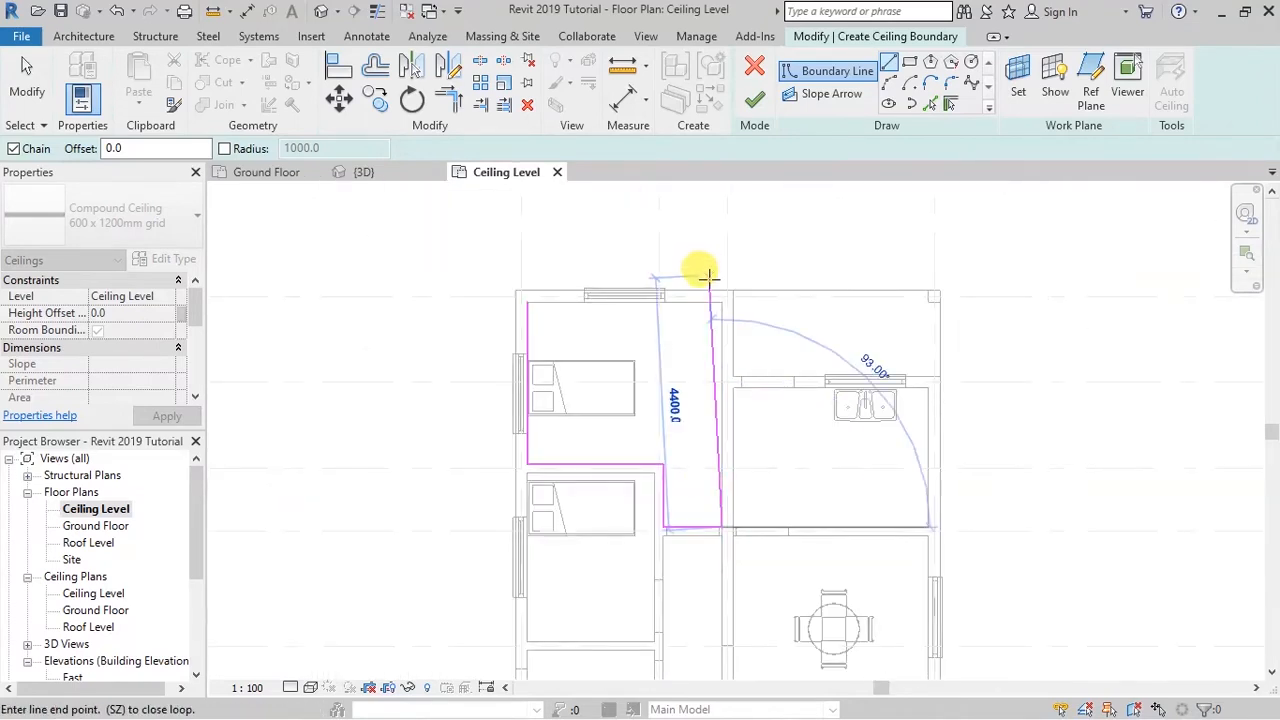
scroll(700, 272, up, 3)
click(731, 320)
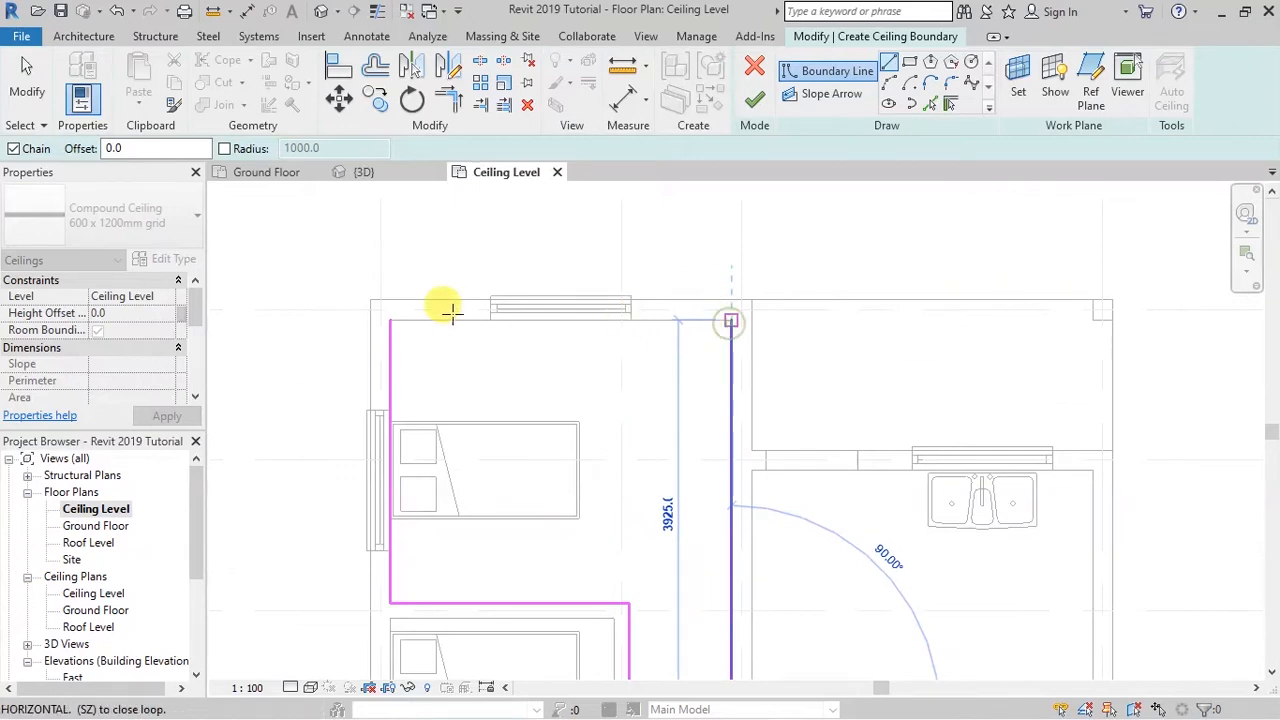
click(390, 318)
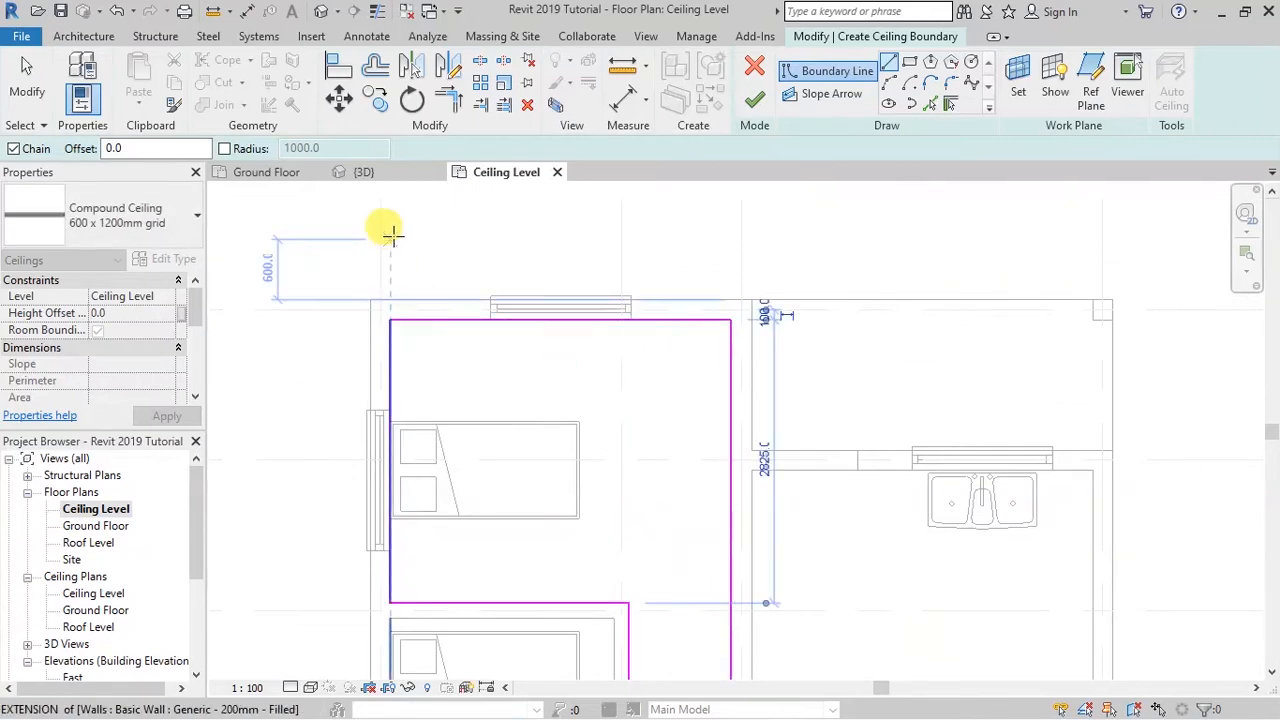
- Sketch a closed rectangular ceiling boundary, 3400 mm wide, along the inner wall faces of the kitchen between grids 2 and 4
scroll(383, 224, down, 3)
scroll(677, 263, down, 2)
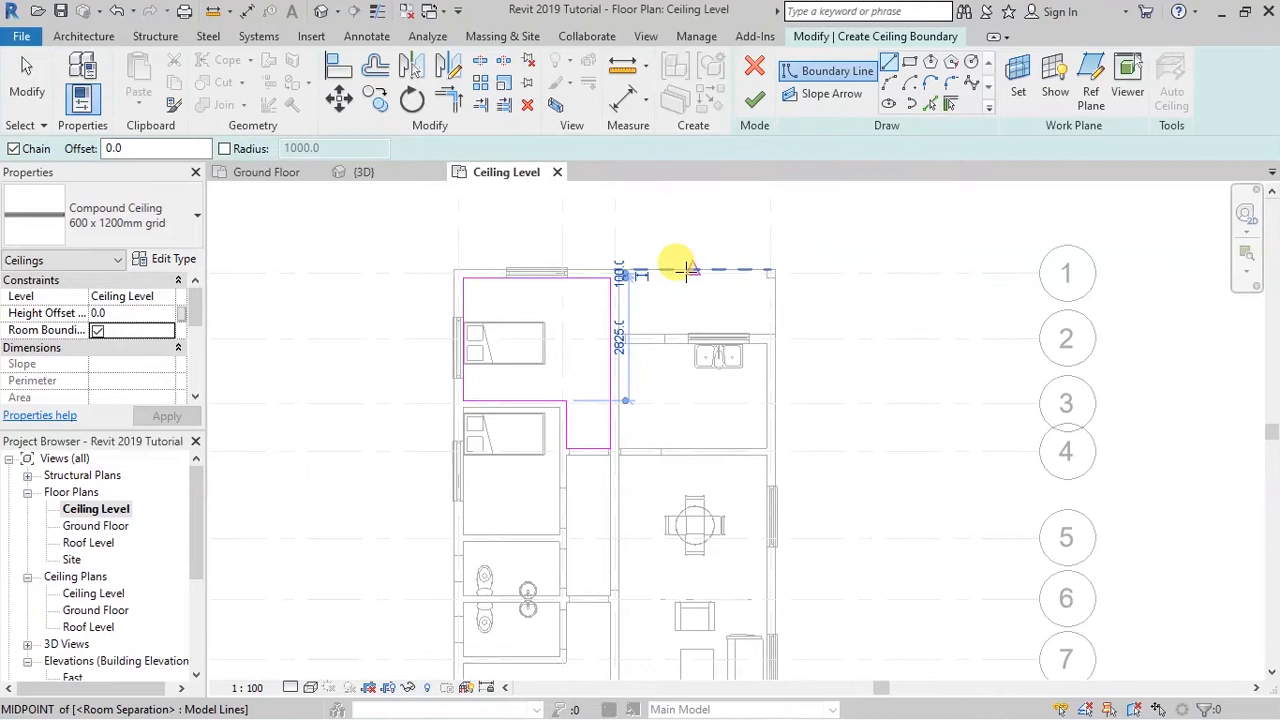
scroll(628, 443, up, 3)
scroll(620, 445, up, 2)
scroll(590, 466, up, 2)
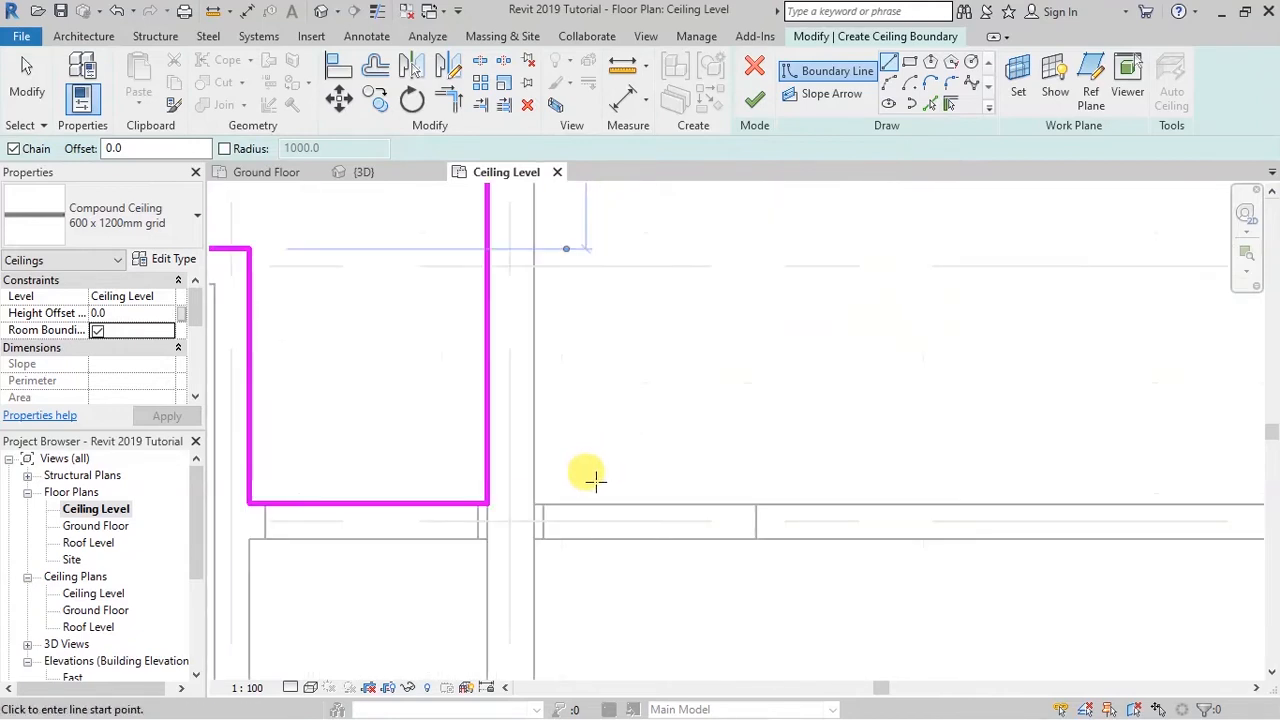
click(532, 502)
scroll(510, 493, down, 1)
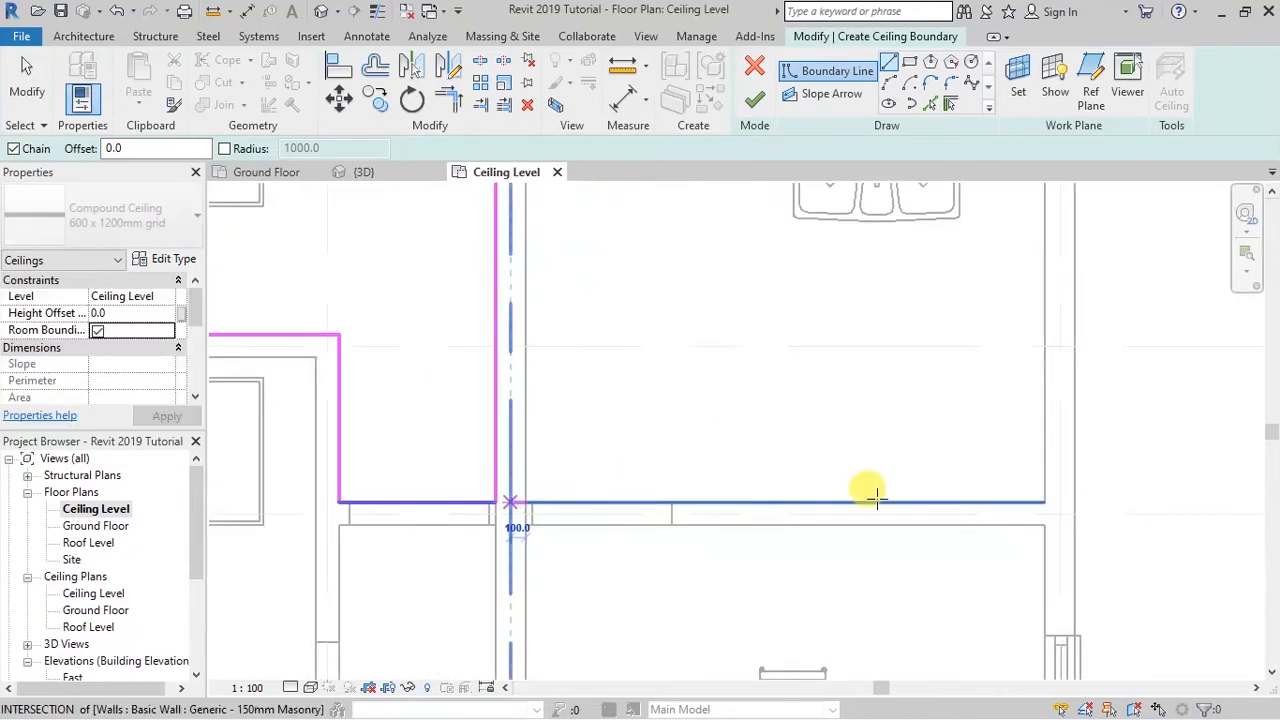
click(1043, 502)
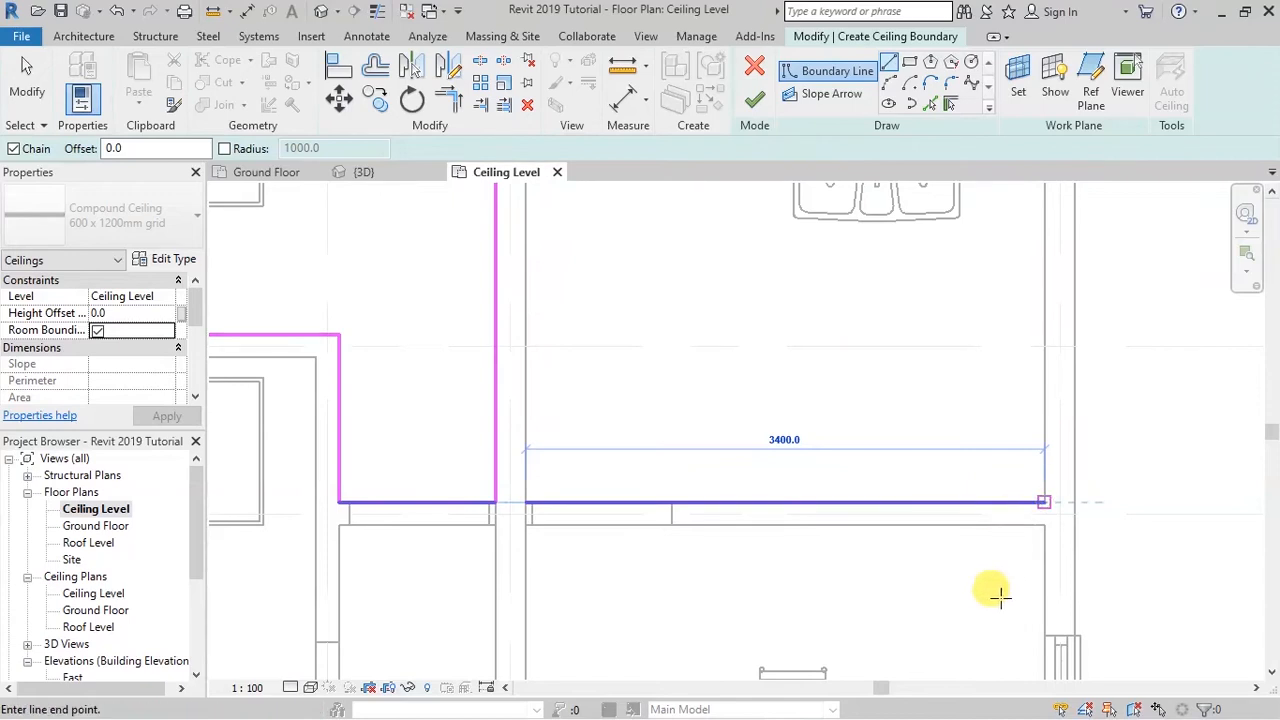
scroll(991, 591, down, 2)
scroll(1018, 358, up, 3)
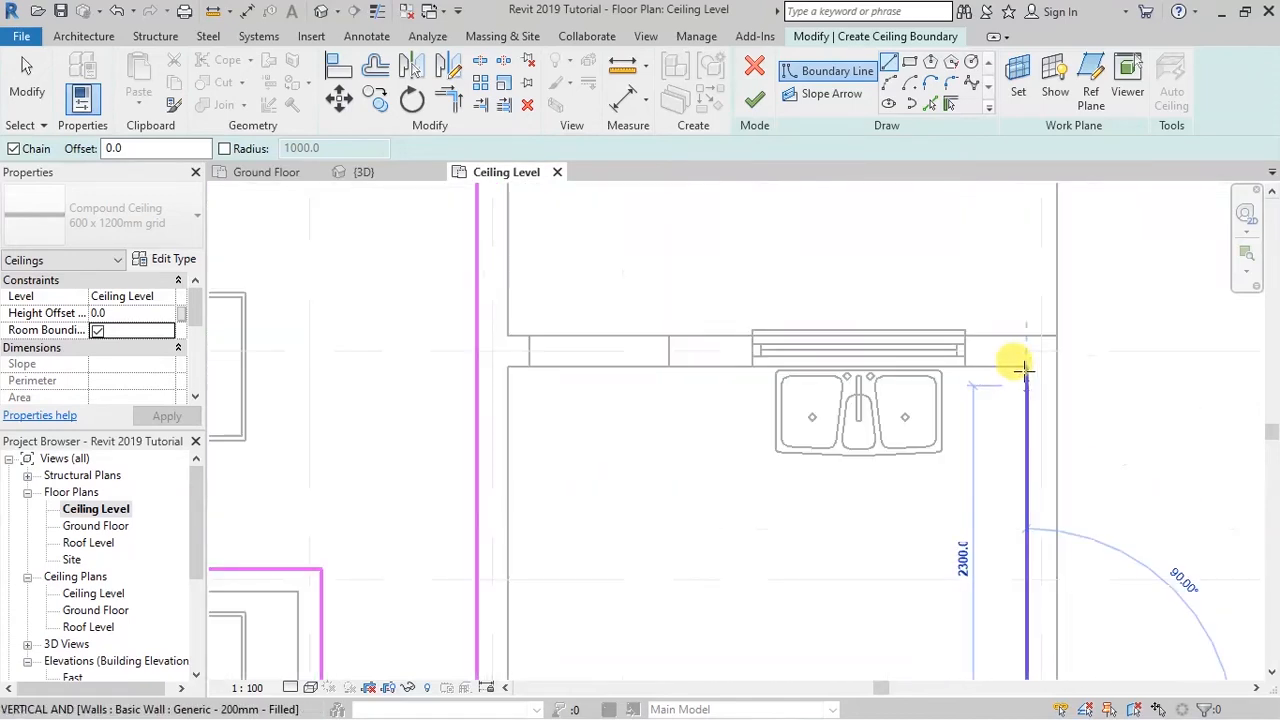
click(503, 366)
scroll(500, 291, down, 2)
scroll(498, 380, down, 1)
scroll(504, 489, up, 3)
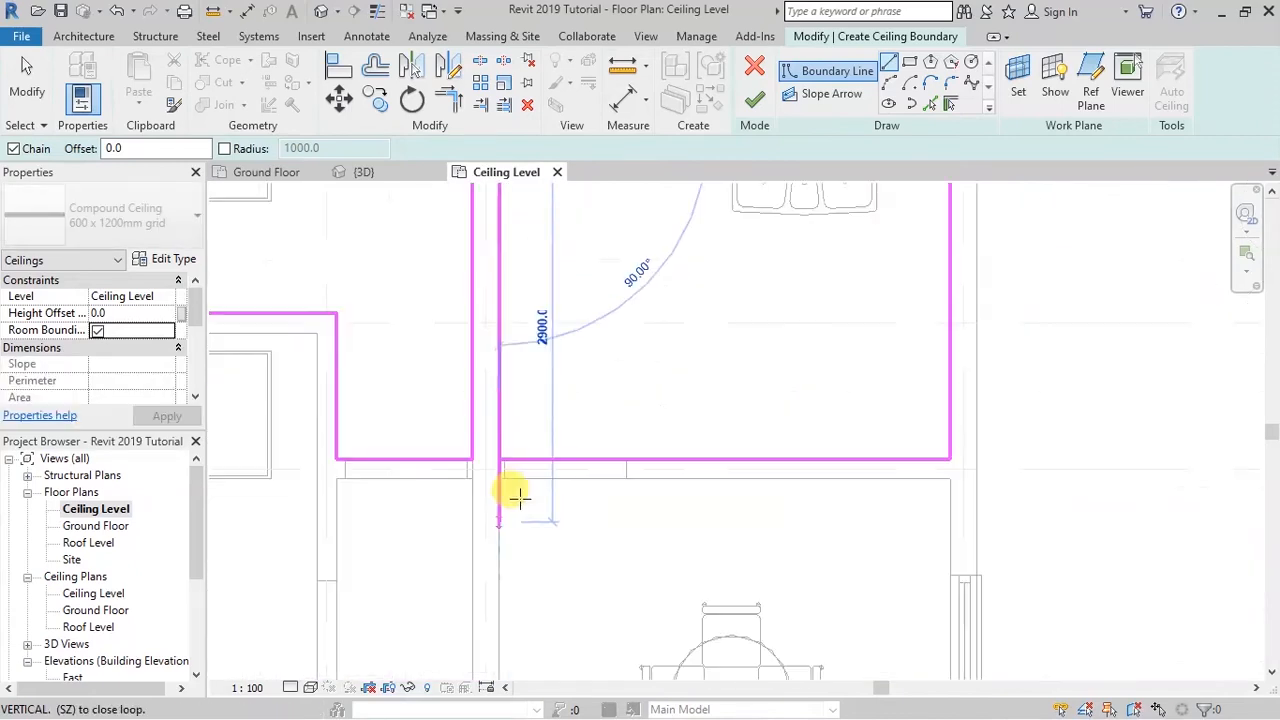
key(Escape)
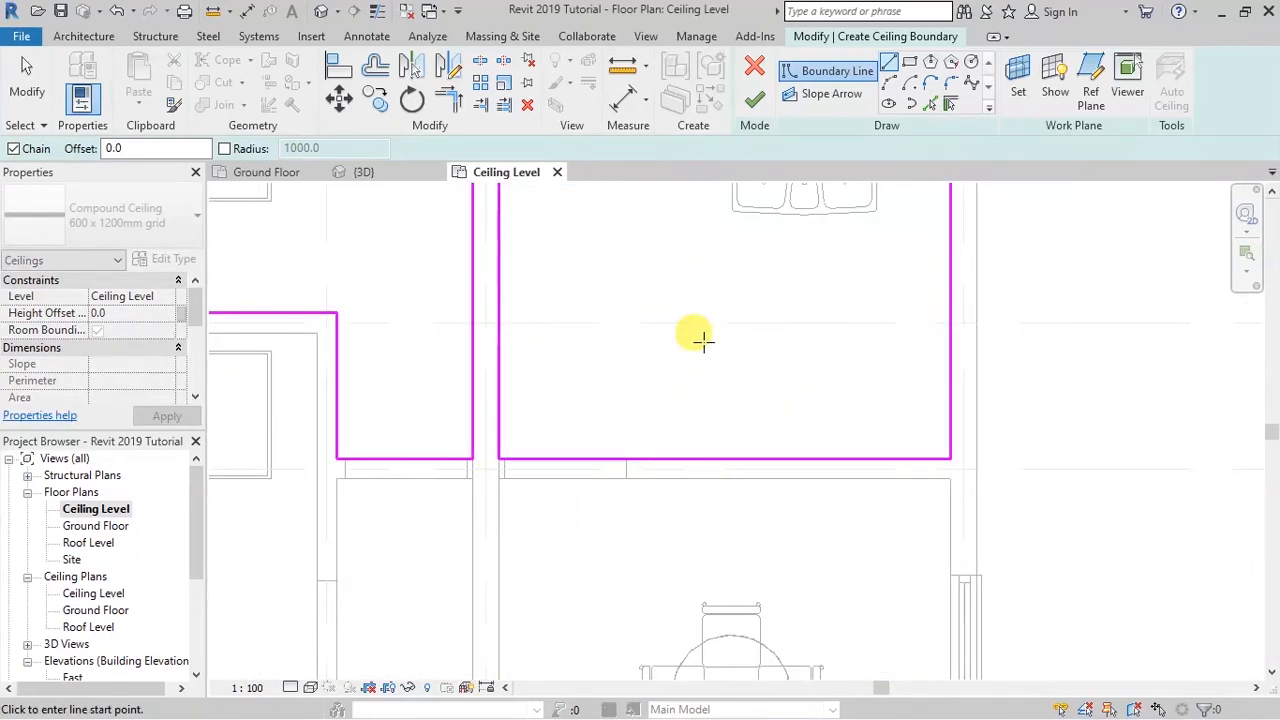
- Sketch a closed ceiling boundary, 2225 mm wide, along the inner walls of the second bedroom between grids 3 and 5
scroll(700, 337, down, 3)
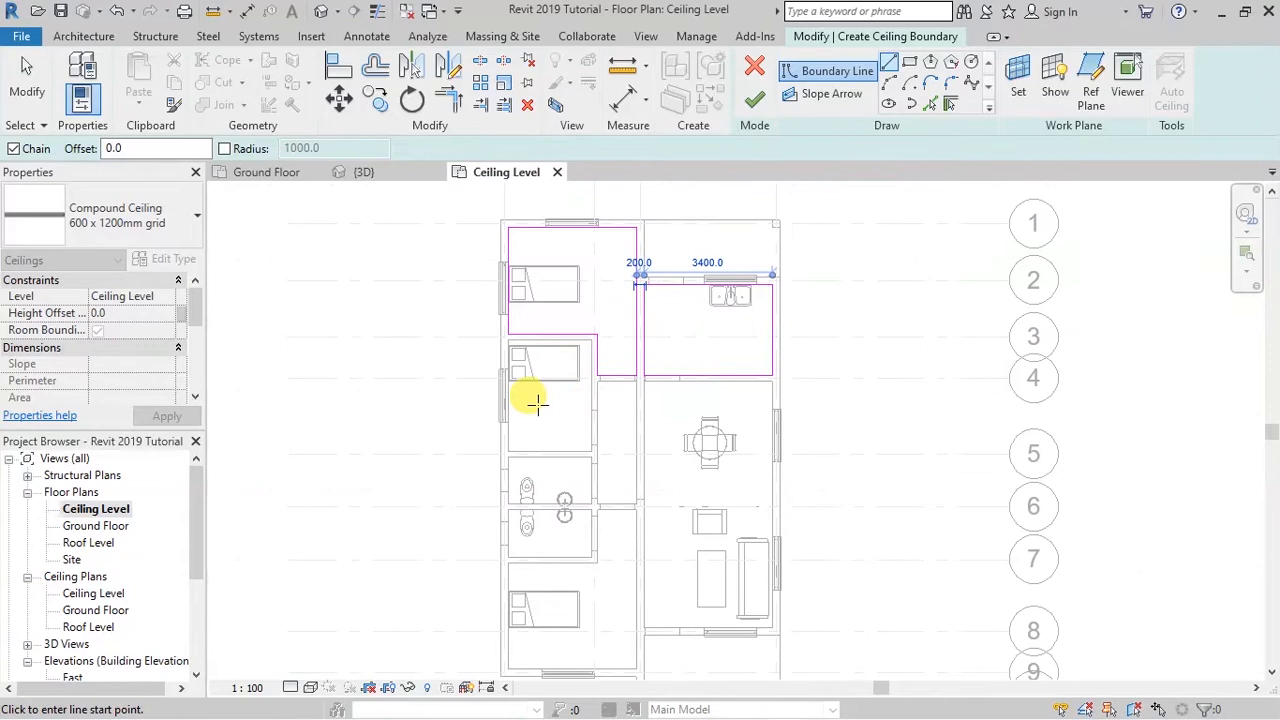
scroll(534, 400, up, 3)
click(462, 525)
click(683, 525)
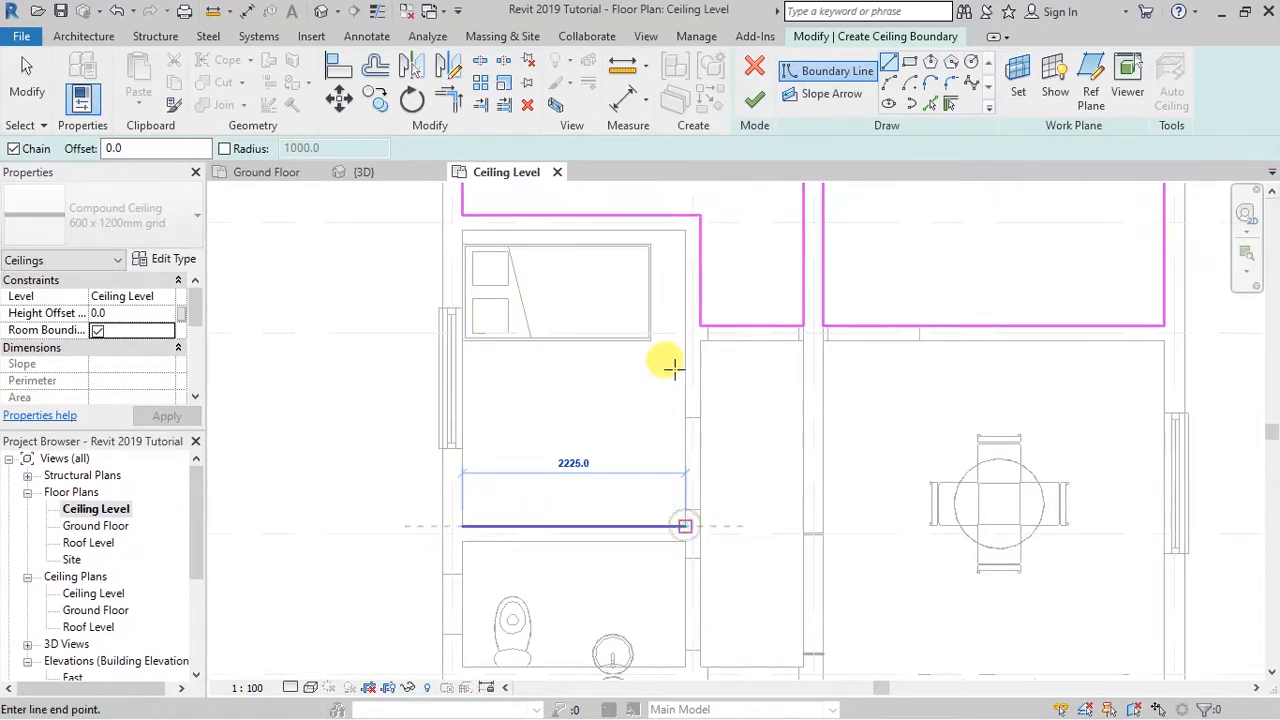
click(683, 230)
click(462, 225)
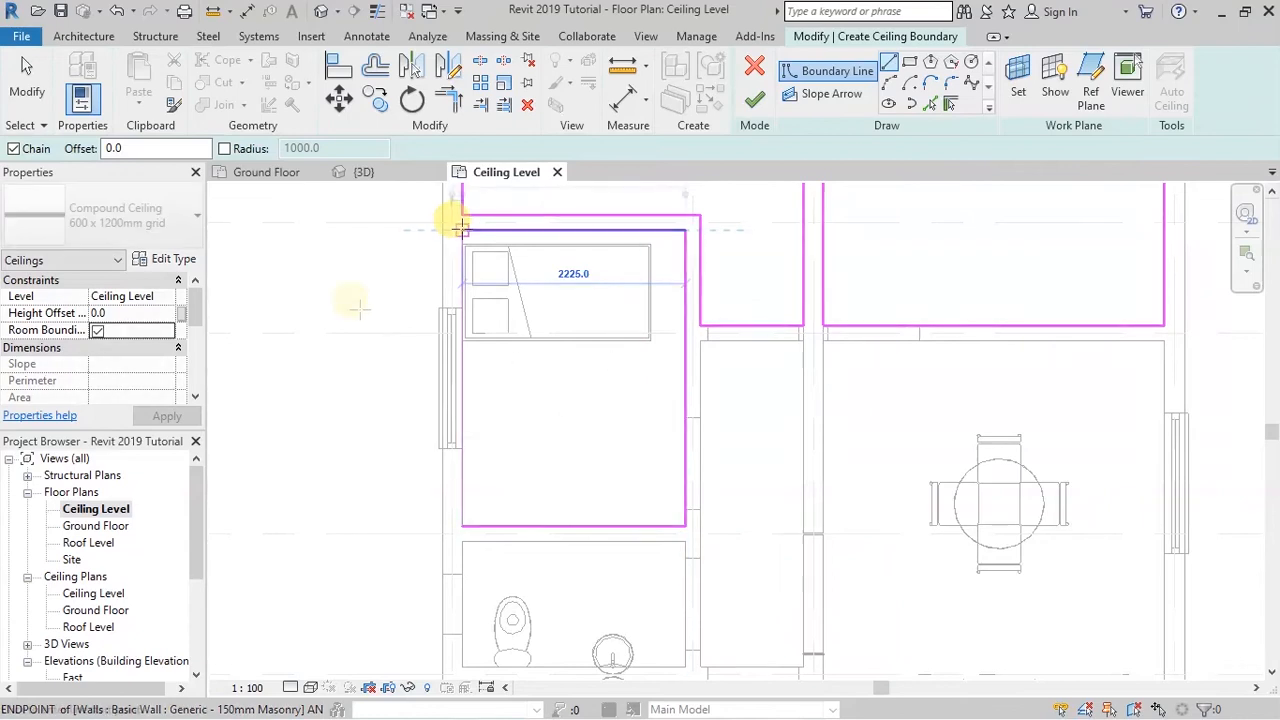
- Sketch a closed ceiling boundary, 1250 mm deep, along the inner walls of the bathroom between grids 5 and 6
scroll(352, 303, down, 3)
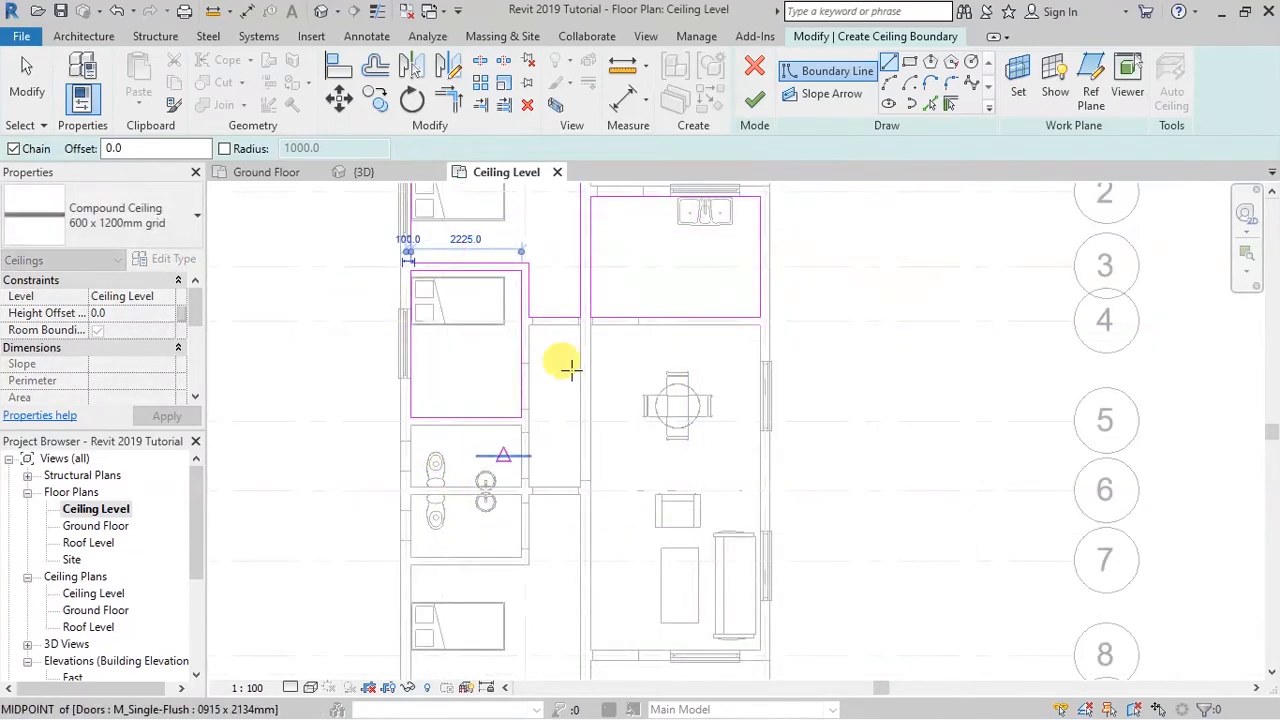
scroll(414, 540, up, 4)
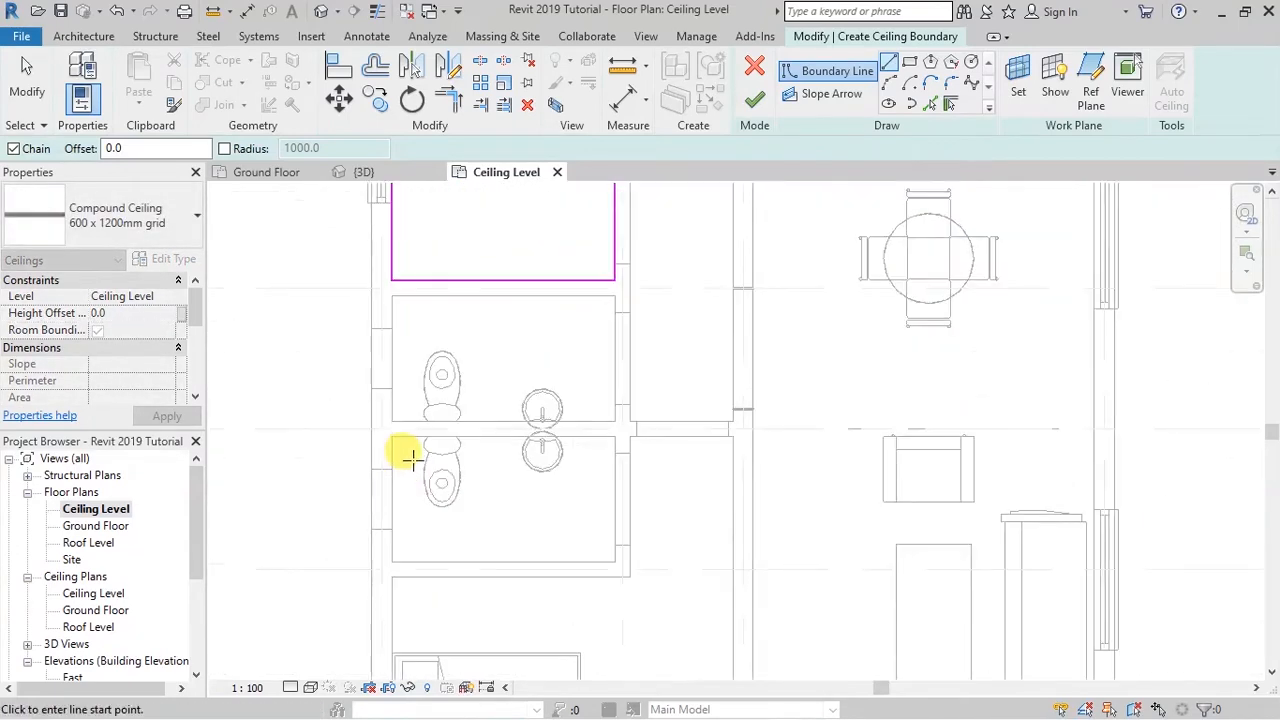
click(392, 295)
click(392, 420)
click(615, 421)
click(615, 295)
click(392, 295)
- Sketch a closed ceiling boundary along the inner walls of the bathroom between grids 6 and 7
click(392, 436)
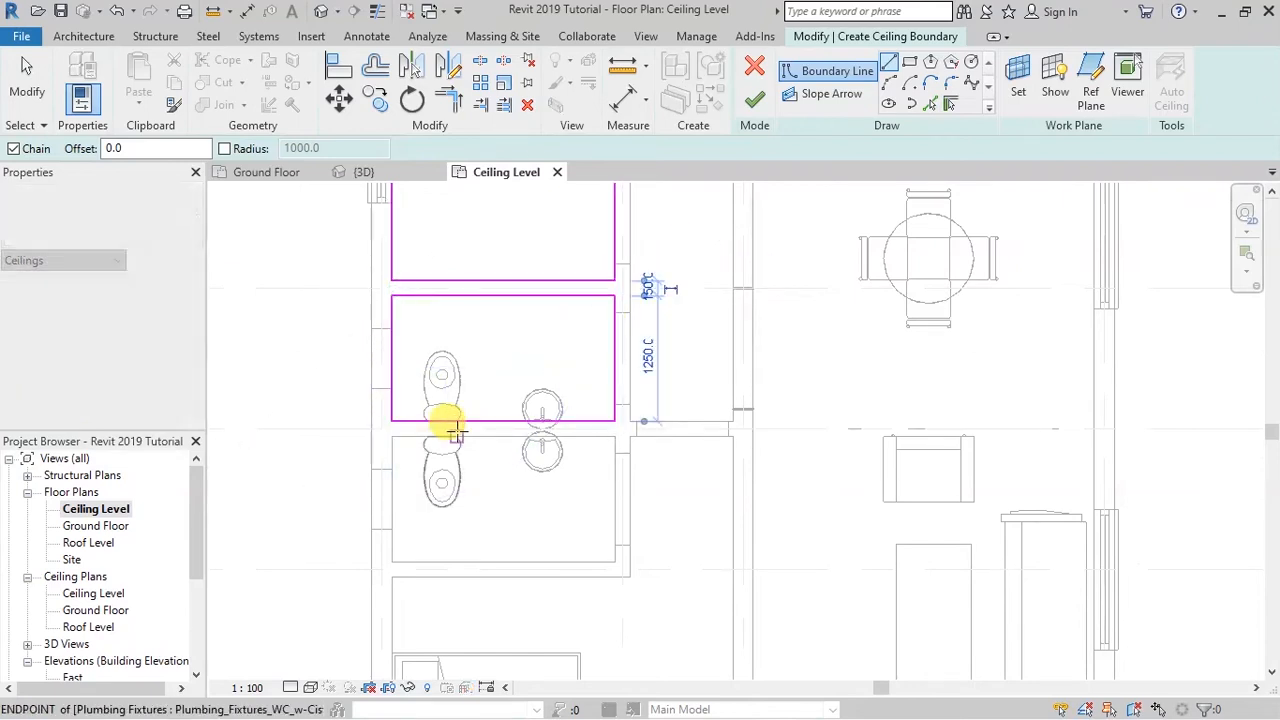
click(615, 562)
click(615, 436)
click(392, 436)
- Sketch a closed L-shaped ceiling boundary around the third bedroom below the bathrooms, including its entry recess up to grid 6
scroll(470, 317, down, 2)
scroll(457, 423, down, 2)
scroll(458, 510, up, 3)
click(416, 590)
click(670, 590)
scroll(668, 272, up, 2)
click(724, 290)
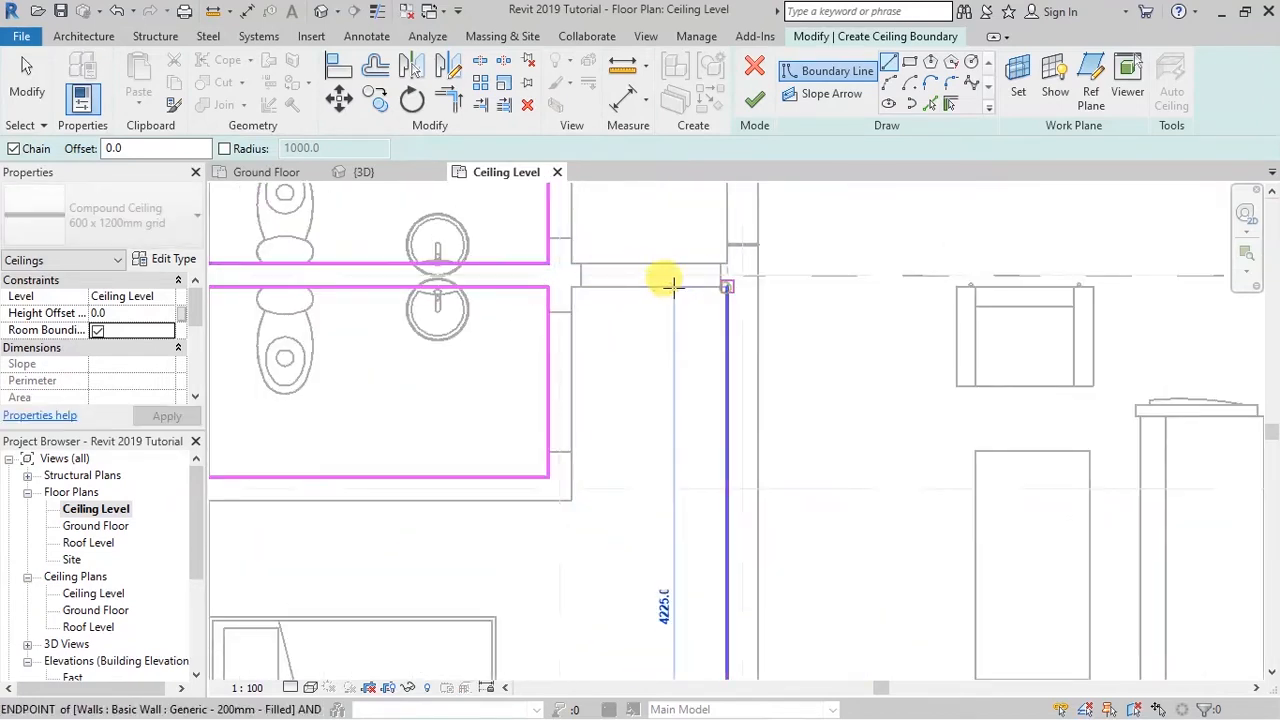
click(571, 292)
click(571, 500)
scroll(560, 495, down, 2)
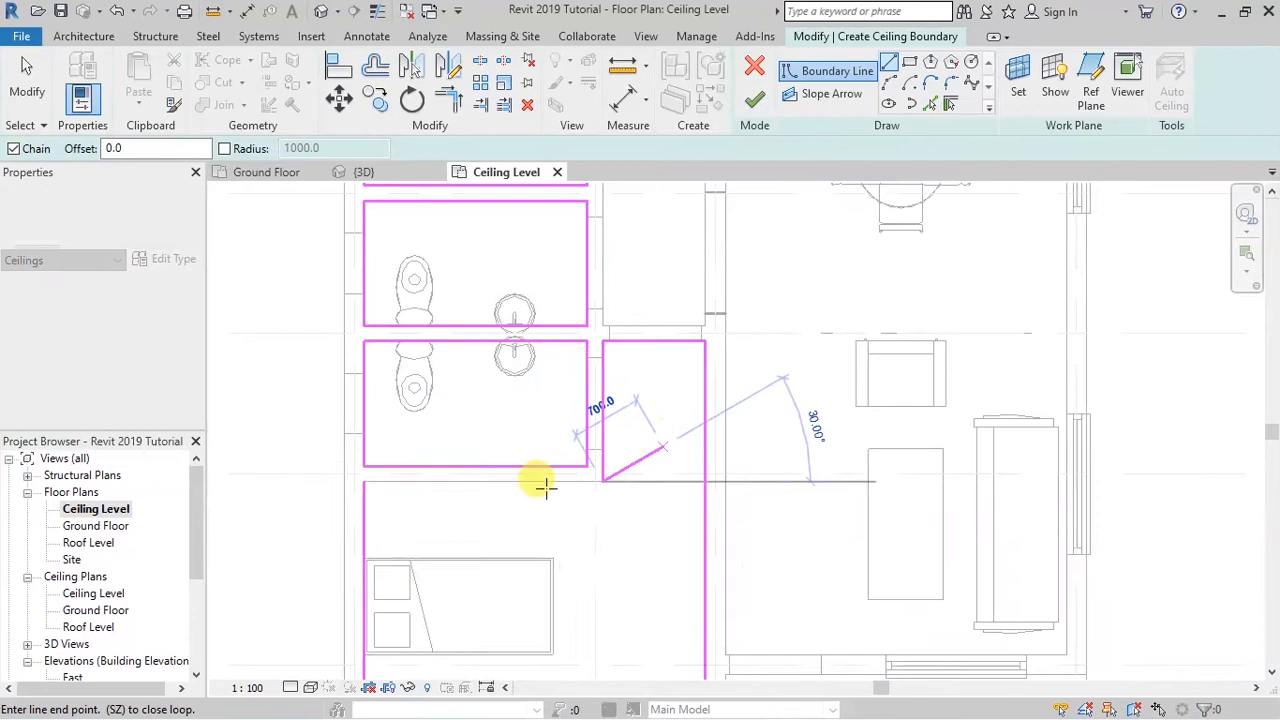
click(363, 476)
- Sketch a closed ceiling boundary along the inner walls of the living and dining room between grids 4 and 8
scroll(457, 523, down, 3)
scroll(594, 543, up, 1)
scroll(568, 600, up, 3)
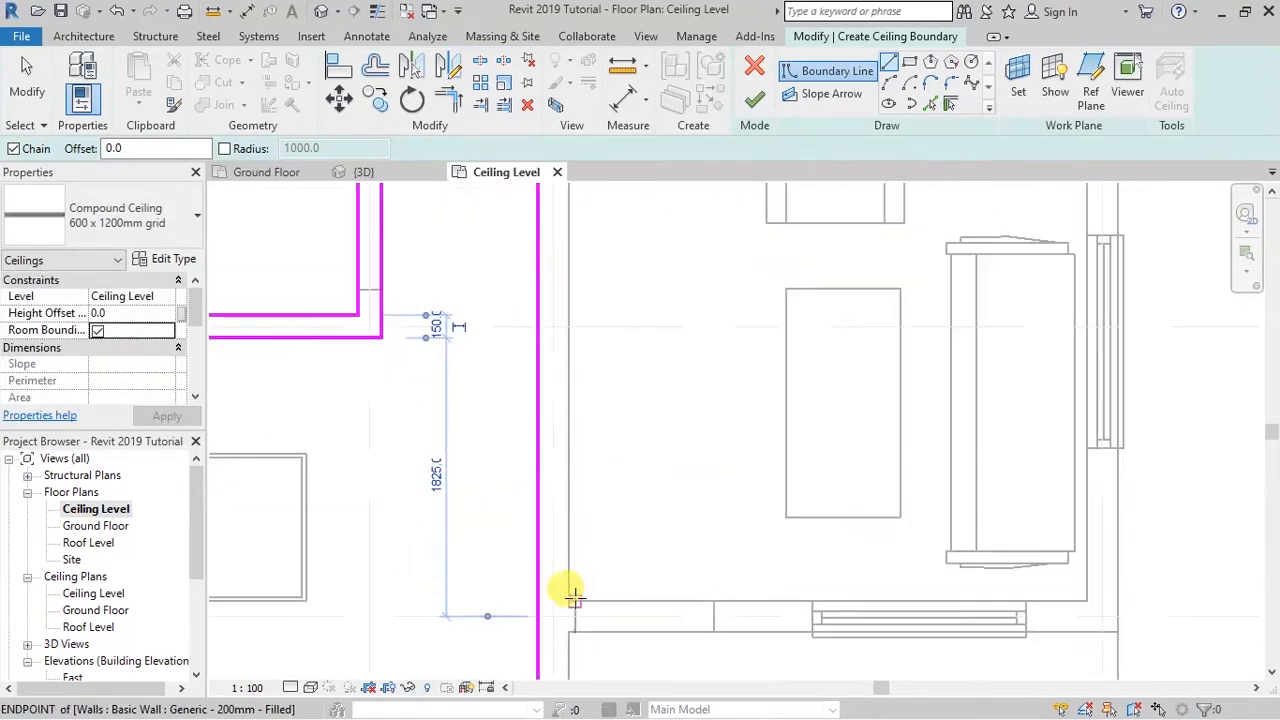
click(580, 593)
click(1086, 593)
scroll(675, 598, down, 2)
scroll(670, 590, down, 2)
scroll(645, 560, up, 4)
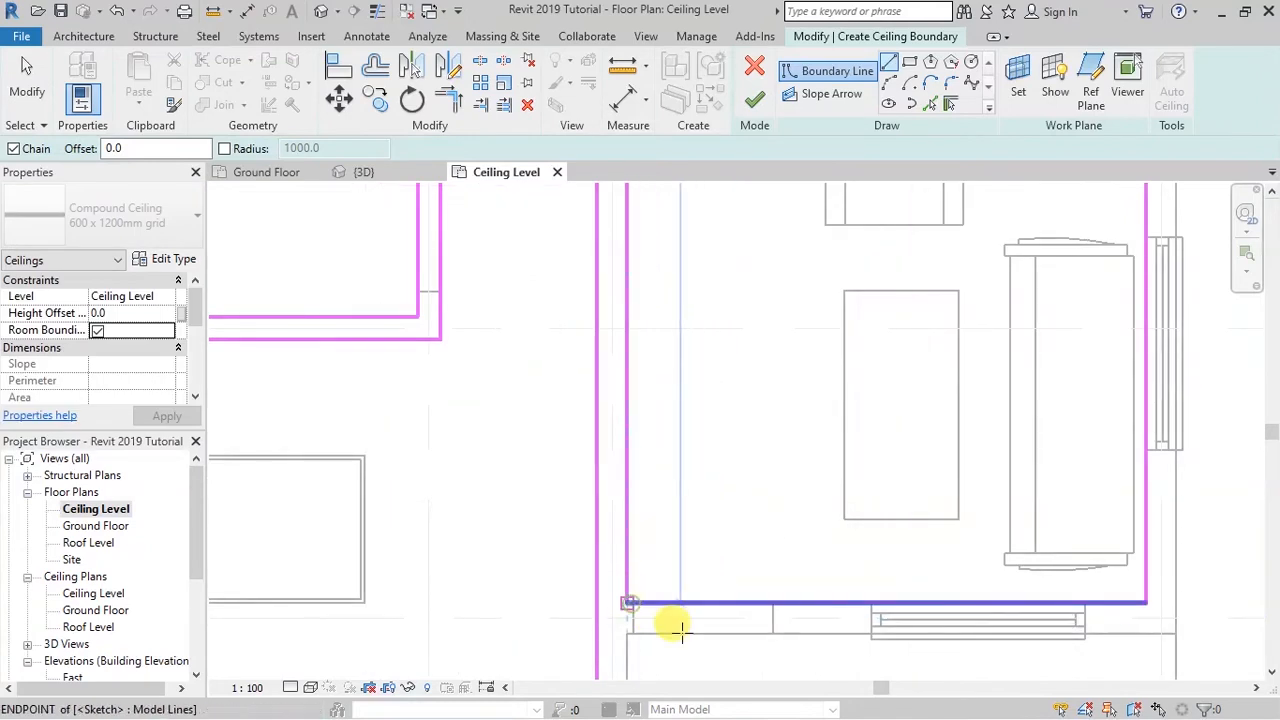
scroll(709, 649, down, 3)
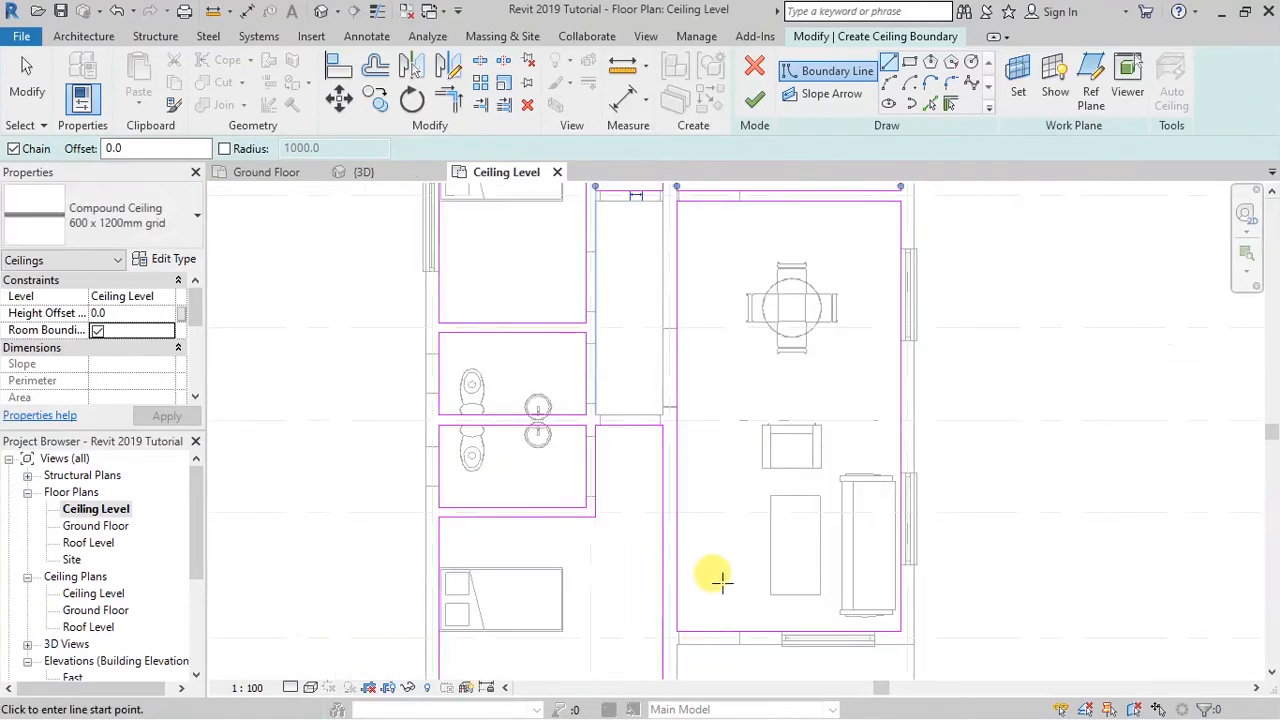
- Sketch a closed ceiling boundary, 1025 x 3250 mm, along the inner walls of the passage between grids 4 and 6
scroll(722, 580, down, 2)
scroll(662, 346, up, 4)
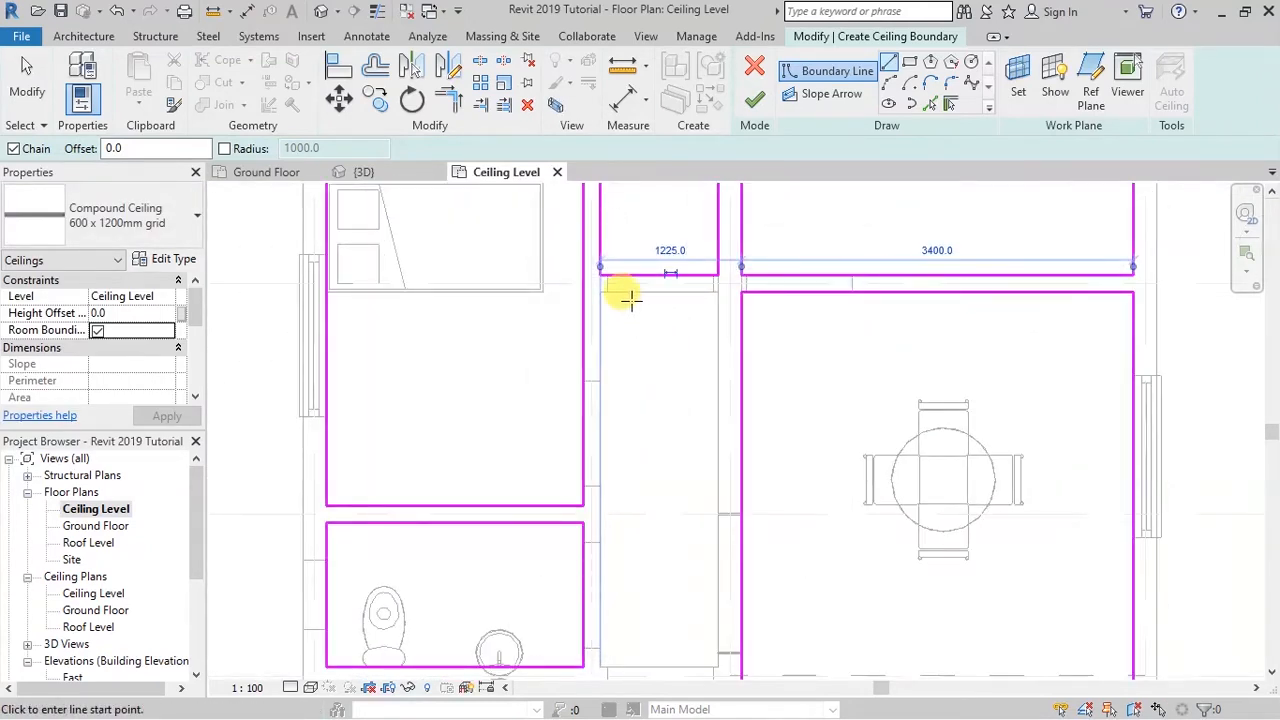
click(598, 290)
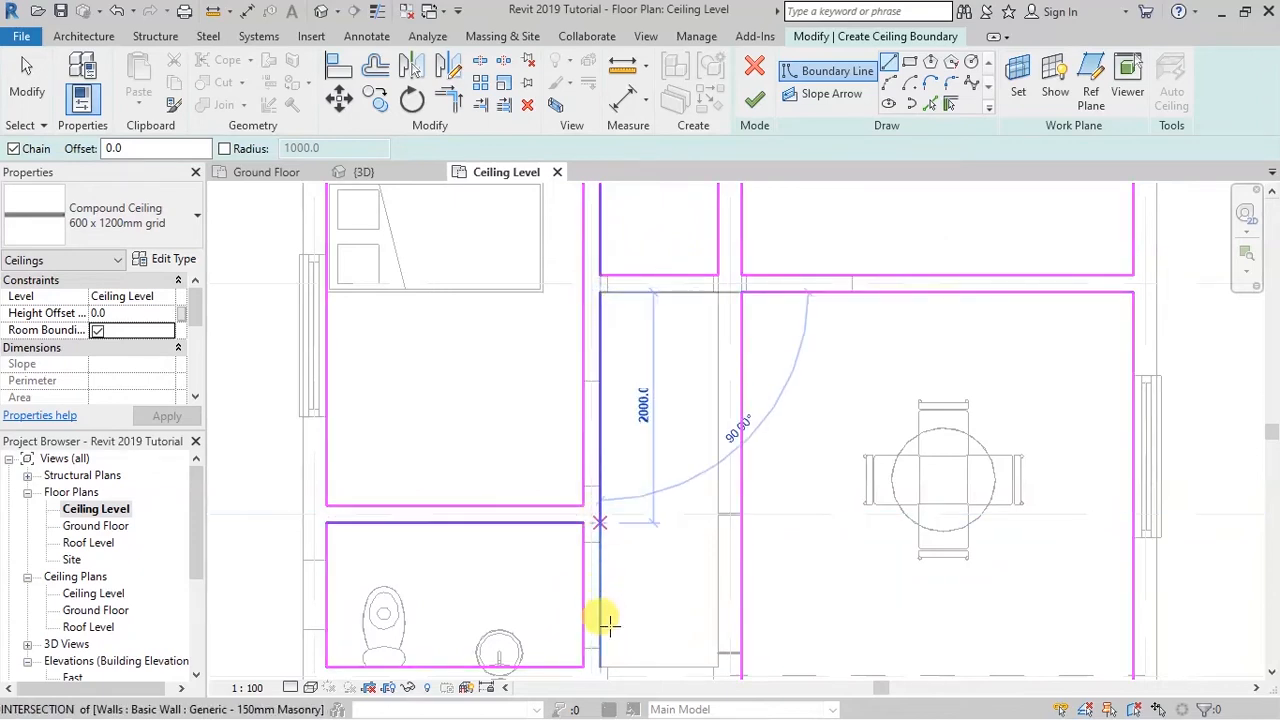
click(600, 666)
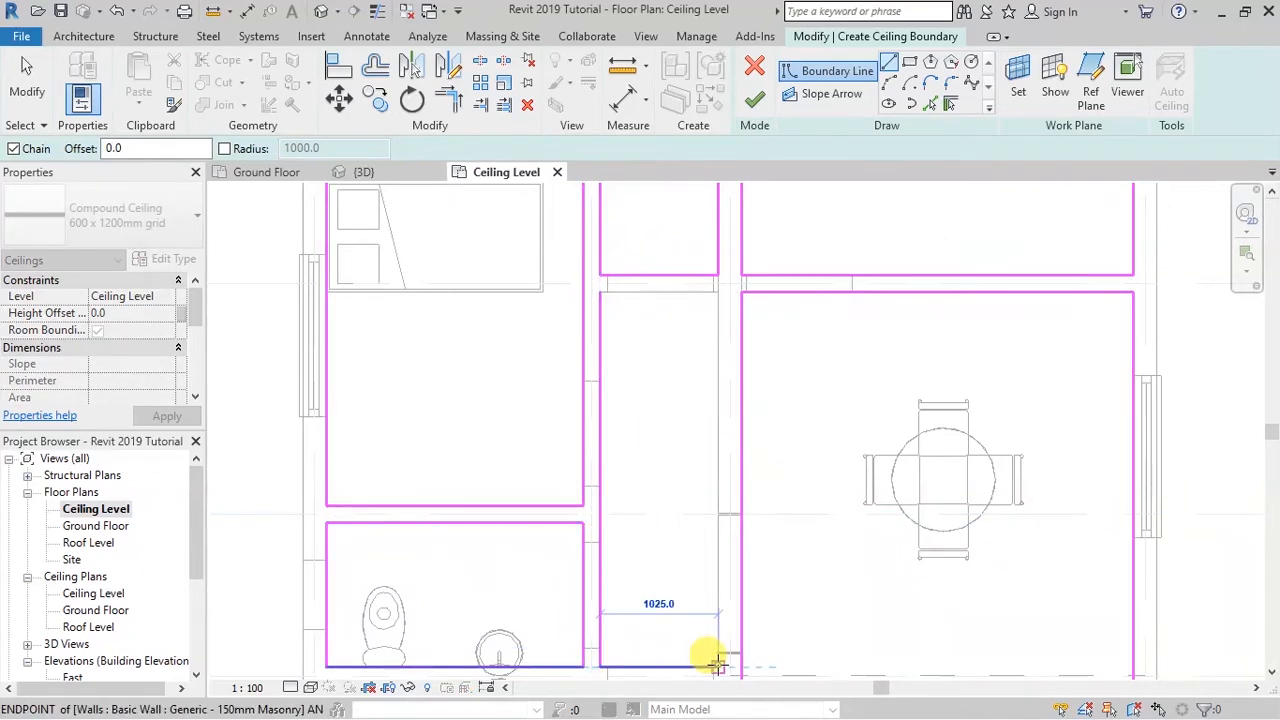
click(718, 666)
click(718, 292)
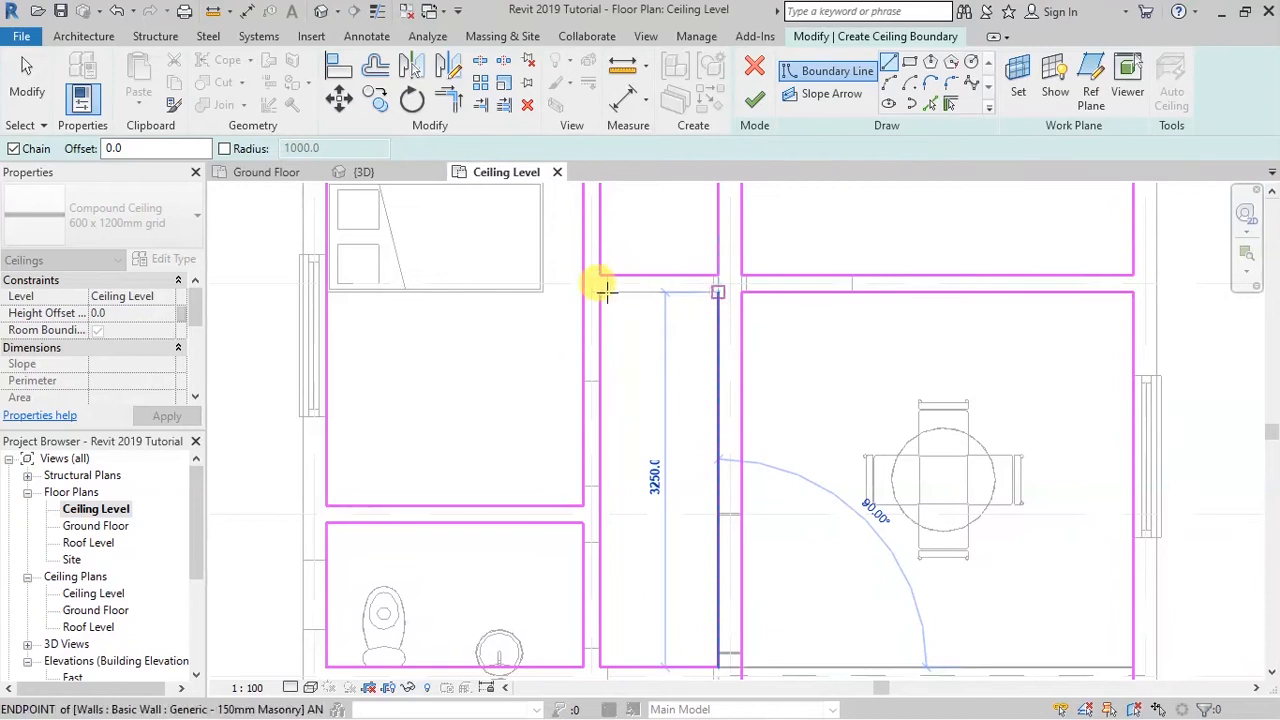
click(600, 292)
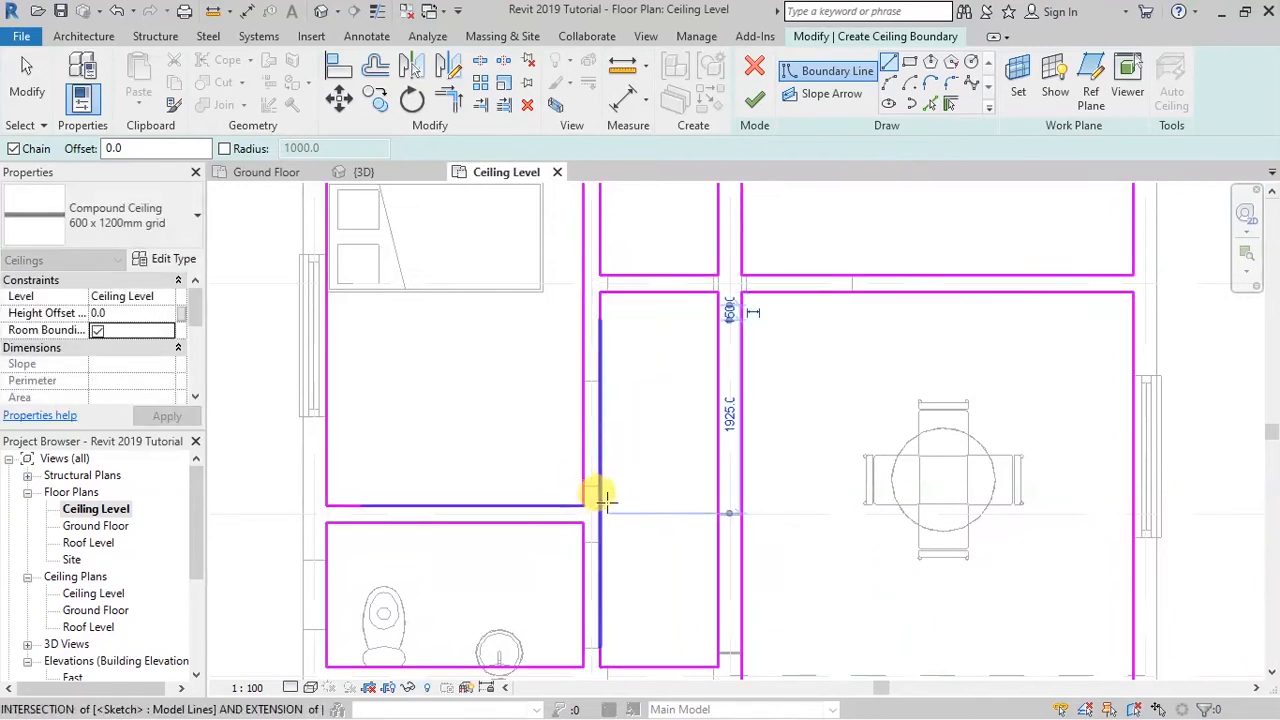
- Check that every room has a closed loop and finish the ceiling boundary sketch
scroll(703, 366, down, 5)
scroll(712, 360, down, 4)
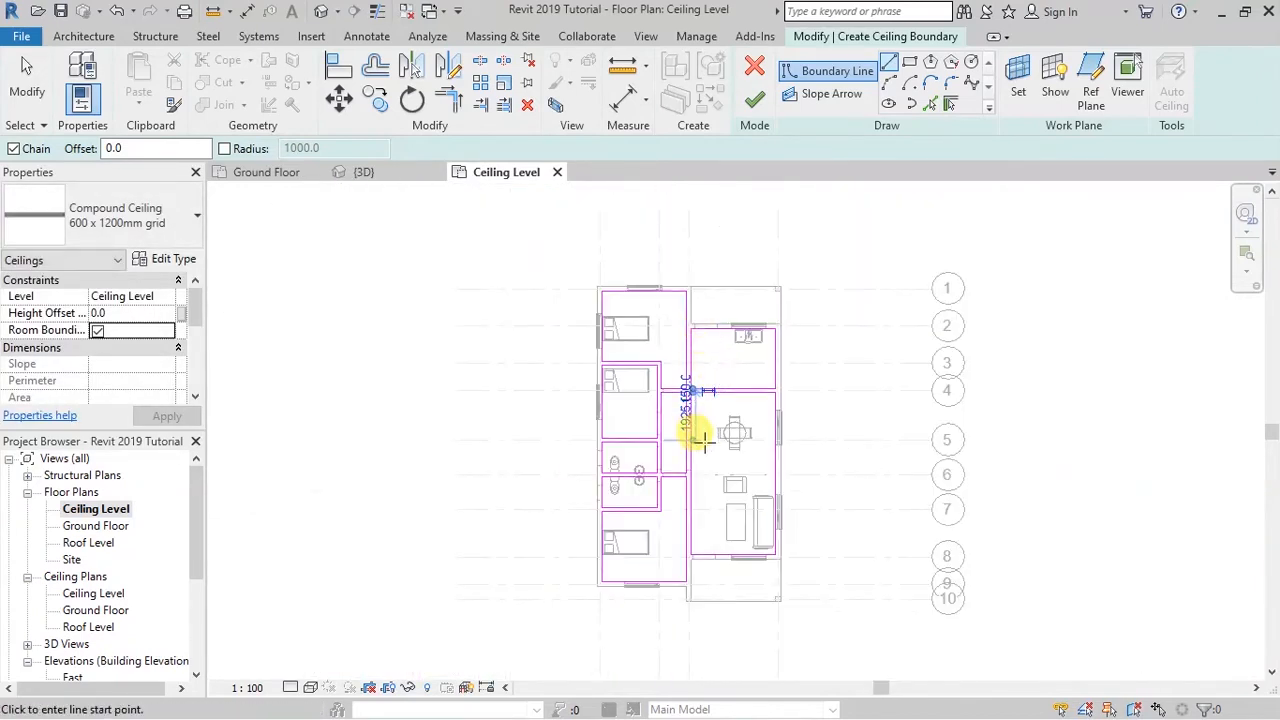
scroll(700, 465, up, 3)
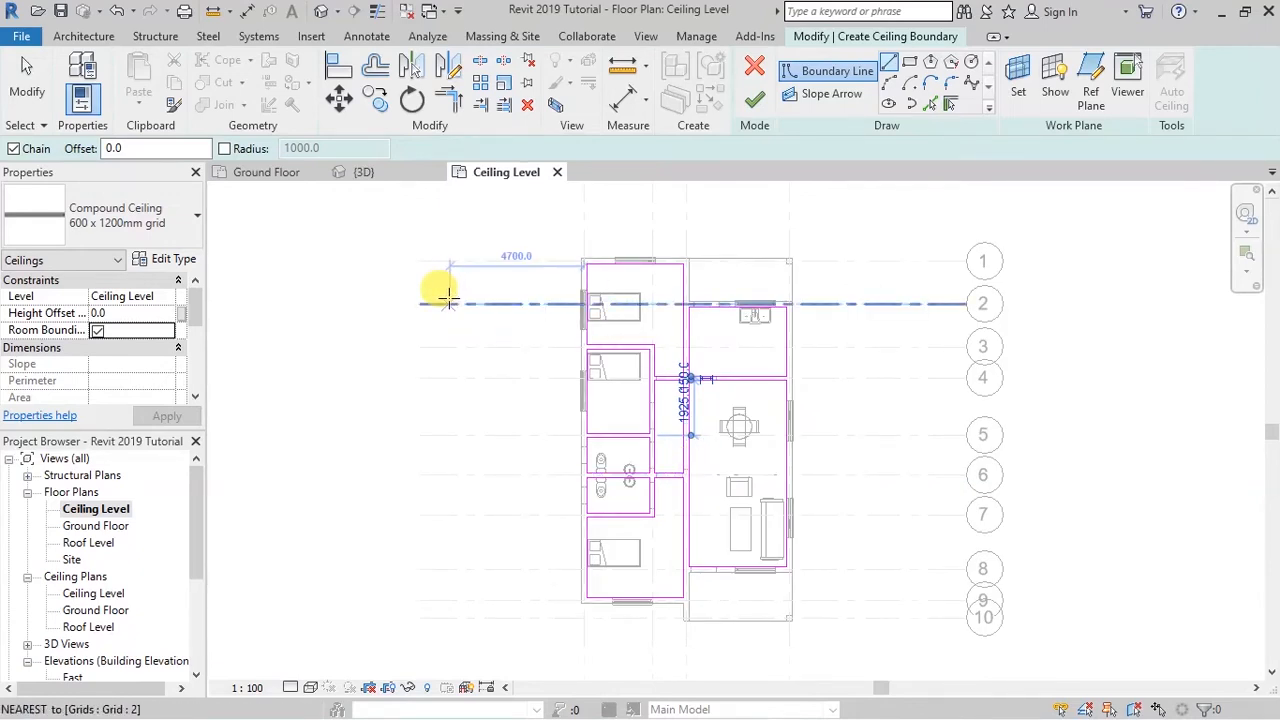
click(752, 102)
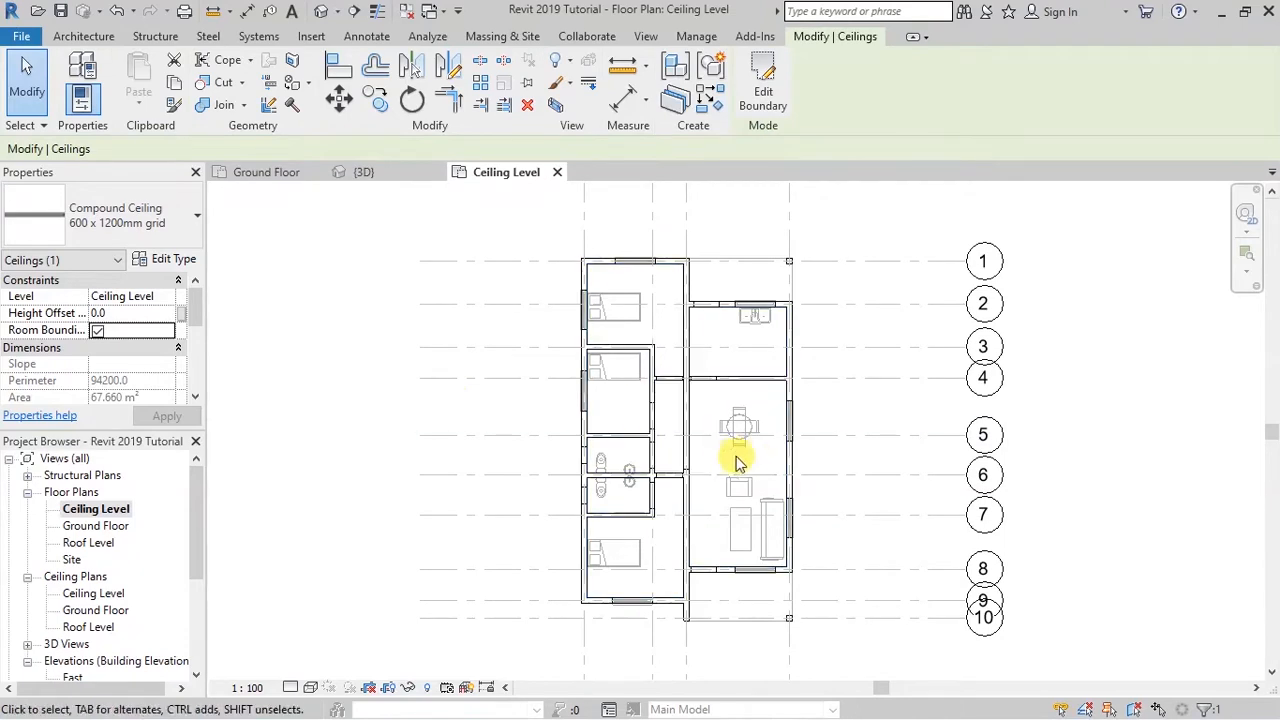
scroll(716, 458, up, 1)
scroll(712, 452, up, 2)
scroll(758, 432, down, 2)
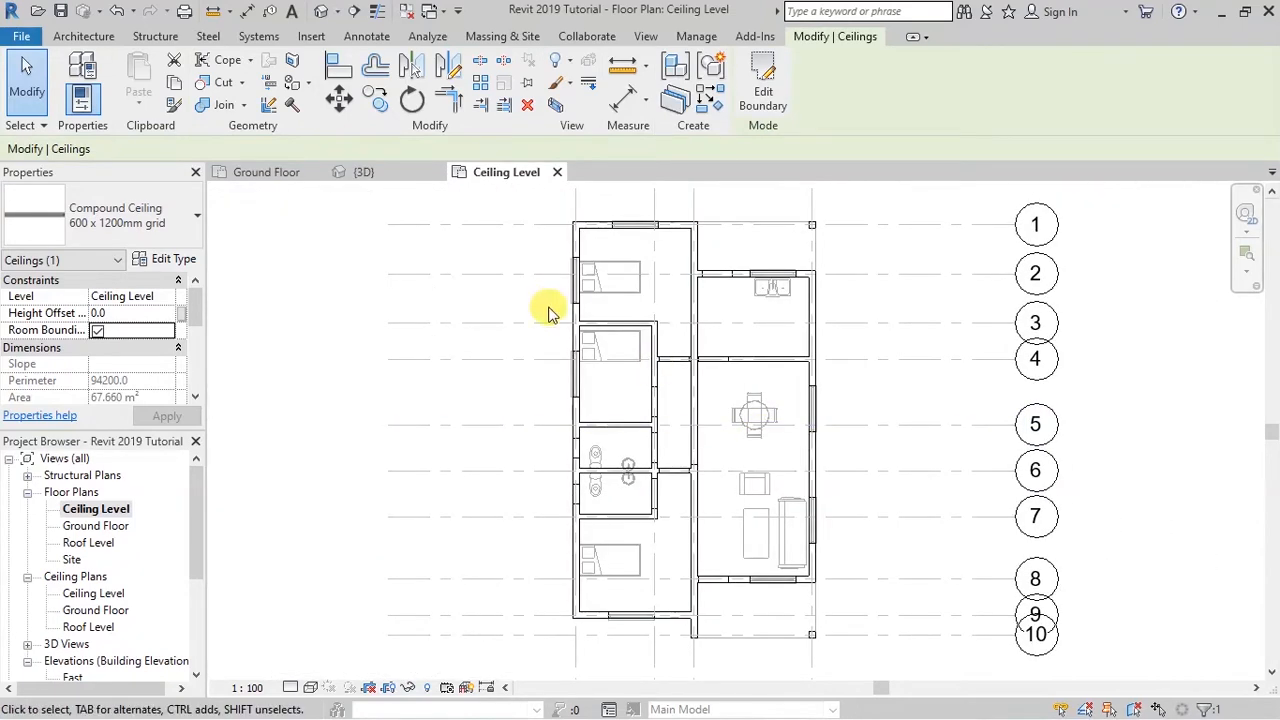
- Inspect the finished ceilings in the 3D view, orbiting to a lower viewing angle
click(362, 173)
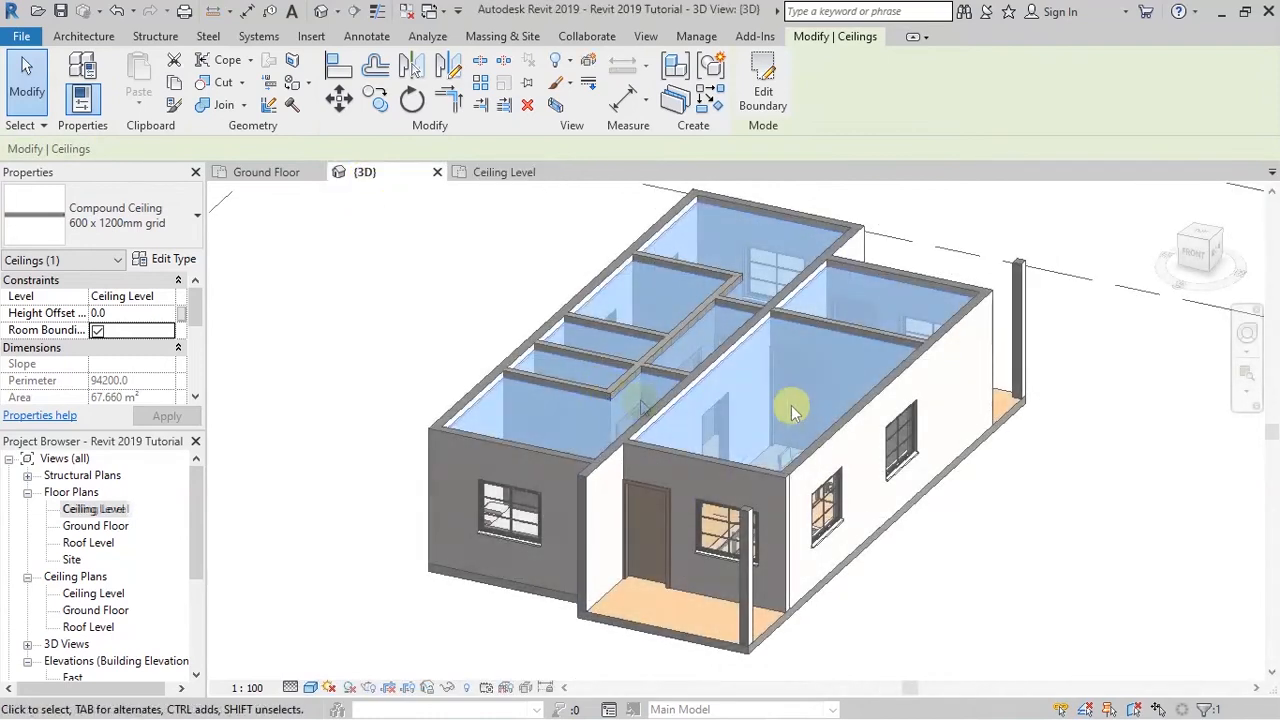
click(1100, 375)
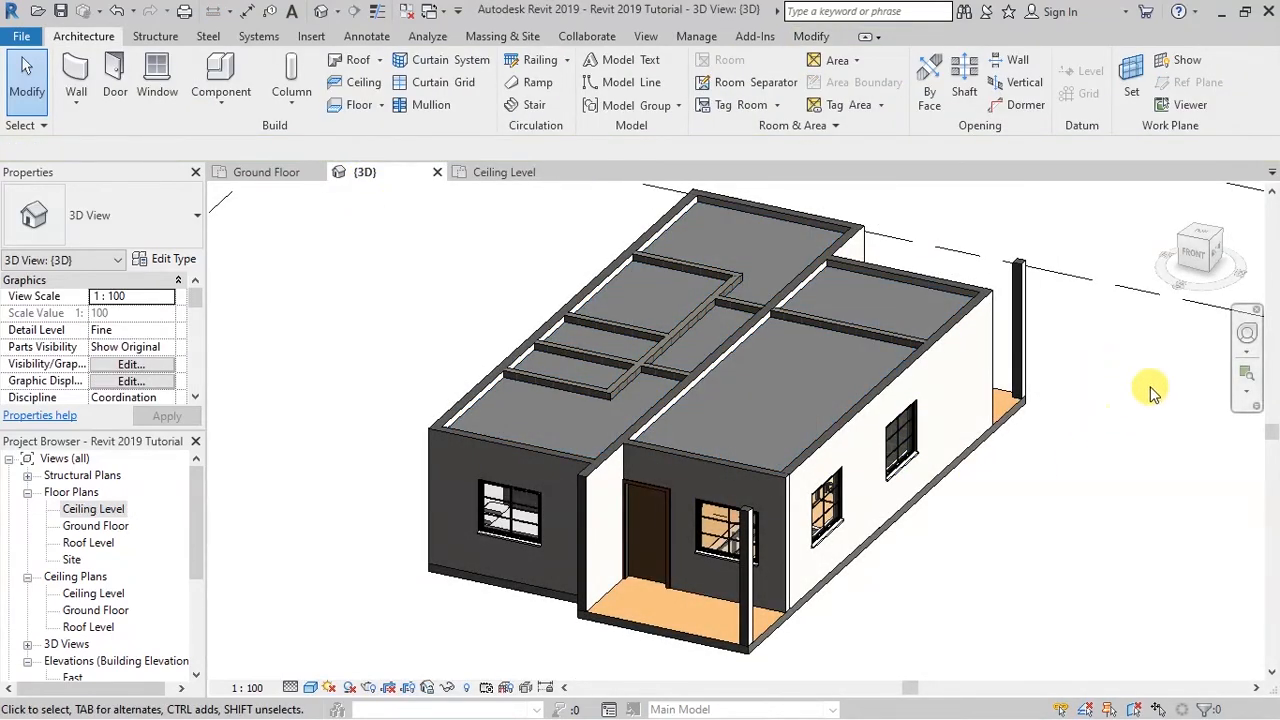
click(1246, 340)
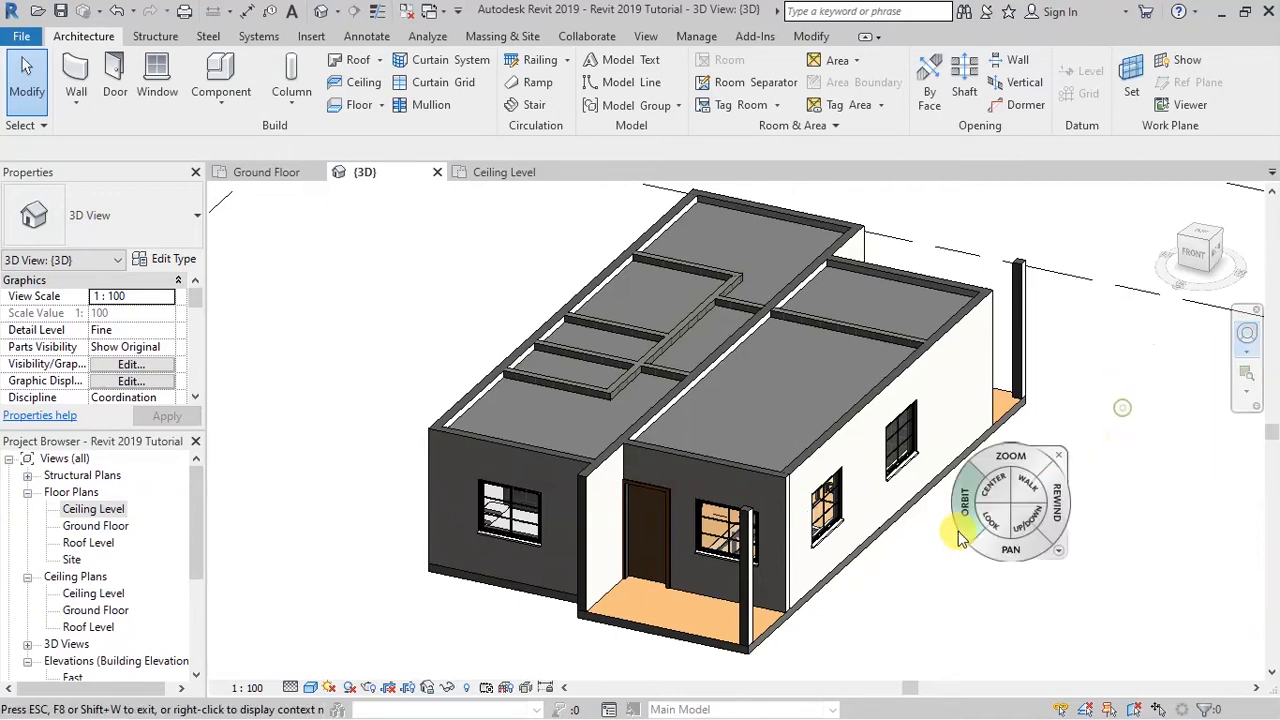
click(937, 538)
mouse_move(937, 538)
mouse_down()
mouse_move(1006, 535)
mouse_move(971, 514)
mouse_move(903, 514)
mouse_move(918, 527)
mouse_up()
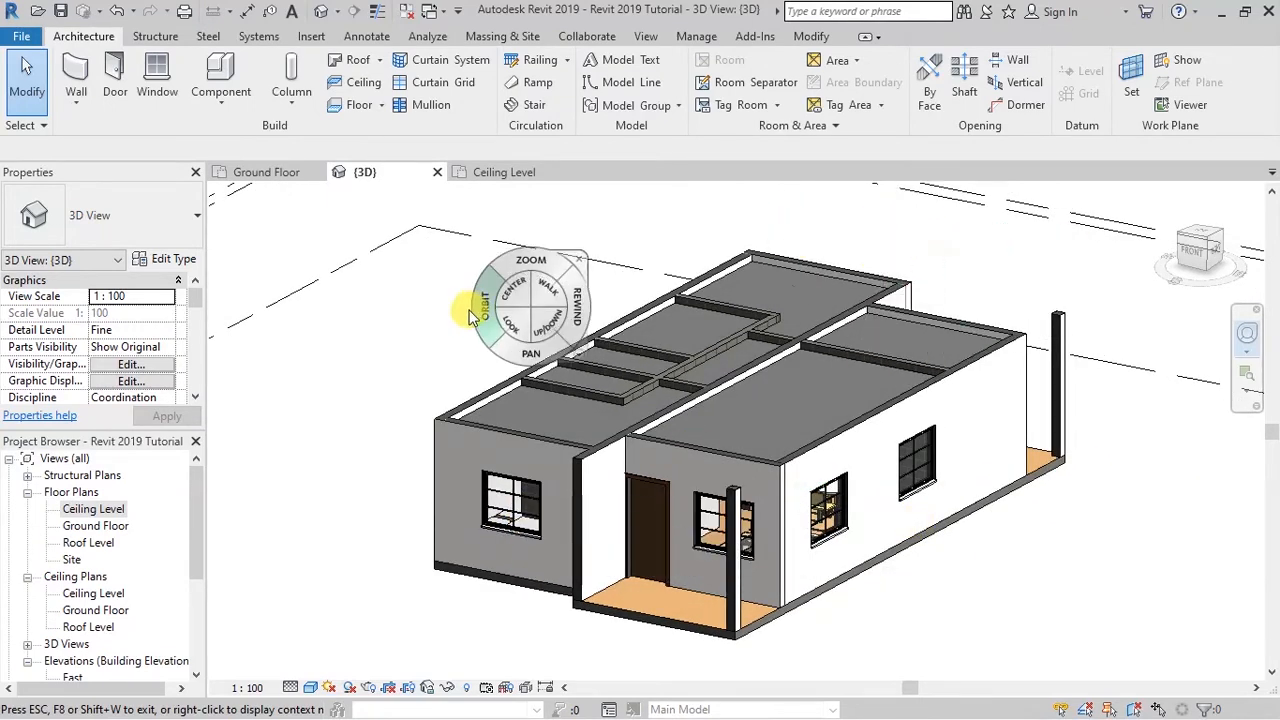
- Return to the Ground Floor plan with the whole house in view
click(260, 172)
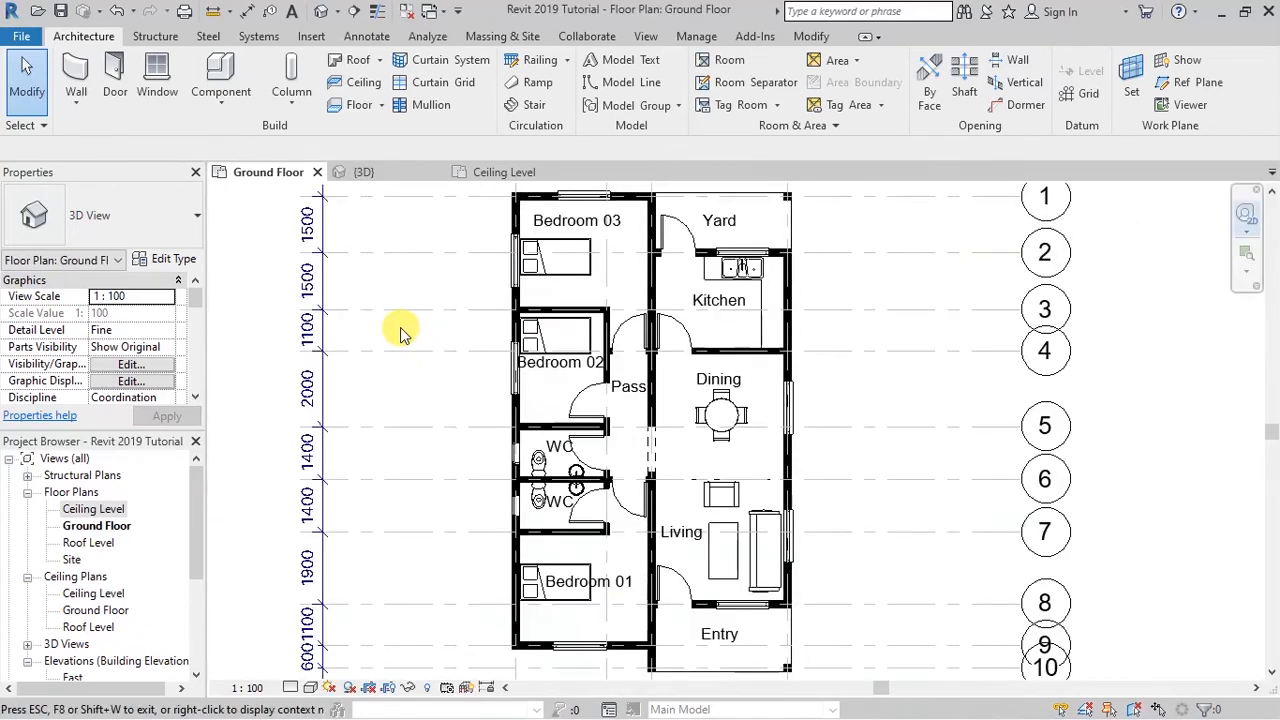
key(Escape)
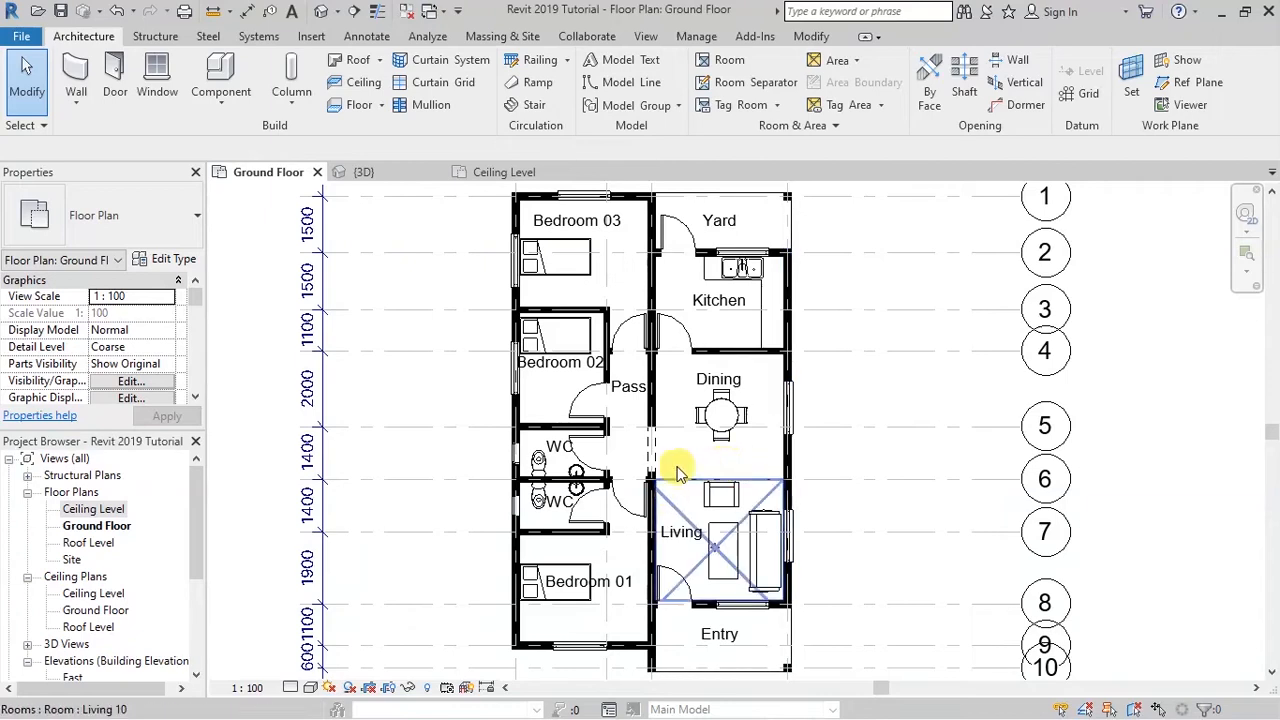
scroll(628, 450, down, 1)
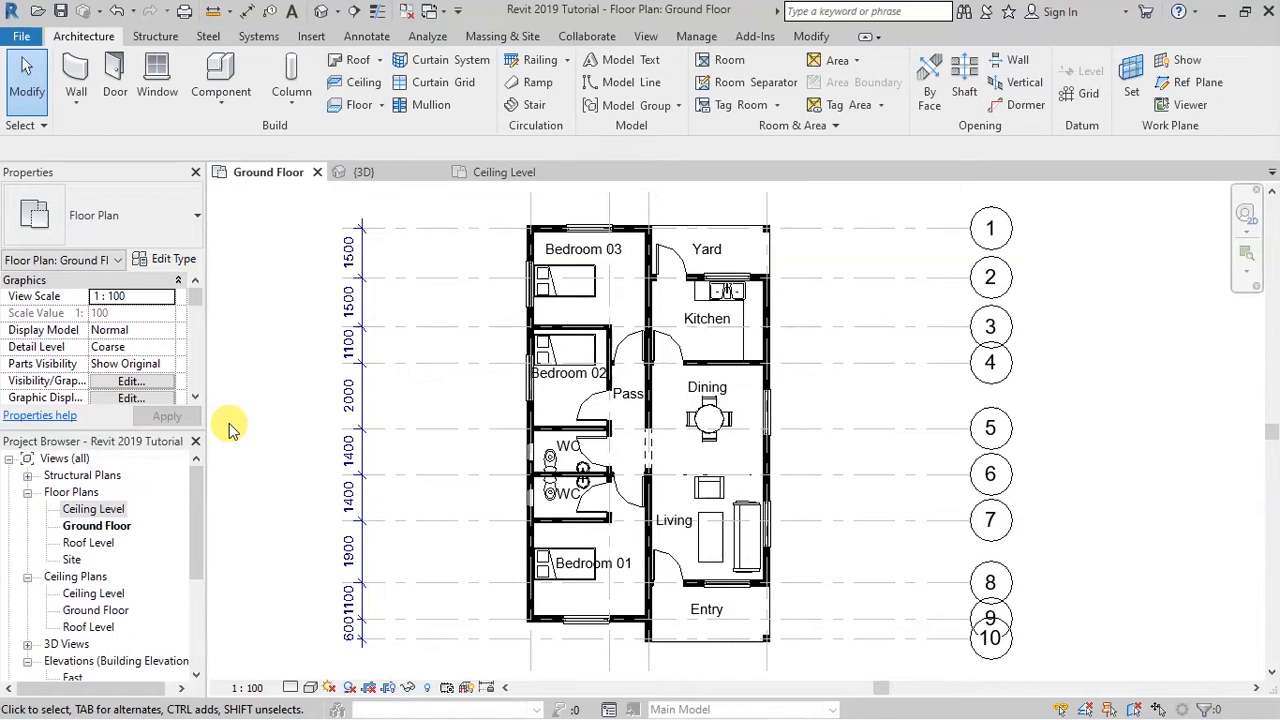
click(155, 36)
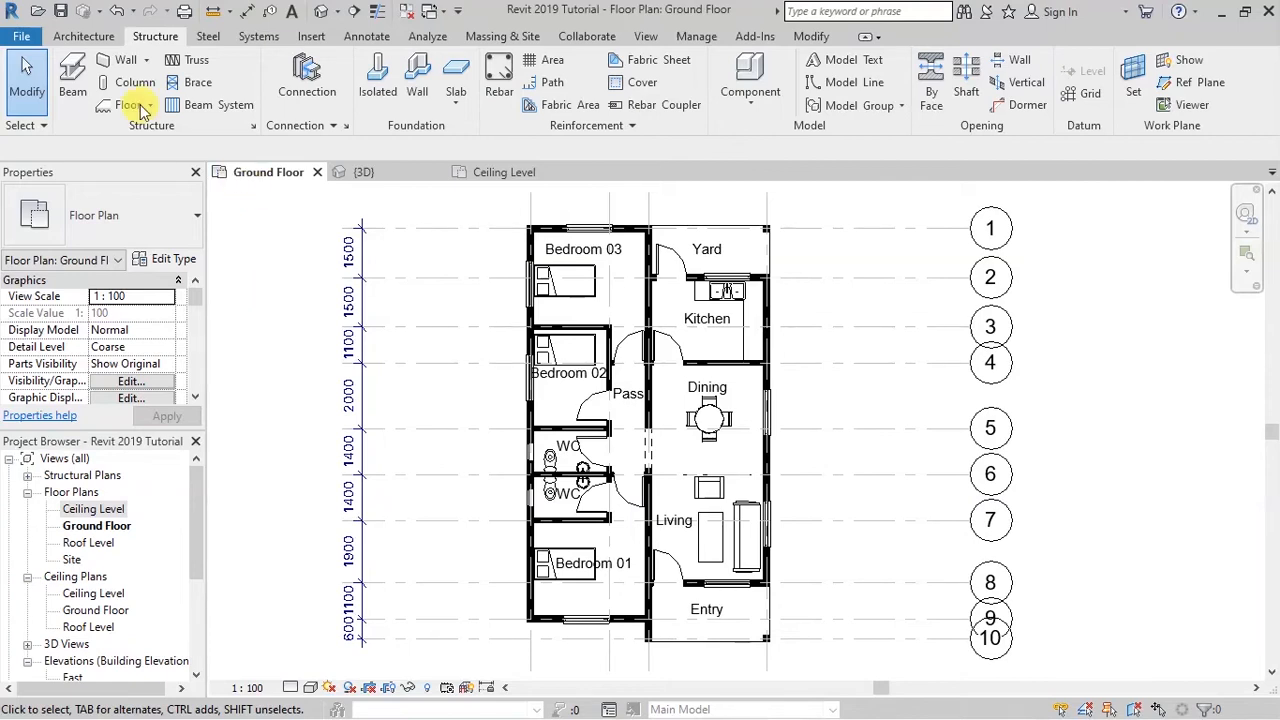
click(84, 36)
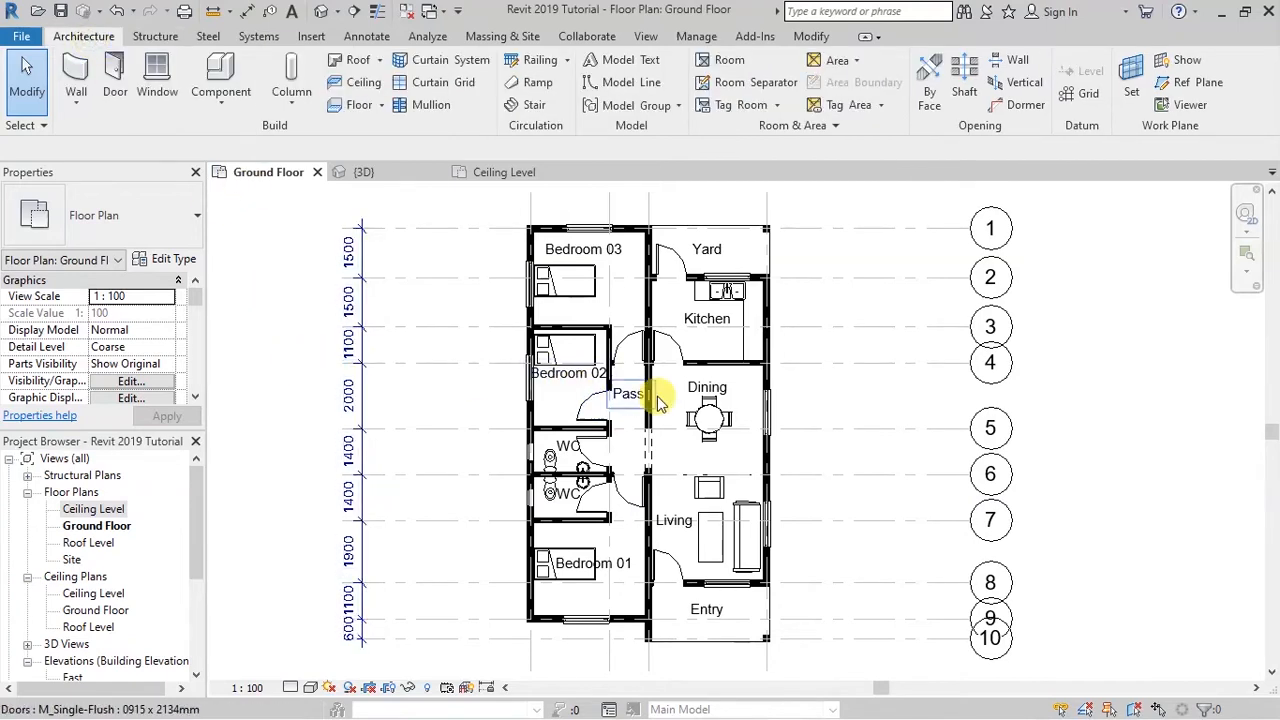
scroll(650, 390, down, 2)
scroll(657, 246, up, 2)
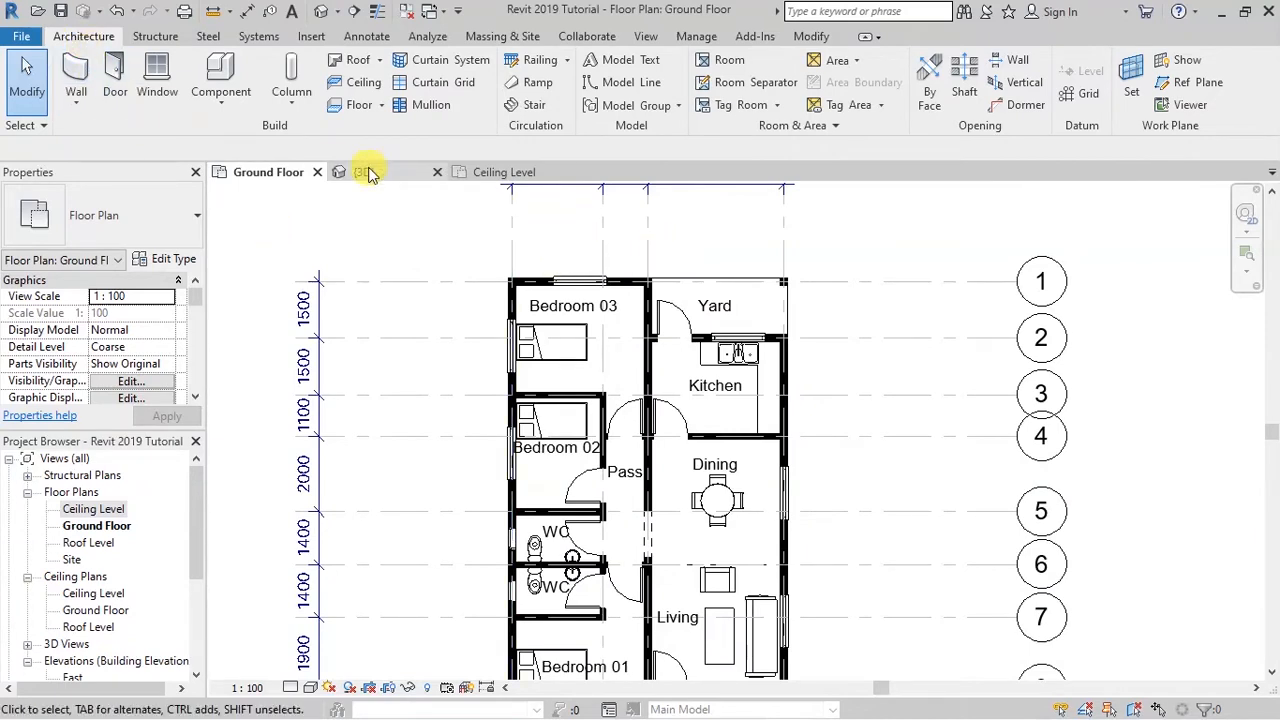
- Start a roof by footprint from the Ground Floor plan and move it to Roof Level
click(382, 61)
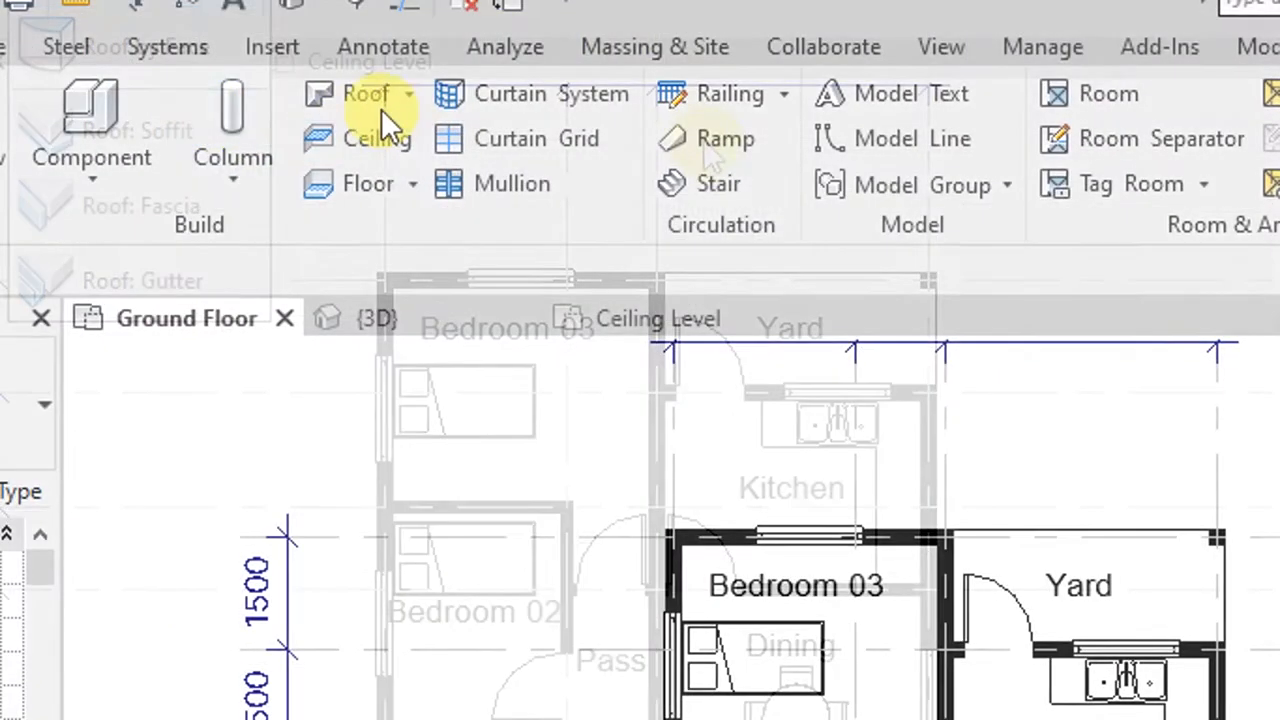
click(408, 103)
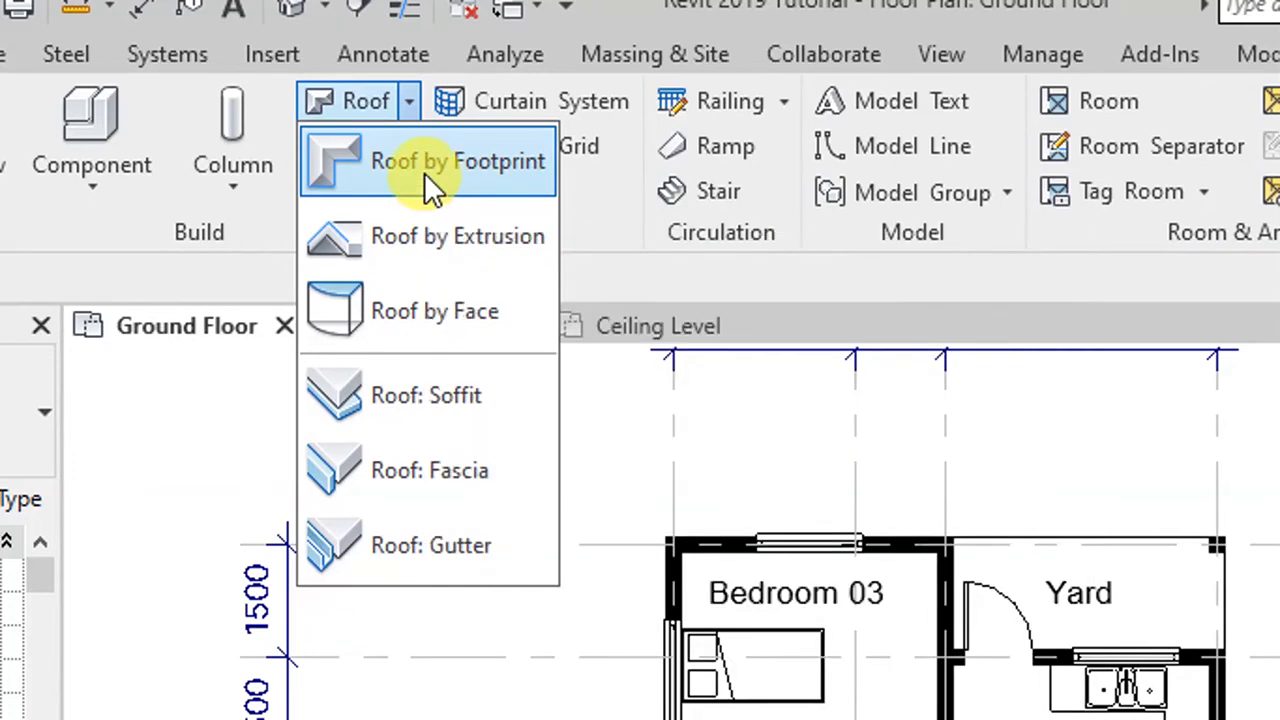
click(424, 176)
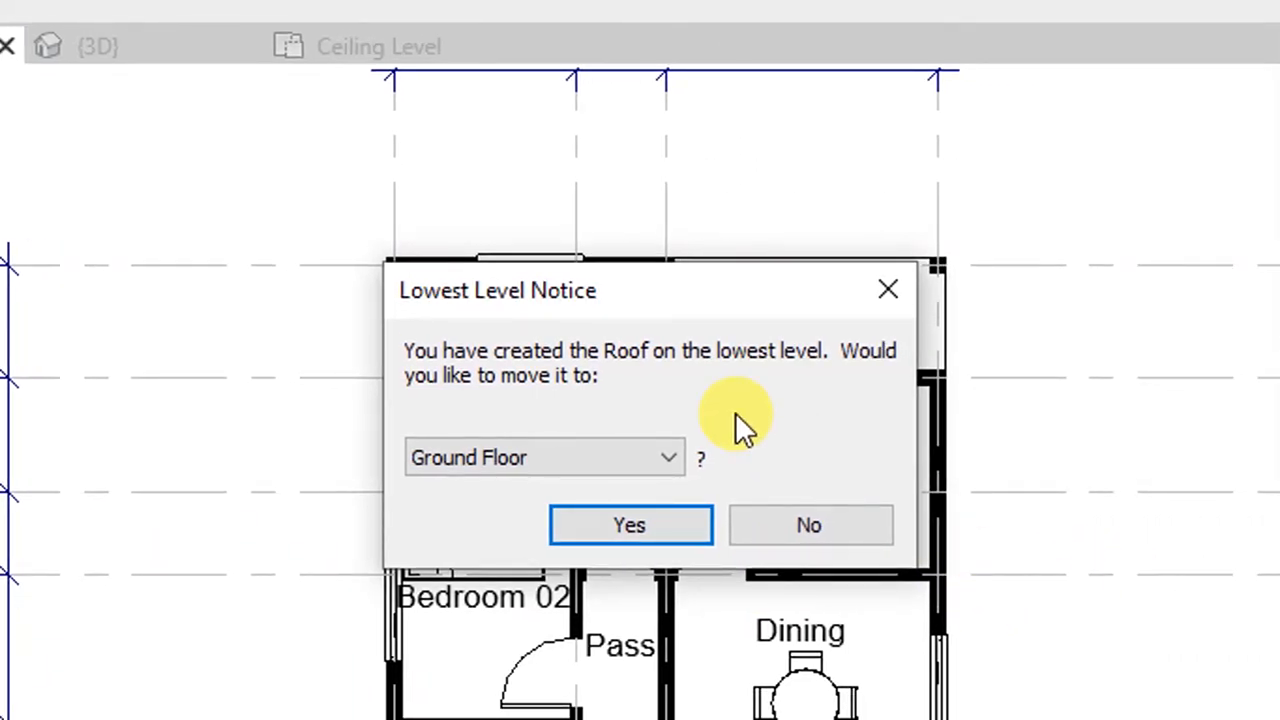
click(676, 448)
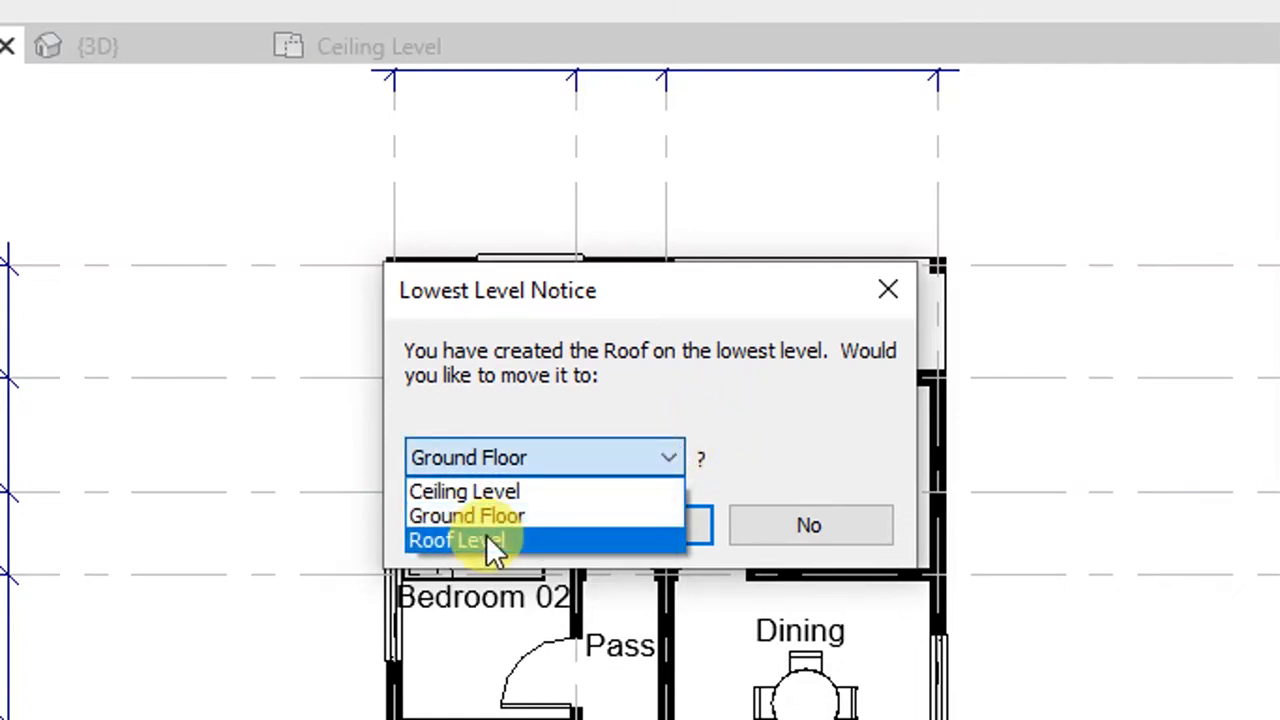
click(505, 540)
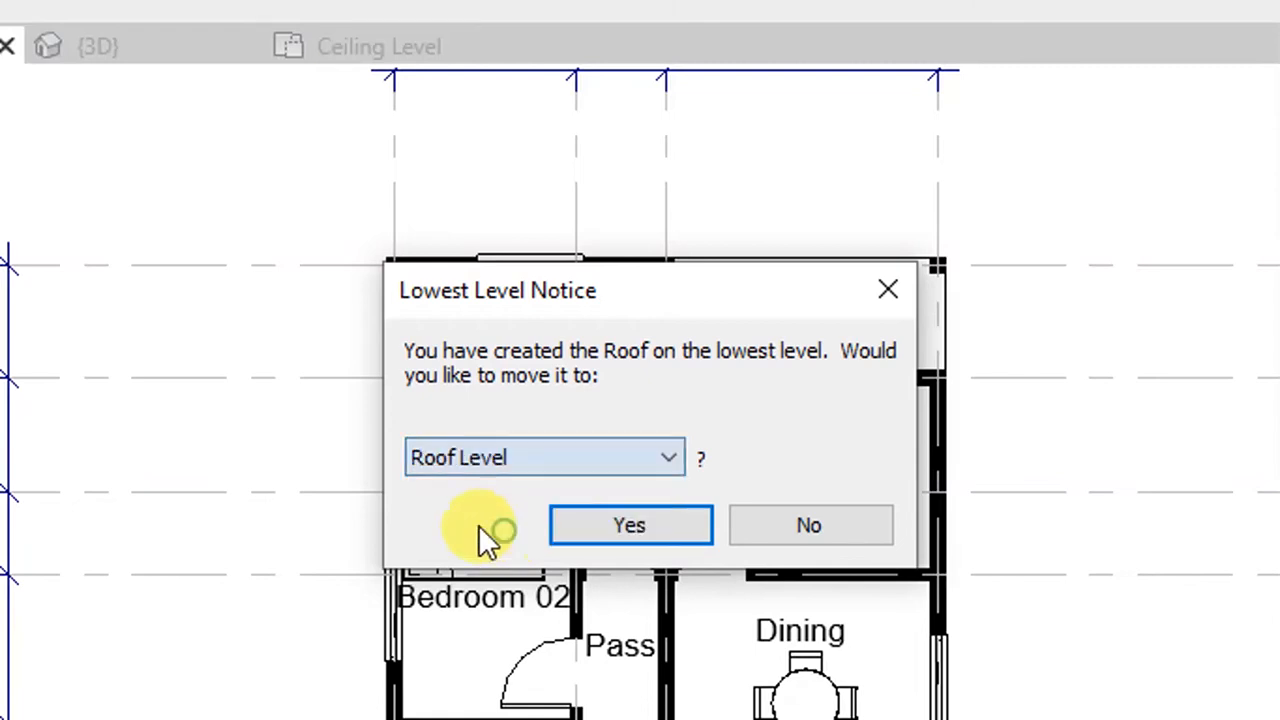
click(586, 525)
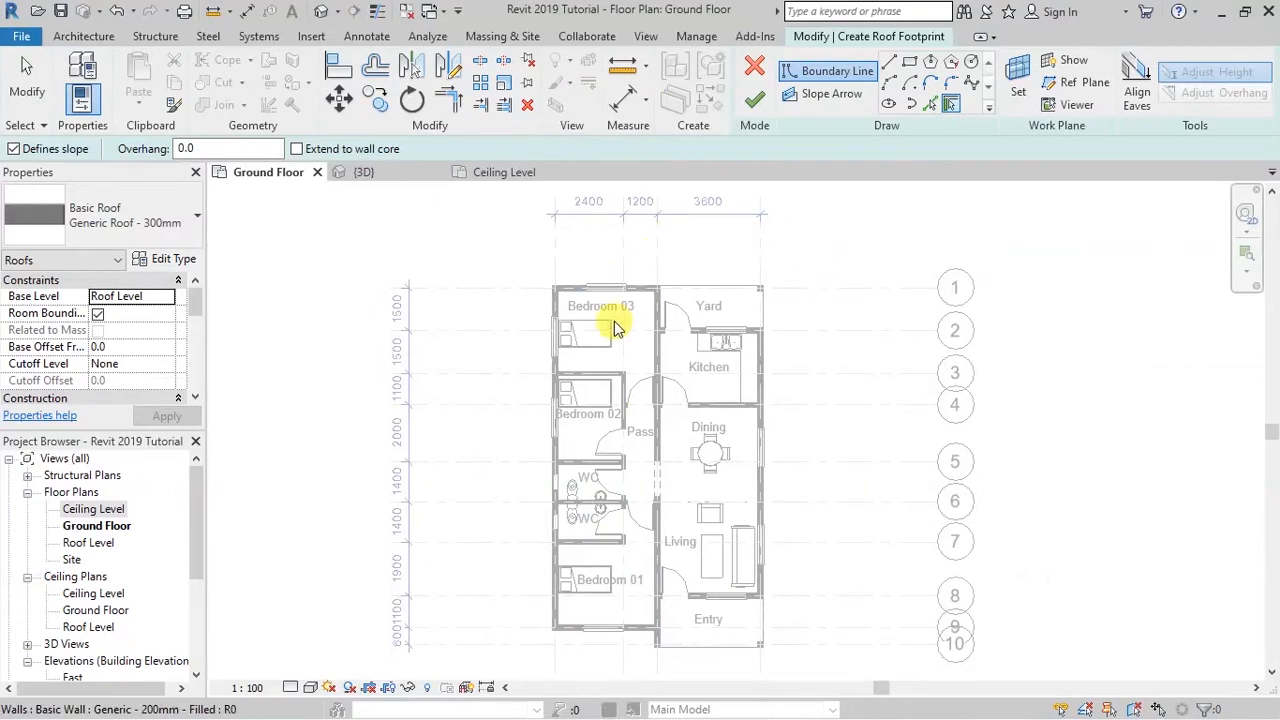
- Draw the first roof boundary line along grid 1 from Bedroom 03's outer wall corner to the Yard's outer corner
scroll(606, 368, up, 2)
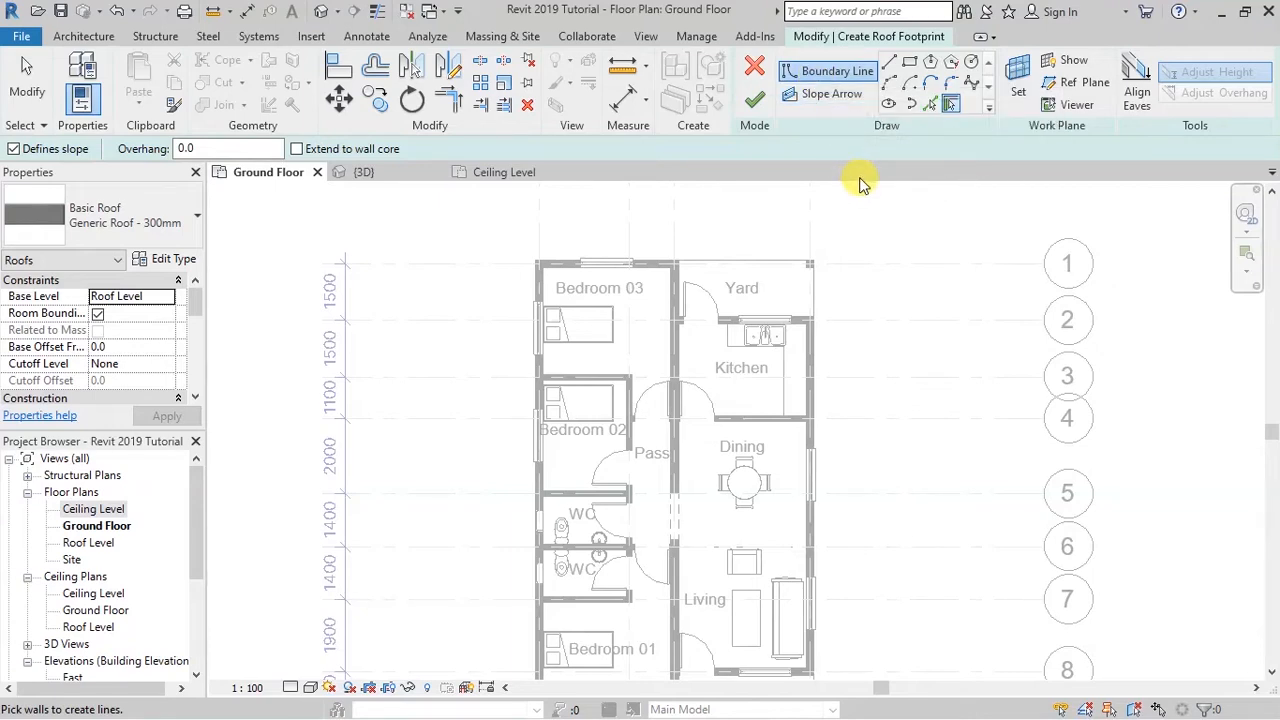
click(889, 62)
scroll(560, 245, up, 5)
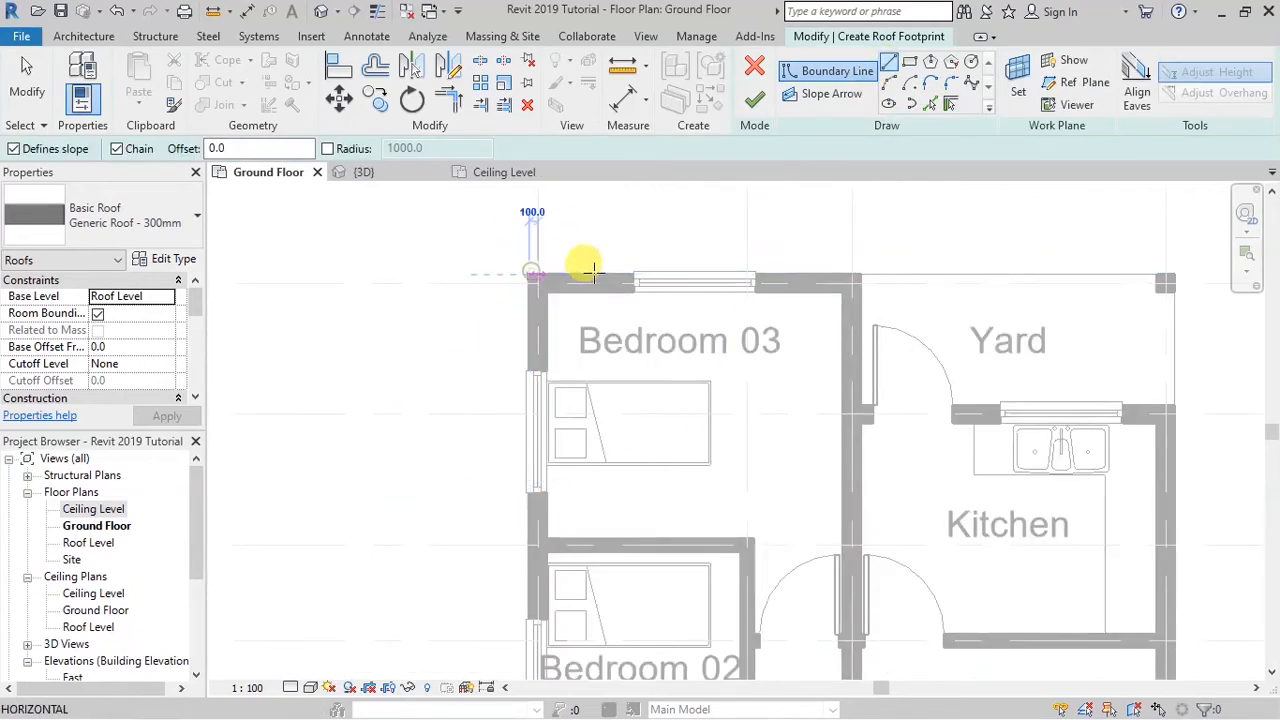
click(470, 264)
scroll(466, 260, down, 3)
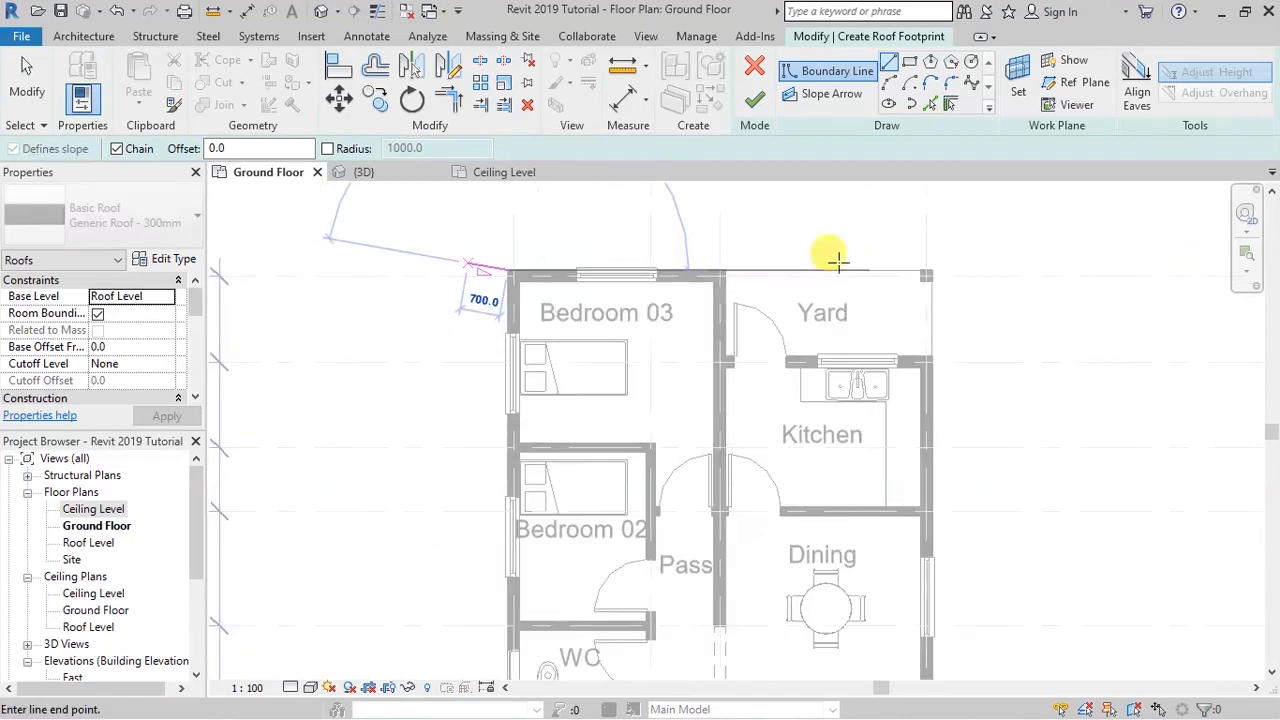
click(932, 267)
- Continue the boundary down the Kitchen and Living side to the Entry's outer corner, then across until aligned with Bedroom 01's outer side wall
scroll(829, 209, down, 3)
scroll(870, 553, up, 1)
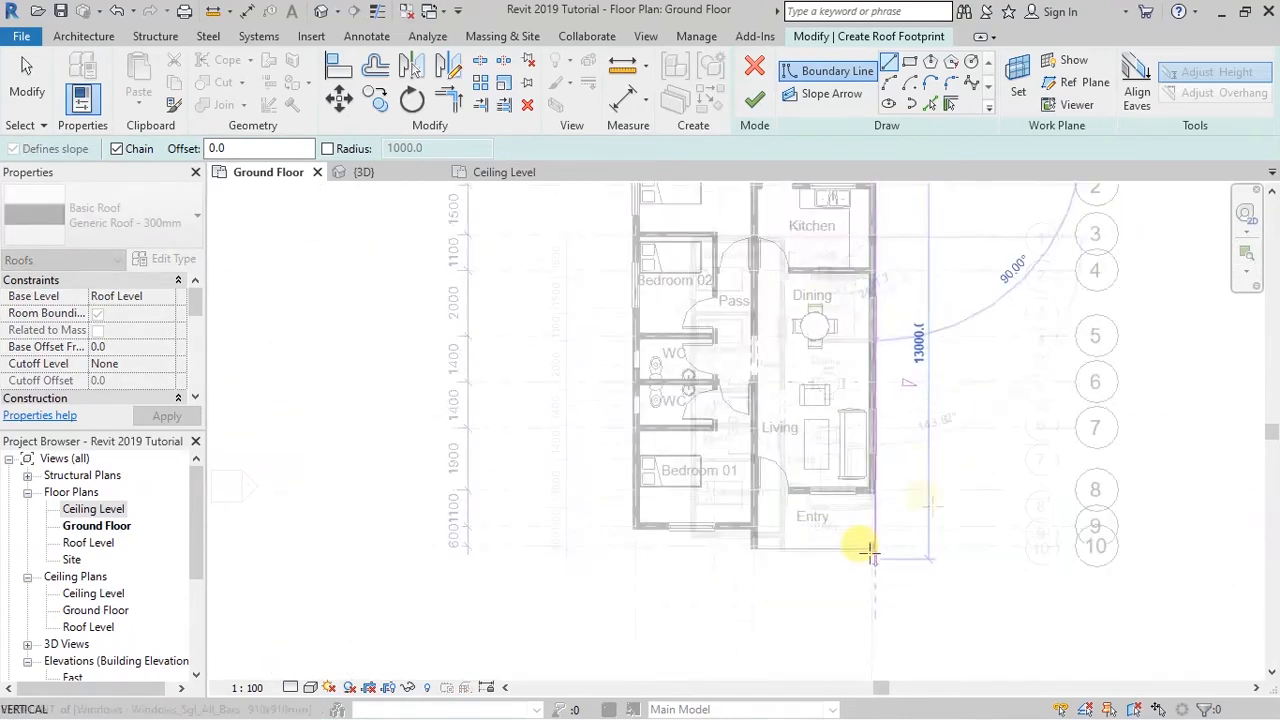
scroll(870, 553, up, 3)
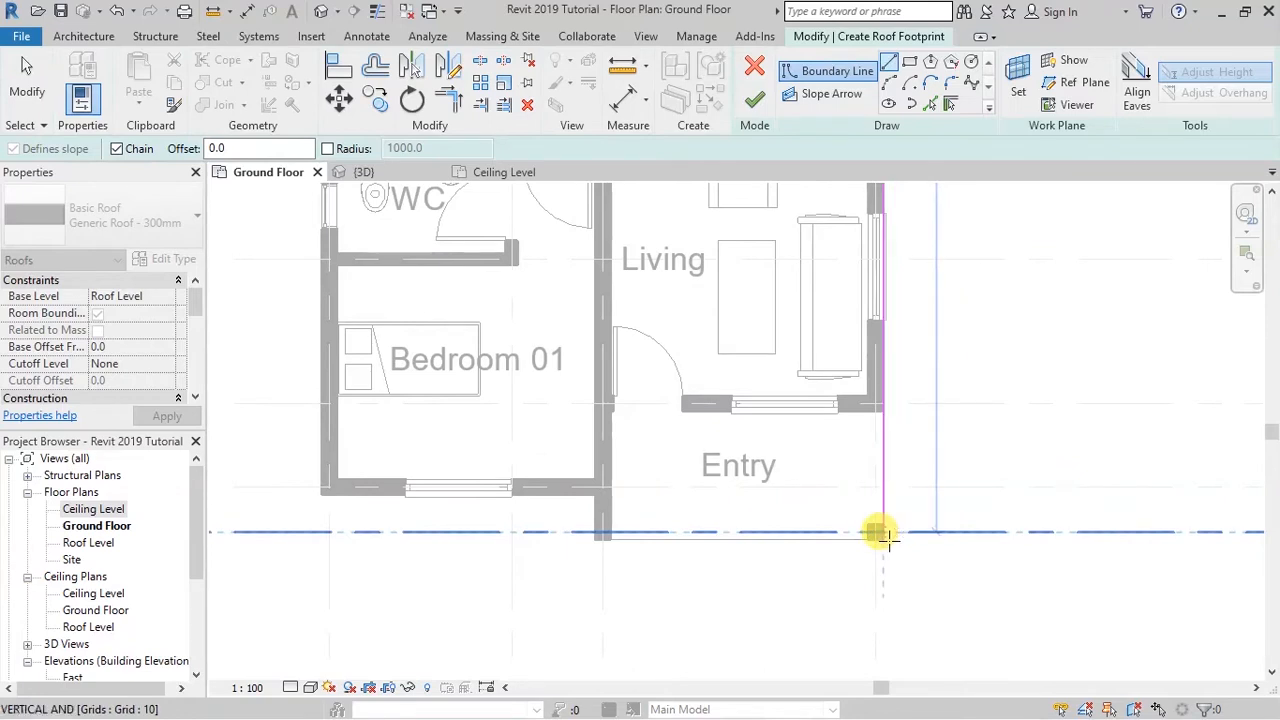
click(883, 538)
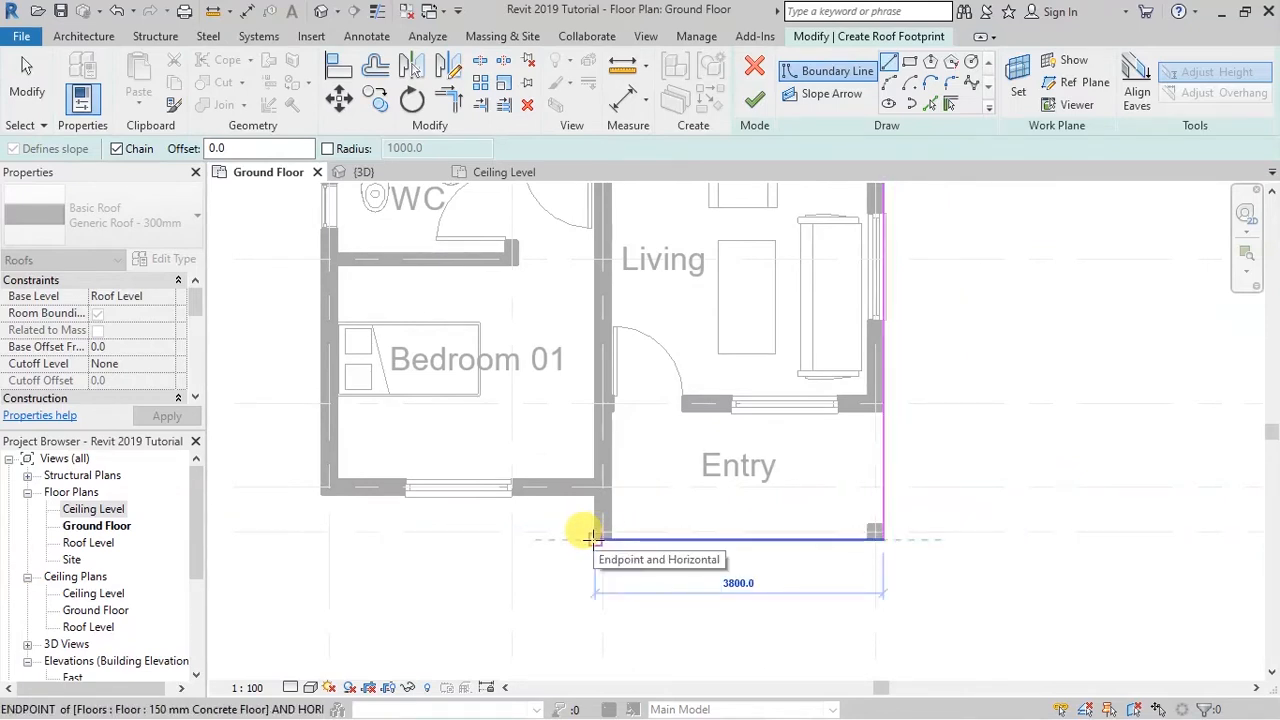
scroll(594, 537, down, 2)
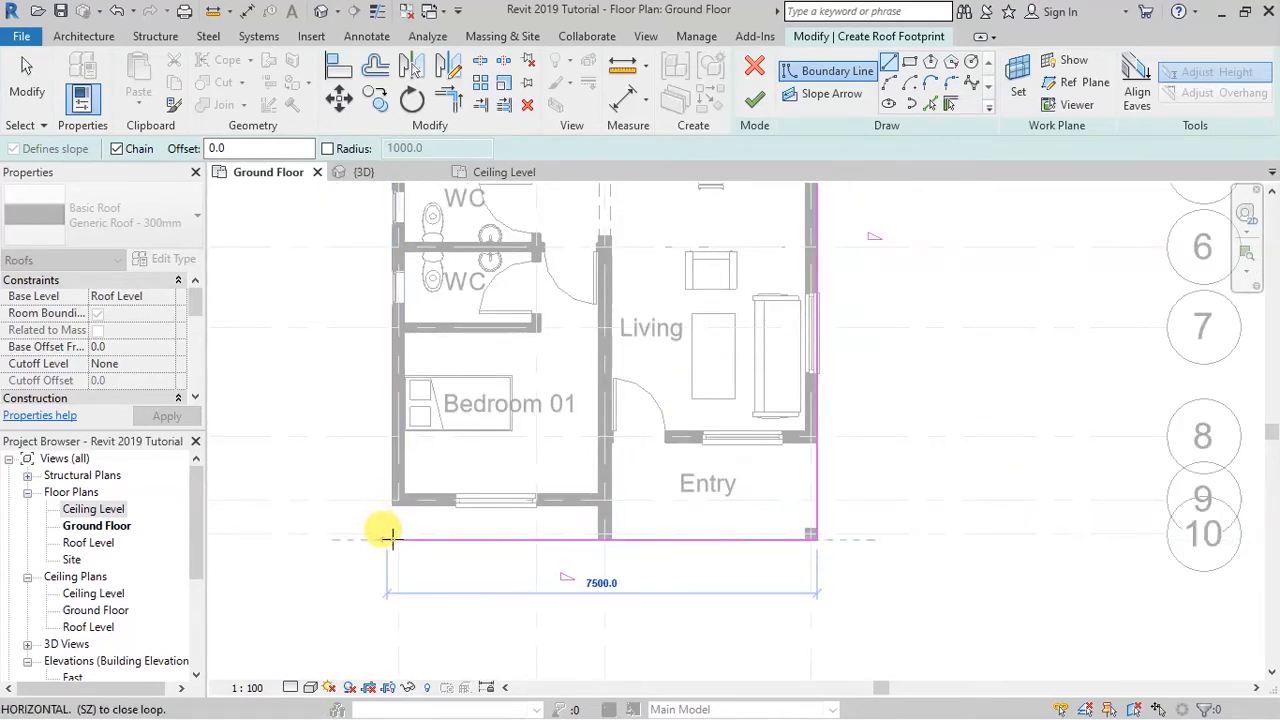
scroll(388, 535, up, 2)
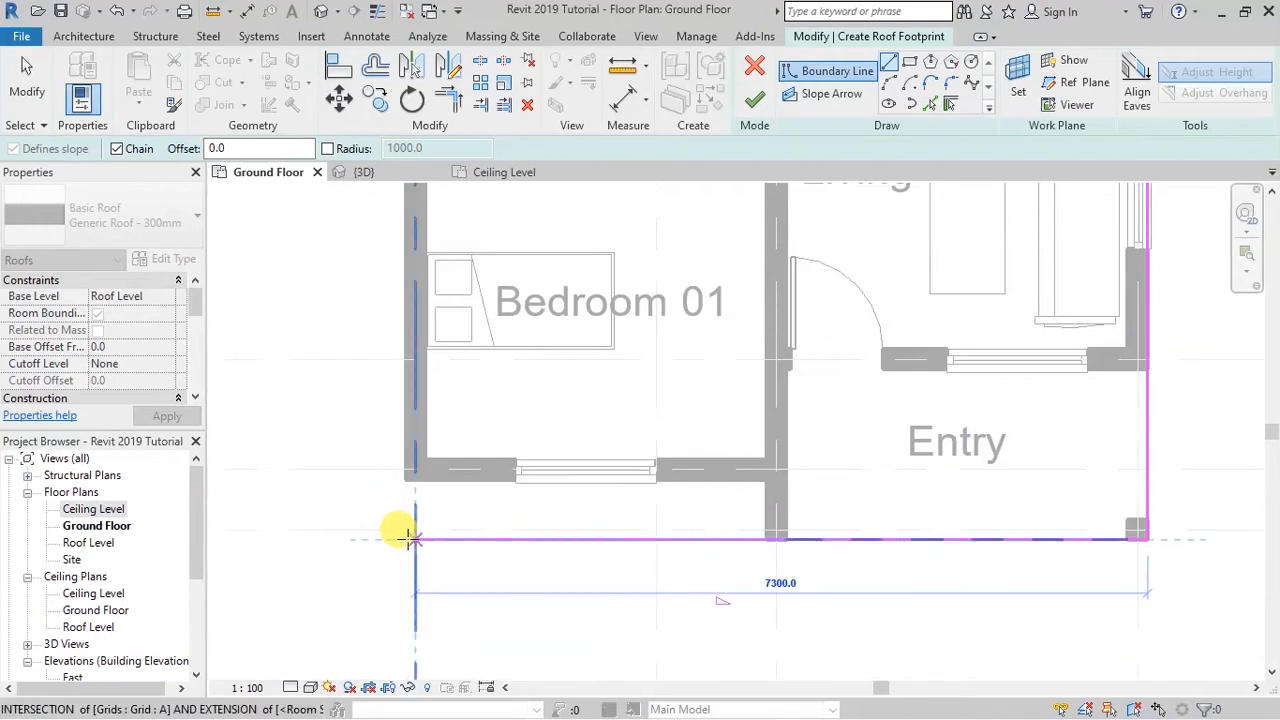
click(401, 540)
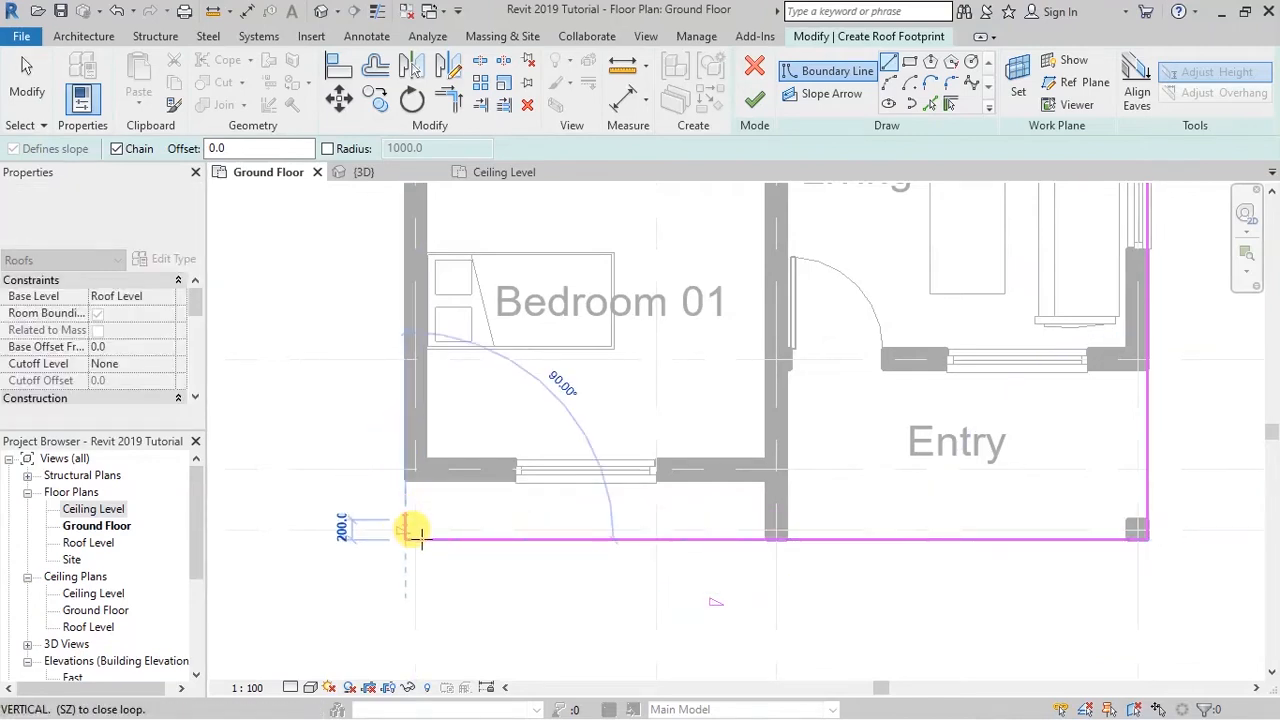
- Close the roof boundary with a line along the bedrooms' outer side wall back to Bedroom 03's starting corner
scroll(414, 523, down, 4)
scroll(414, 531, down, 1)
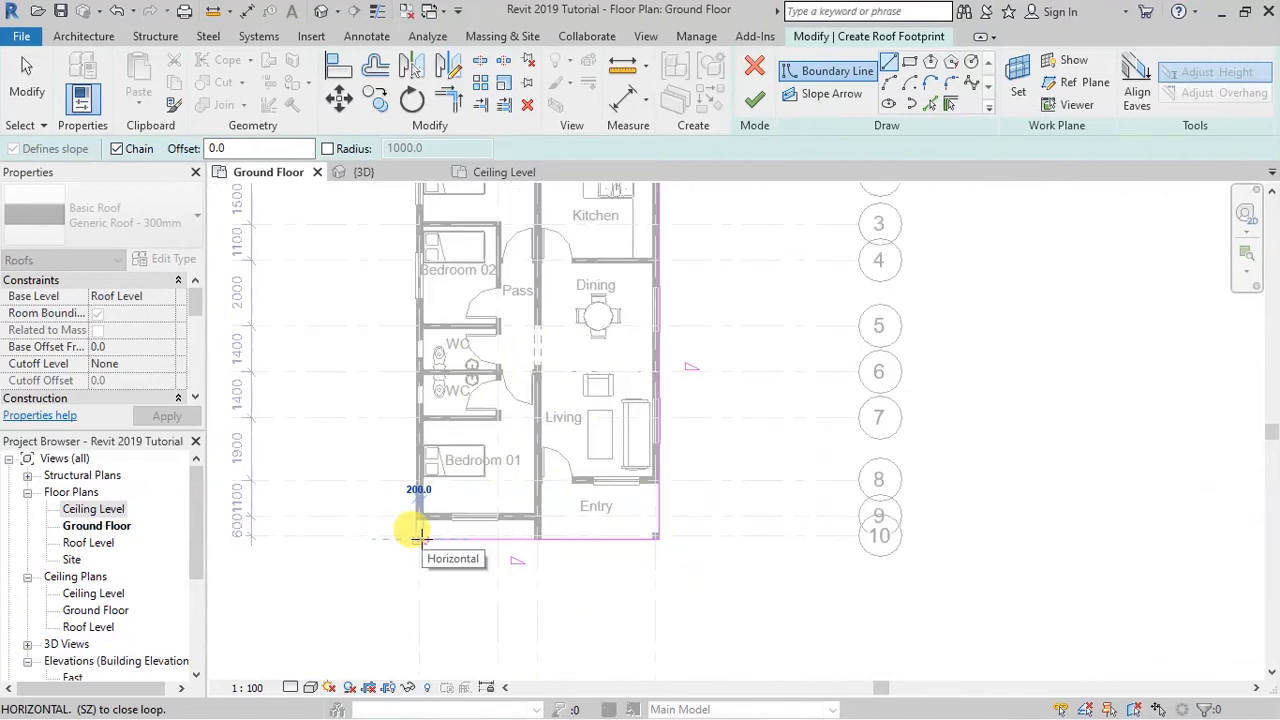
scroll(421, 539, down, 2)
scroll(407, 216, up, 4)
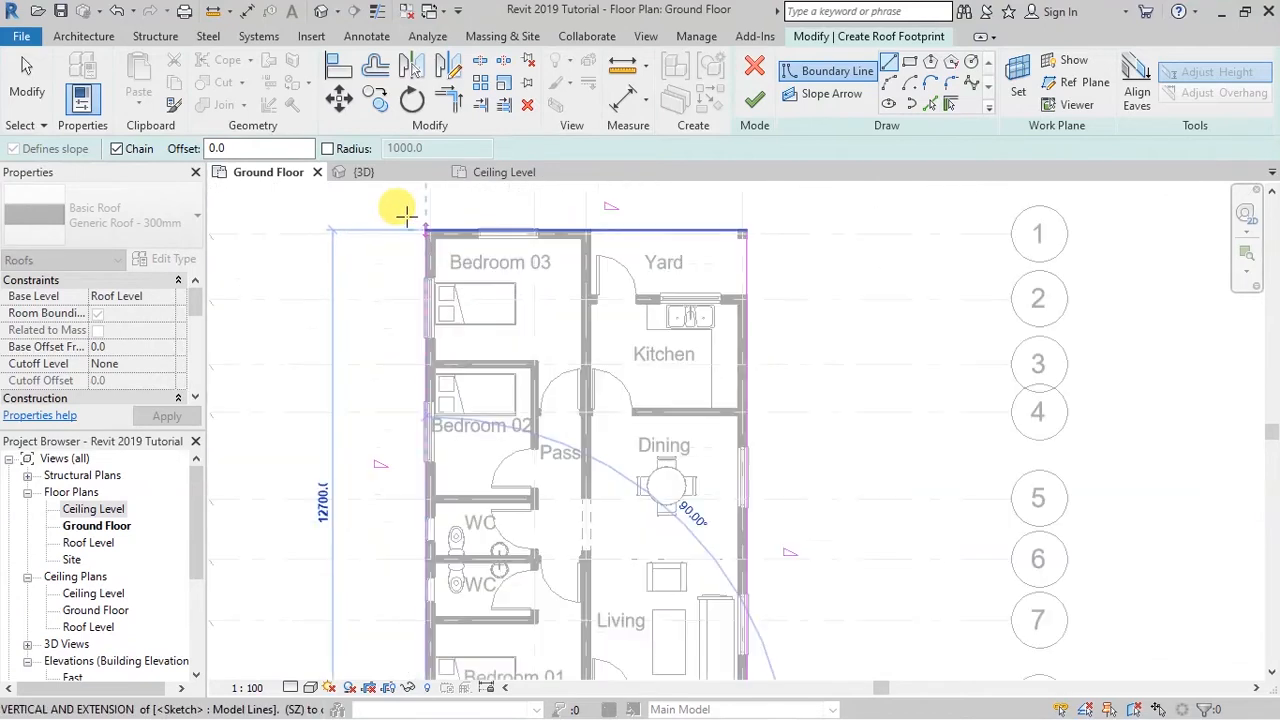
scroll(405, 215, up, 4)
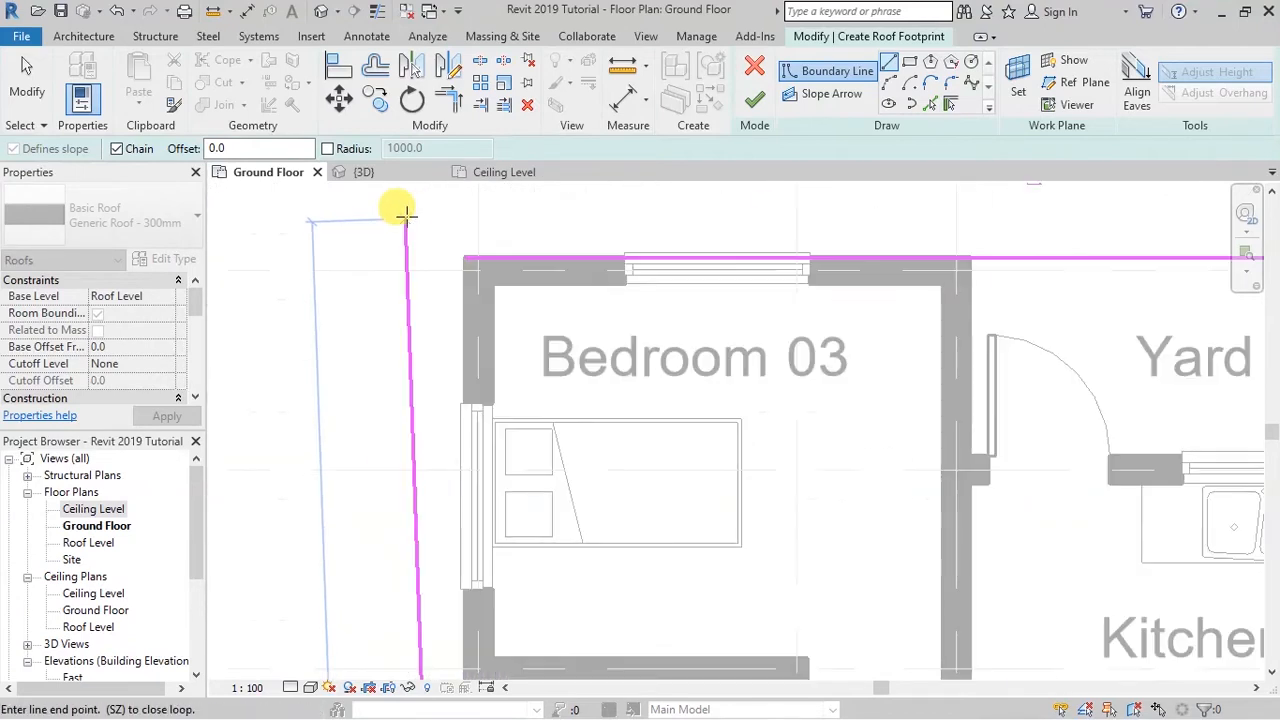
click(464, 257)
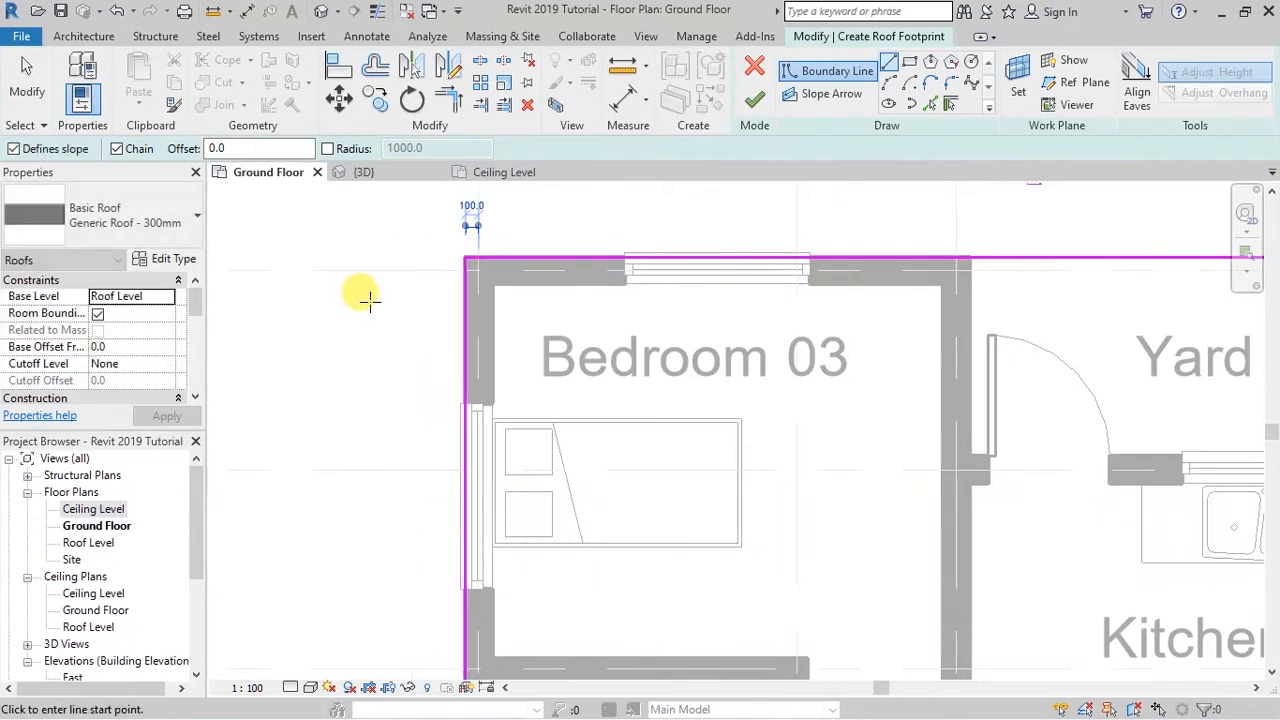
- Move the roof boundary edge beside Bedroom 03 and the Yard outward to 600 mm from grid 1
scroll(443, 286, down, 3)
scroll(608, 229, down, 2)
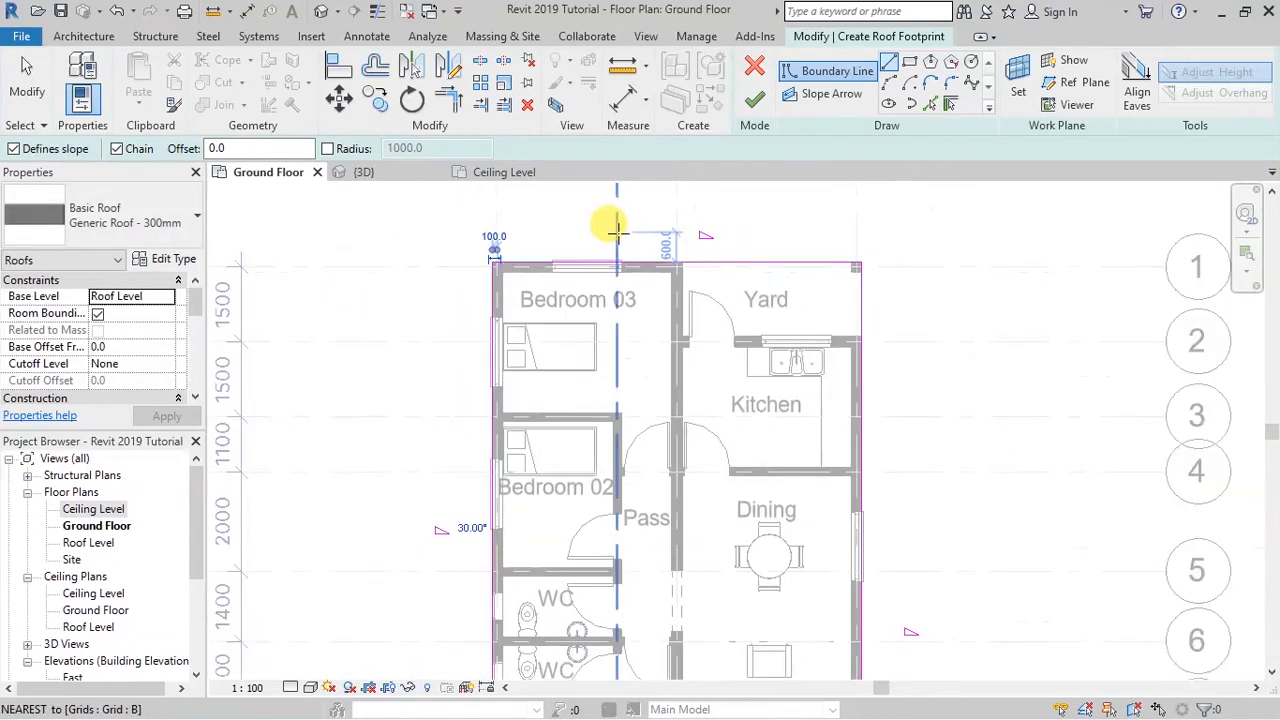
scroll(616, 229, down, 1)
scroll(909, 243, down, 2)
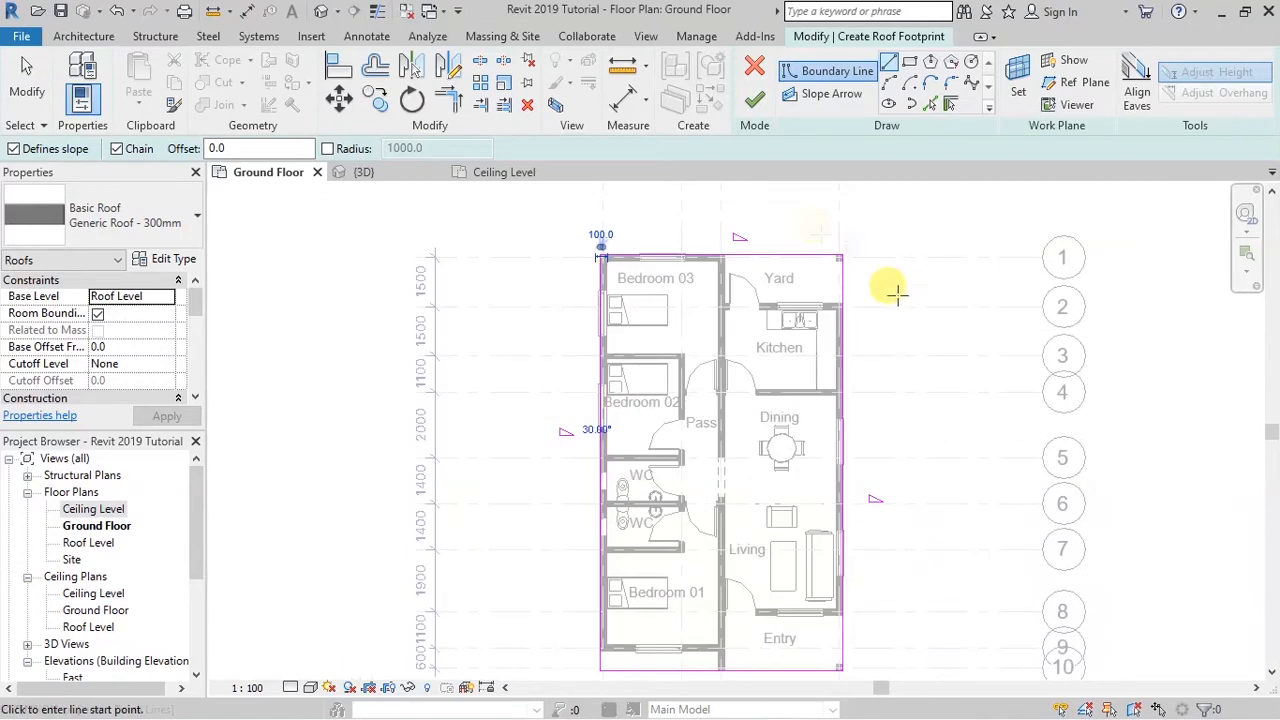
scroll(809, 229, up, 2)
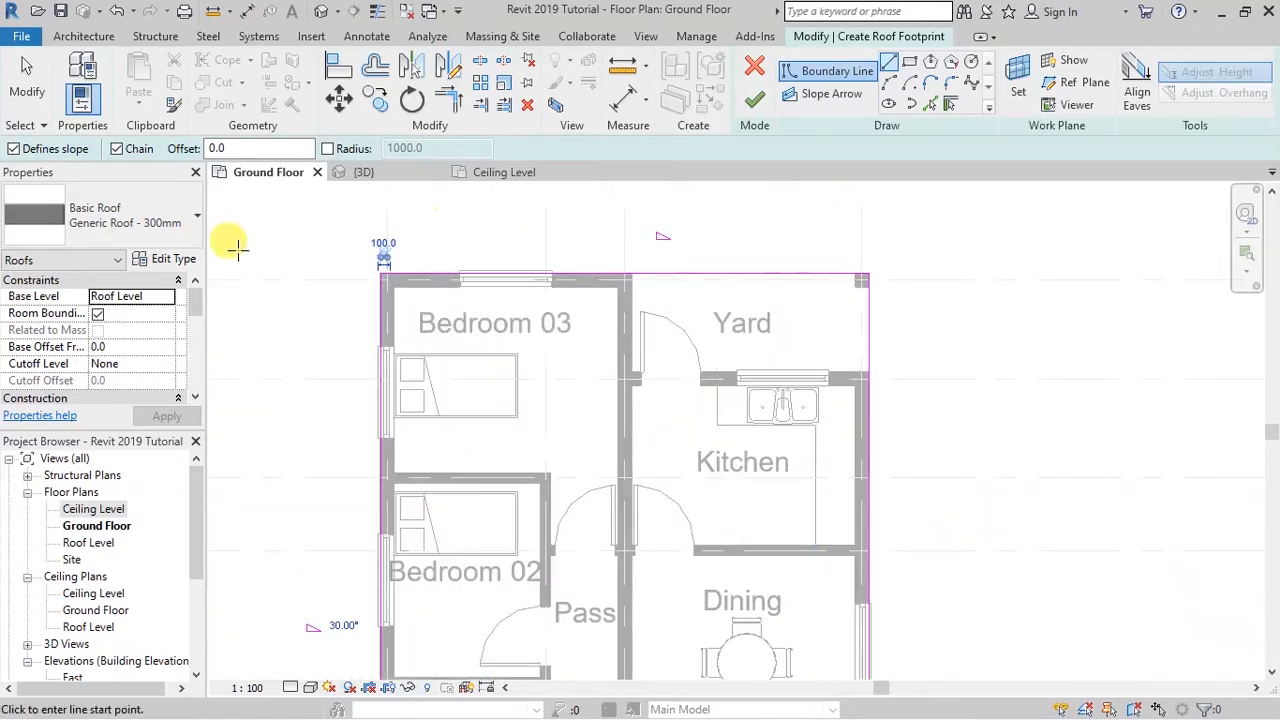
click(27, 82)
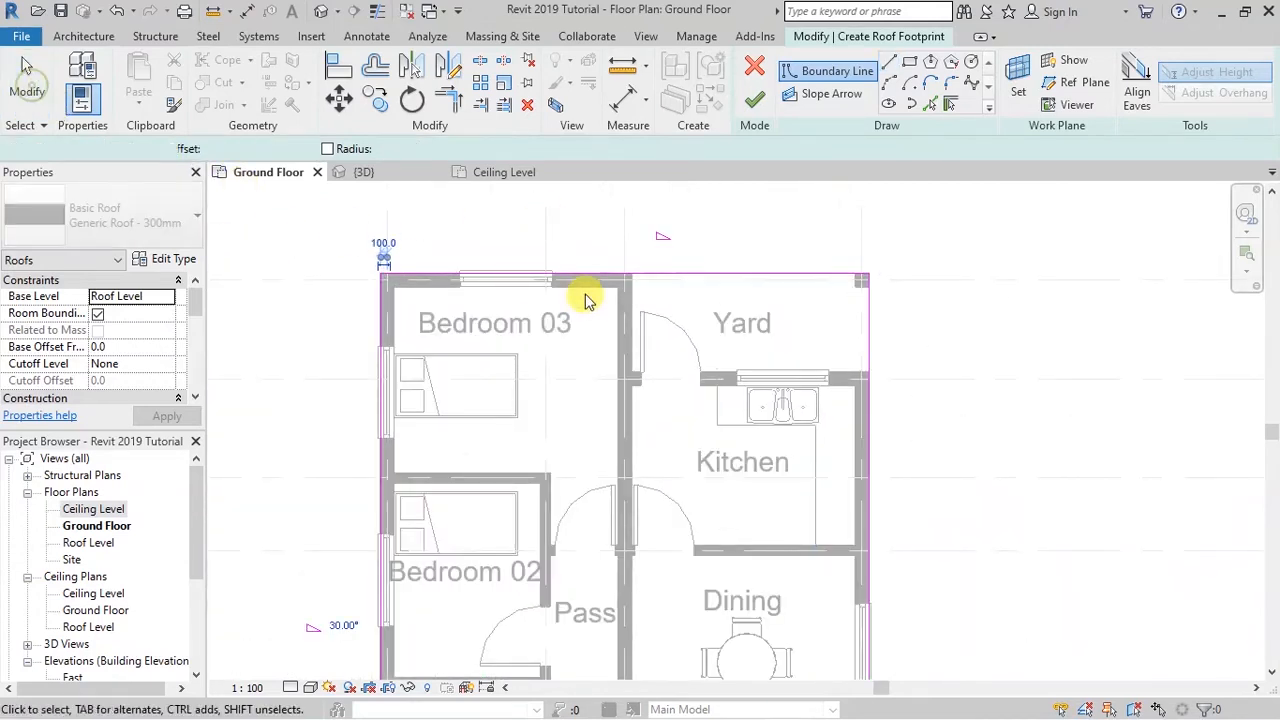
click(722, 273)
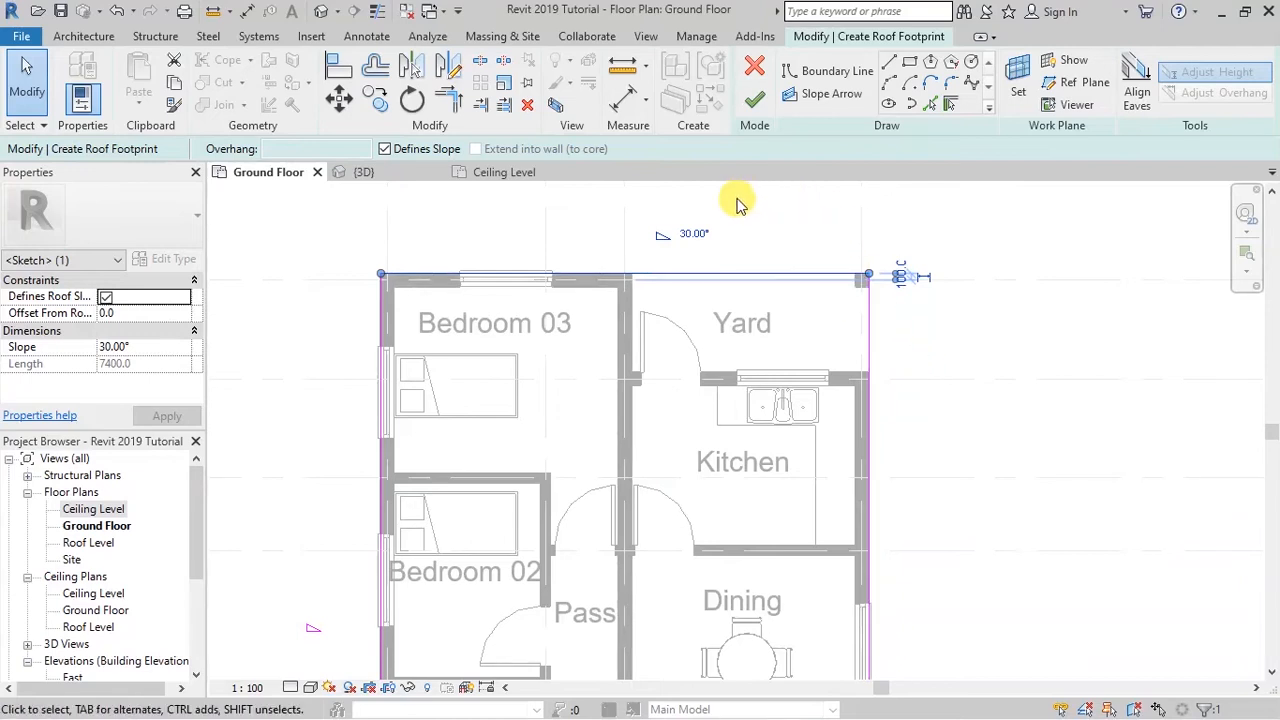
scroll(777, 206, up, 2)
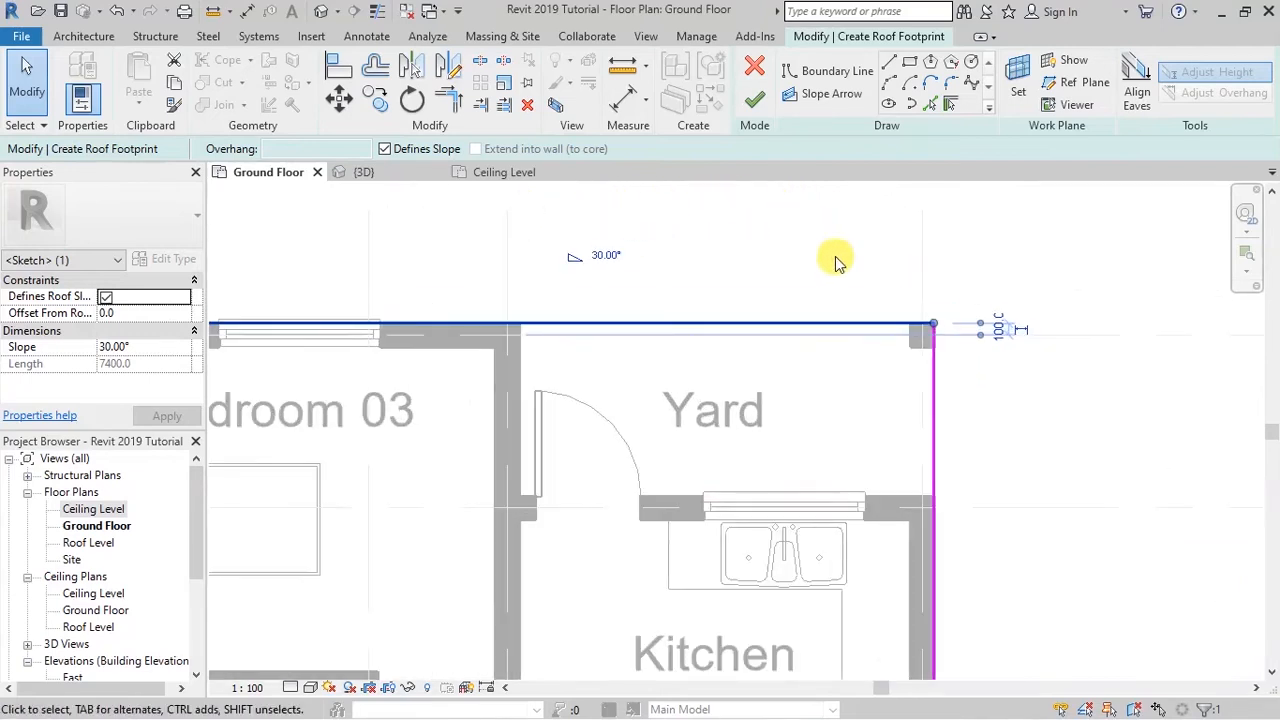
scroll(965, 415, down, 2)
scroll(740, 325, up, 1)
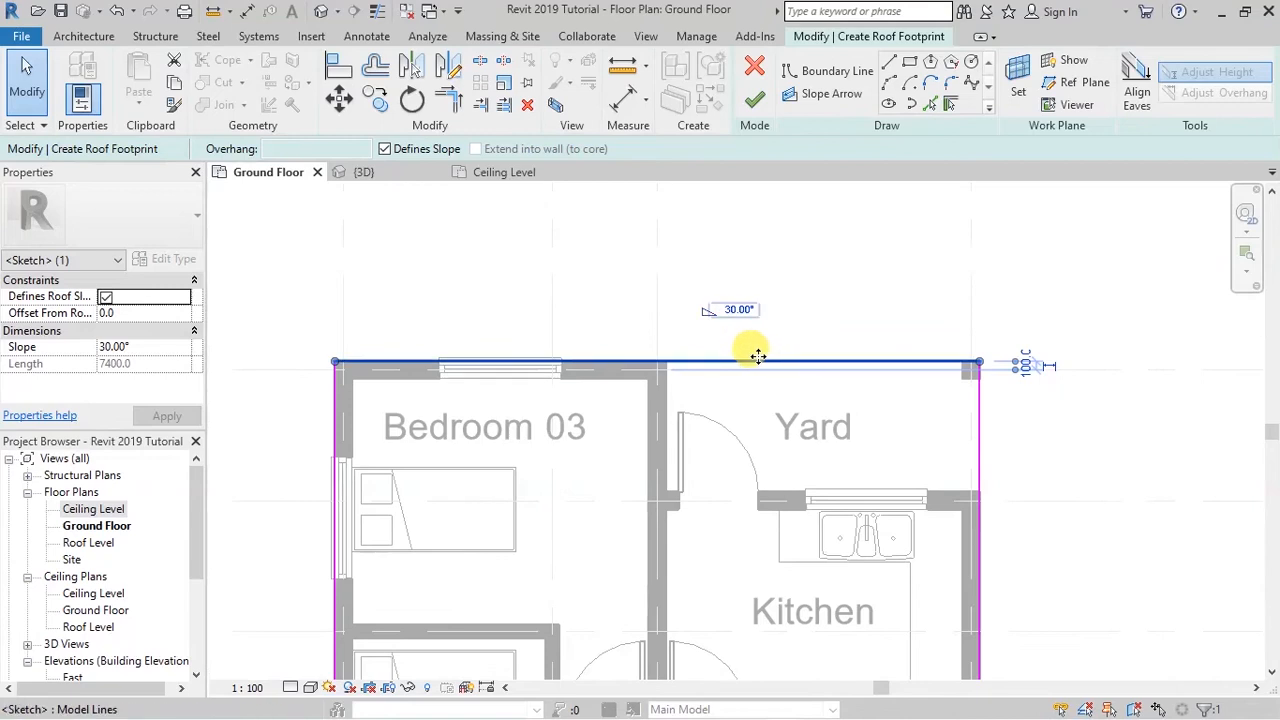
drag(751, 337, 751, 326)
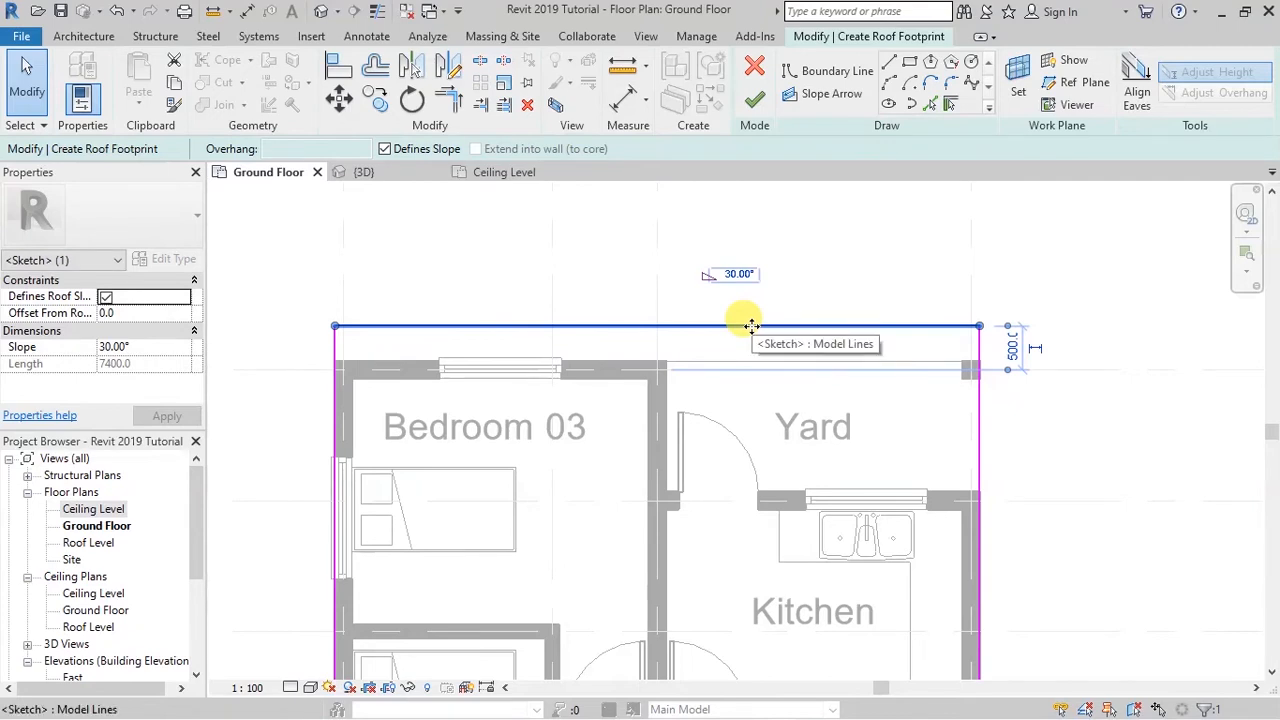
click(1012, 345)
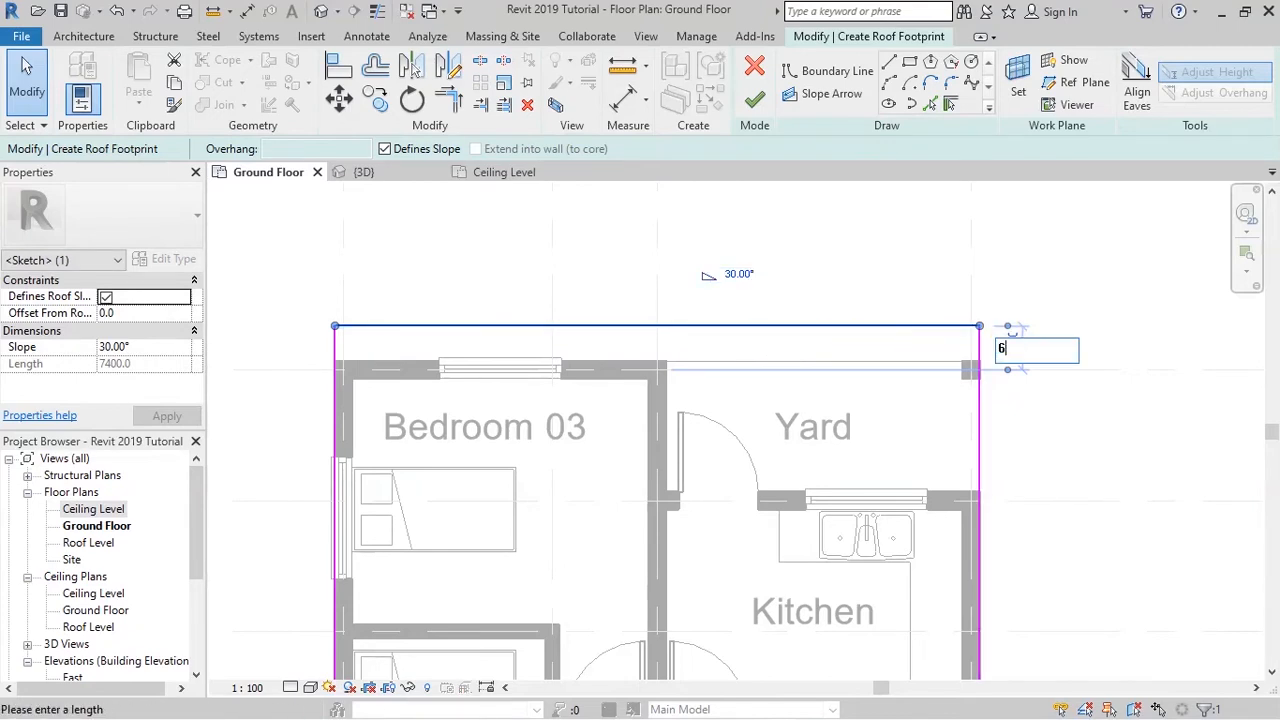
text(600)
key(Return)
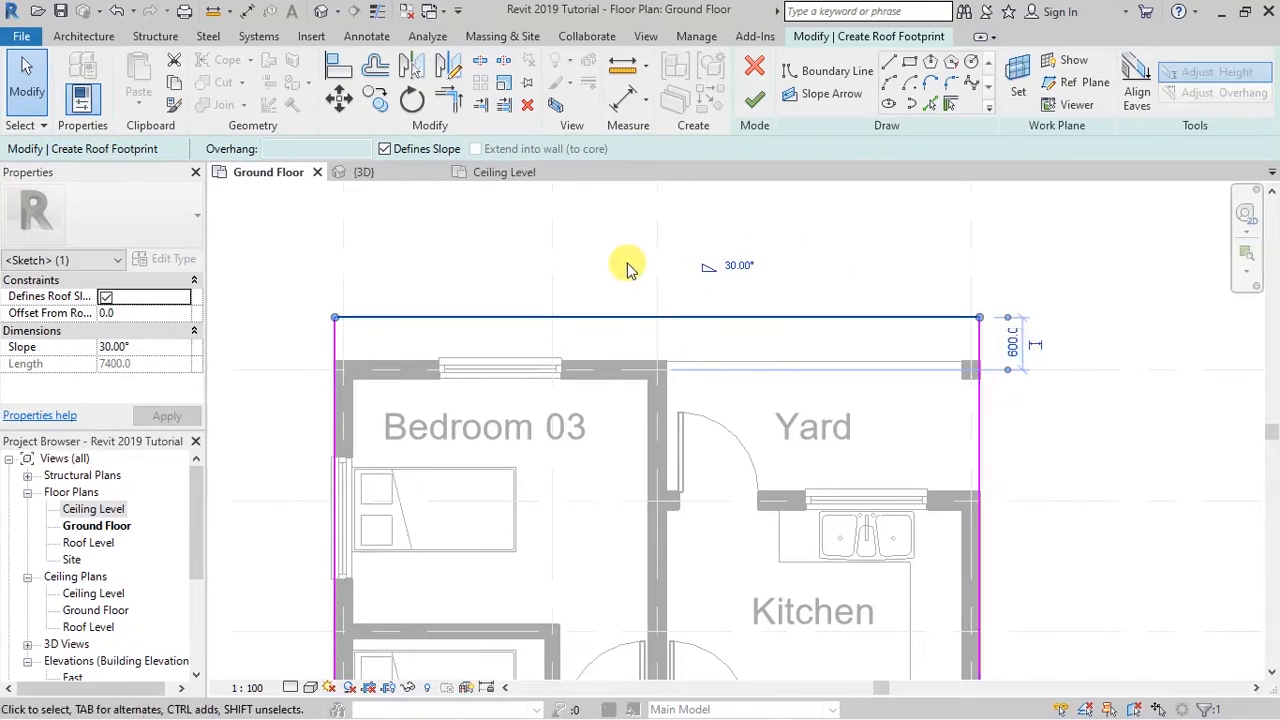
- Move the boundary edge on the Kitchen and Living side outward to 600 mm from the outermost grid line there
scroll(491, 257, down, 1)
scroll(830, 360, down, 1)
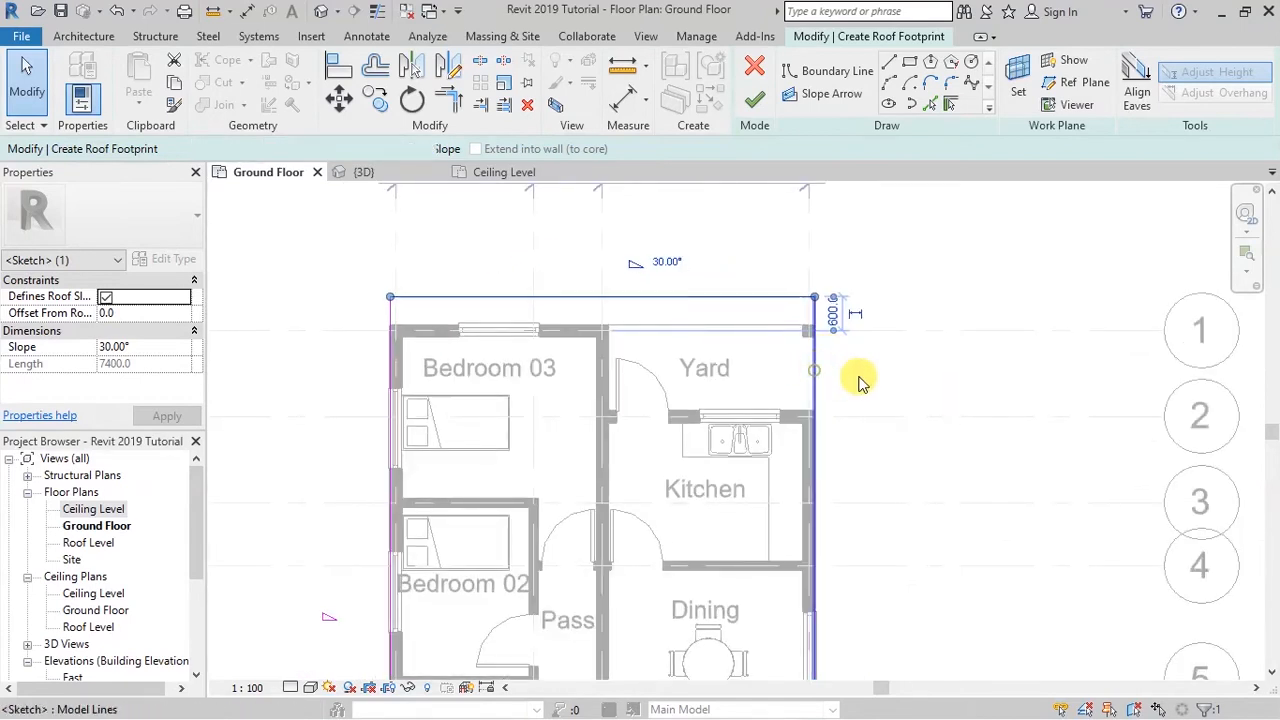
click(852, 376)
click(813, 380)
drag(834, 380, 846, 374)
click(730, 250)
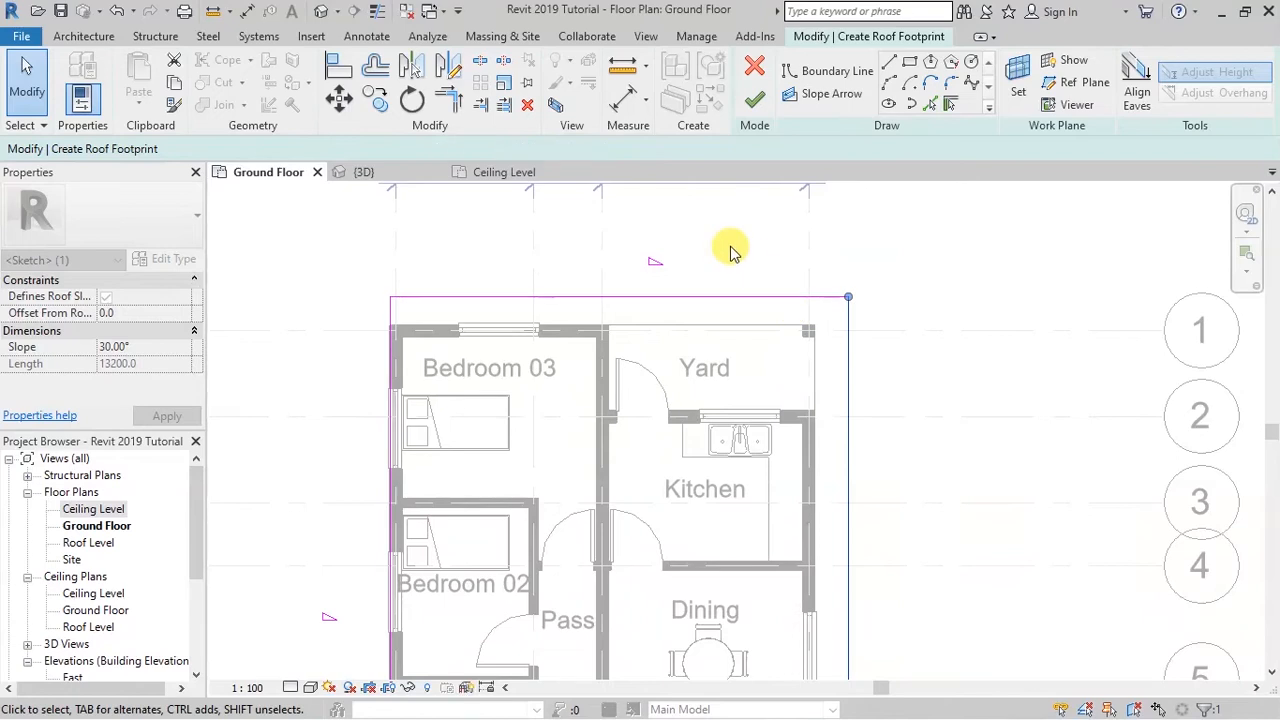
scroll(730, 250, down, 3)
scroll(760, 524, up, 3)
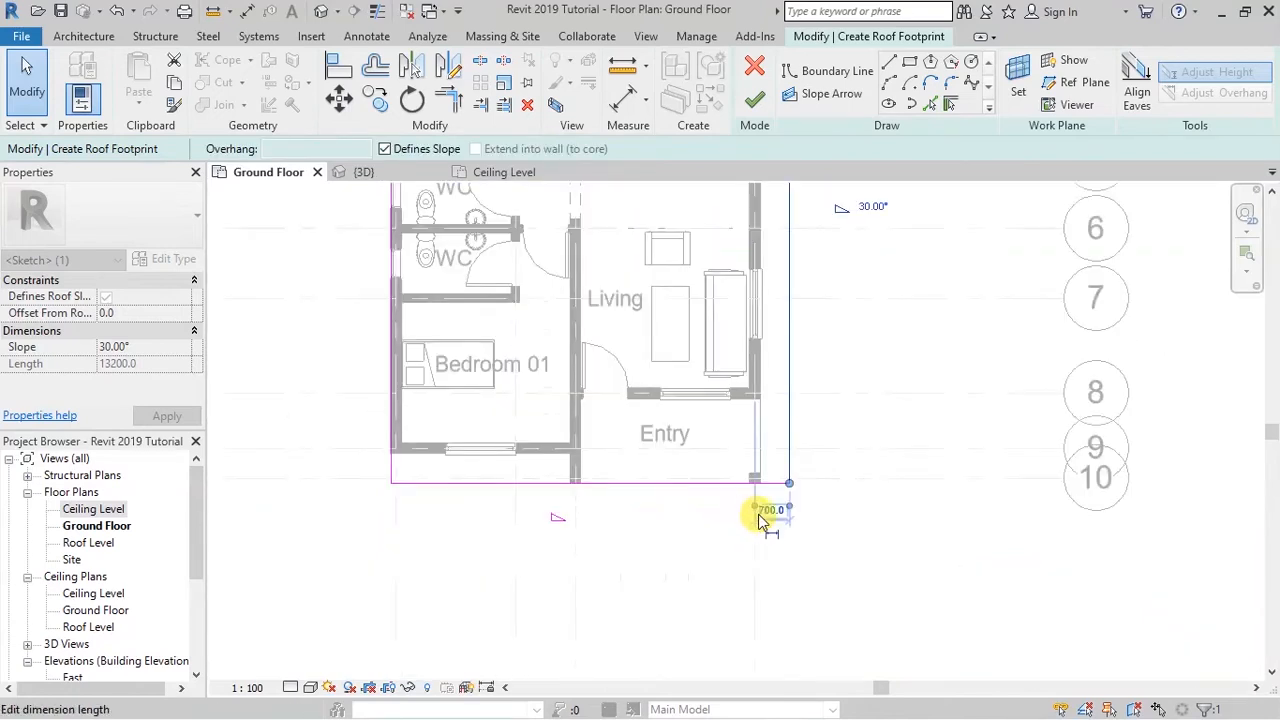
scroll(760, 522, up, 2)
click(808, 522)
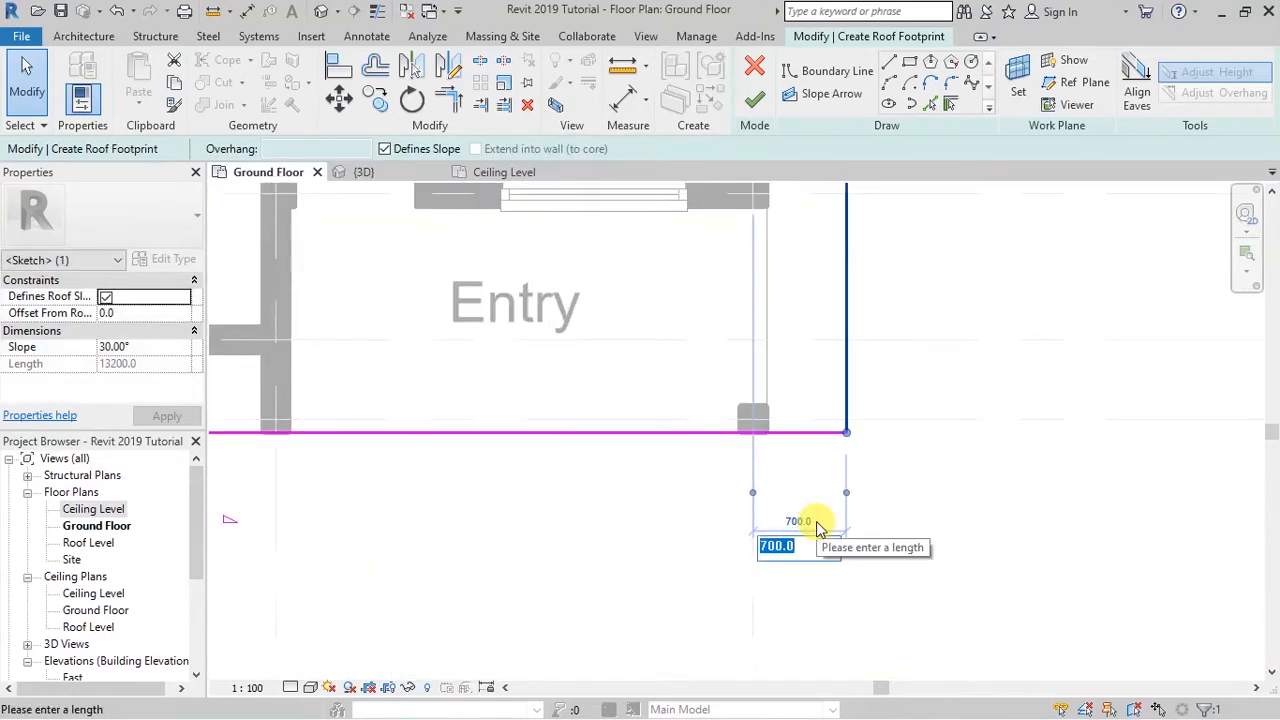
text(600)
key(Return)
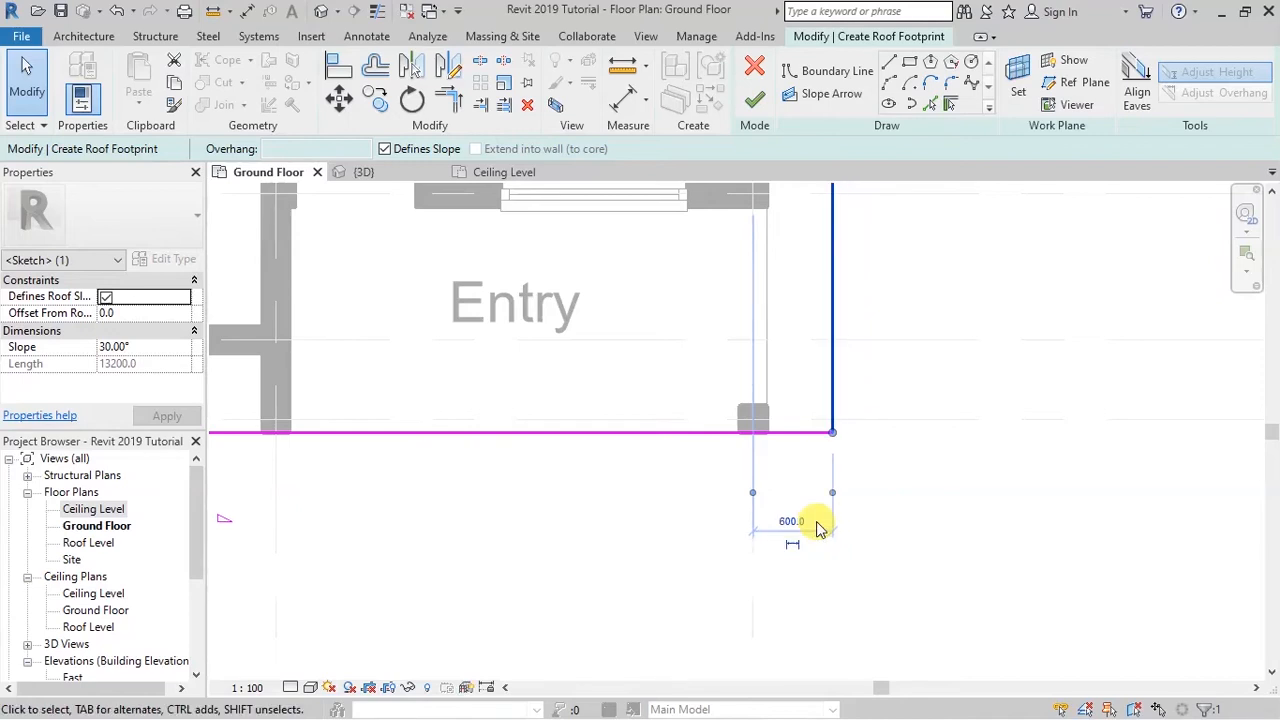
click(897, 472)
- Move the boundary edge in front of Bedroom 01 and the Entry outward to 1300 mm from grid 9
scroll(897, 540, down, 4)
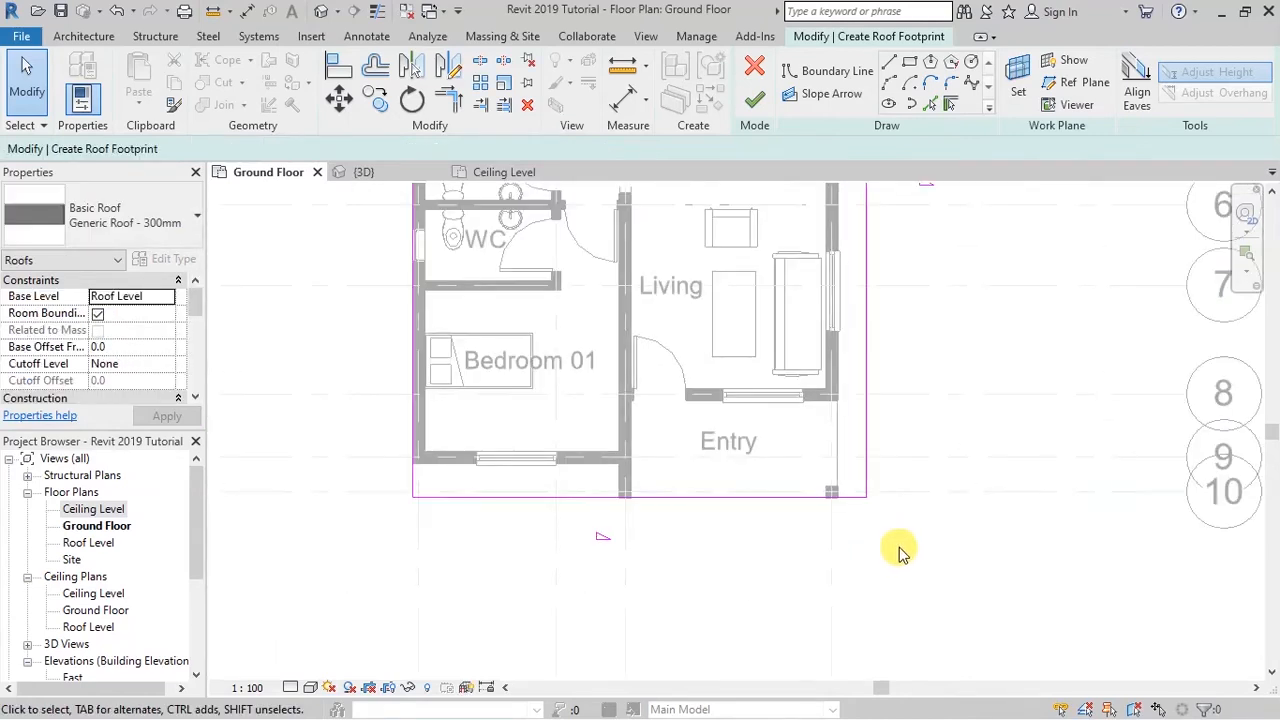
click(776, 524)
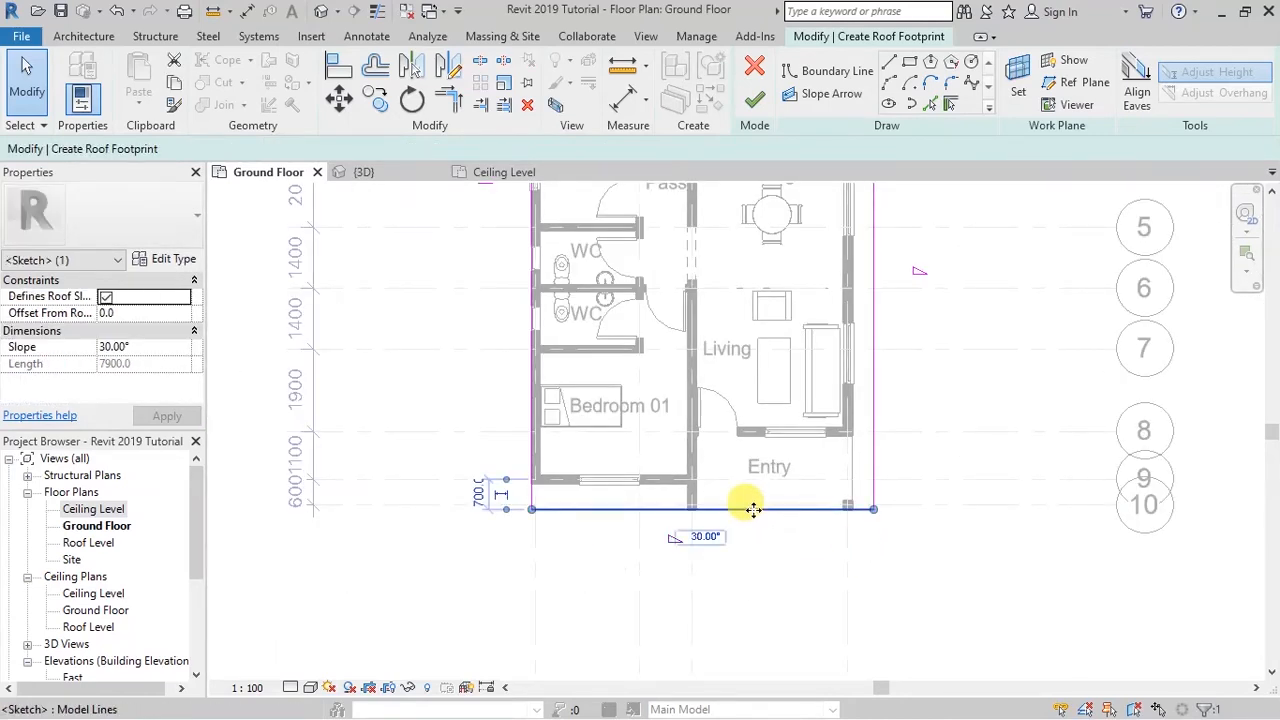
drag(754, 530, 756, 548)
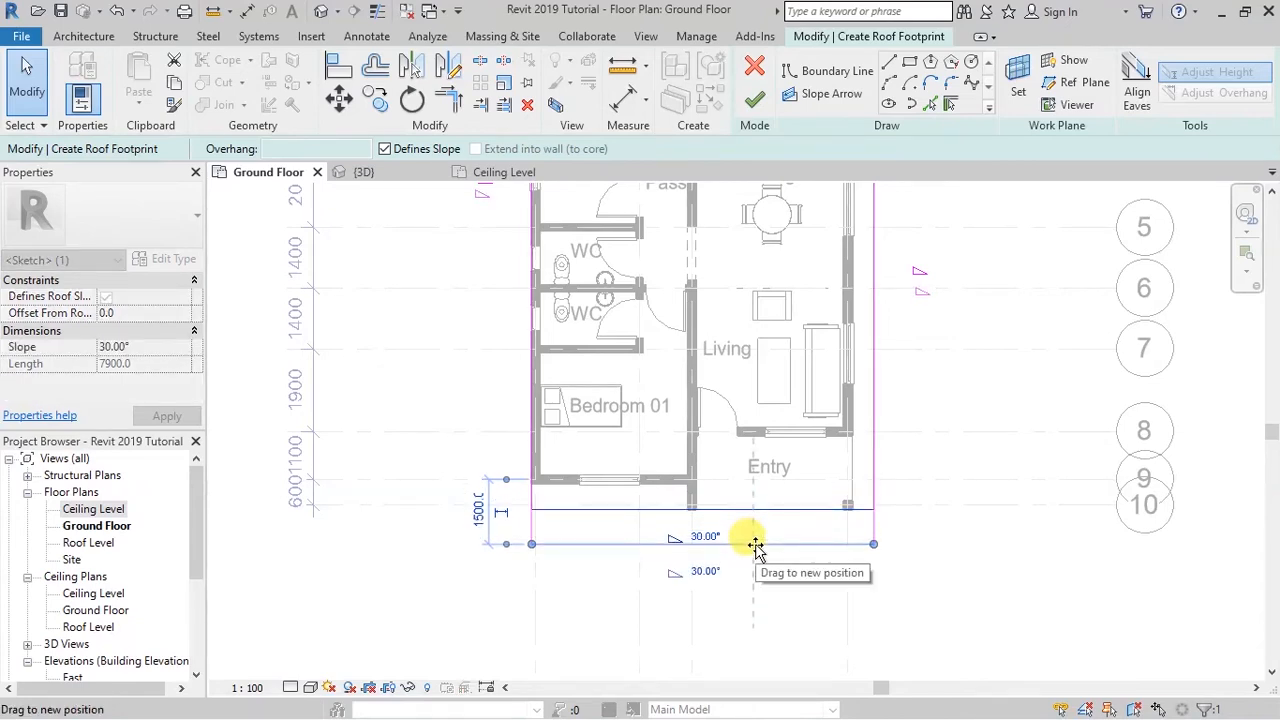
click(478, 512)
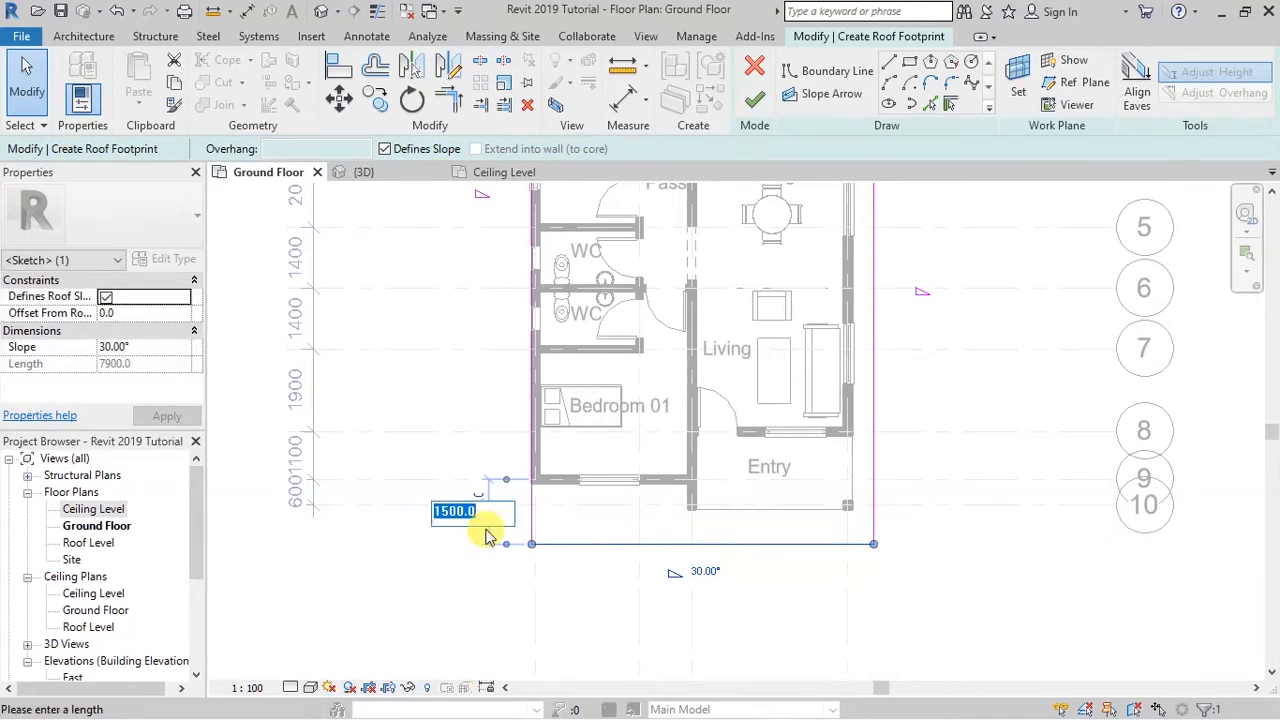
text(1300)
key(Return)
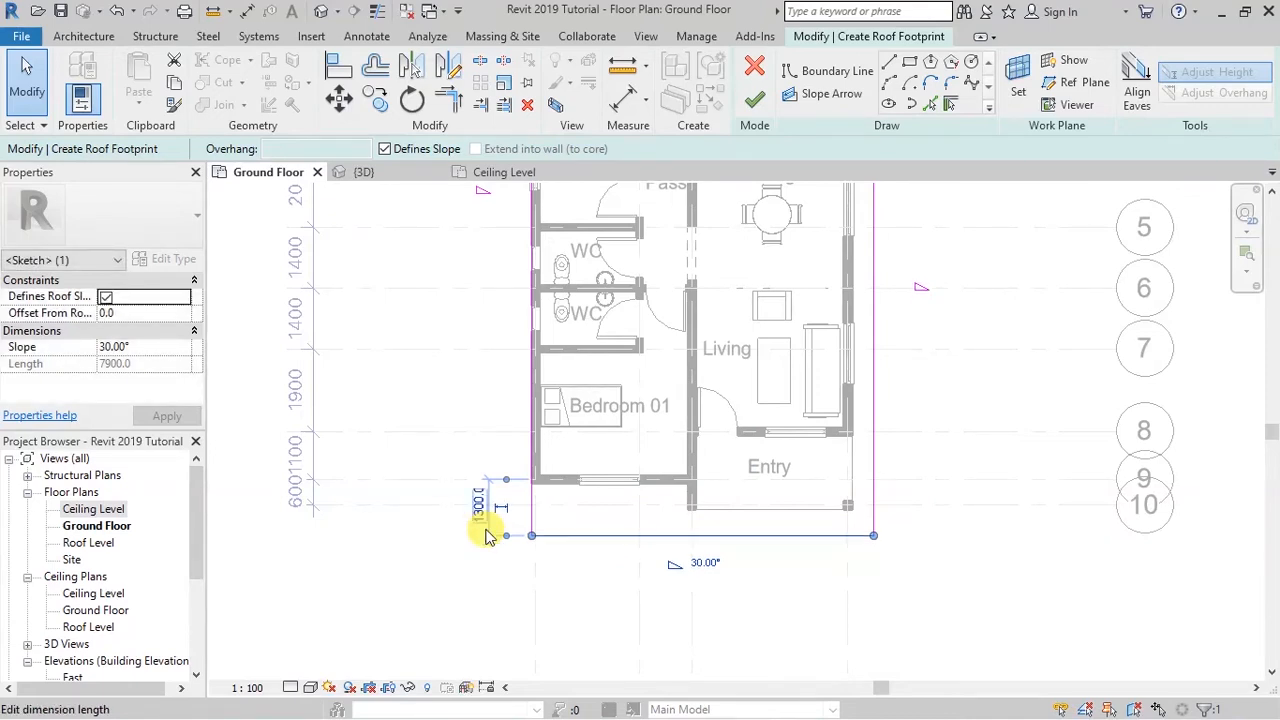
click(598, 606)
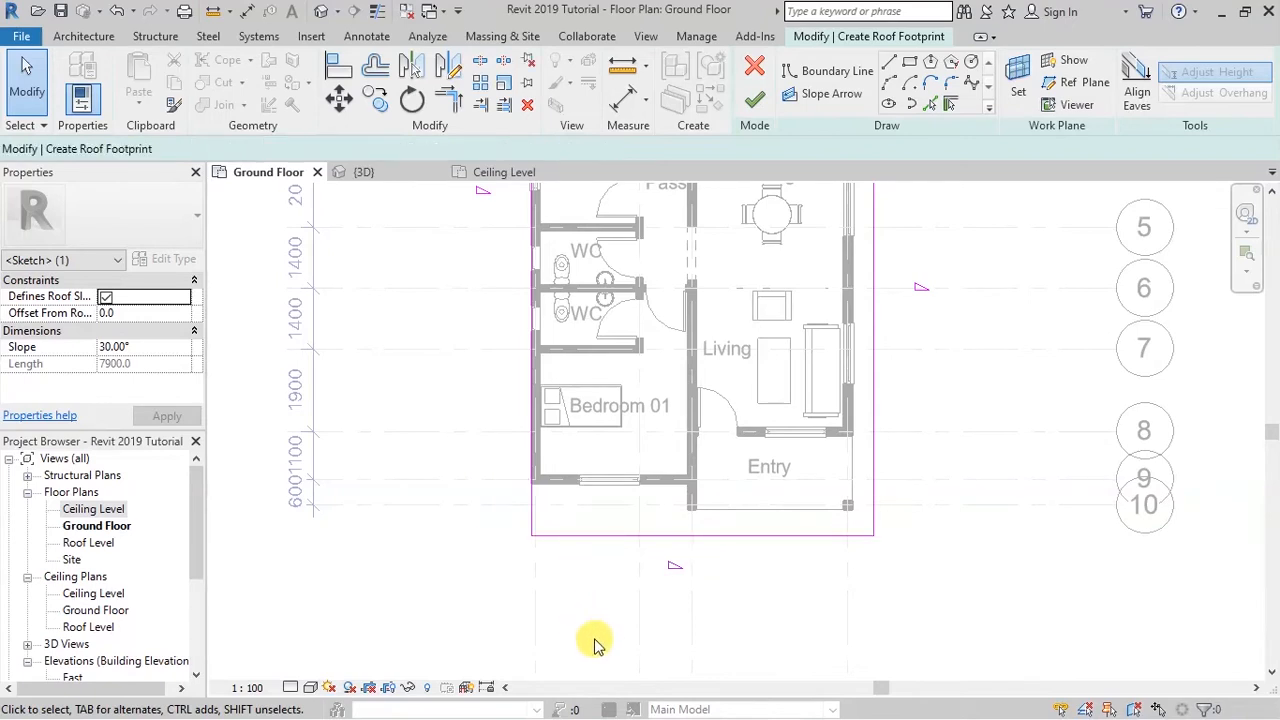
scroll(595, 642, down, 2)
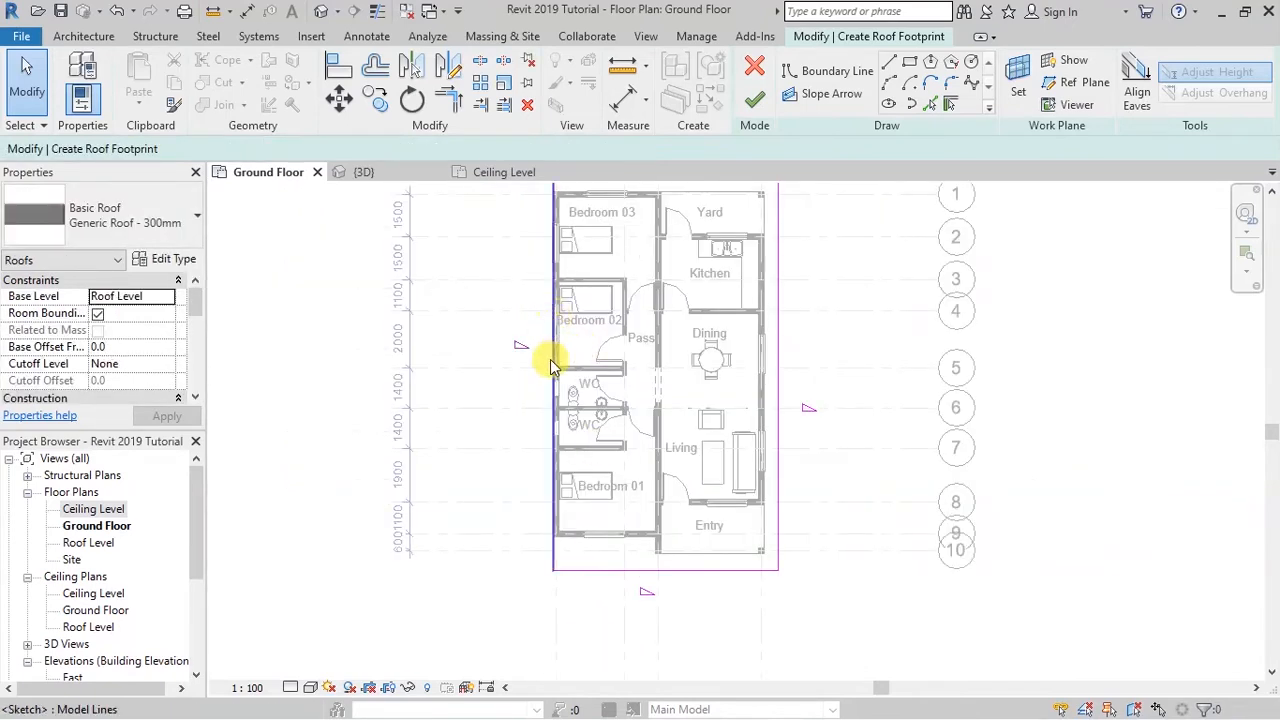
- Move the roof boundary edge on the bedrooms' outer side outward to 600 mm from the outermost grid line there
scroll(551, 637, up, 3)
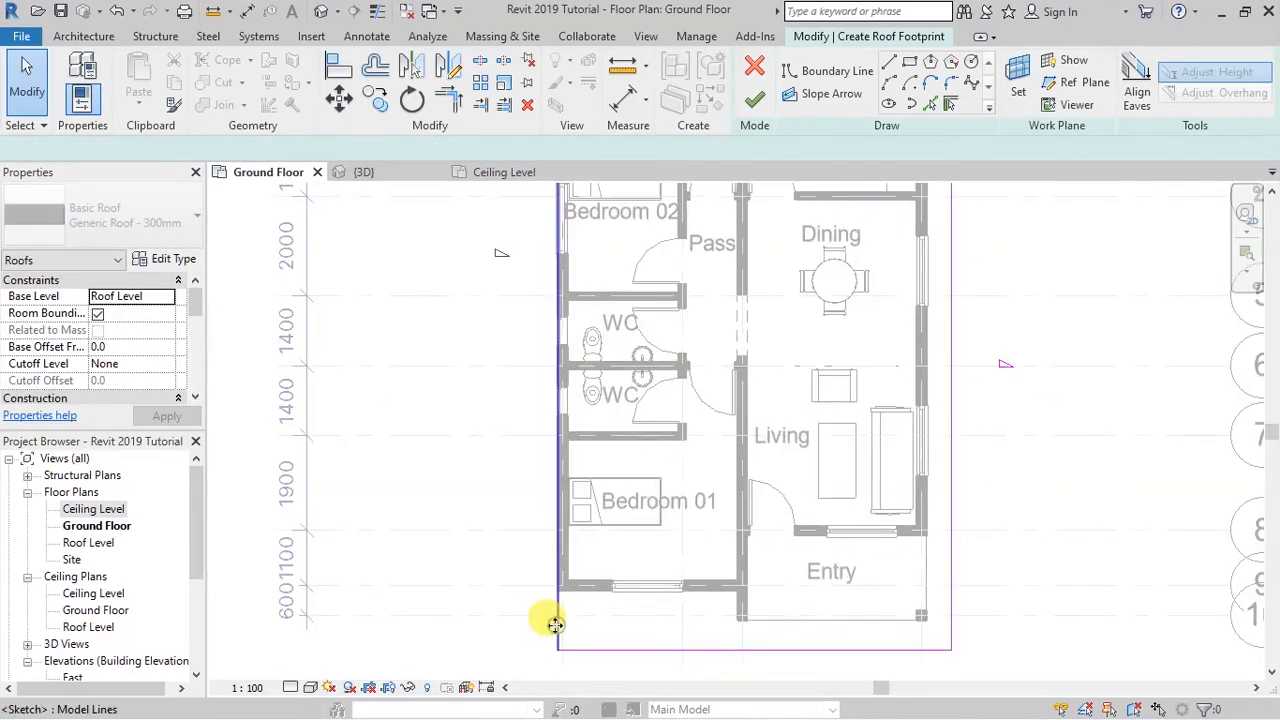
click(555, 625)
drag(555, 620, 522, 621)
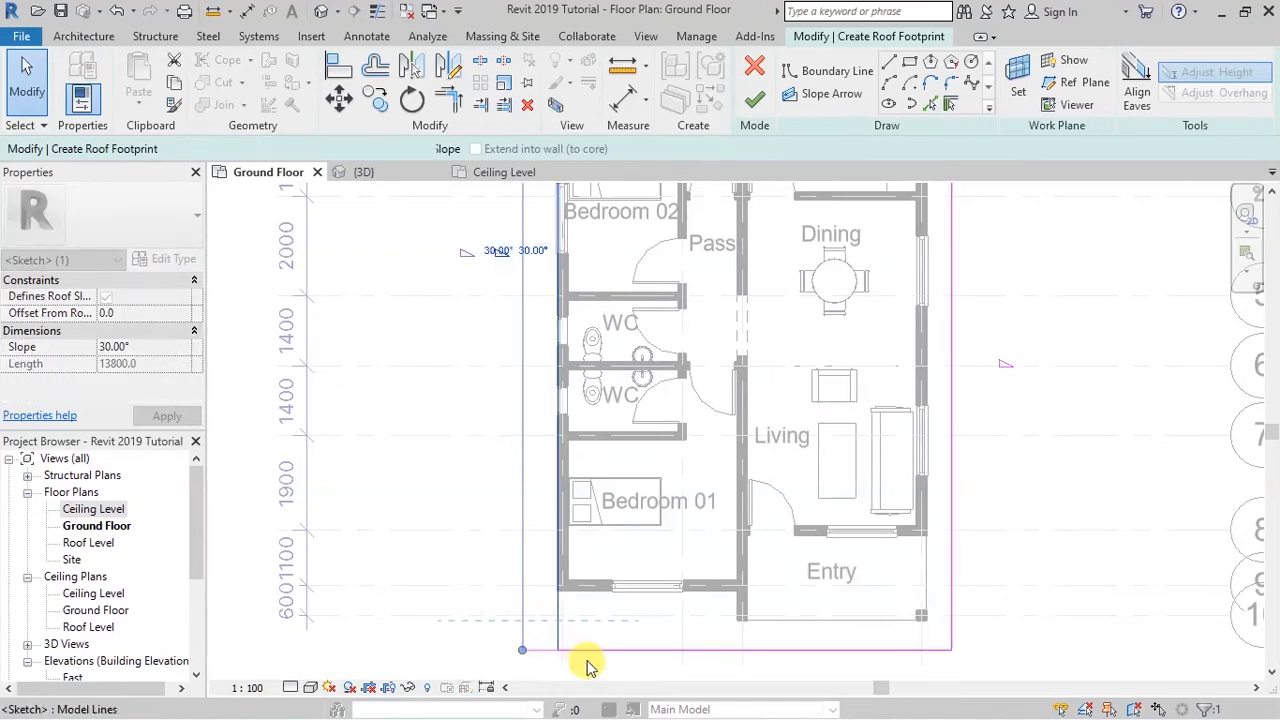
scroll(580, 474, down, 2)
scroll(510, 360, down, 1)
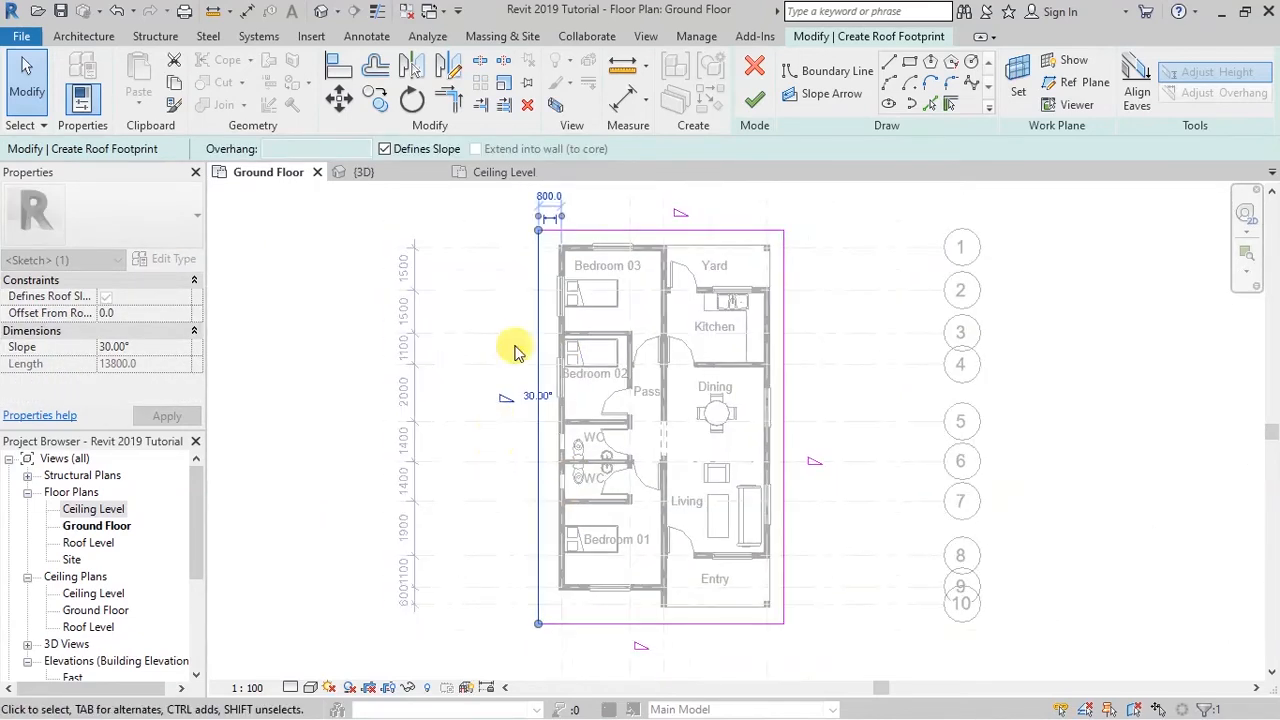
scroll(513, 350, down, 1)
scroll(535, 255, up, 3)
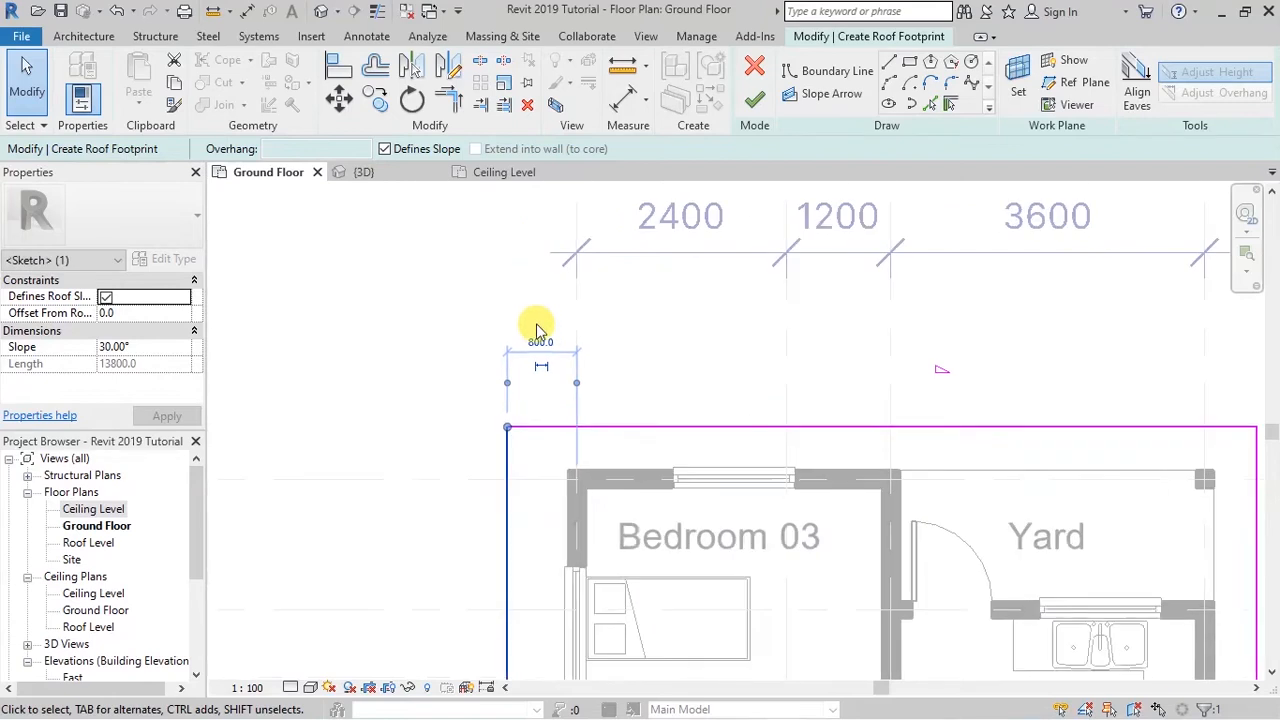
click(522, 337)
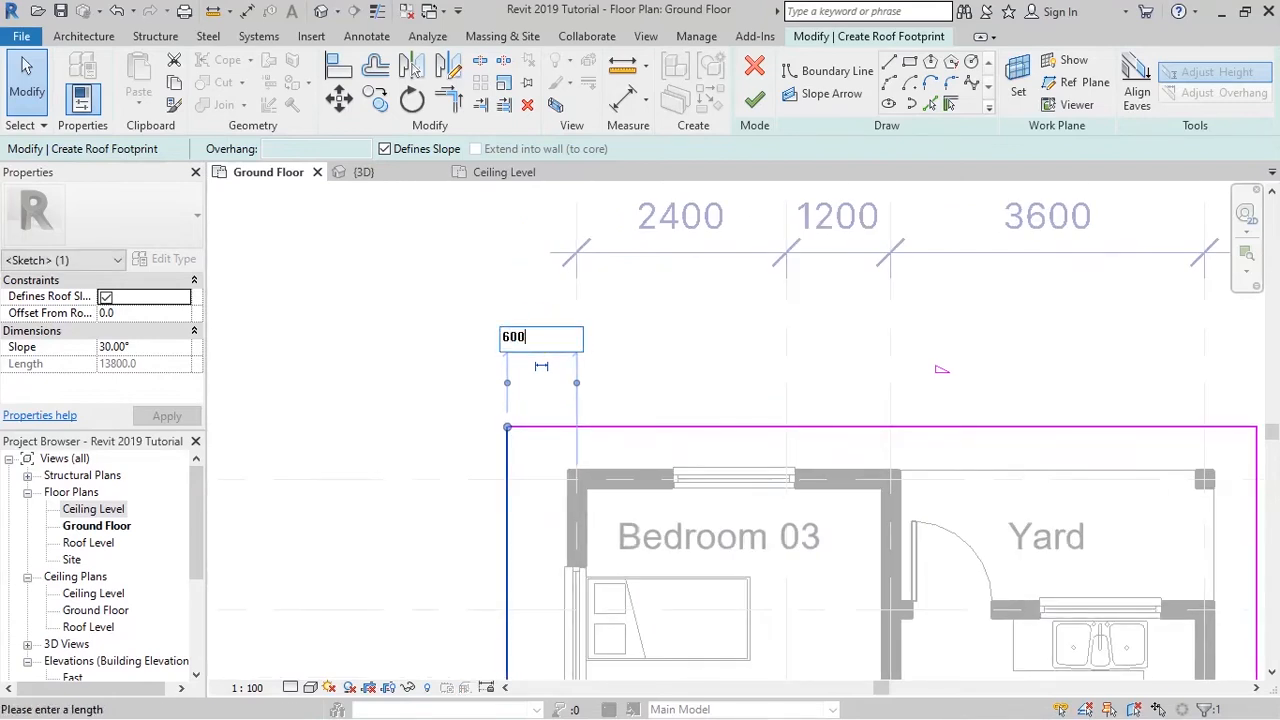
key(Return)
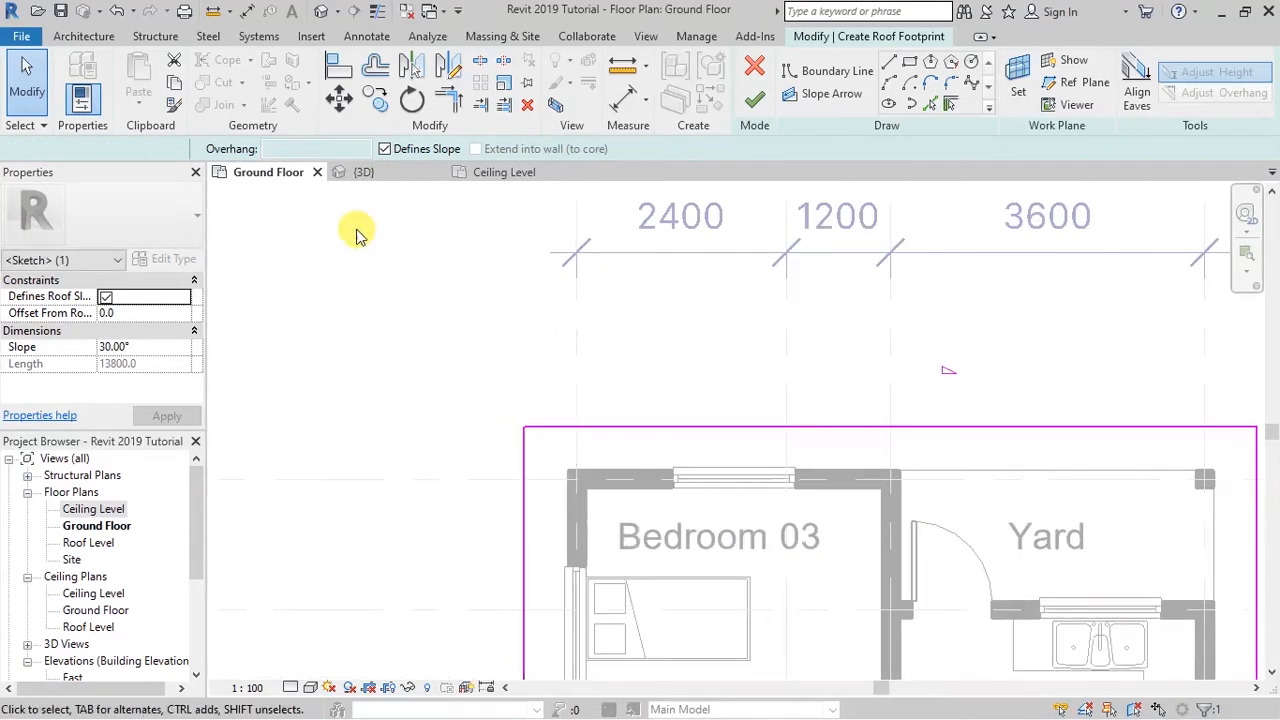
scroll(435, 240, down, 3)
click(722, 270)
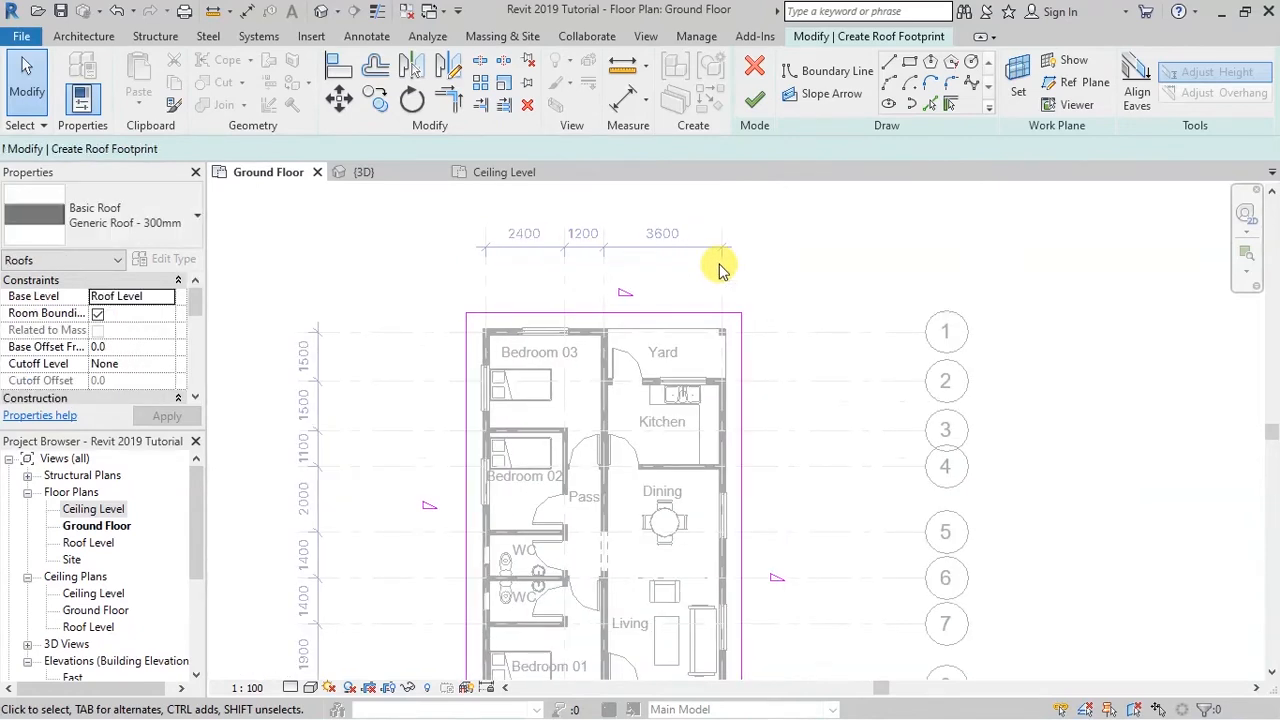
- Finish the roof footprint sketch and inspect the roof in 3D from the front and Living side
scroll(715, 268, down, 2)
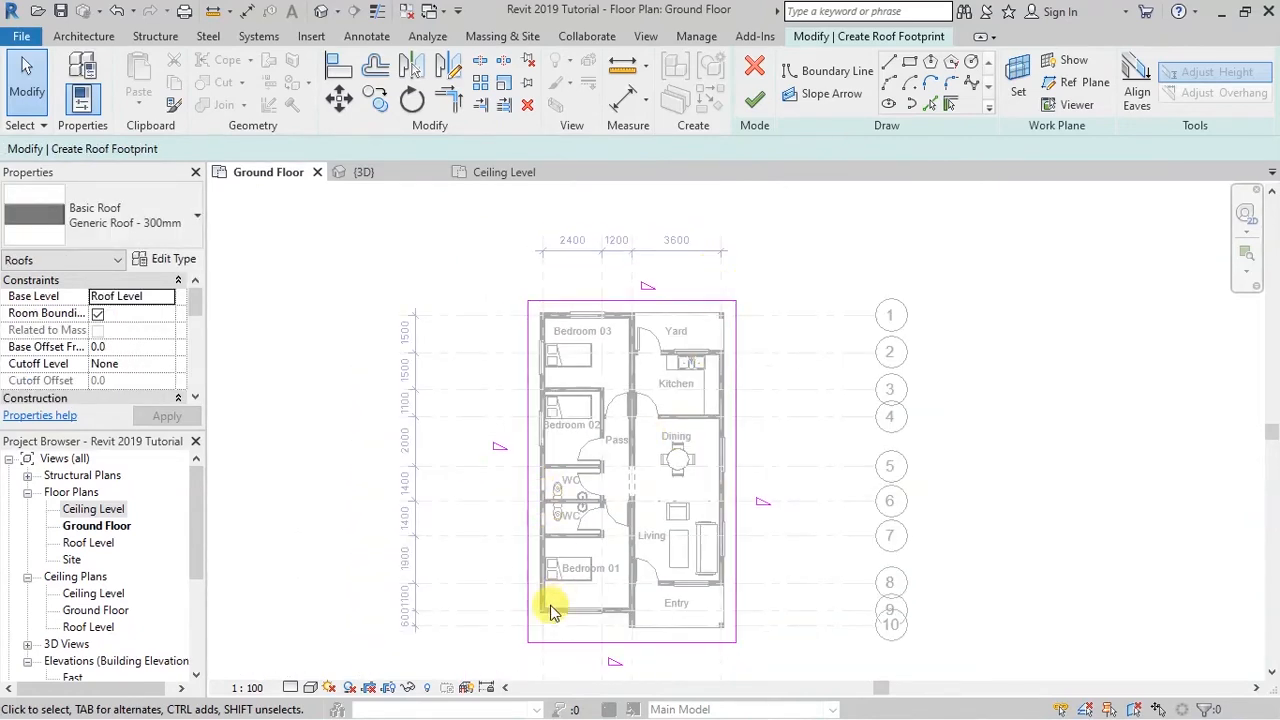
scroll(511, 580, up, 2)
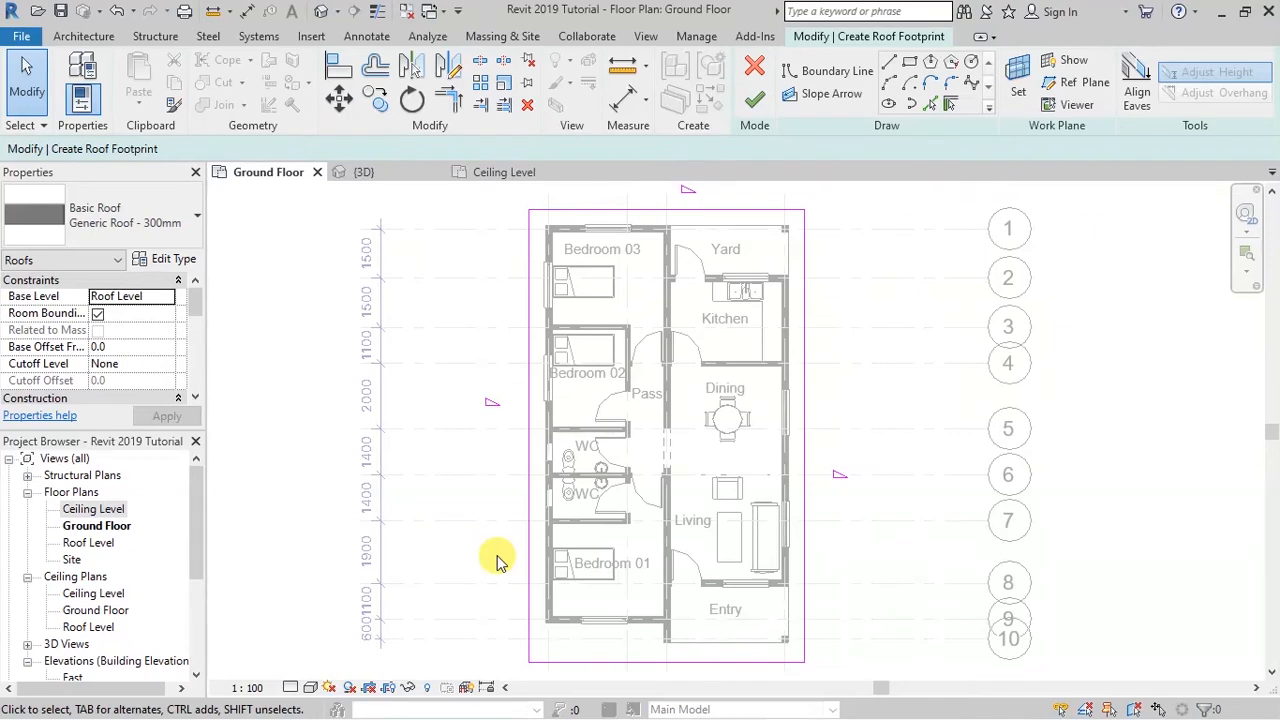
click(756, 102)
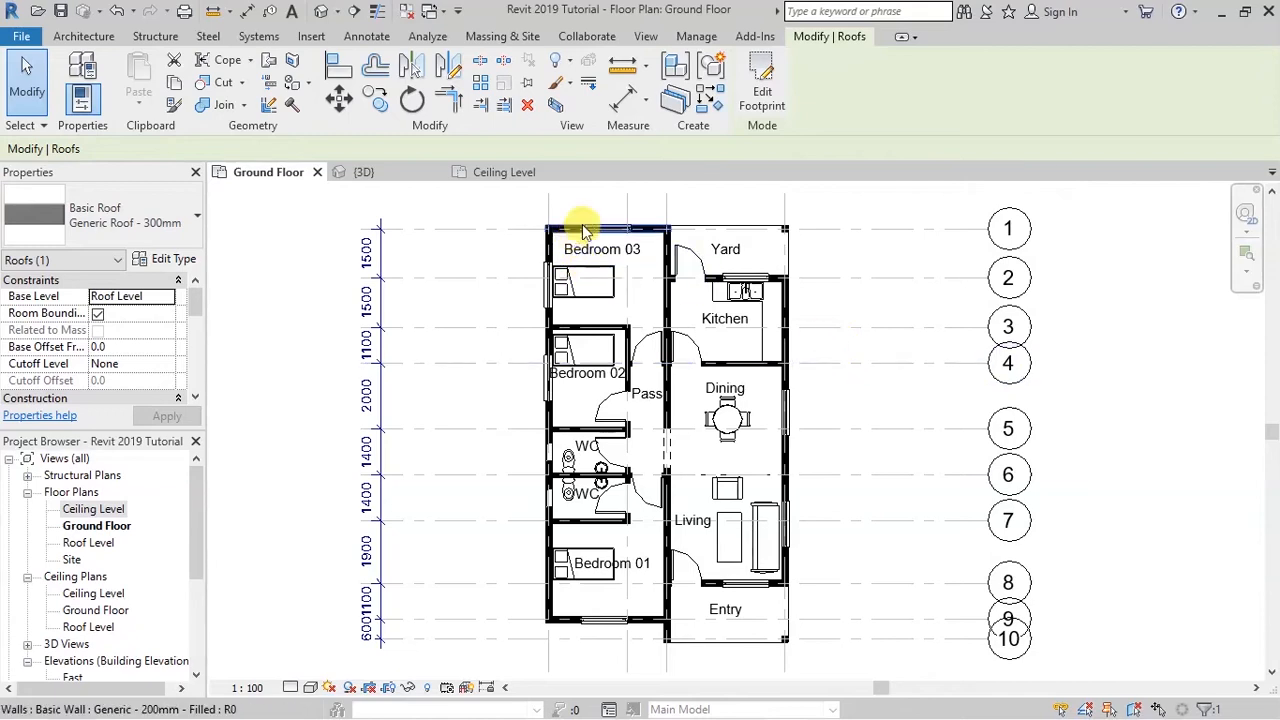
scroll(605, 245, up, 2)
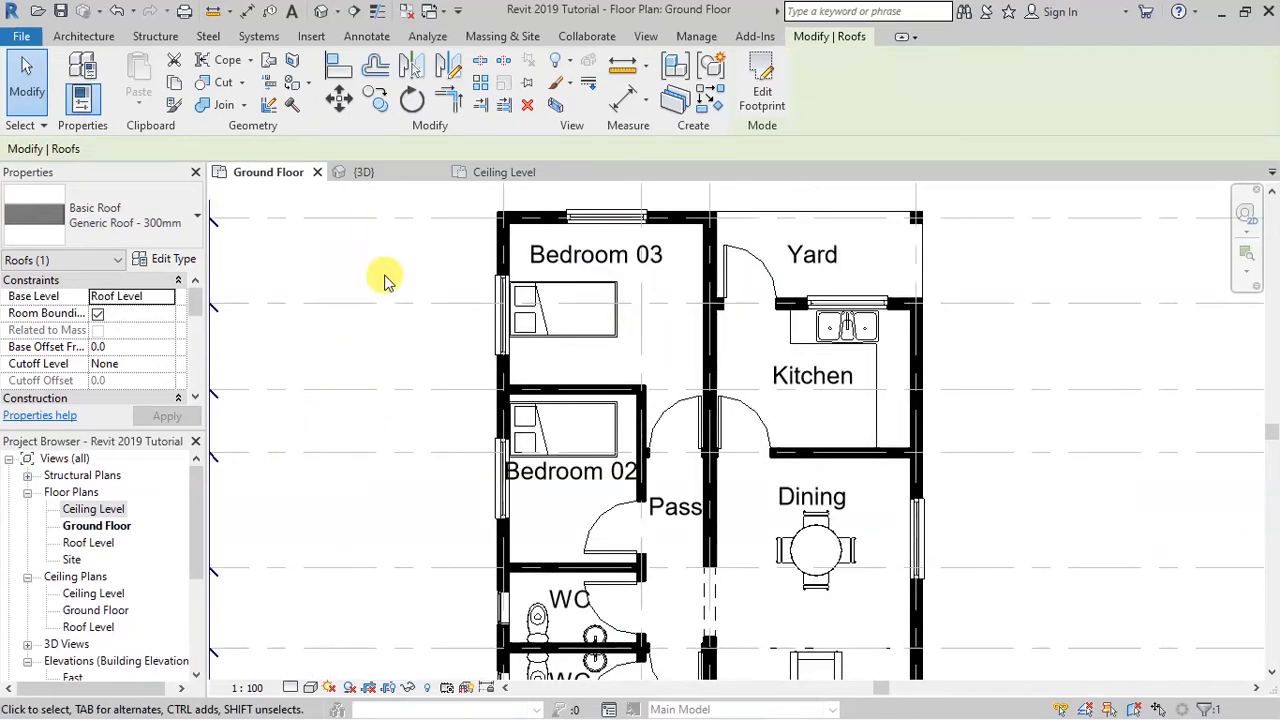
click(362, 175)
click(1157, 520)
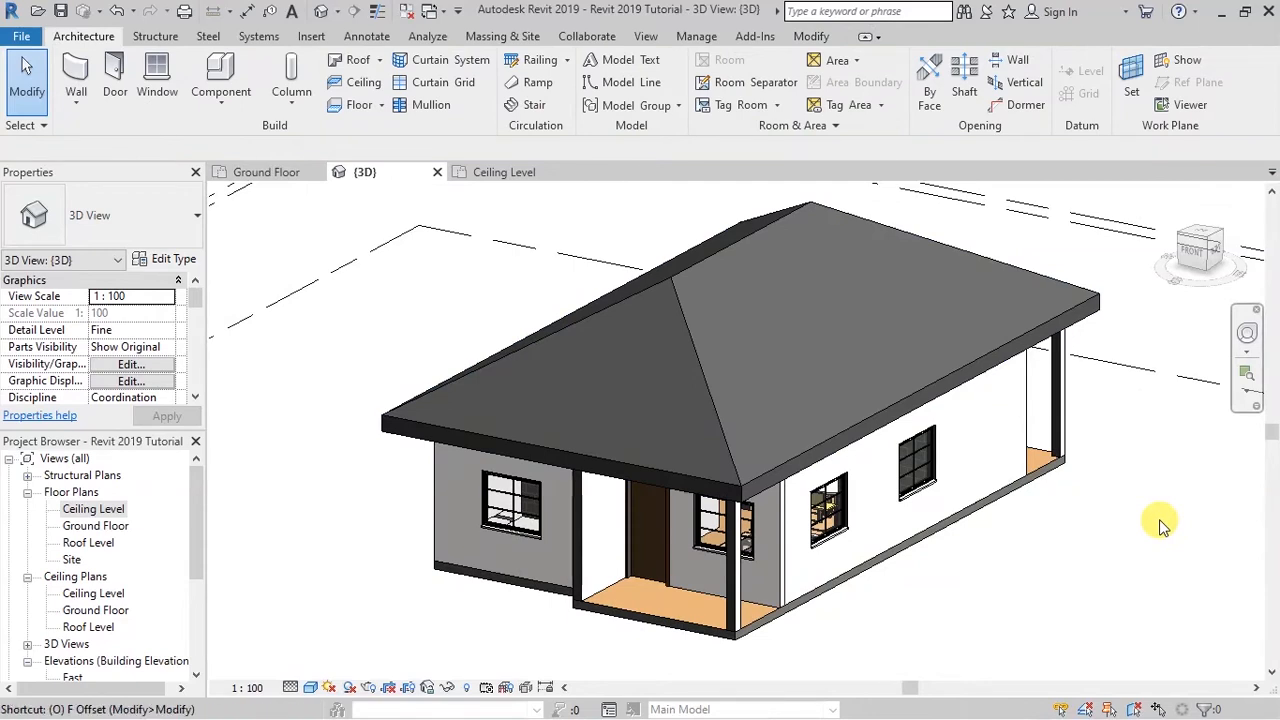
click(1247, 333)
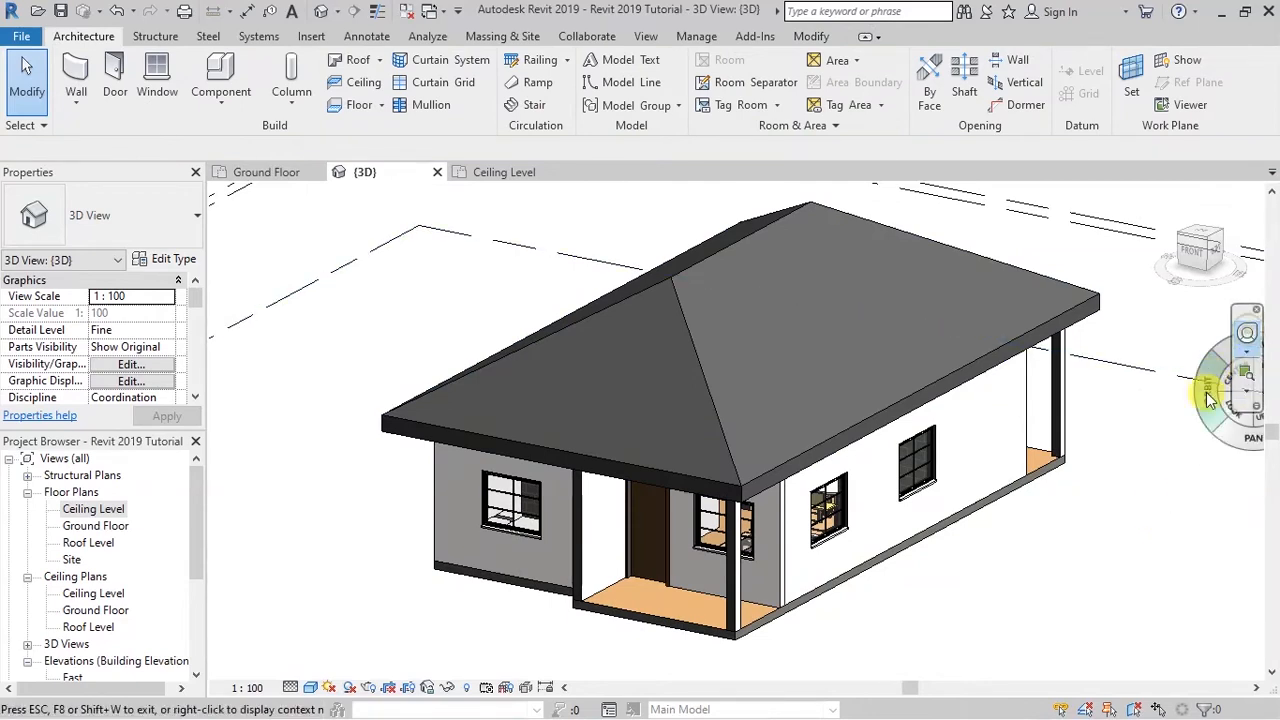
drag(1092, 523, 660, 543)
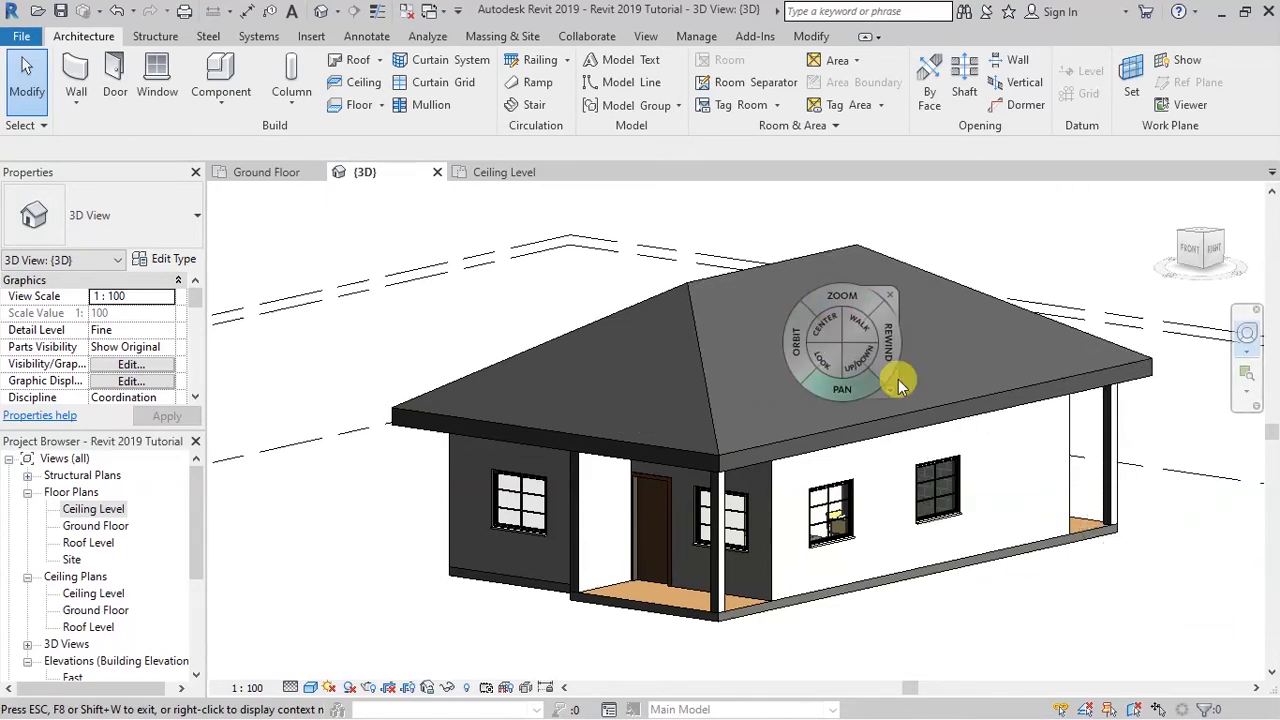
click(931, 329)
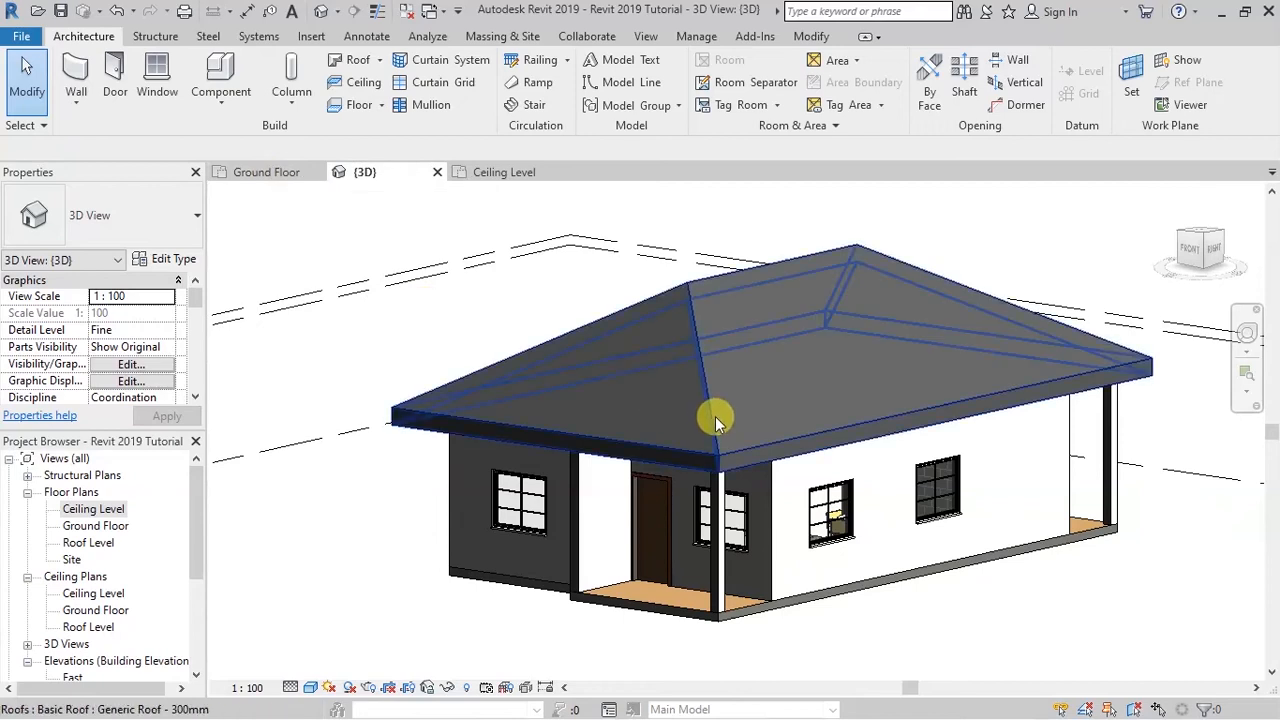
- Edit the roof's footprint so that the front edge over the Entry and the opposite rear edge do not define a slope
click(766, 414)
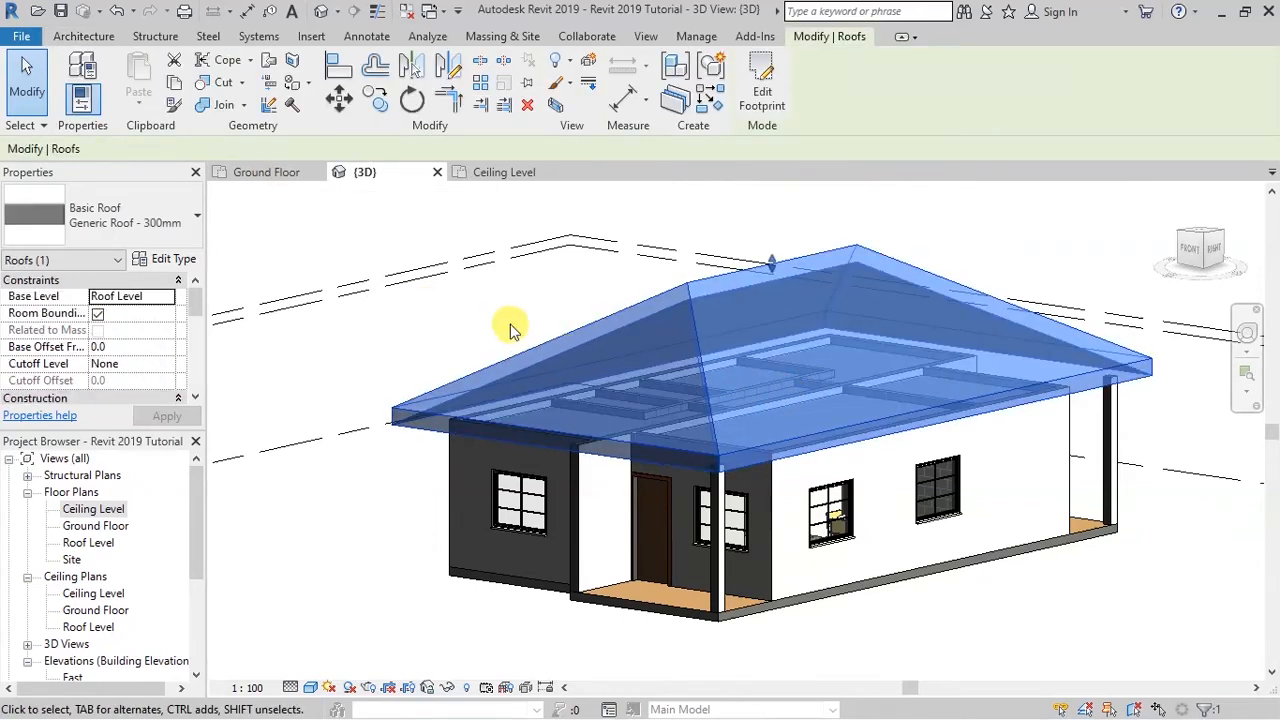
click(757, 74)
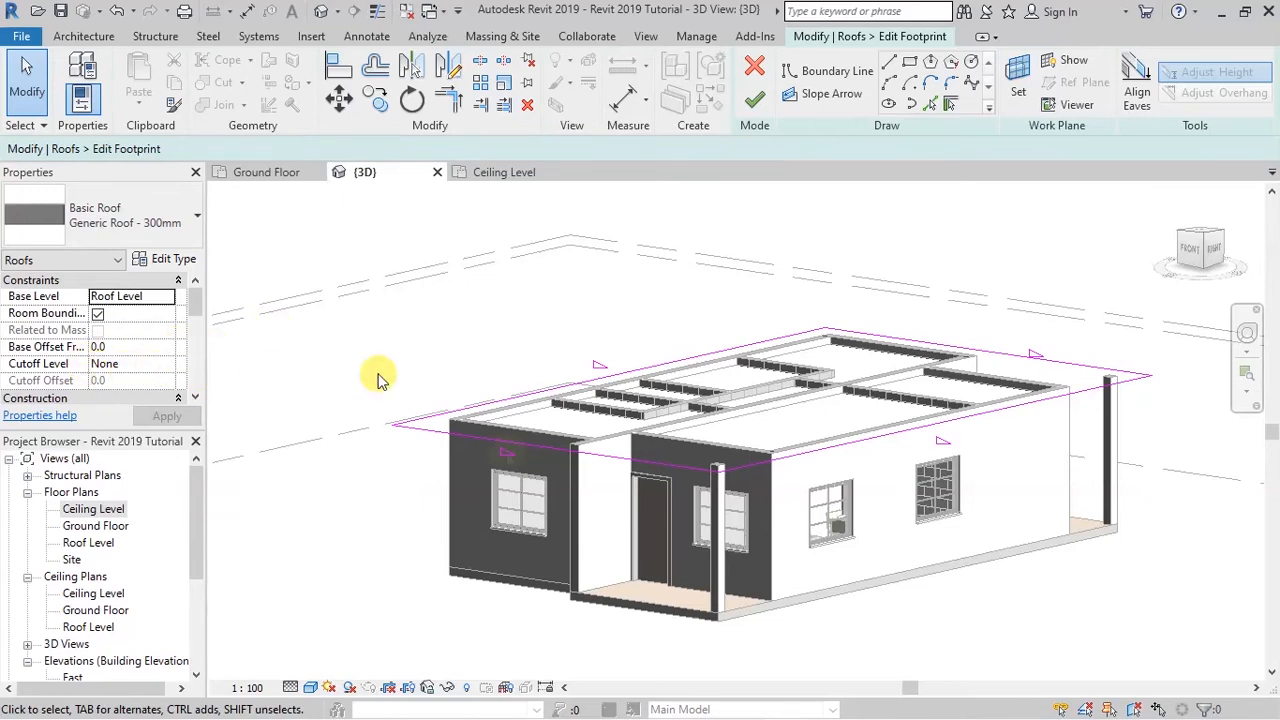
click(527, 450)
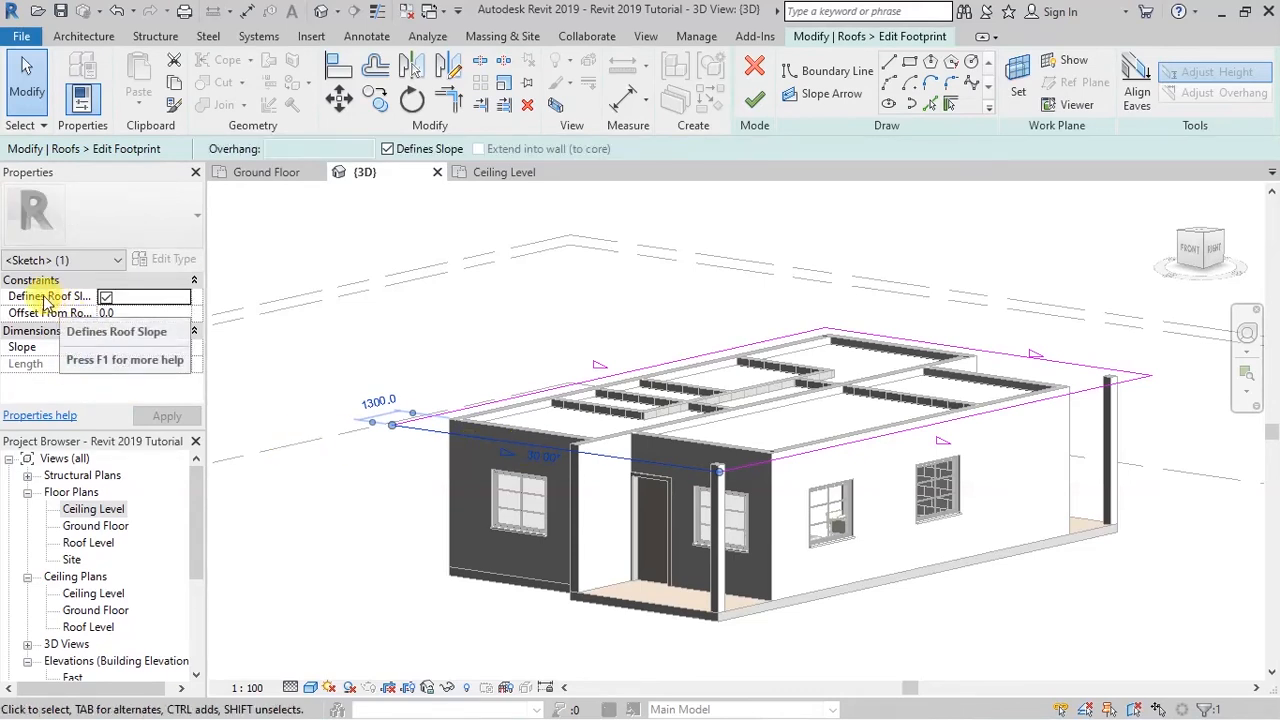
click(105, 298)
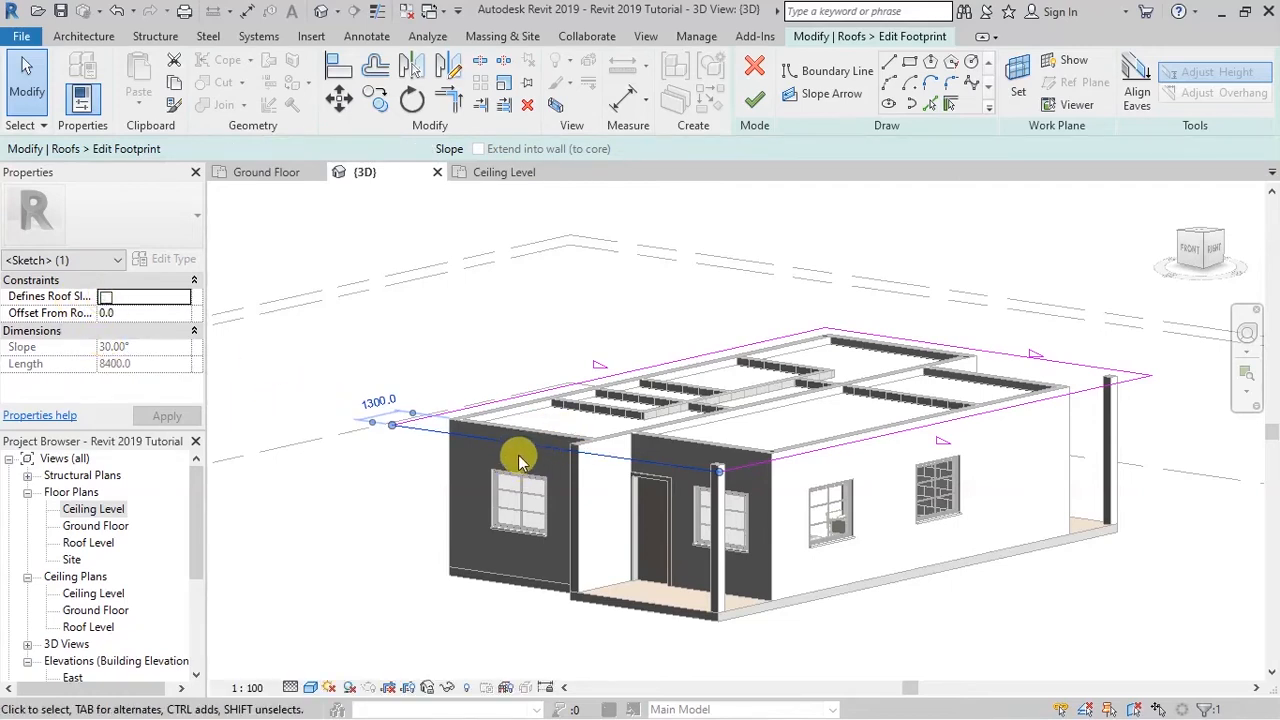
click(479, 316)
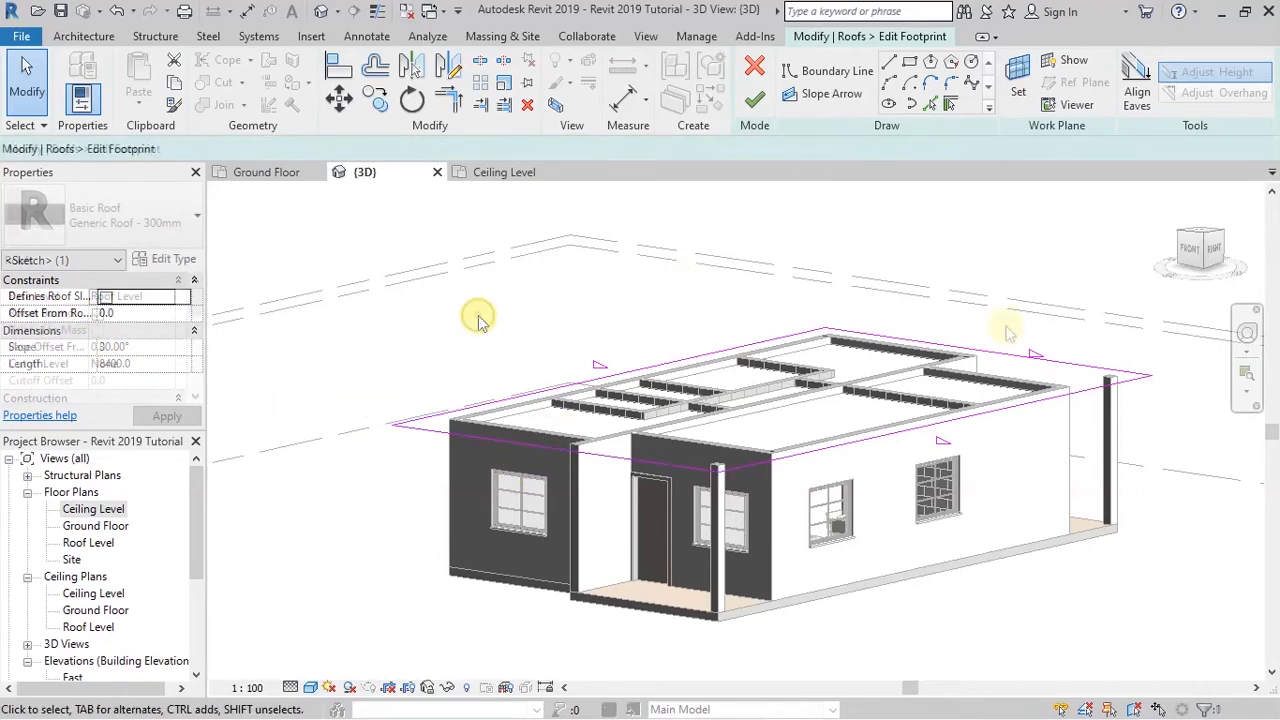
click(1047, 356)
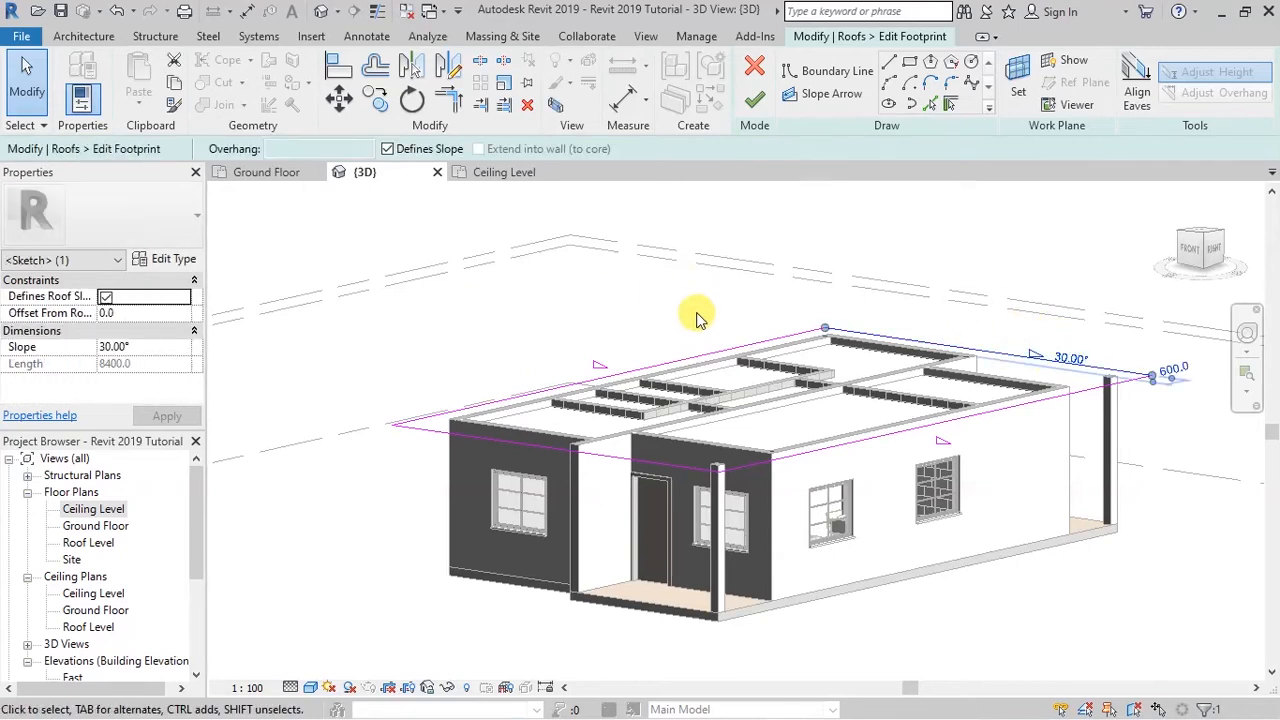
click(105, 298)
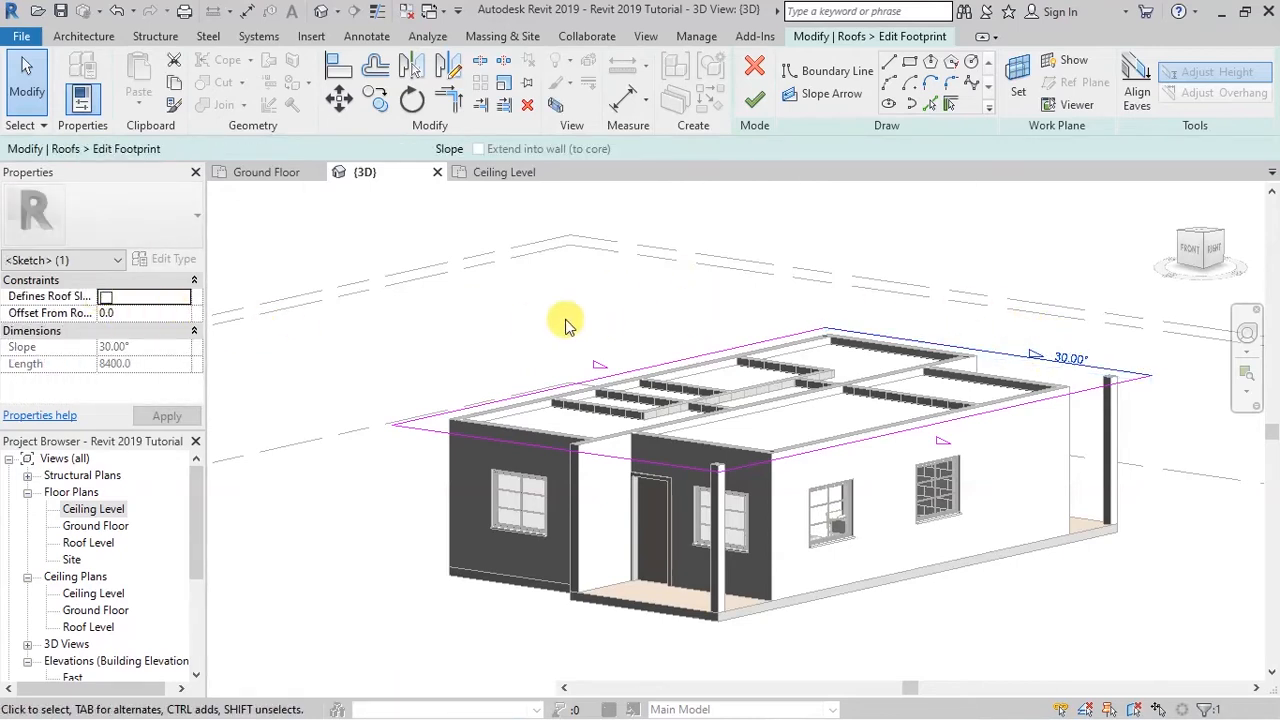
- Set the slope of both long side edges to 22.50° in the finished roof footprint and save the project
click(650, 365)
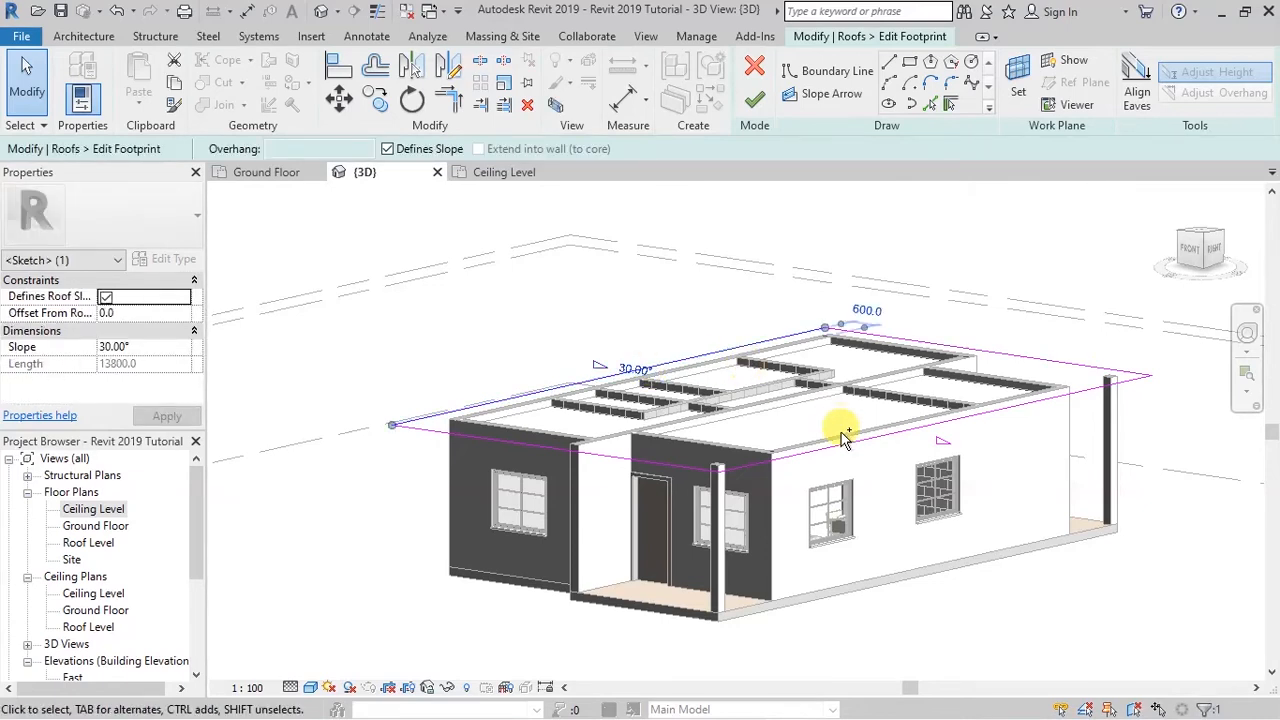
ctrl+click(872, 439)
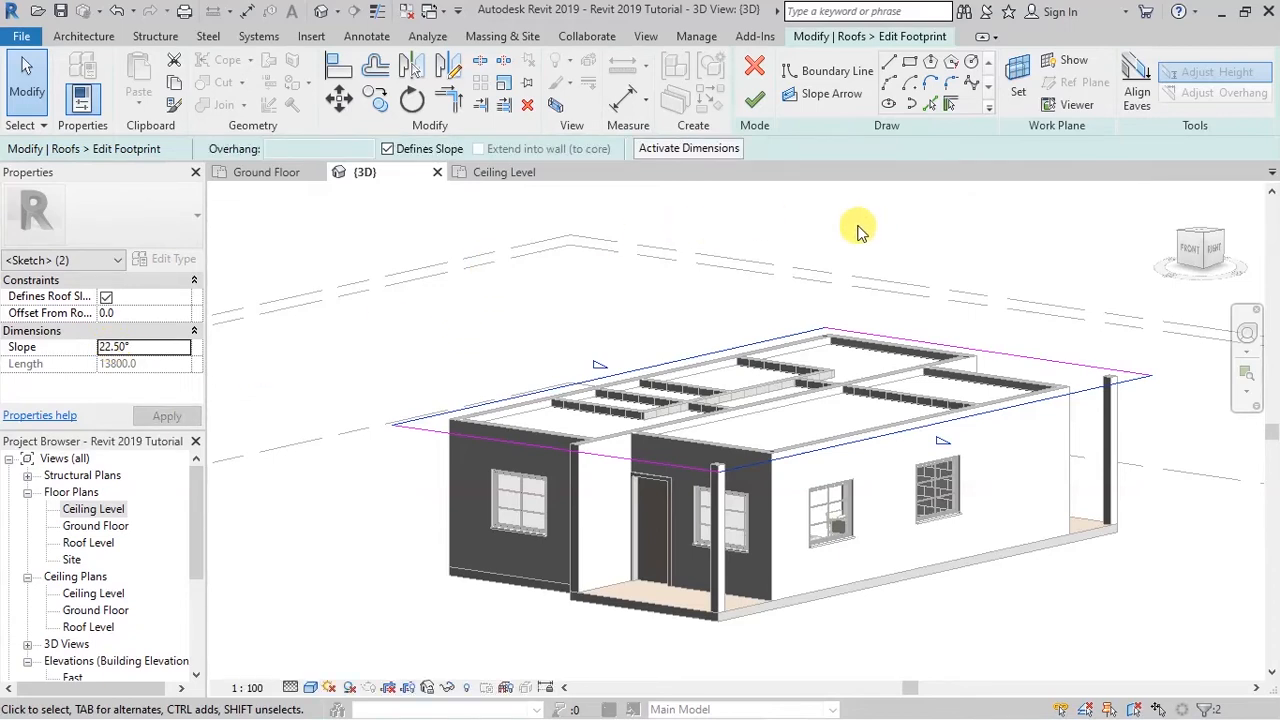
click(758, 102)
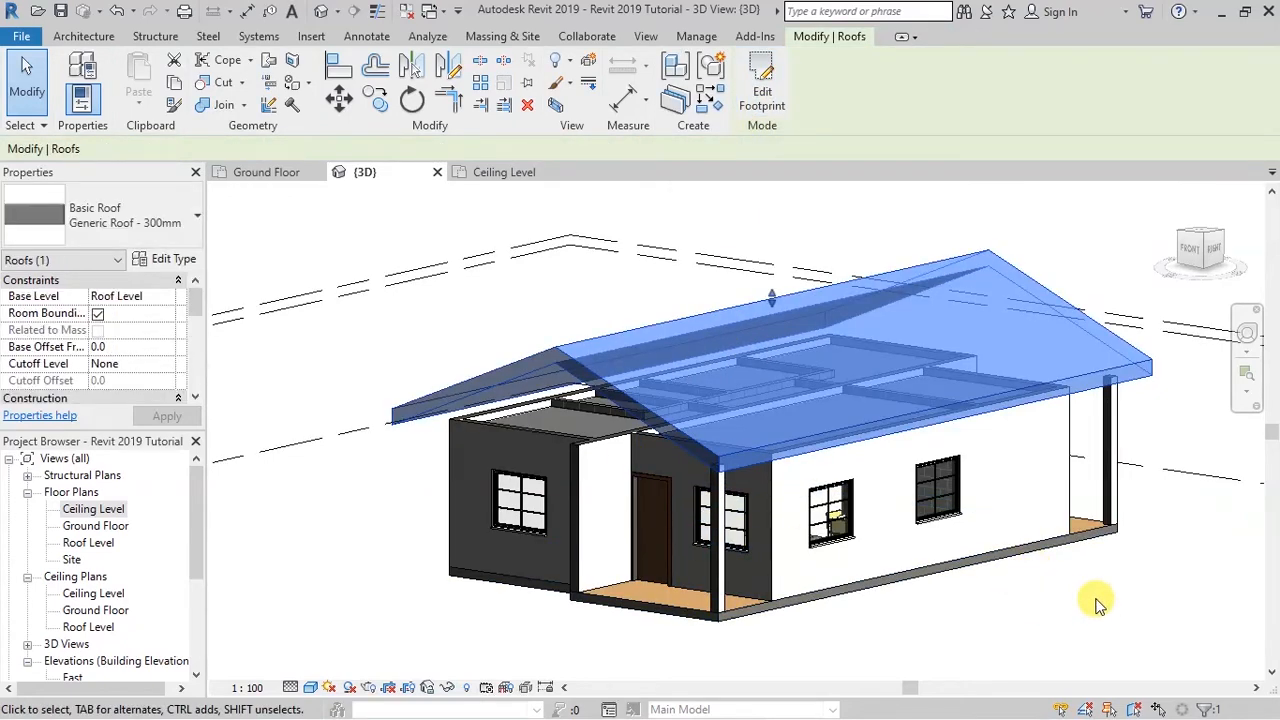
key(Escape)
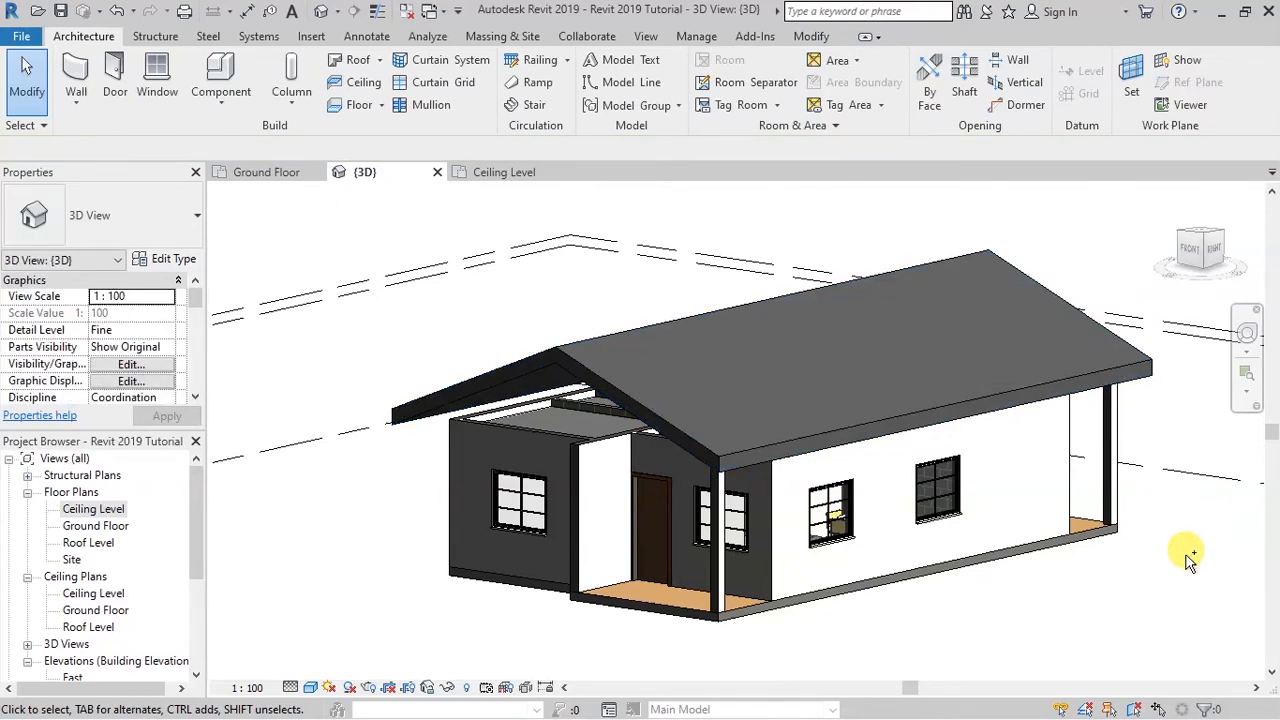
key(ctrl+s)
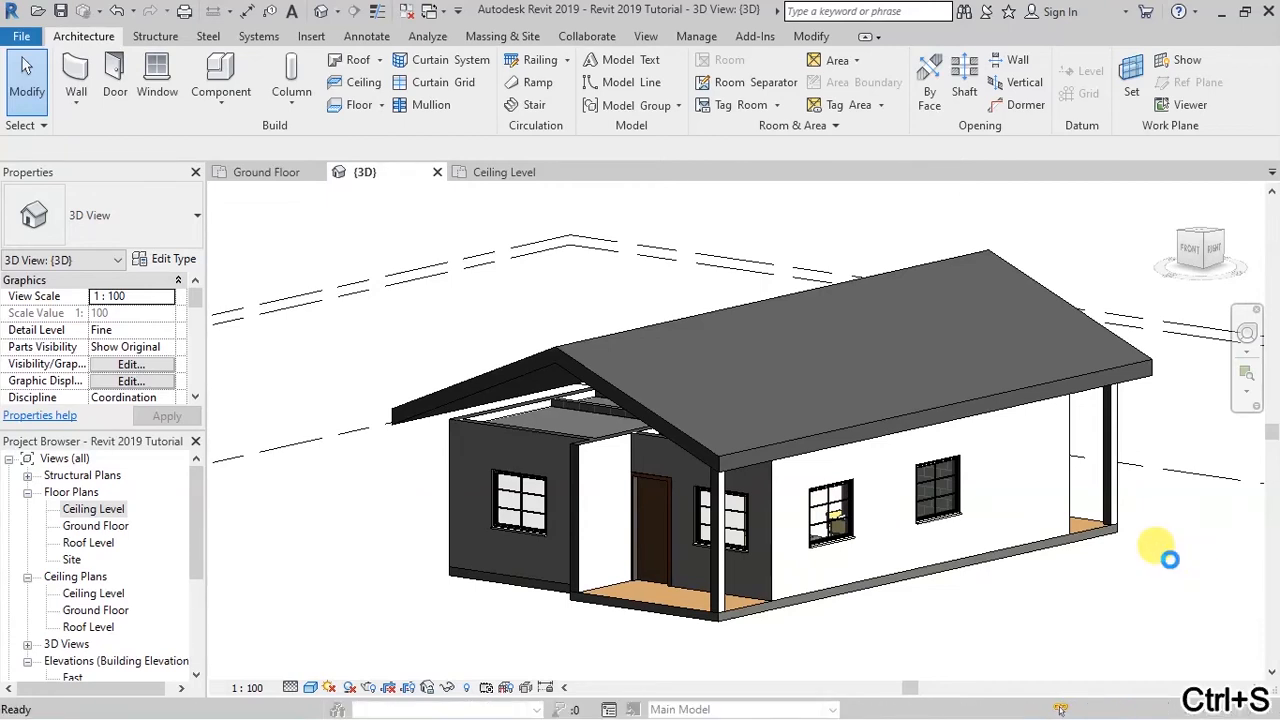
- Attach the top of the long outer wall on the bedrooms' side to the underside of the roof
click(1247, 336)
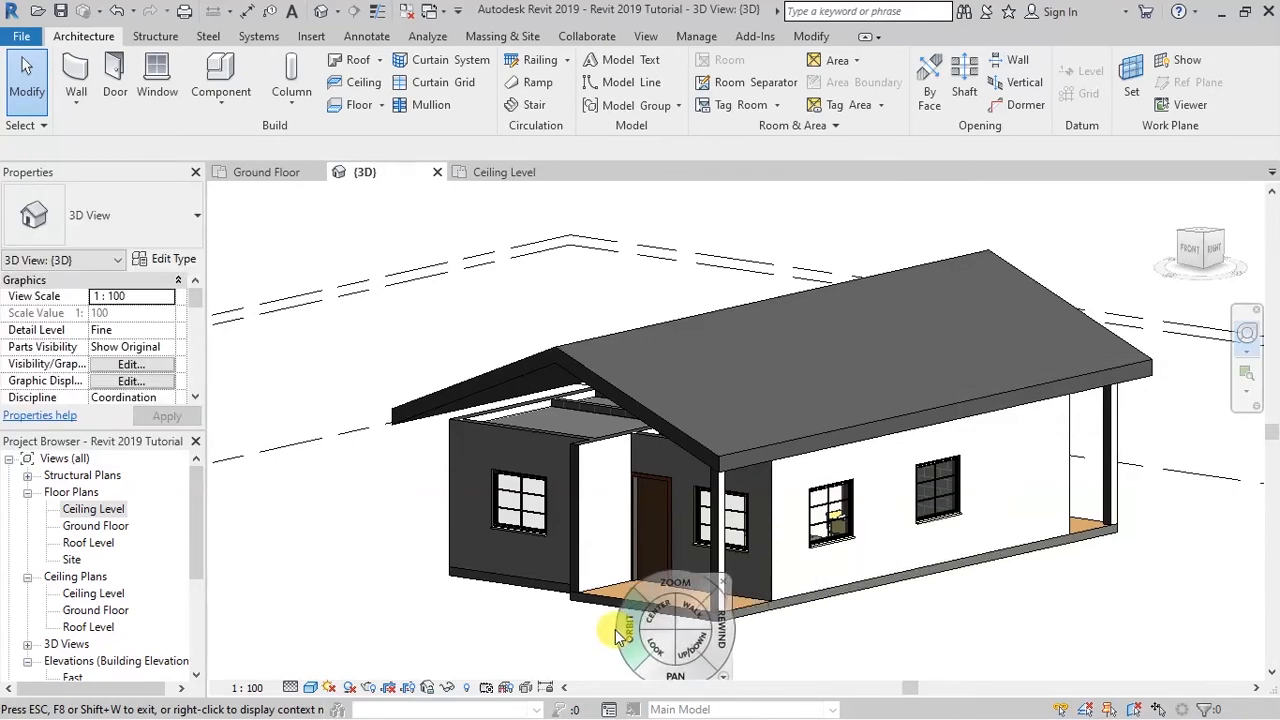
mouse_move(625, 622)
mouse_down()
mouse_move(744, 631)
mouse_move(797, 609)
mouse_move(740, 606)
mouse_move(740, 620)
mouse_up()
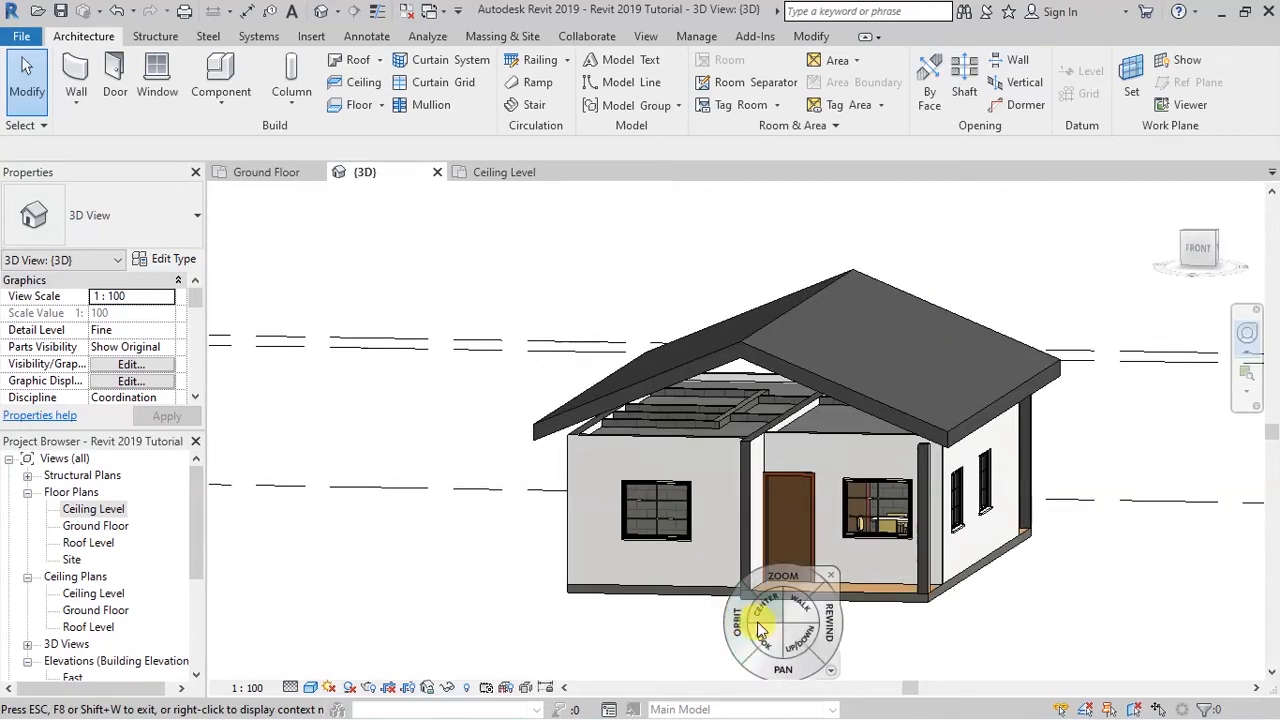
click(1028, 578)
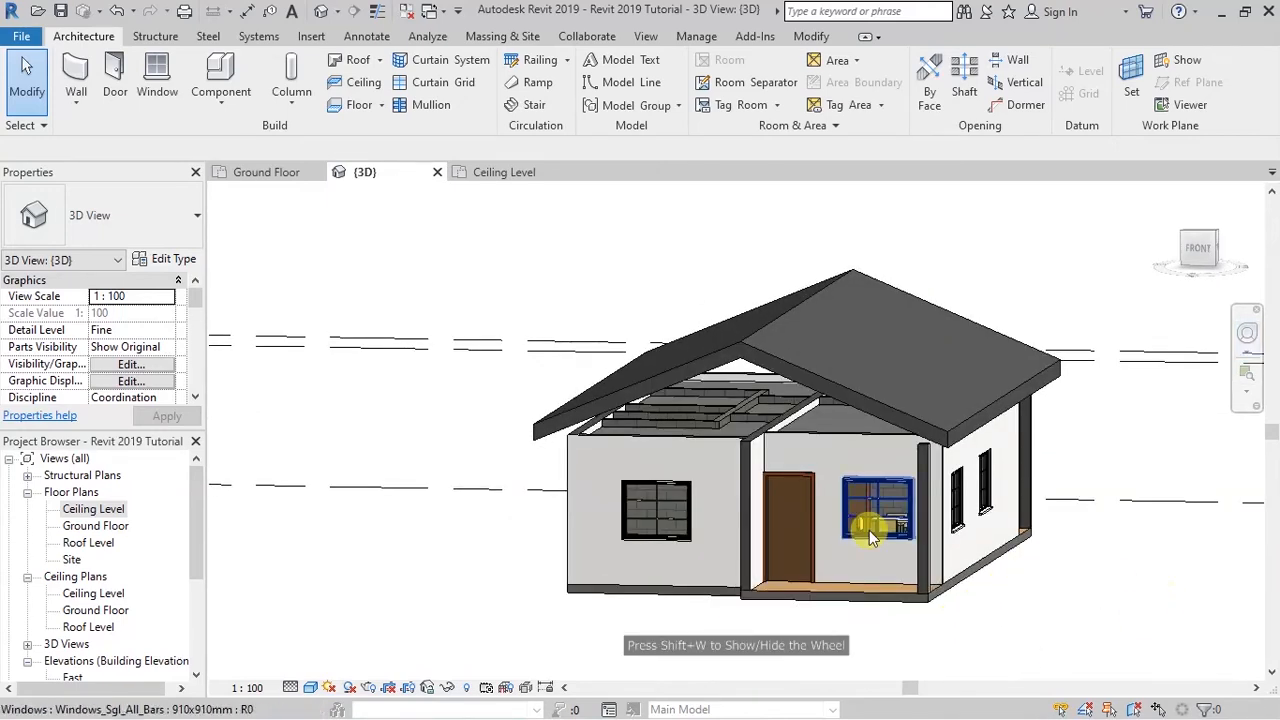
click(805, 443)
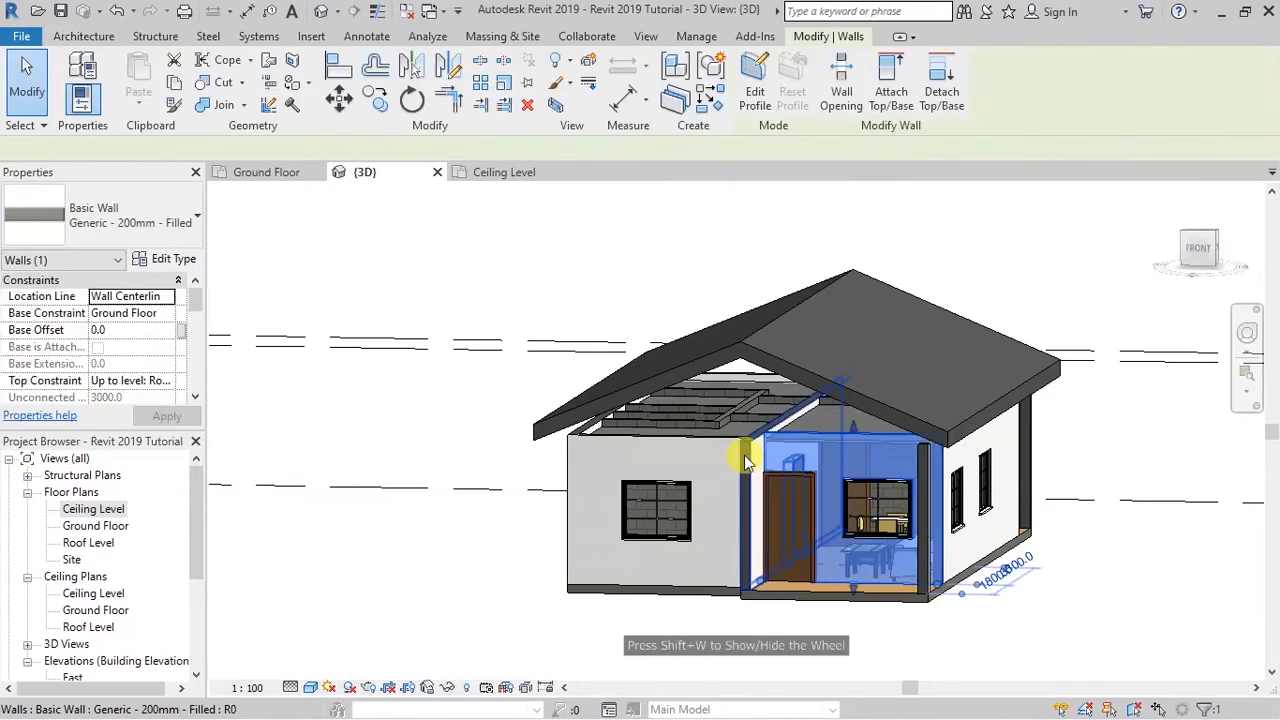
key(Escape)
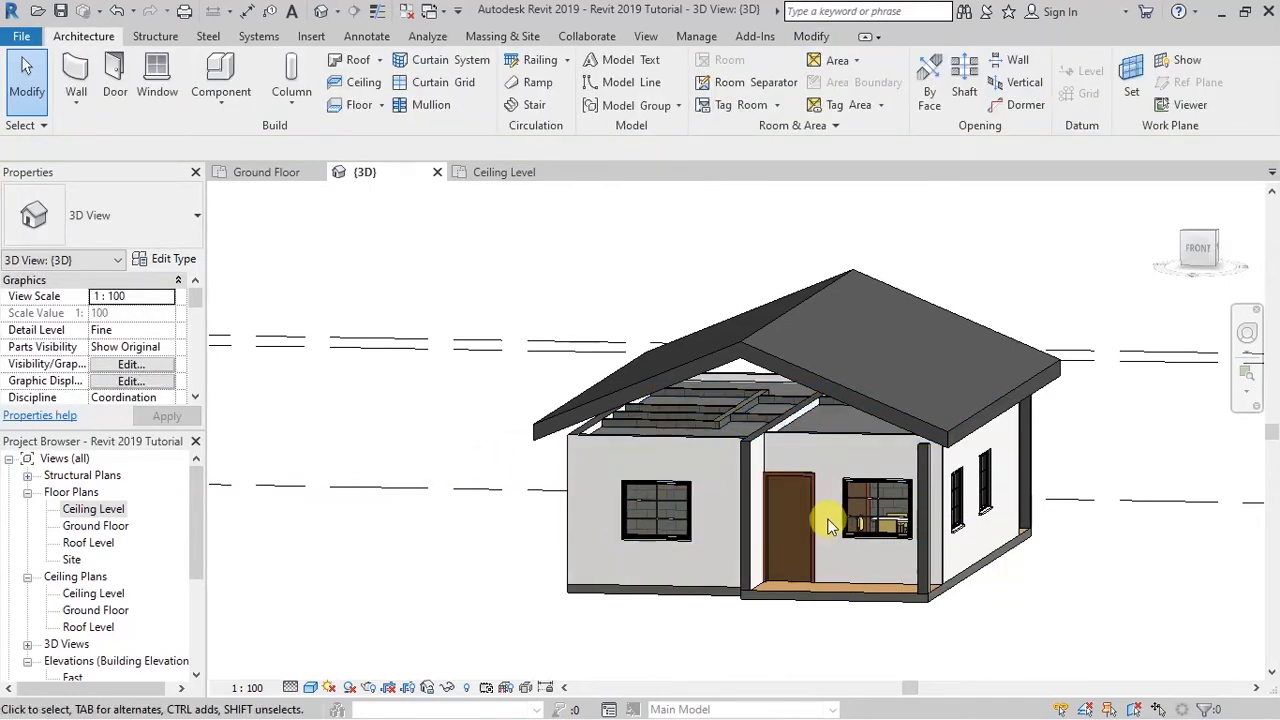
scroll(829, 520, up, 2)
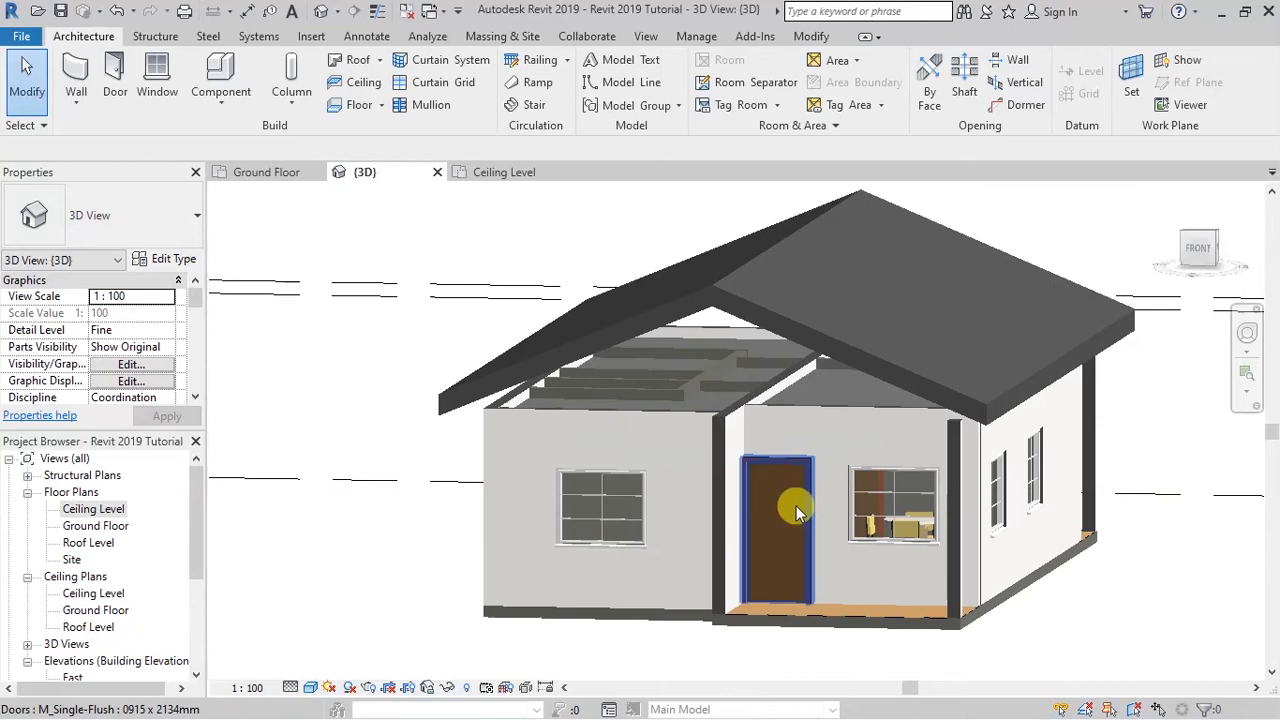
click(508, 400)
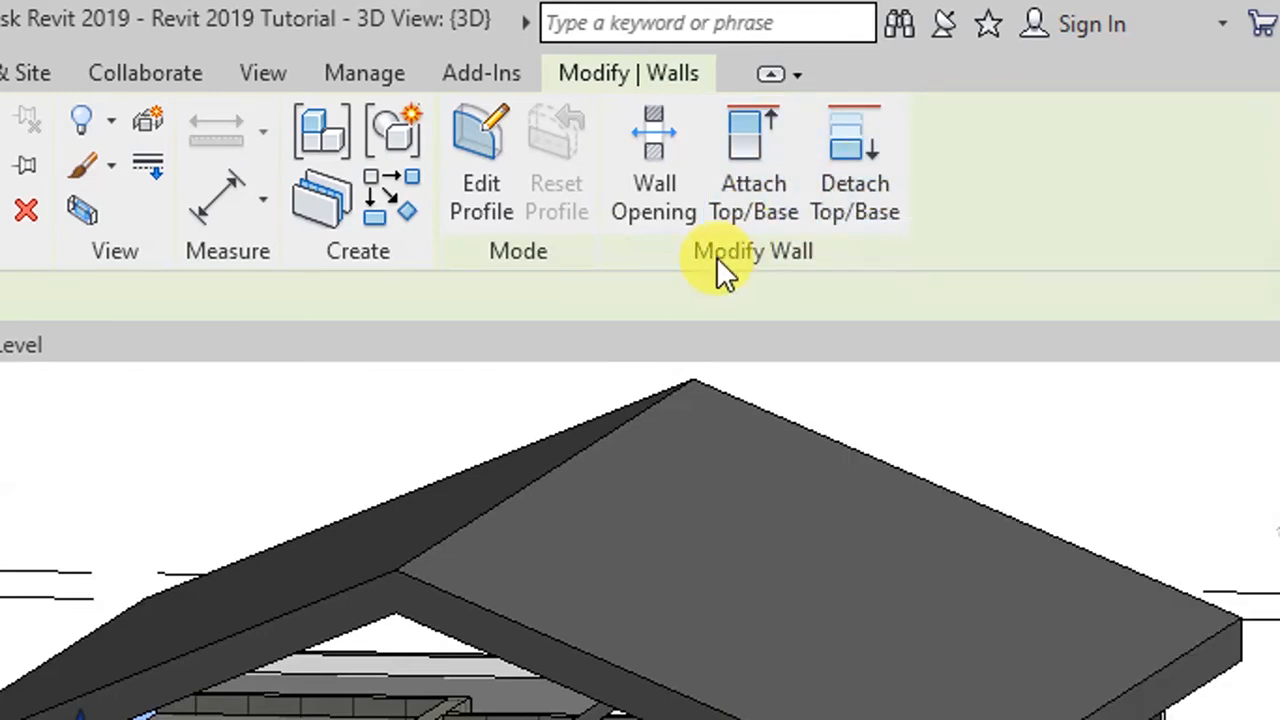
click(748, 190)
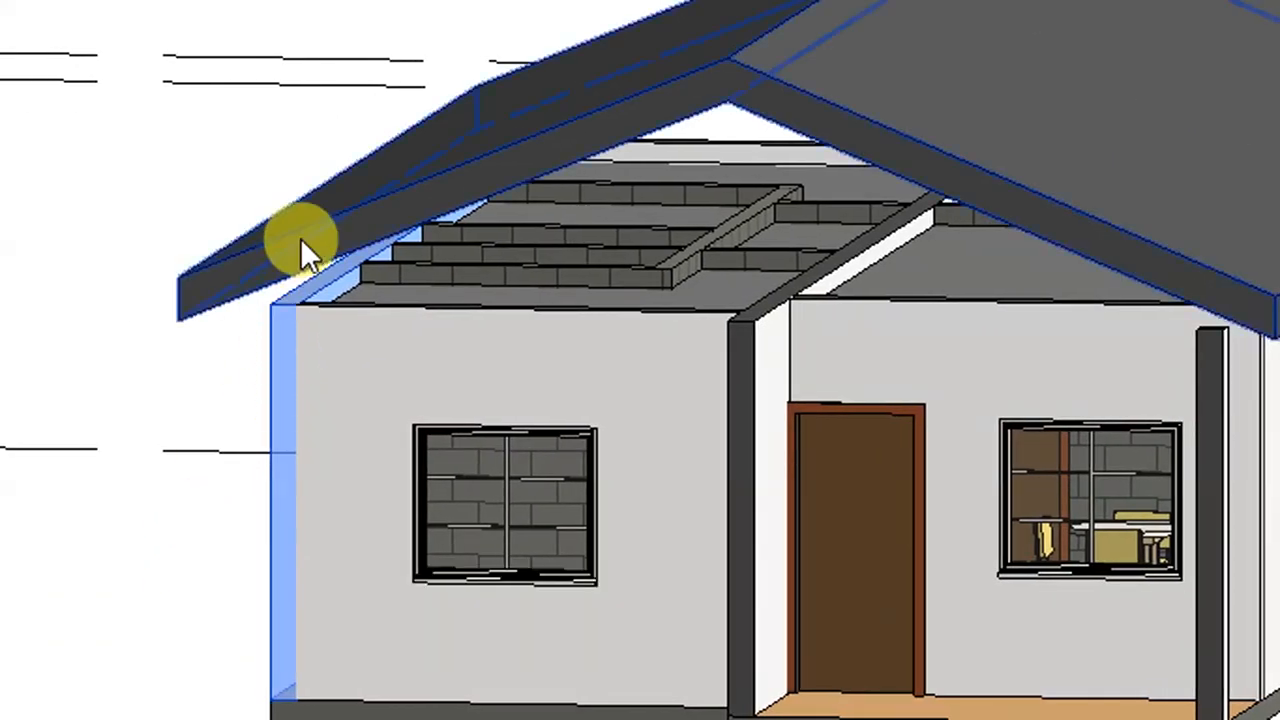
click(300, 240)
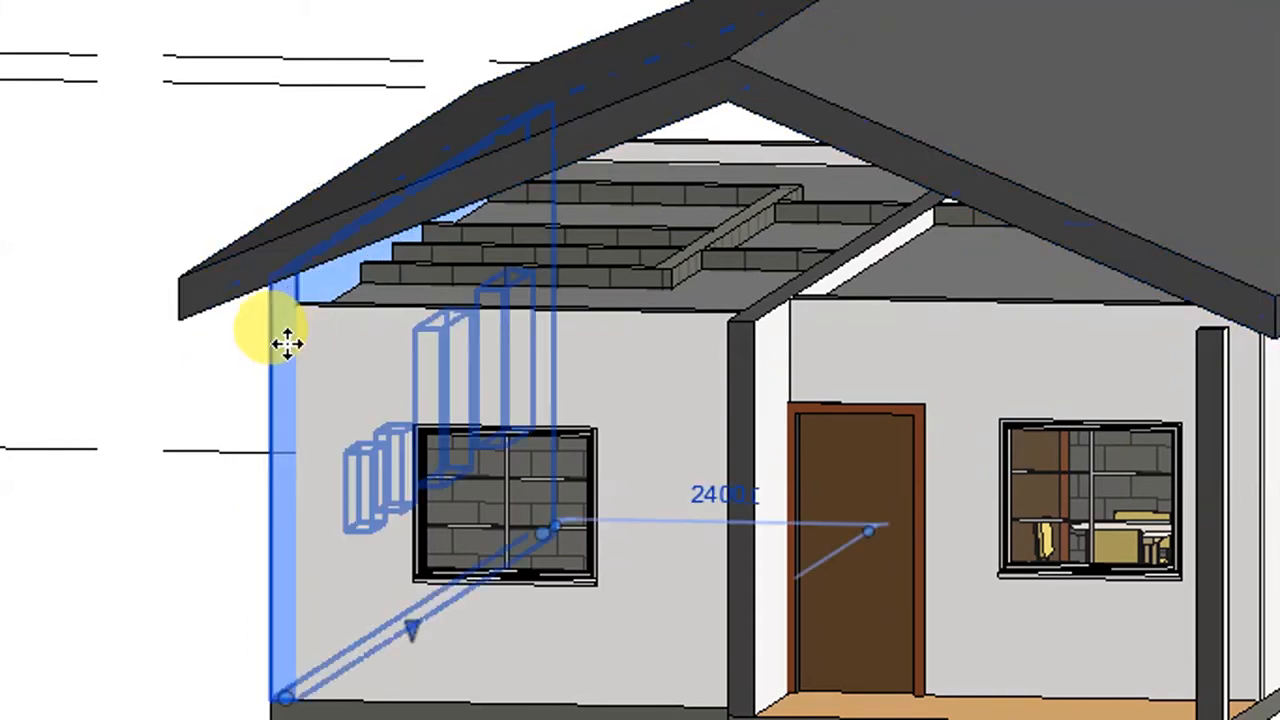
click(163, 178)
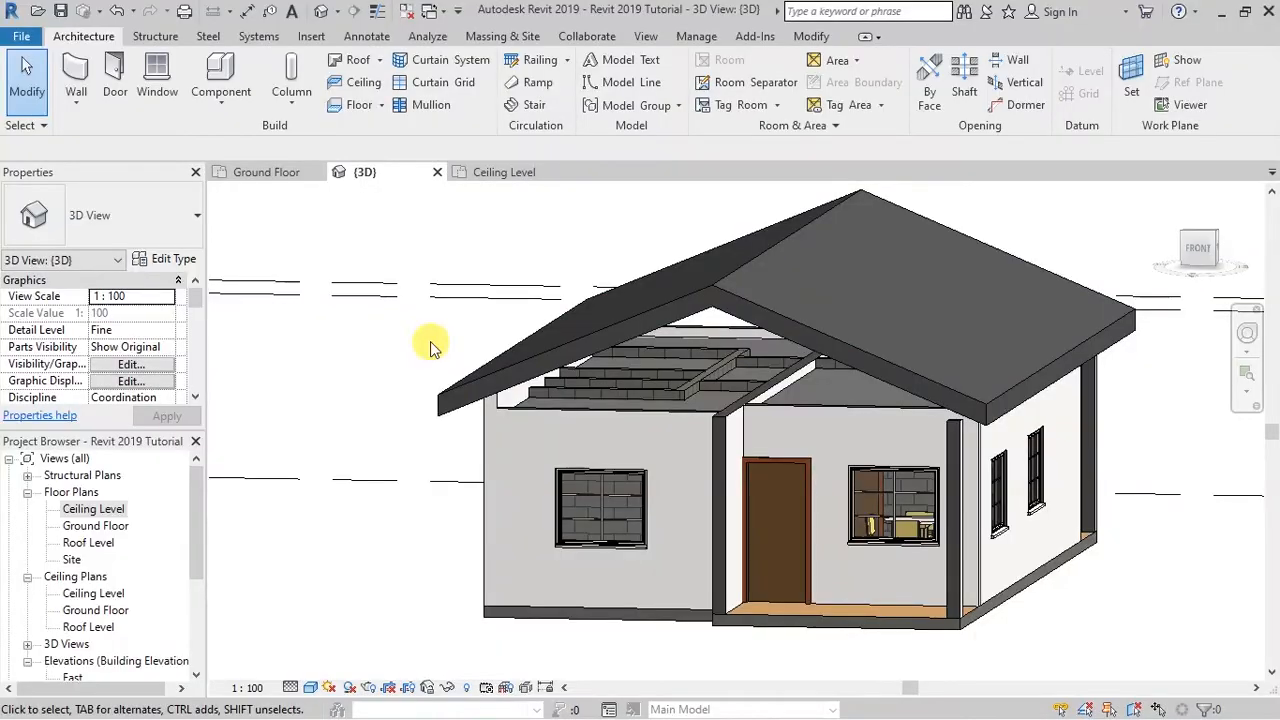
- Attach the top of the wall under the ridge, between the front bedroom and the entry porch, to the roof
click(722, 427)
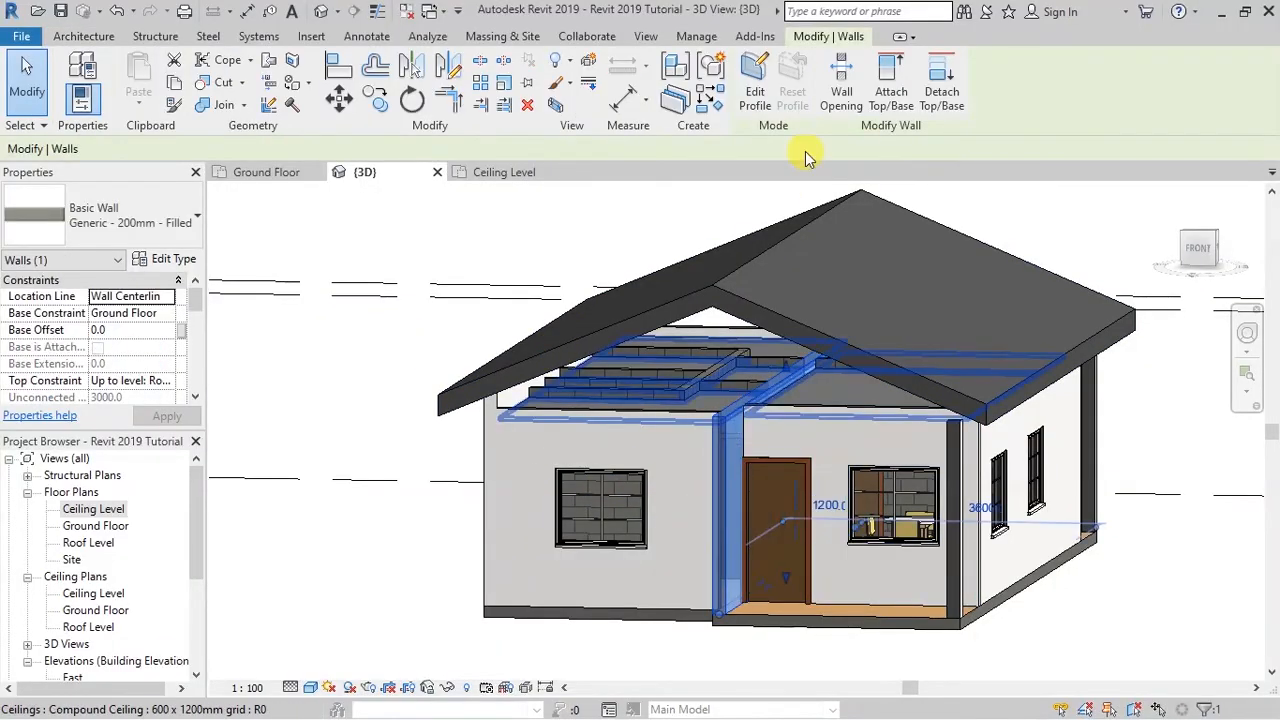
click(895, 80)
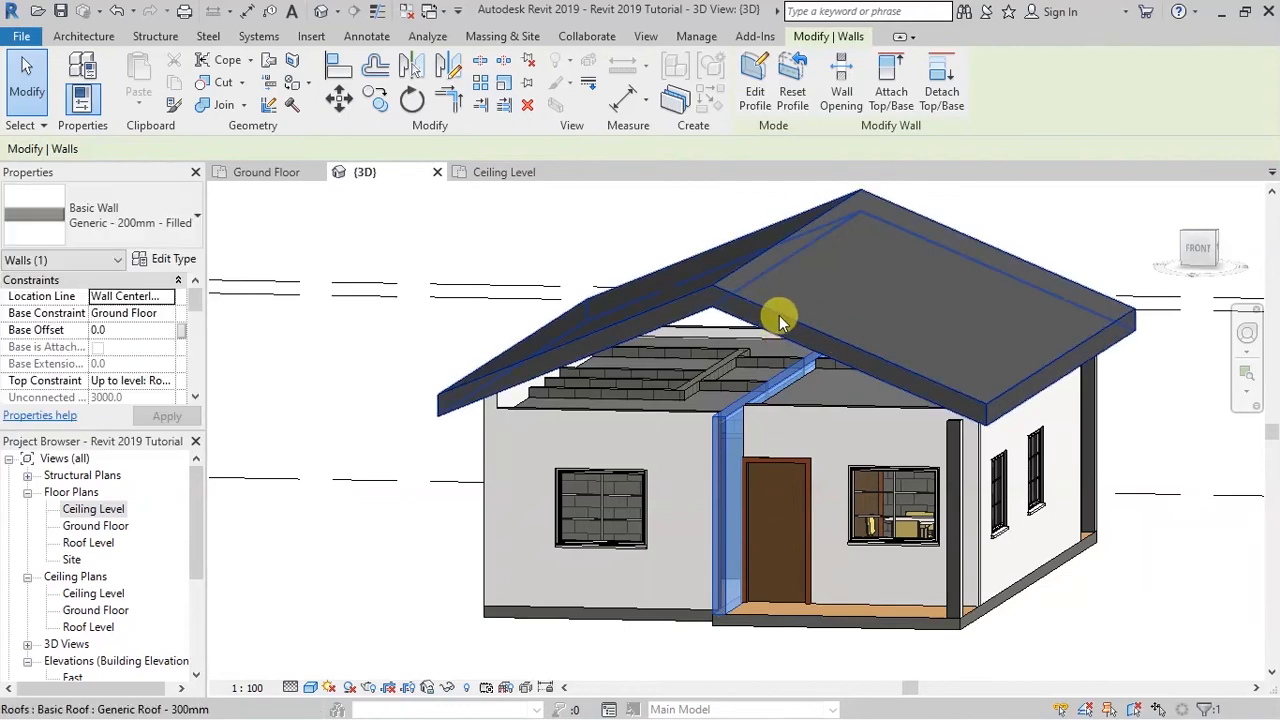
click(710, 248)
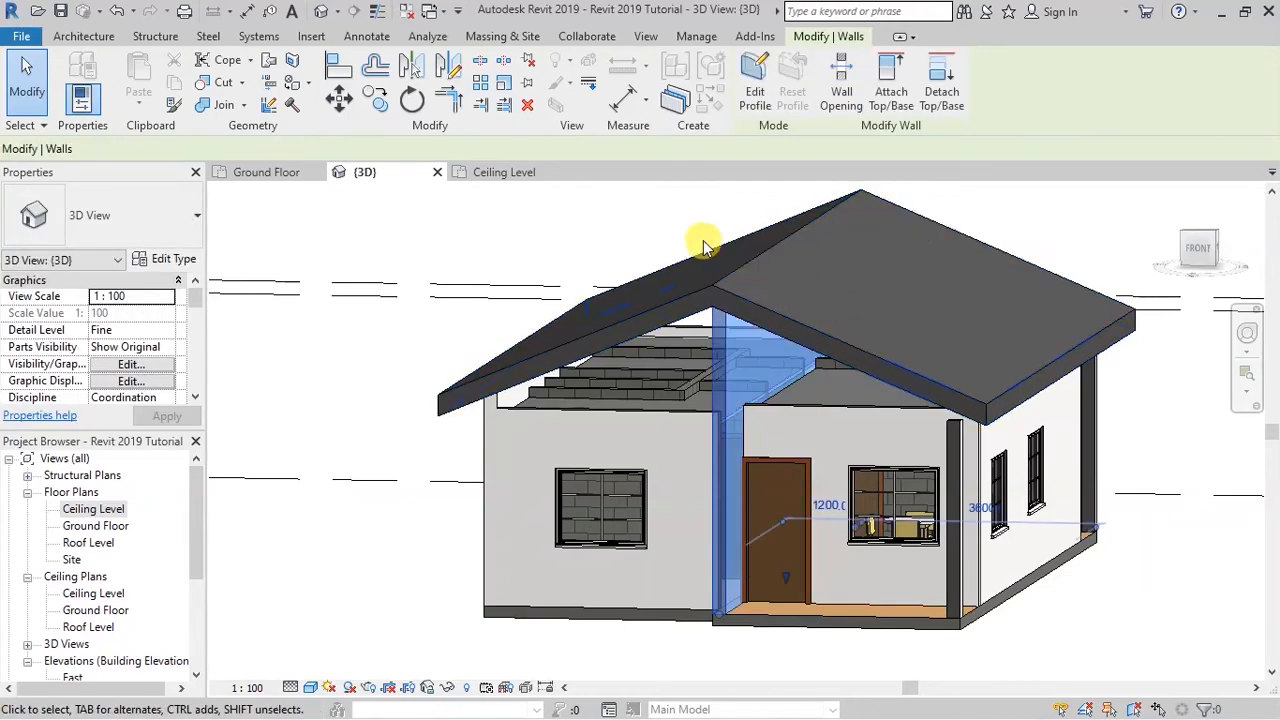
click(634, 207)
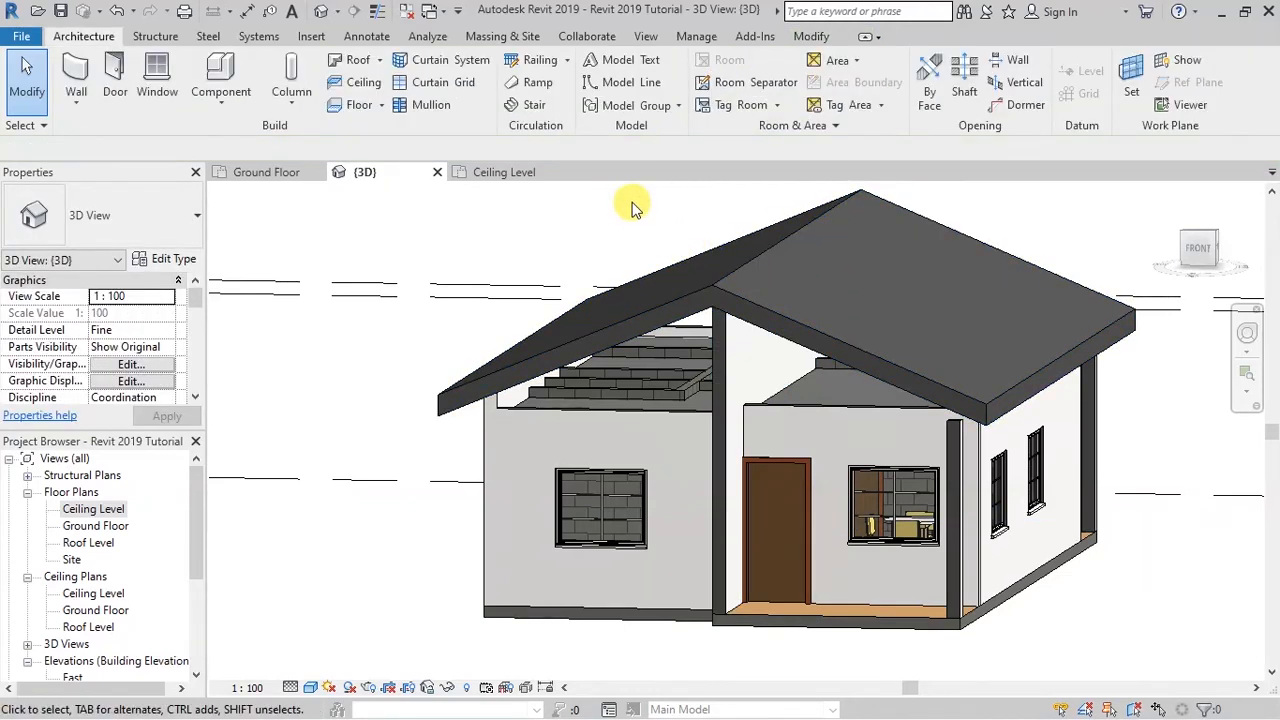
- Attach the top of the front bedroom's windowed gable wall to the roof
click(665, 416)
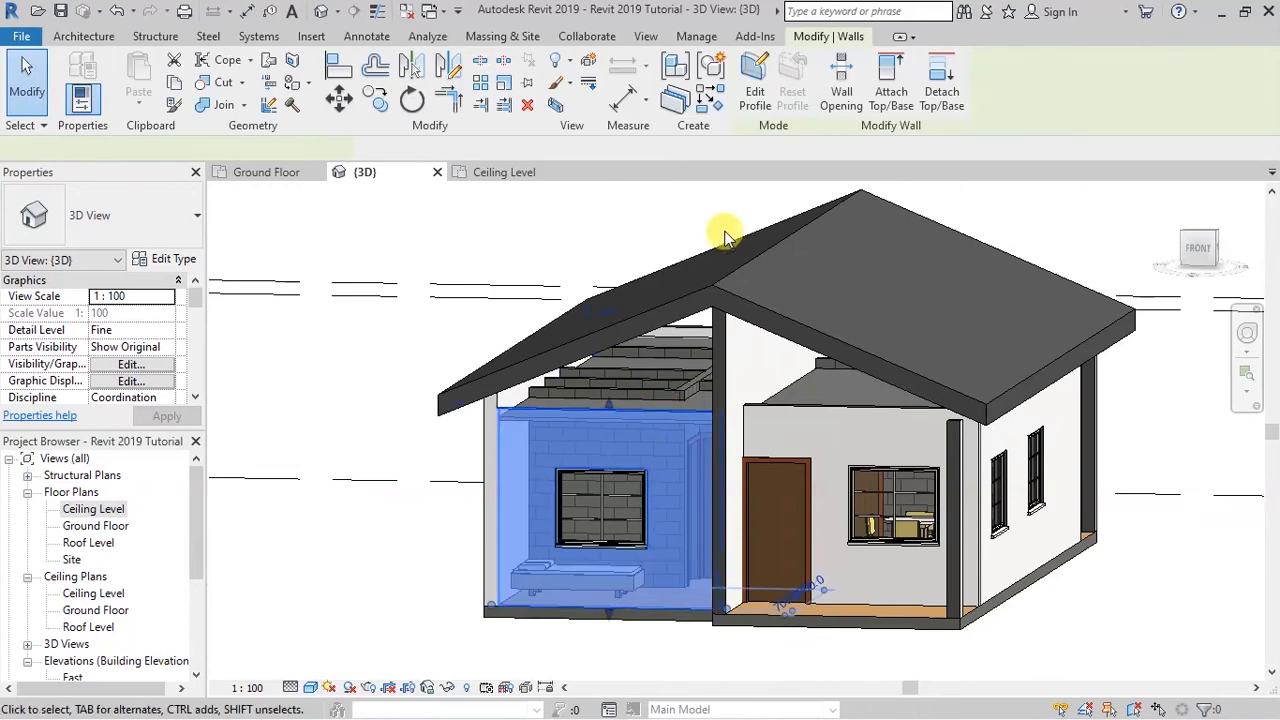
click(888, 82)
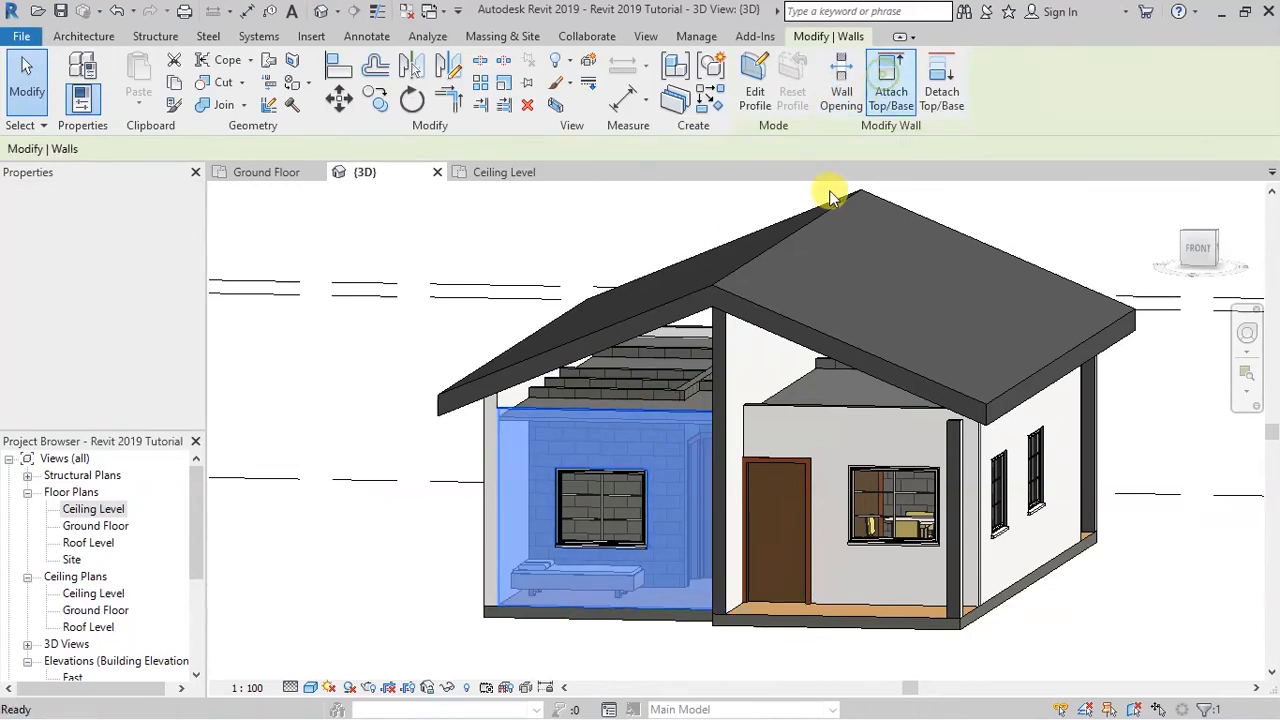
click(685, 304)
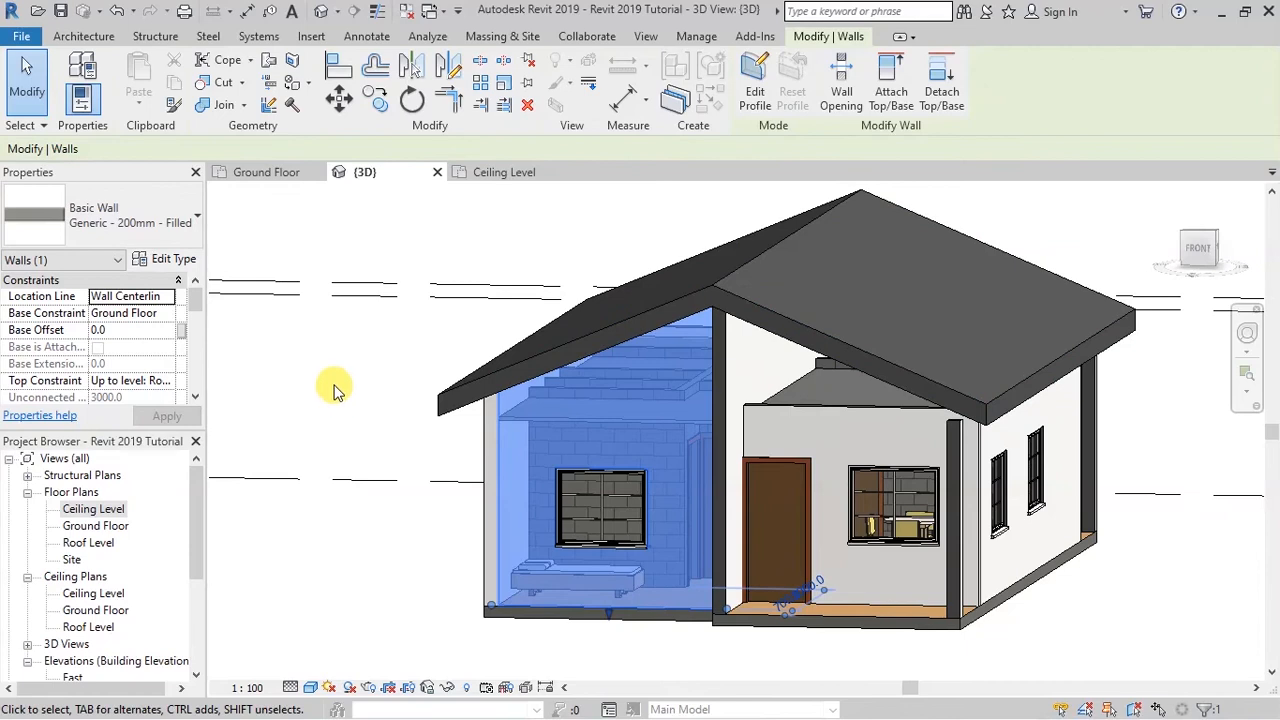
click(335, 390)
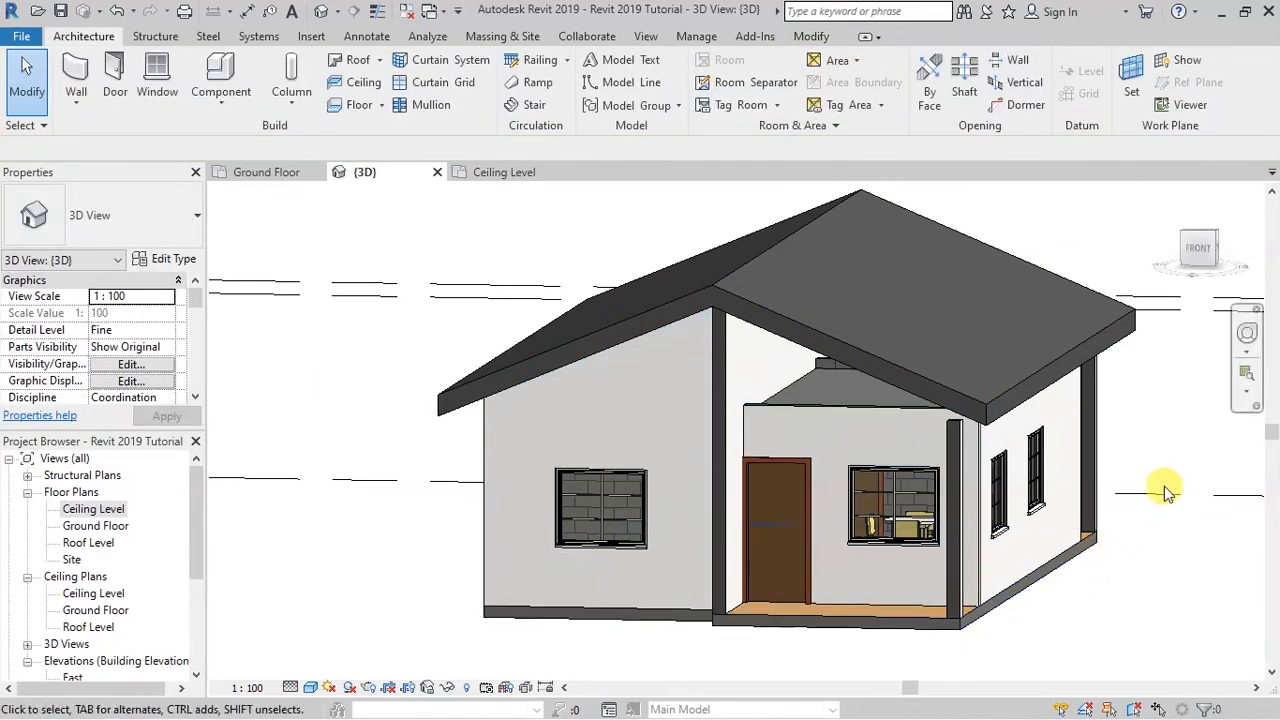
- Attach the top of the long Living-side wall with two windows to the roof
click(1247, 333)
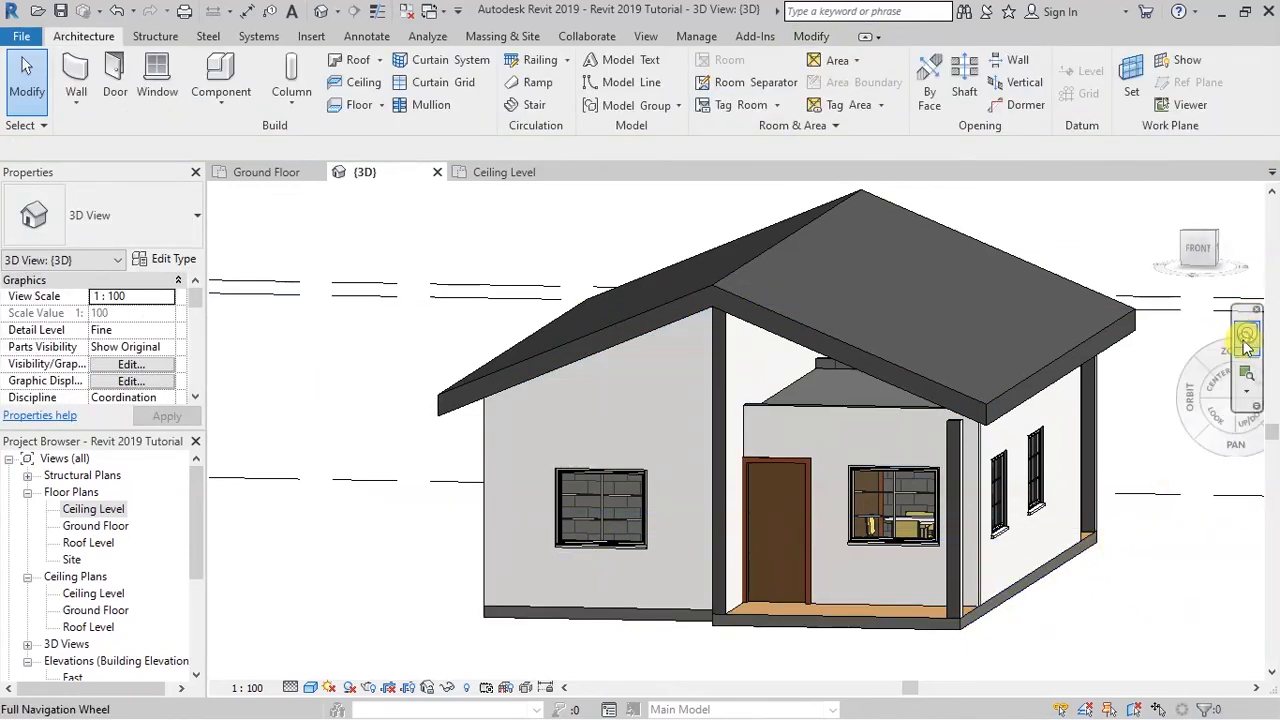
drag(1191, 403, 1114, 389)
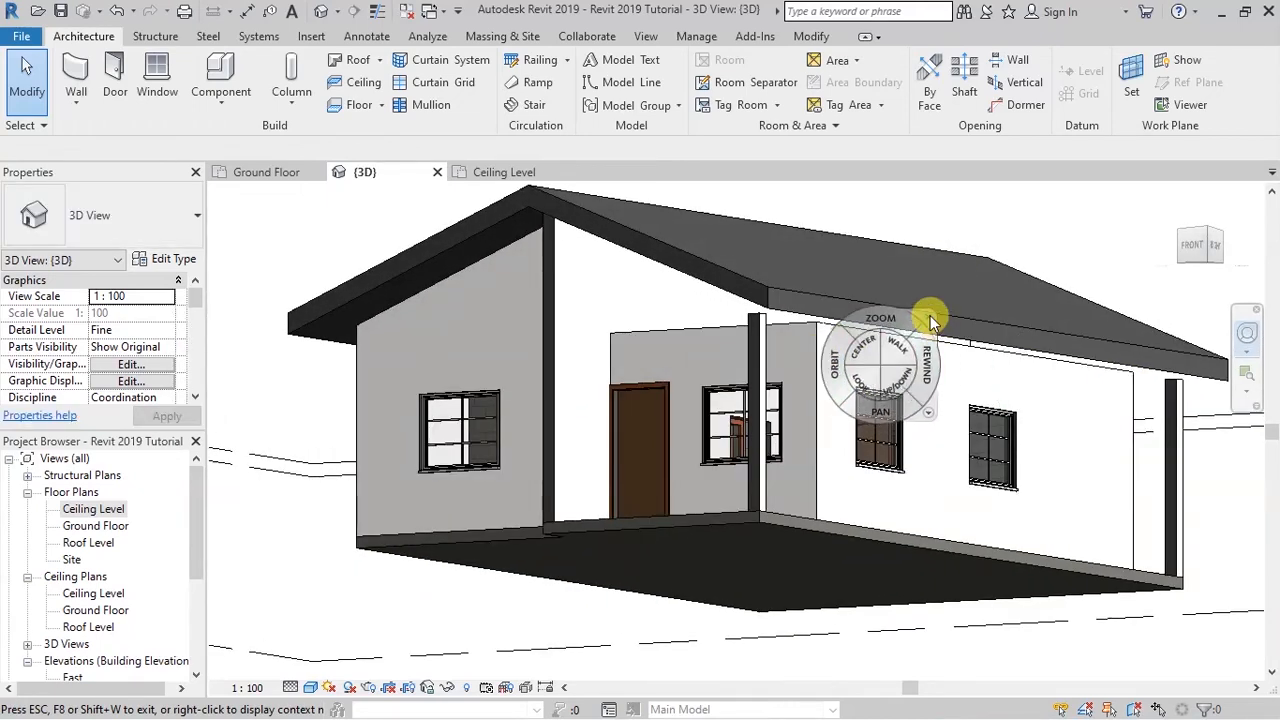
key(Escape)
click(836, 333)
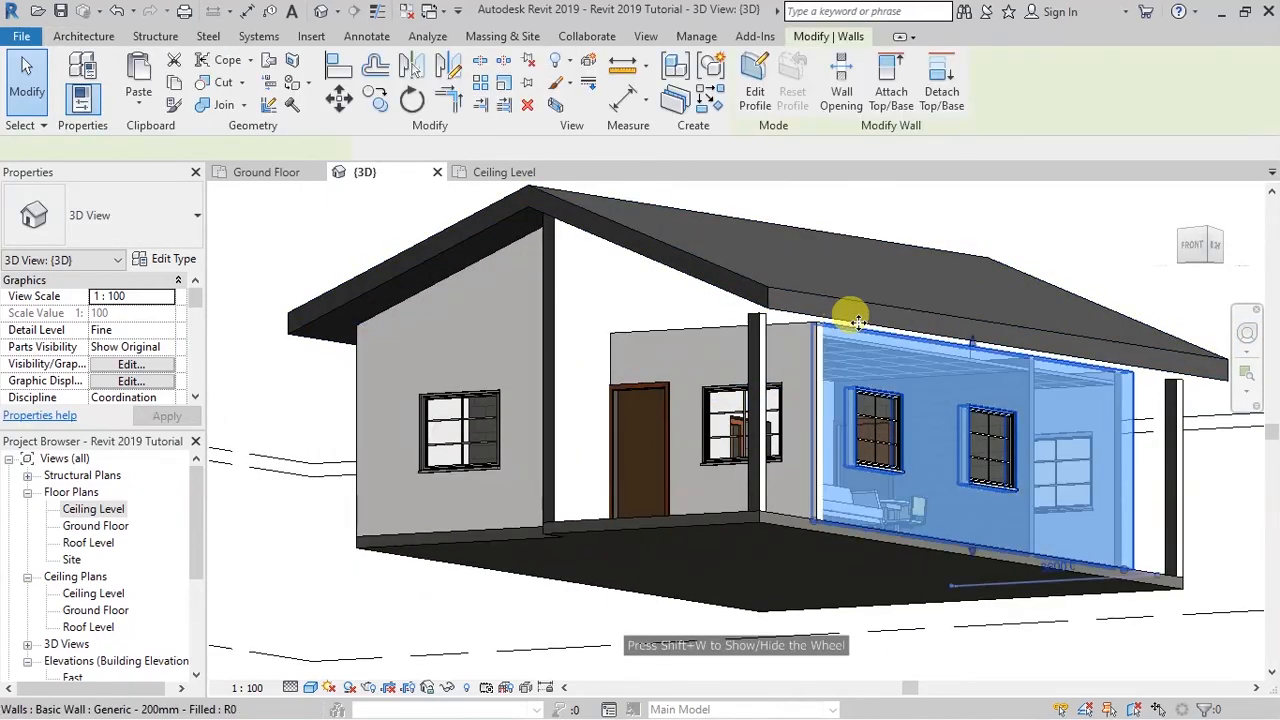
click(891, 80)
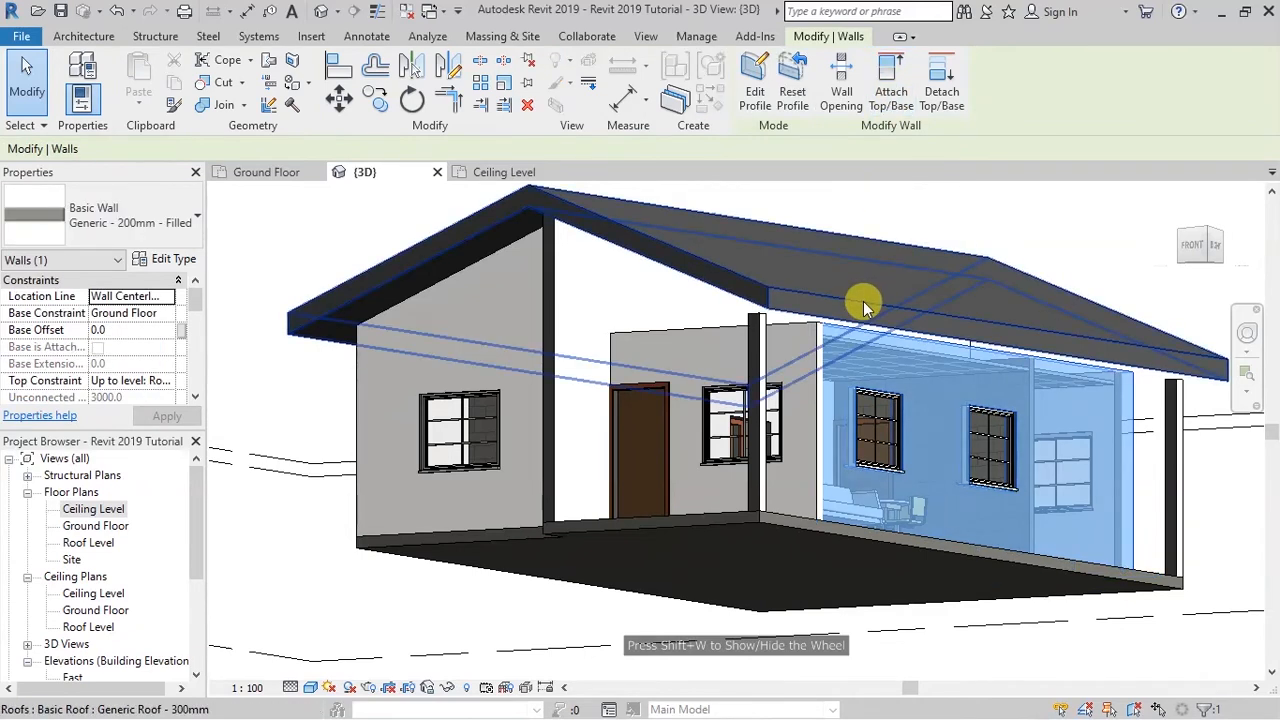
click(862, 298)
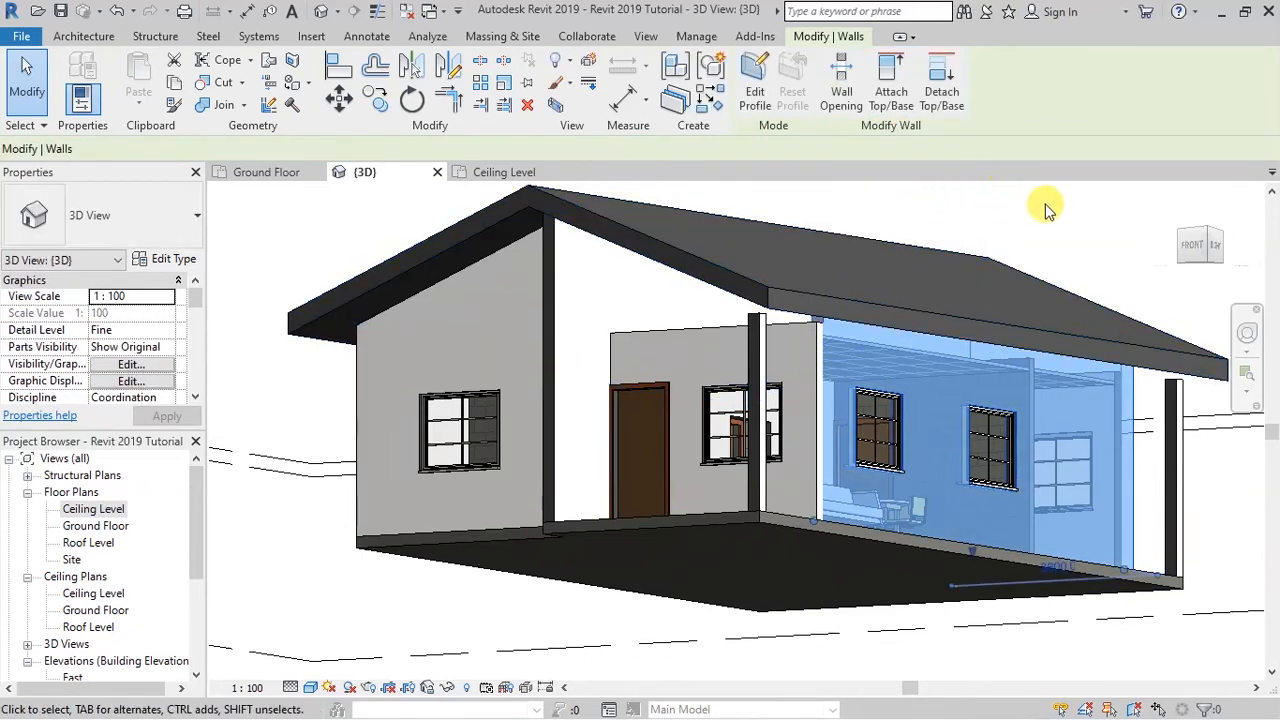
click(1045, 204)
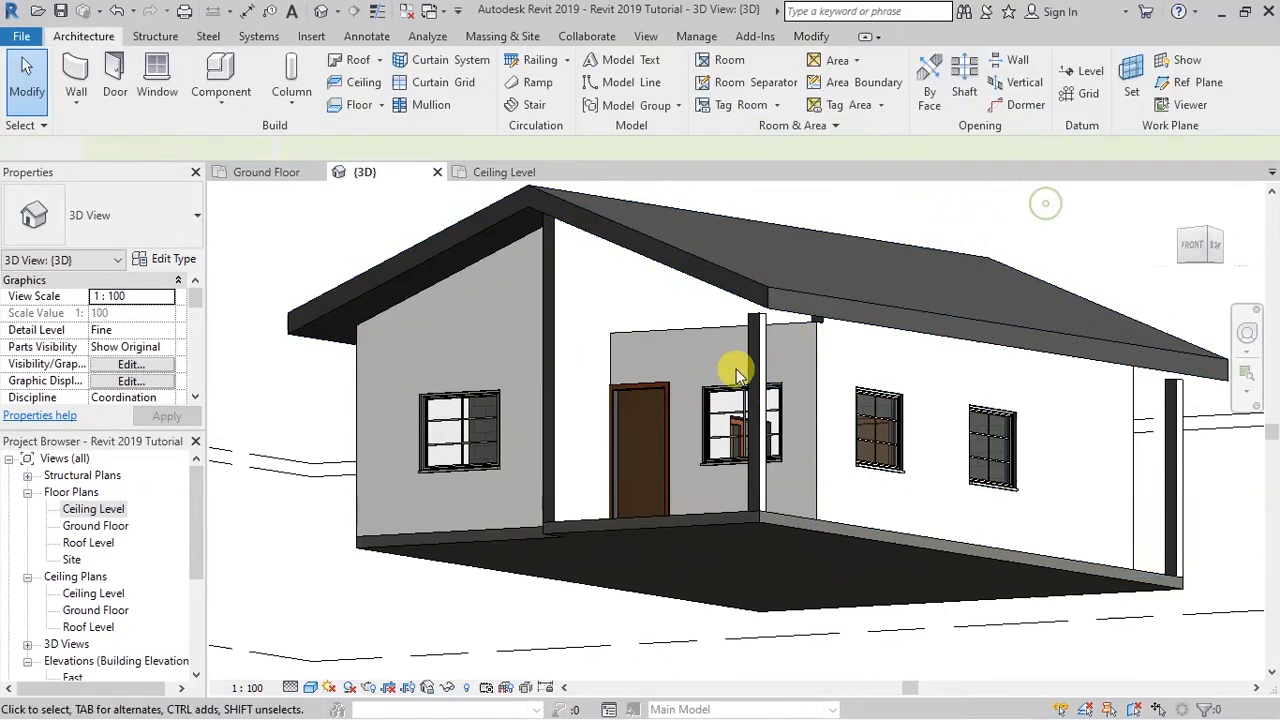
- Attach the top of the recessed front wall containing the entry door and window to the roof
click(780, 237)
click(891, 80)
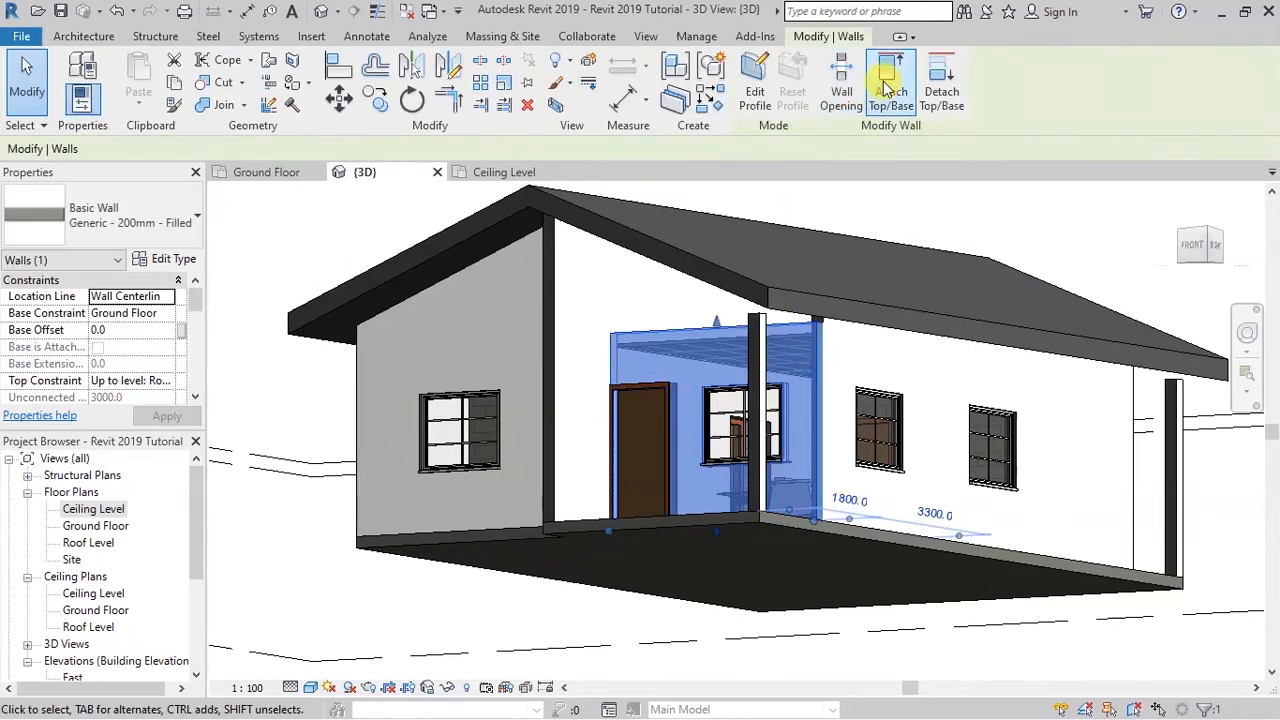
click(748, 287)
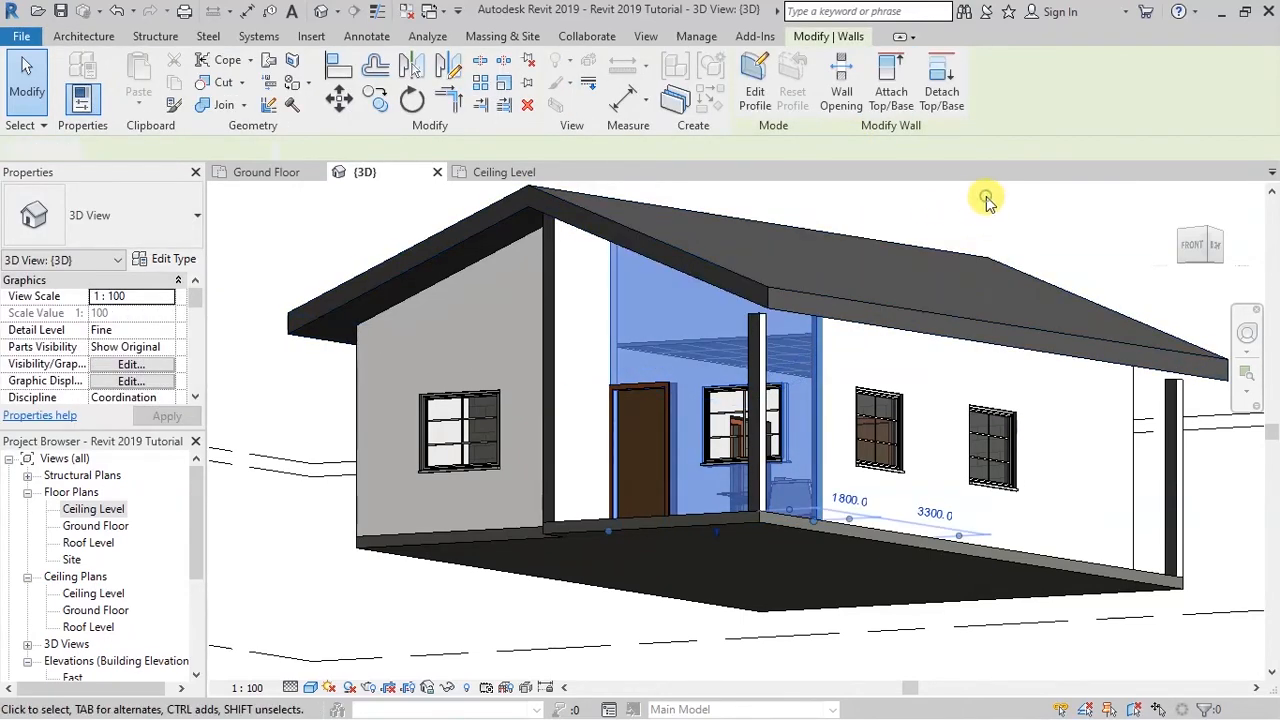
click(986, 200)
- Attach the top of the short wall pier at the entry porch's outer front corner to the roof
click(758, 321)
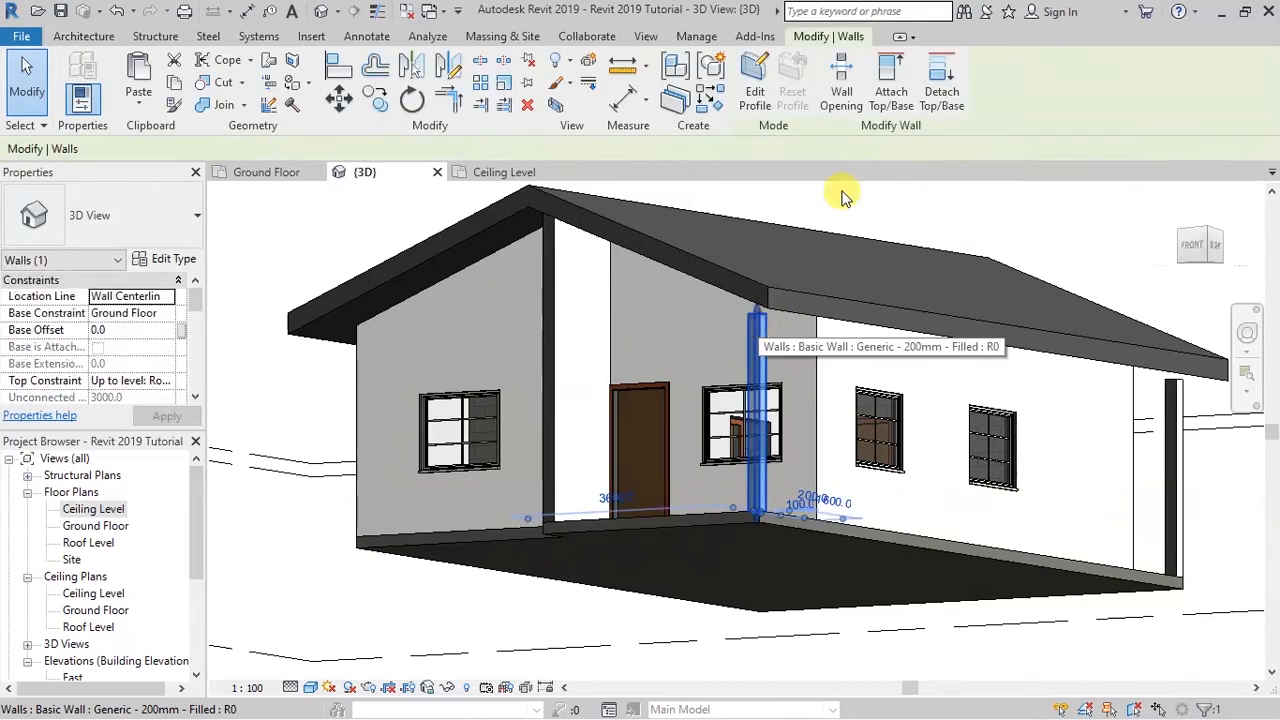
click(891, 92)
click(800, 293)
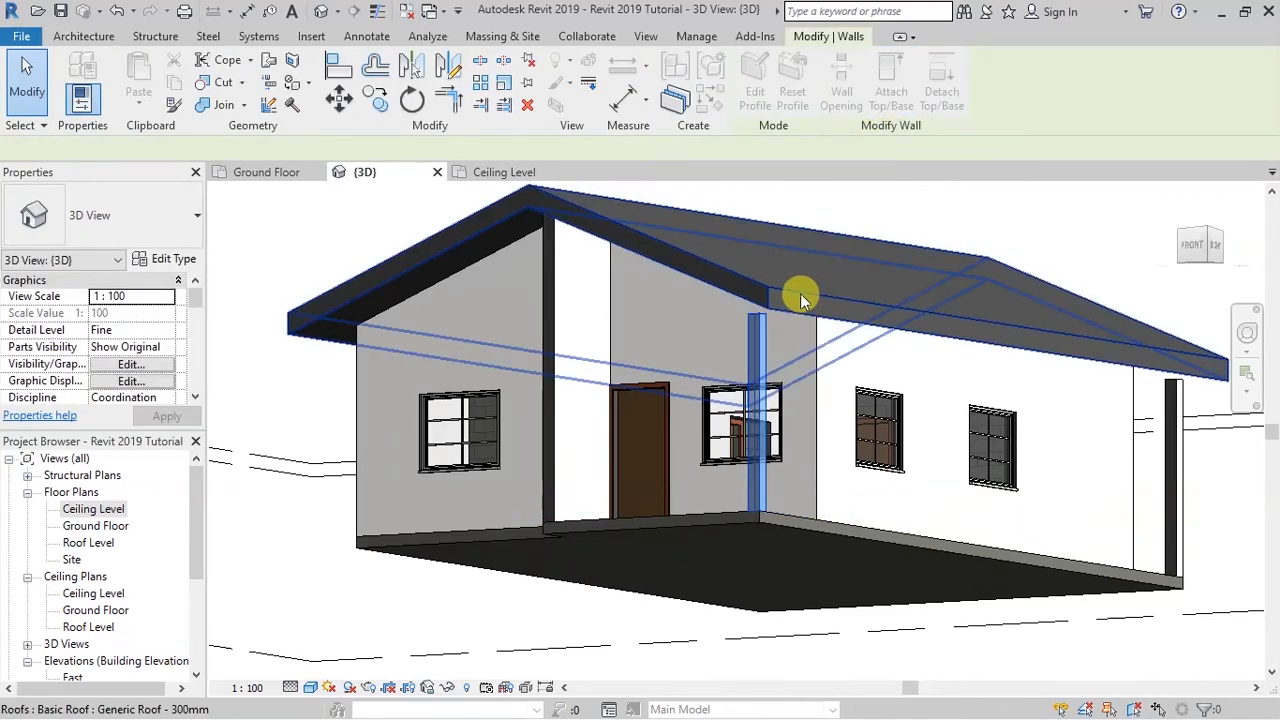
click(1020, 200)
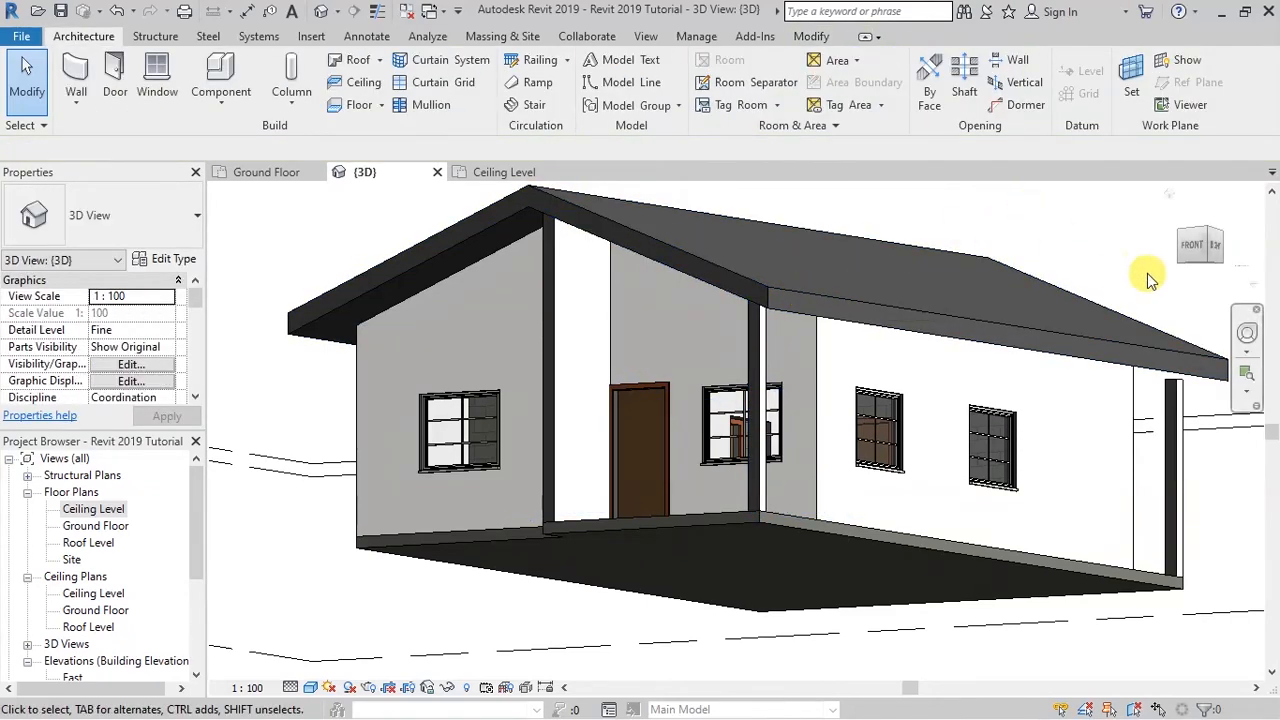
- Attach the top of the recessed rear wall containing the door and window to the roof
click(1245, 335)
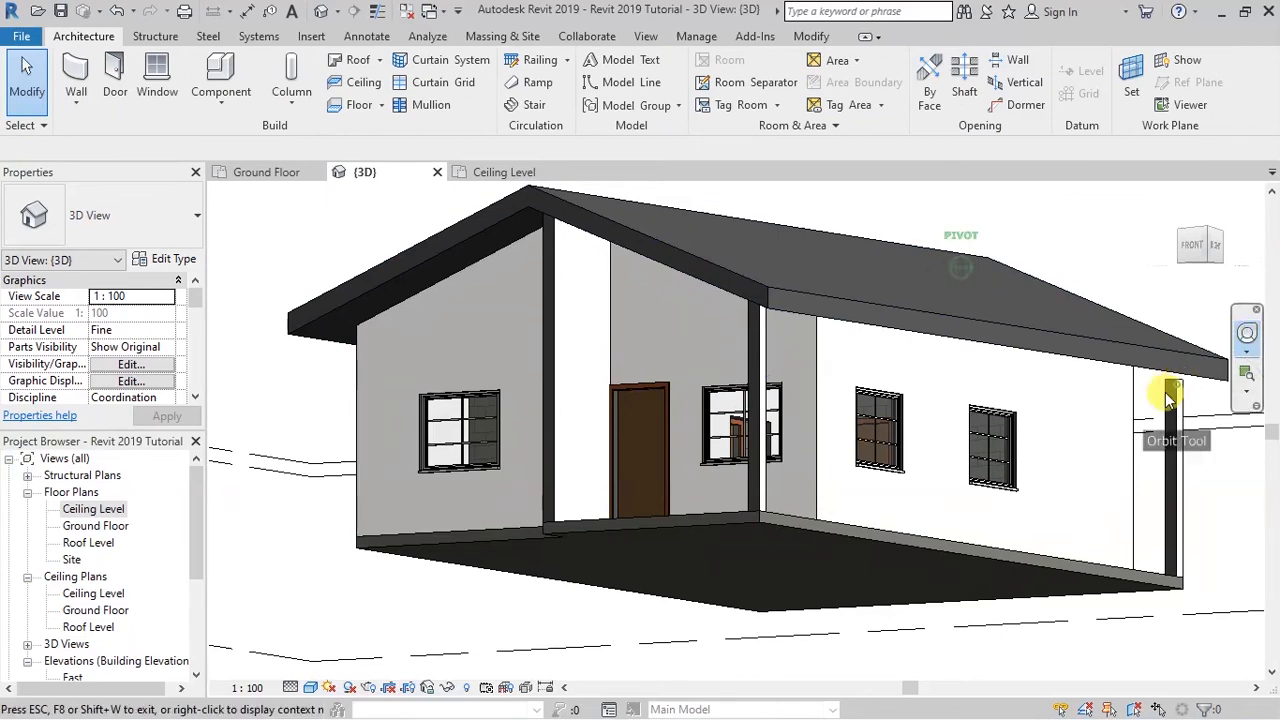
mouse_move(847, 283)
mouse_down()
mouse_move(812, 360)
mouse_move(756, 373)
mouse_move(443, 309)
mouse_move(486, 312)
mouse_up()
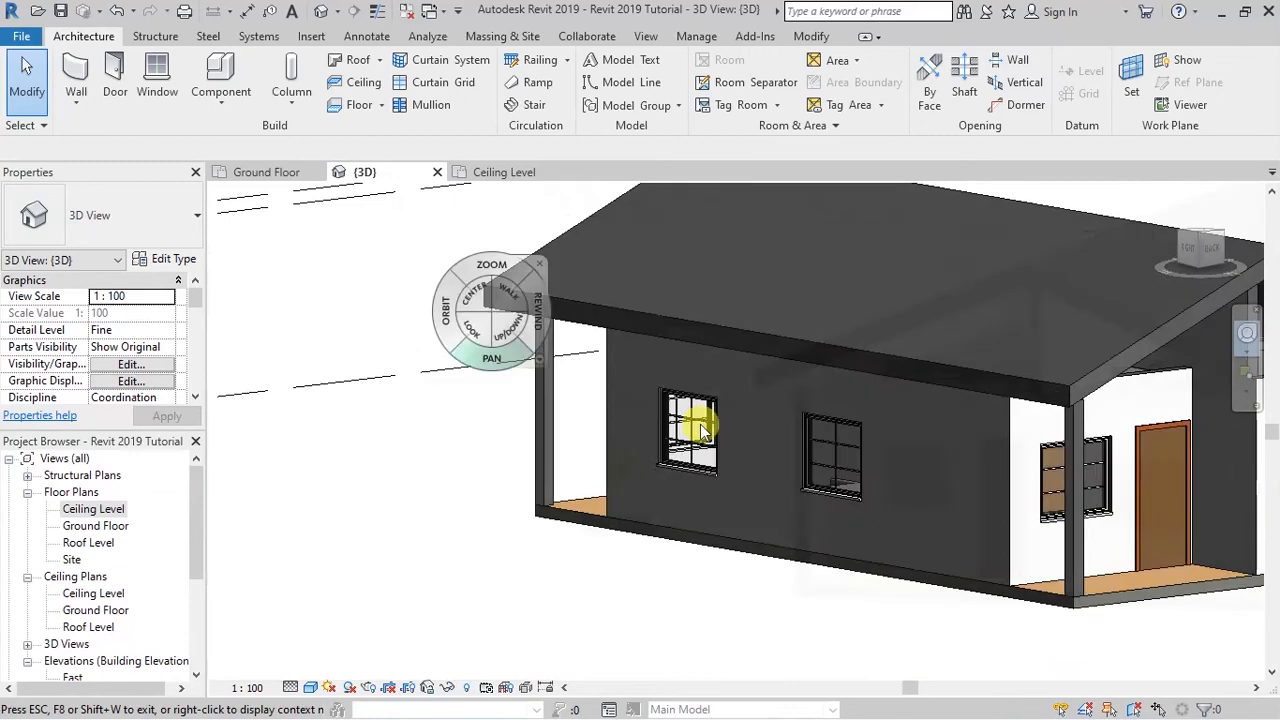
drag(465, 435, 812, 480)
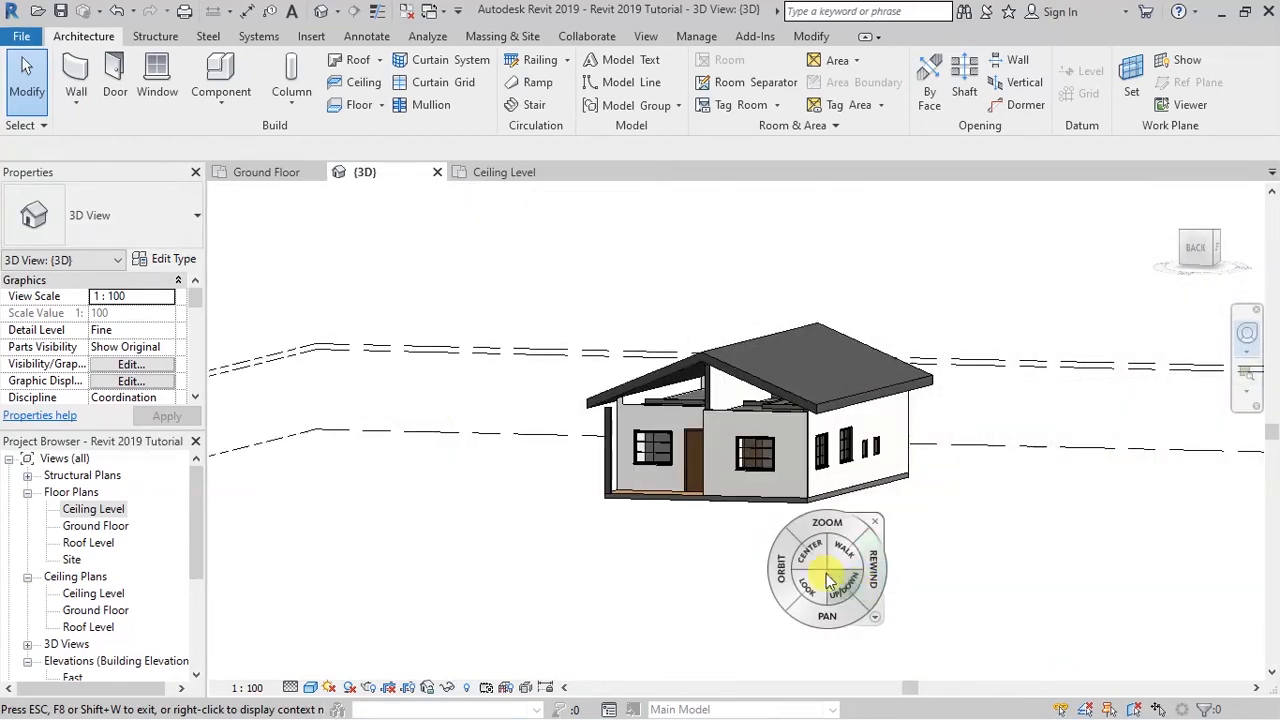
drag(779, 570, 884, 566)
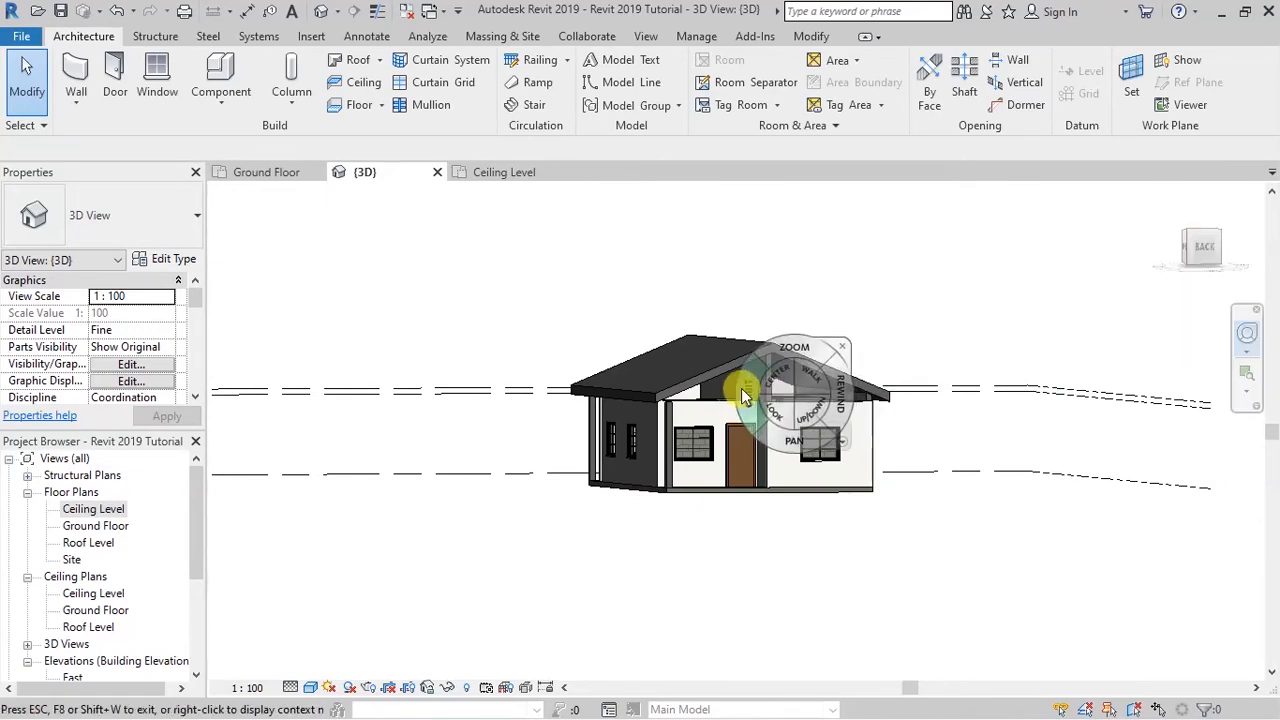
scroll(745, 389, up, 3)
scroll(871, 562, up, 1)
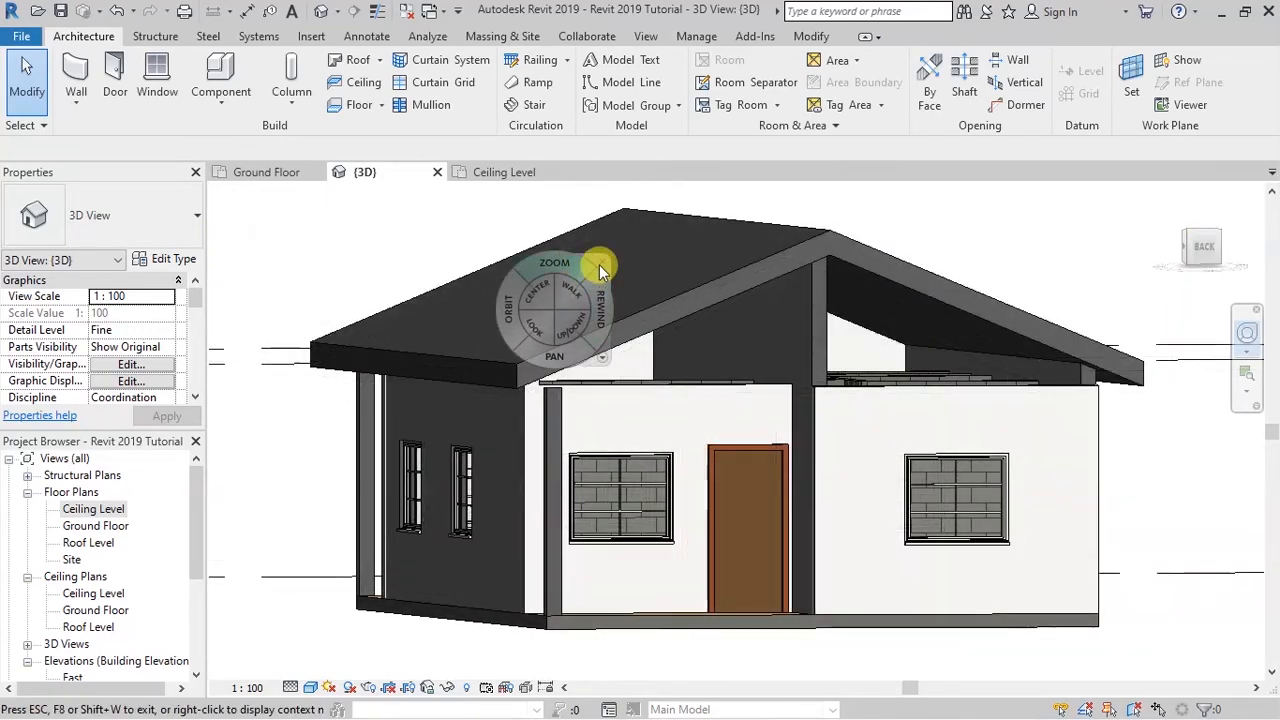
click(599, 262)
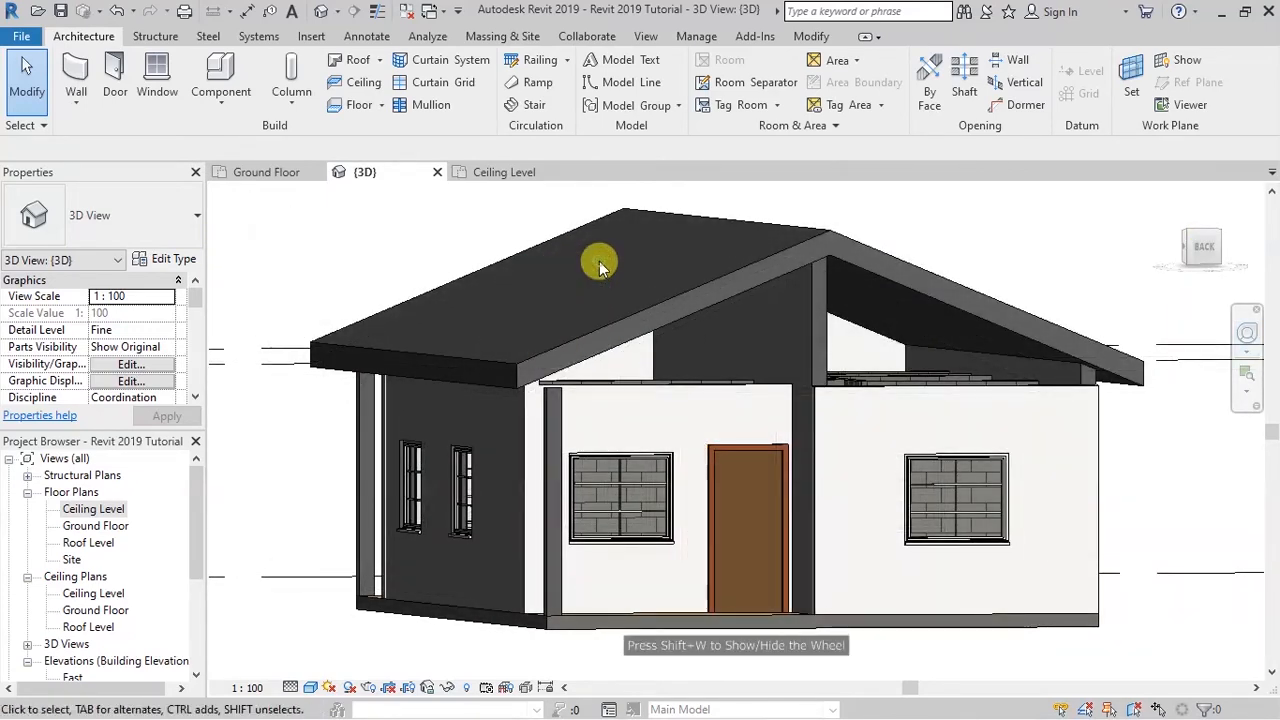
click(596, 393)
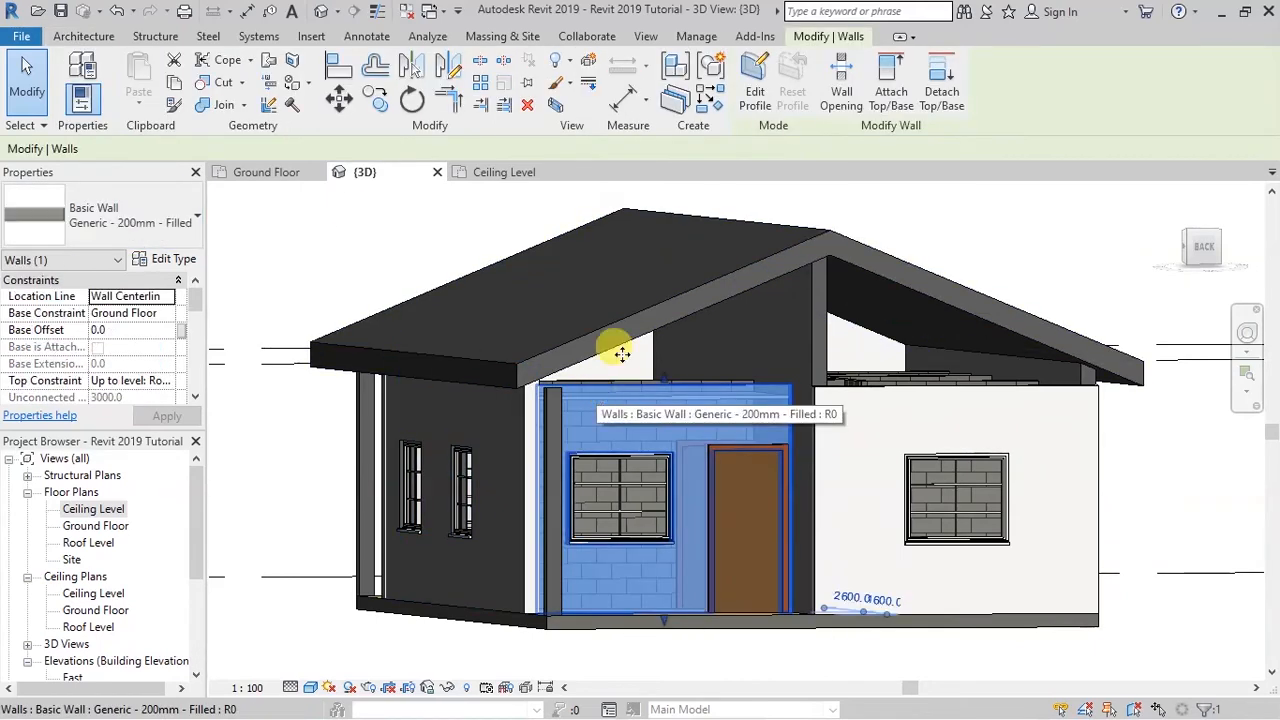
click(889, 97)
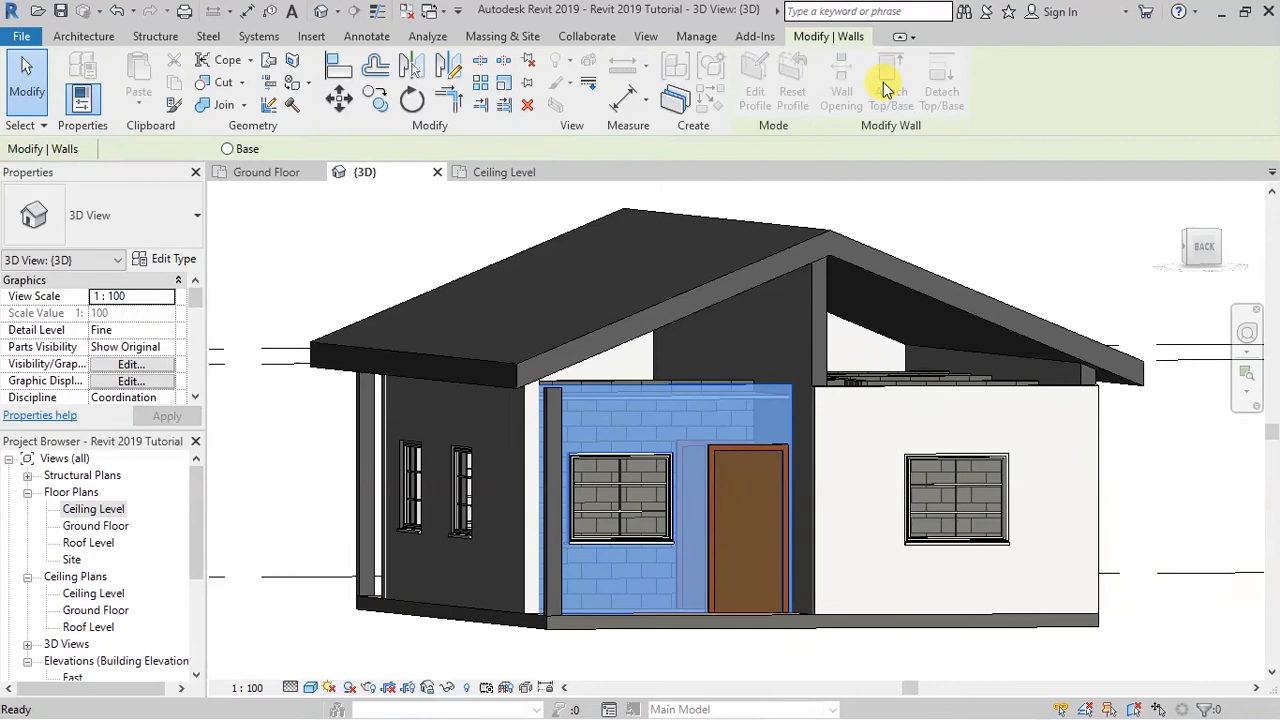
click(657, 314)
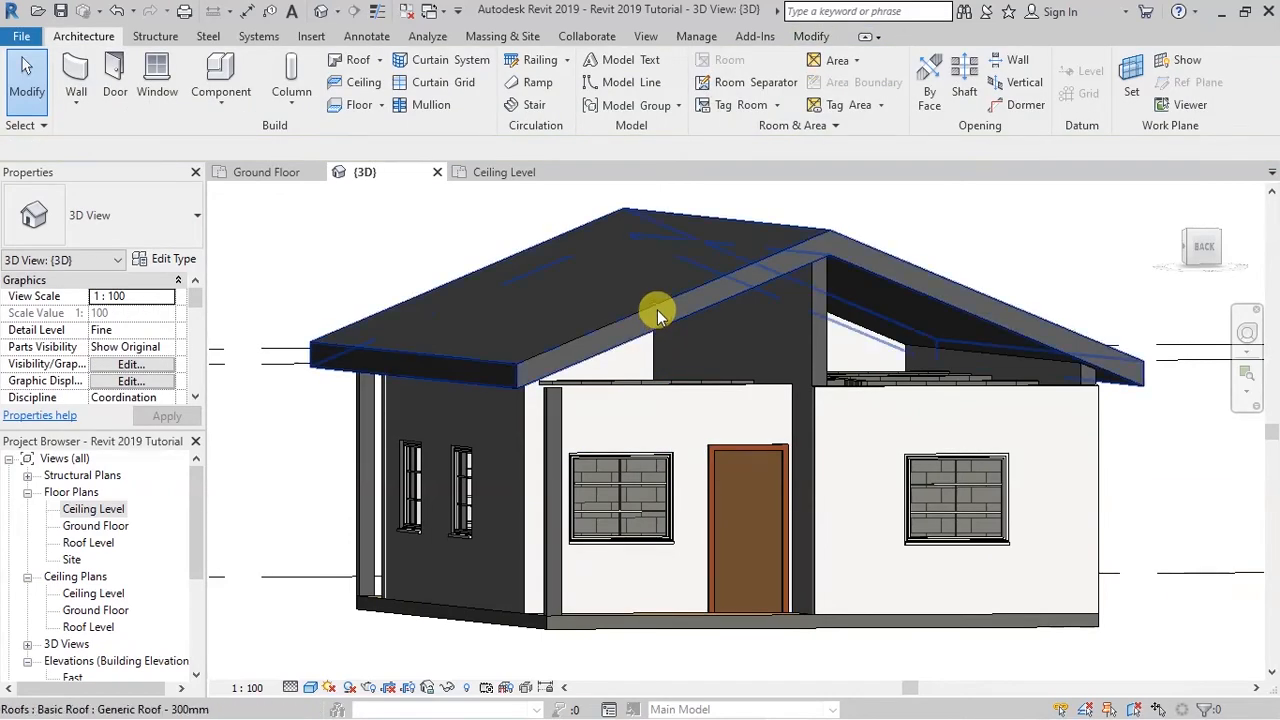
click(658, 397)
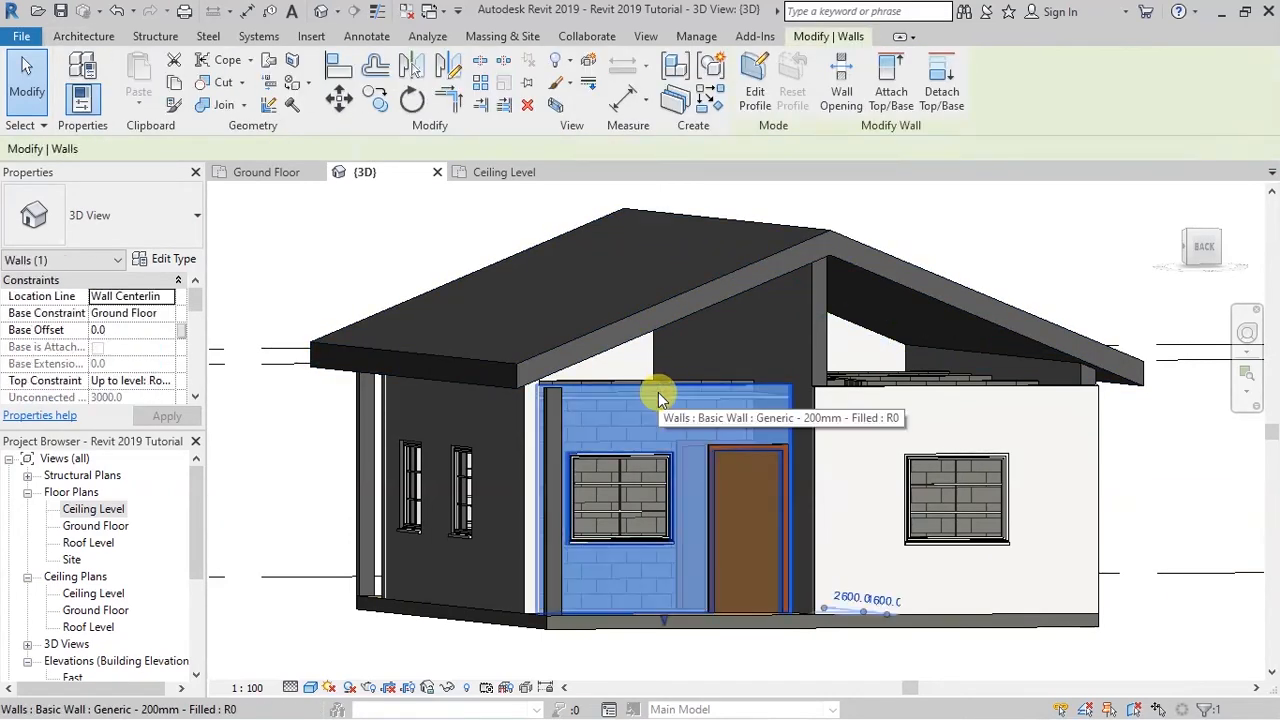
click(896, 80)
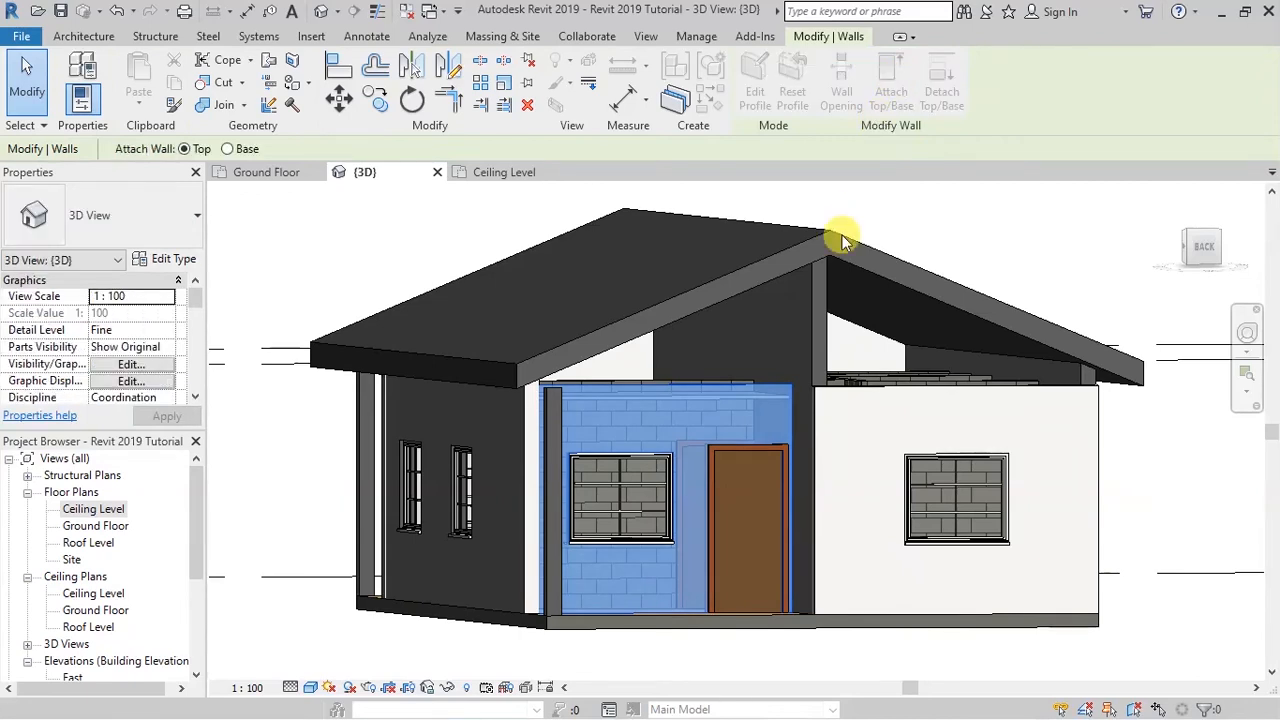
click(787, 254)
click(980, 204)
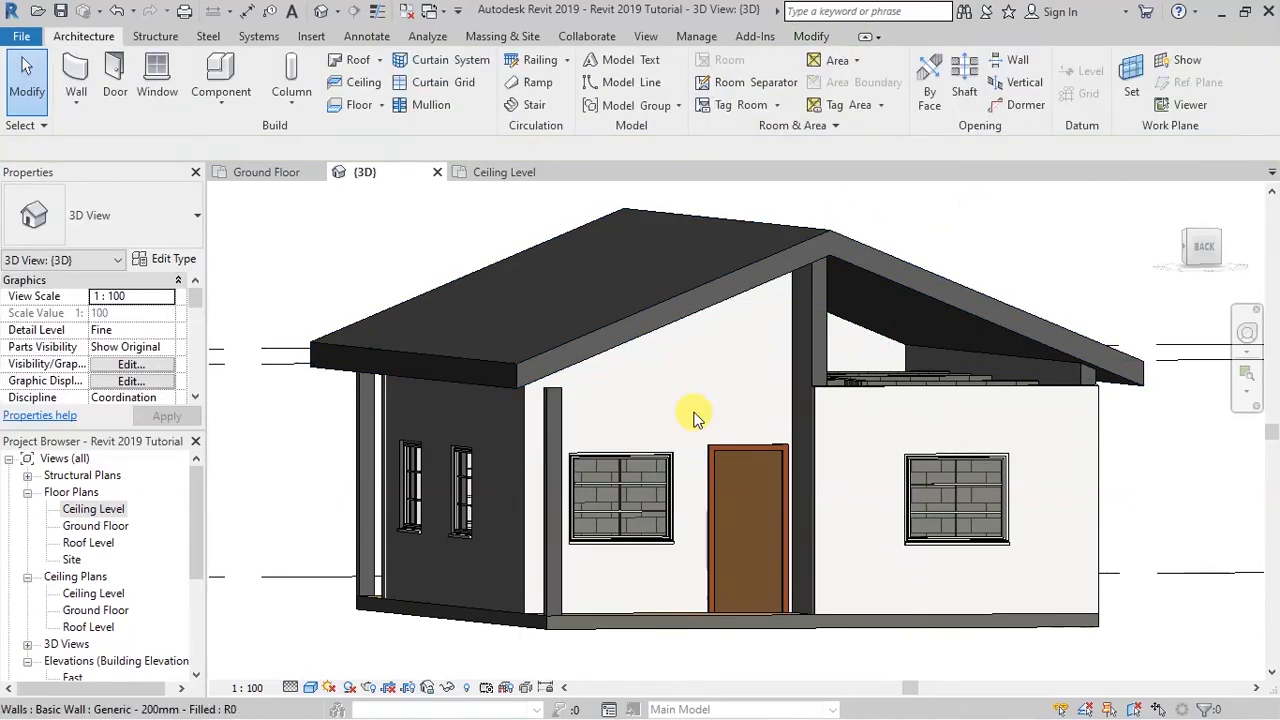
- Attach the top of the short wall pier at the rear porch's outer corner to the roof
click(548, 423)
click(891, 80)
click(598, 330)
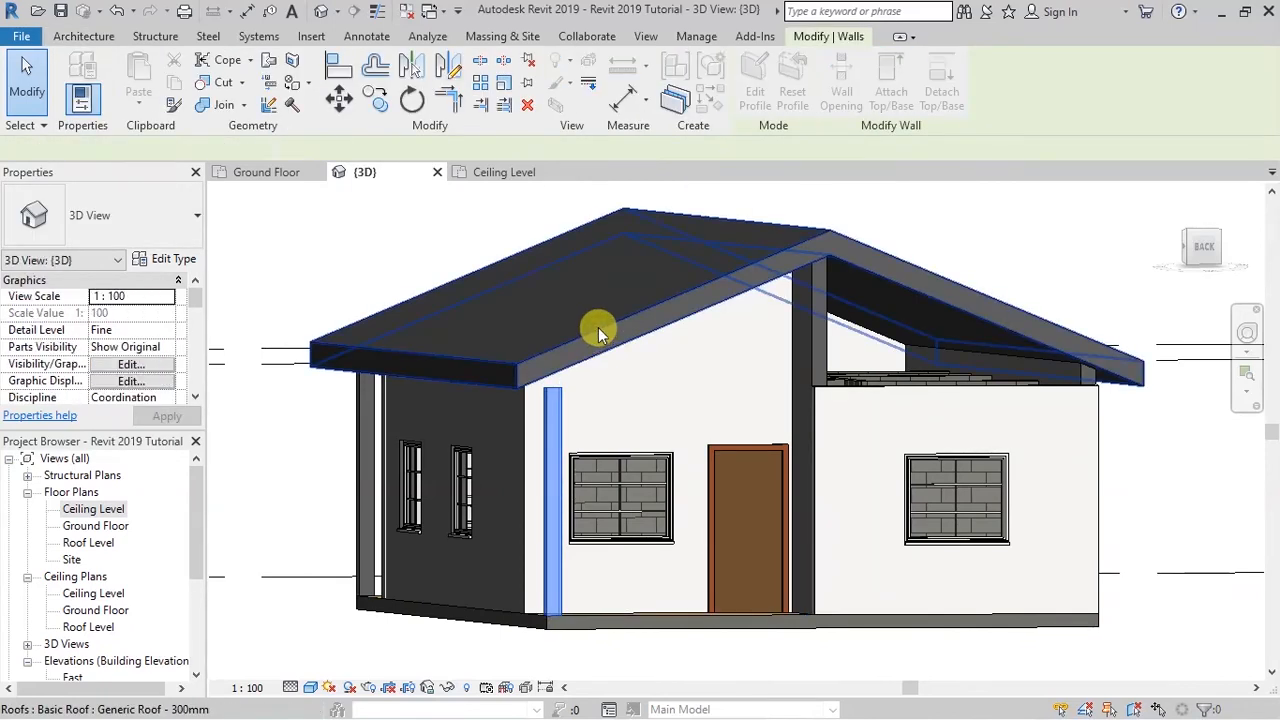
click(1052, 203)
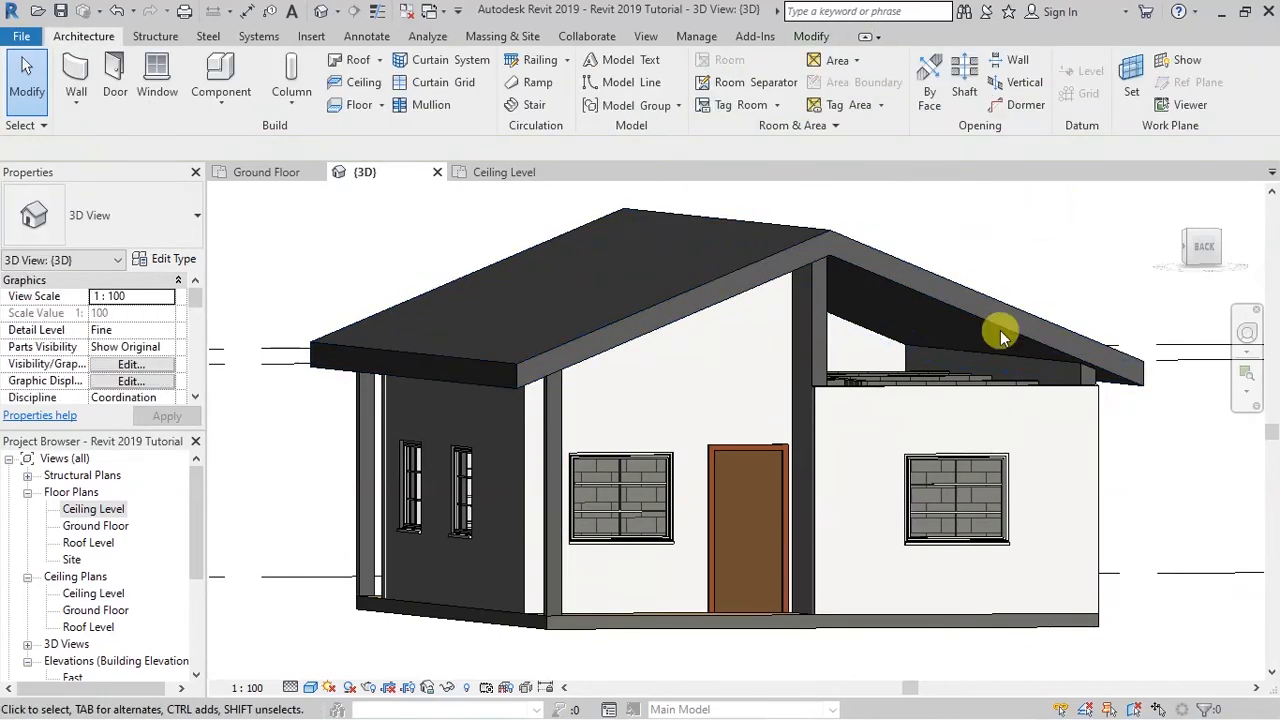
- Attach the top of the projecting rear gable wall with the single window to the roof
click(1004, 390)
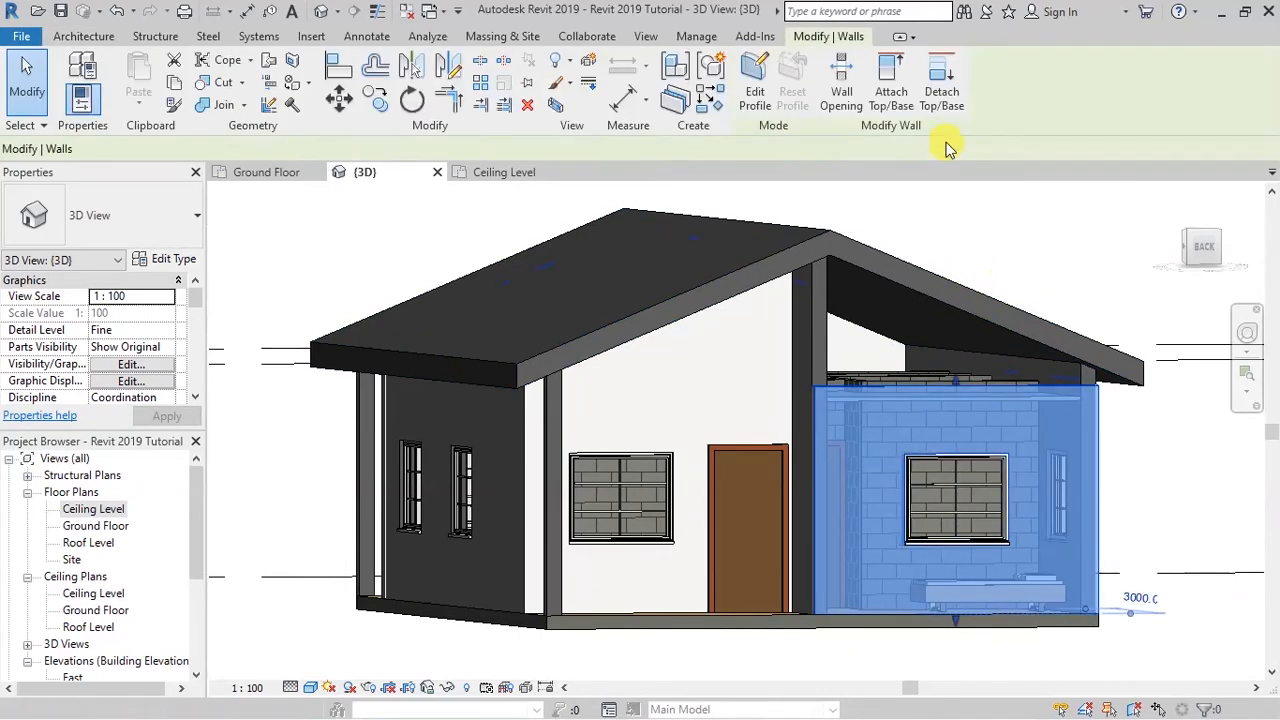
click(892, 80)
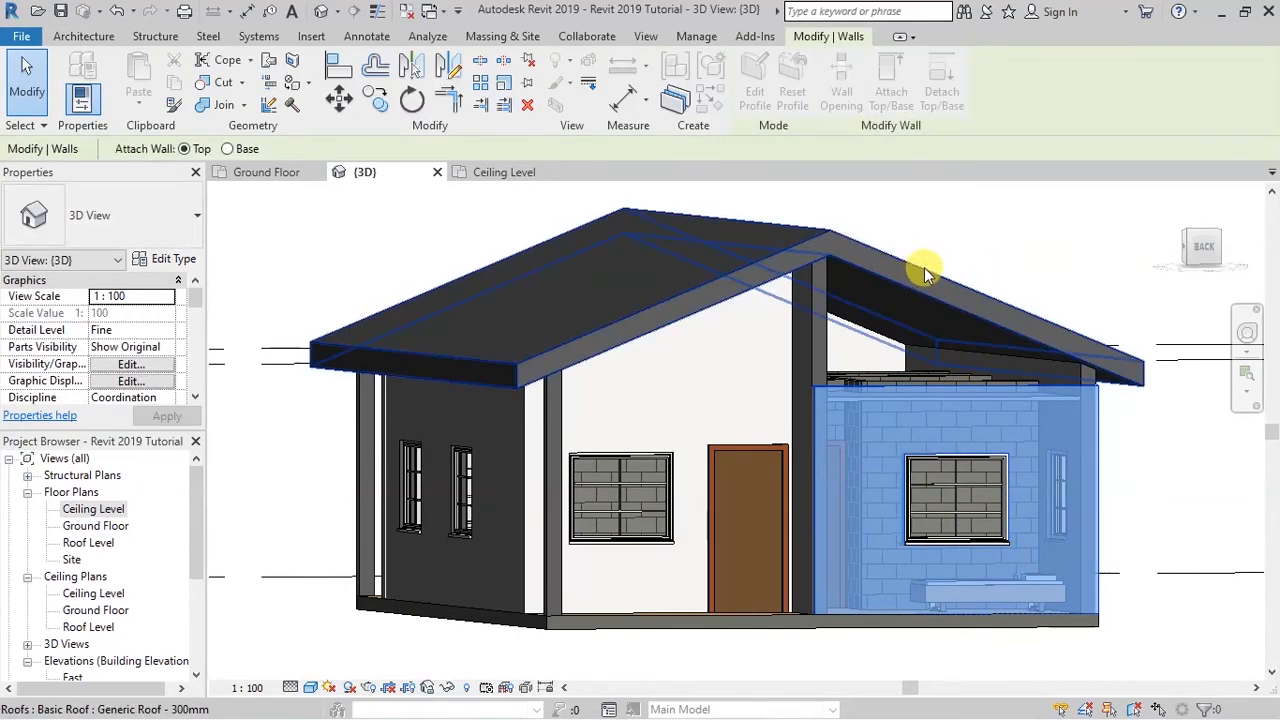
click(980, 254)
click(1014, 229)
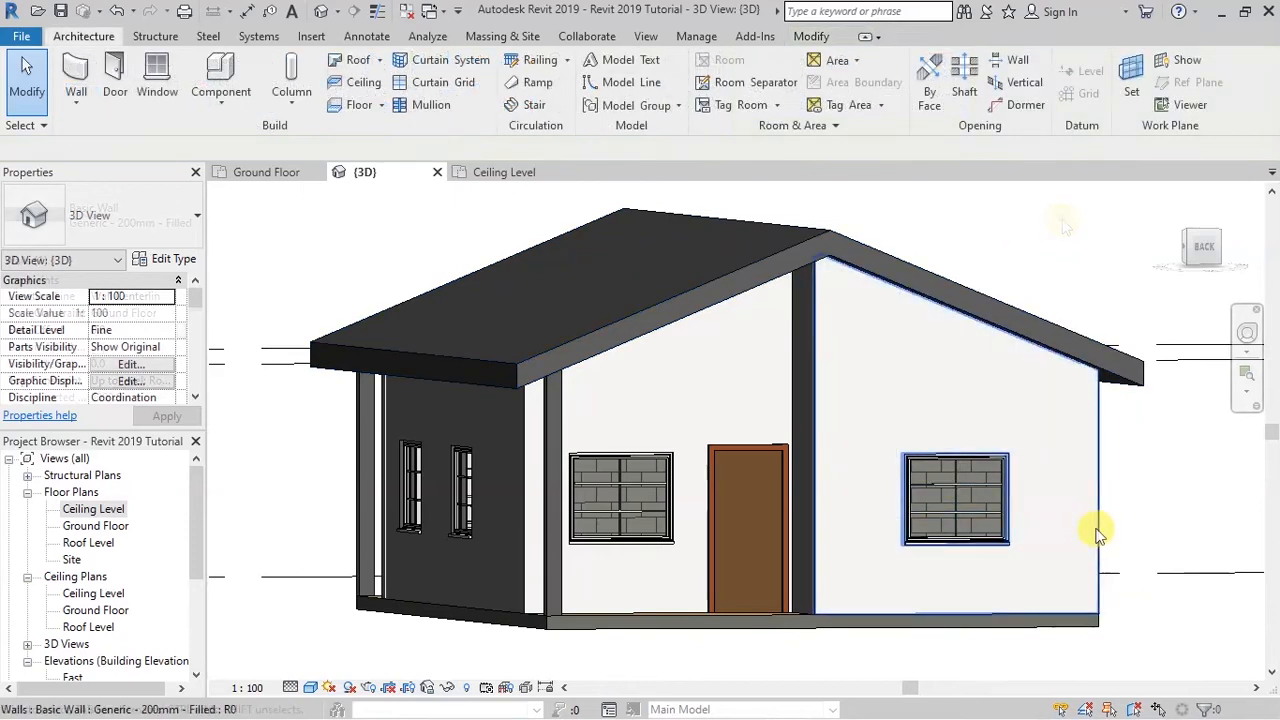
- On the long side wall with two large and two small windows, set the sill height of the small window nearest the large ones to 1500 mm
click(1247, 333)
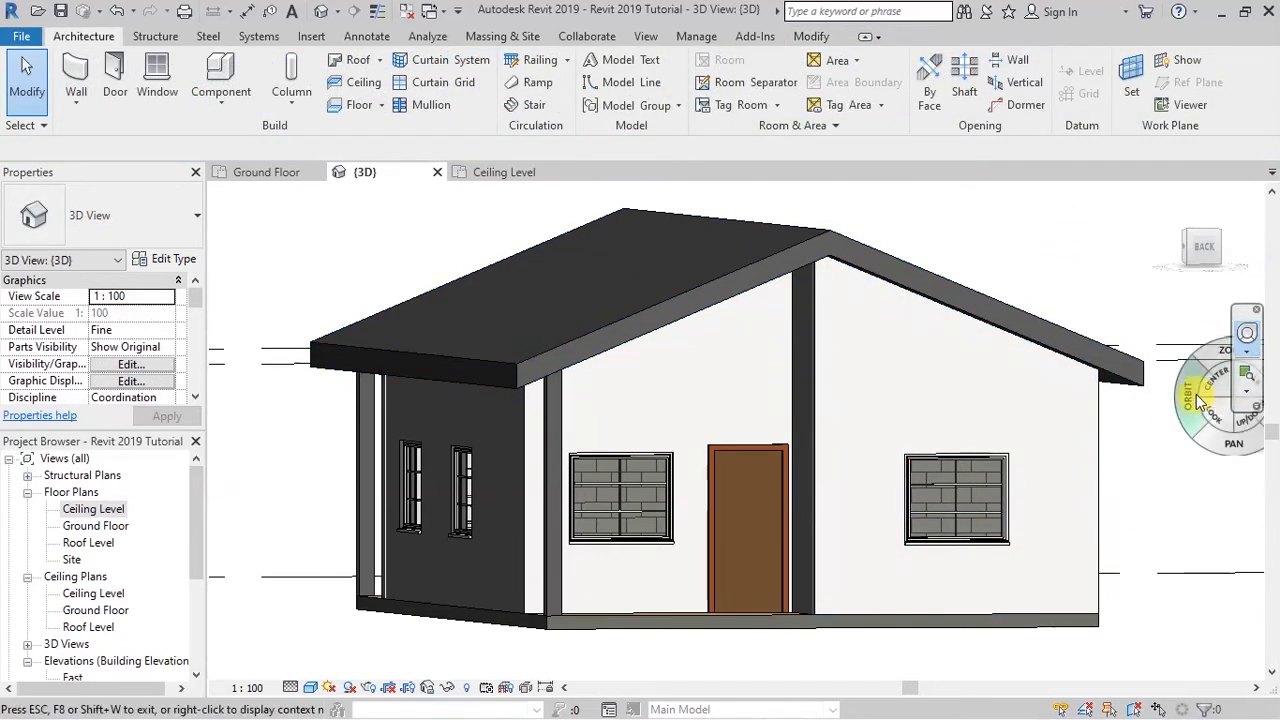
drag(1137, 463, 845, 466)
scroll(846, 460, down, 5)
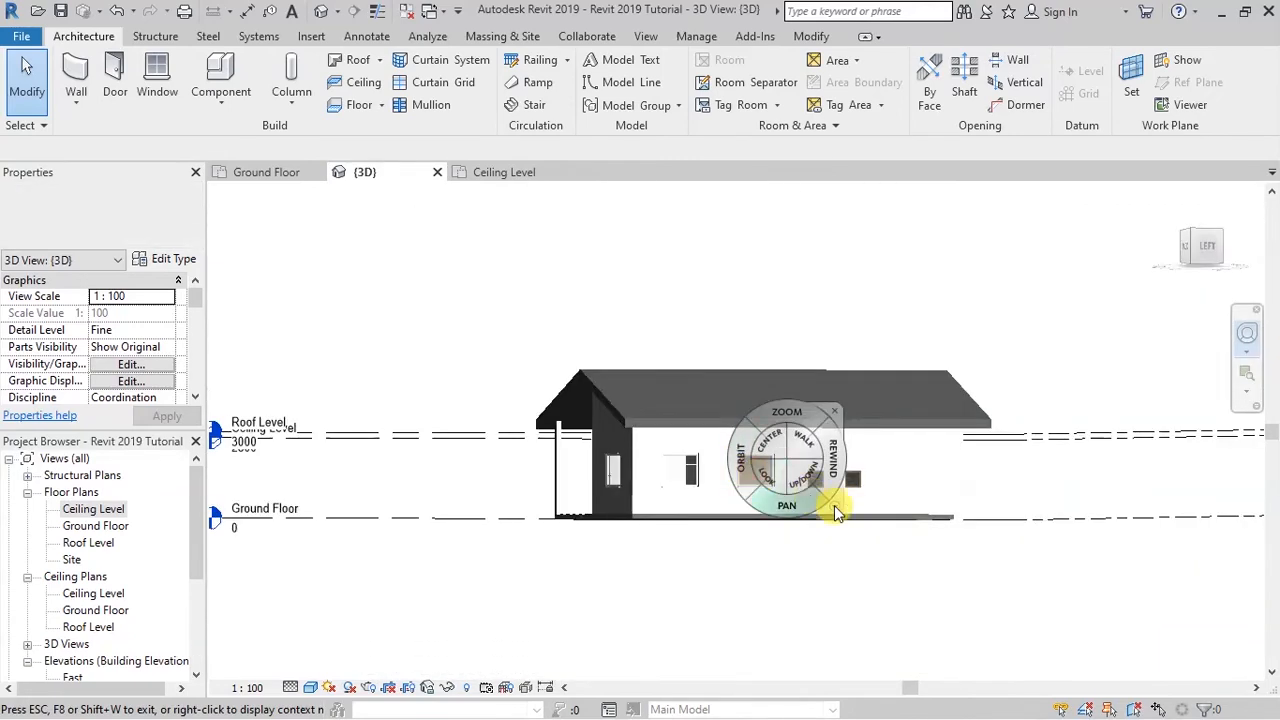
scroll(757, 466, up, 5)
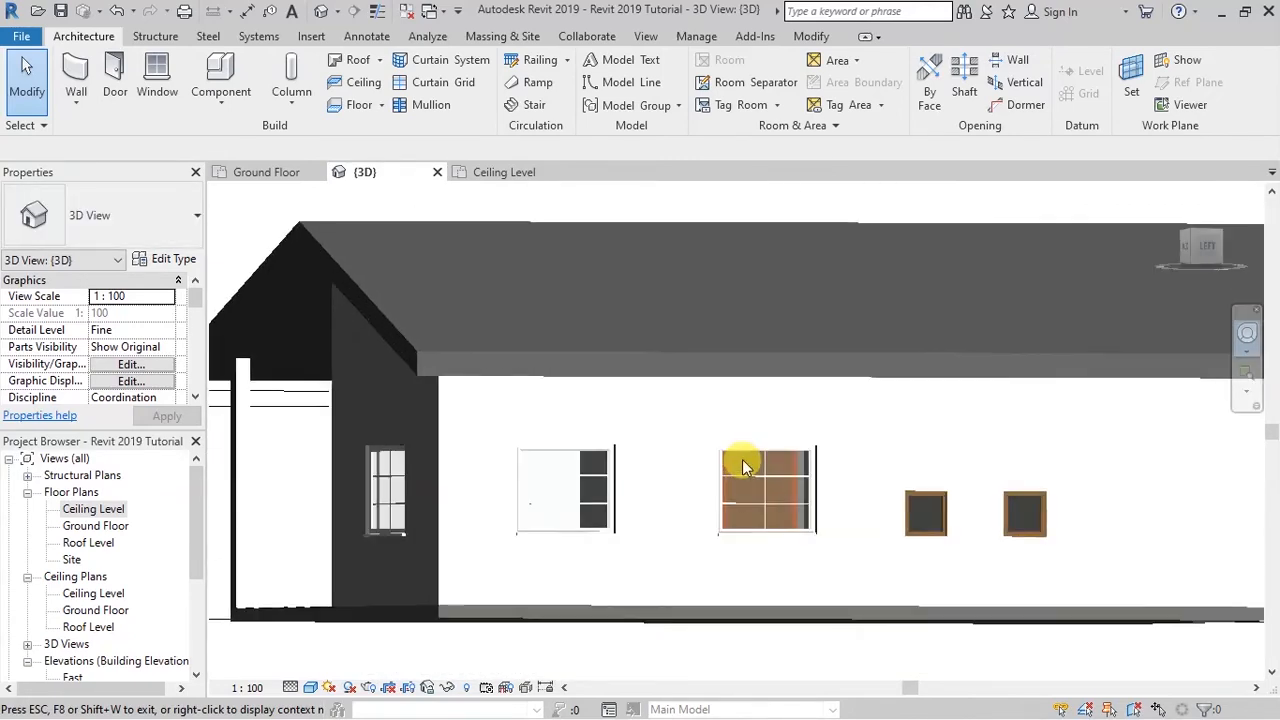
scroll(466, 471, down, 2)
scroll(849, 491, up, 2)
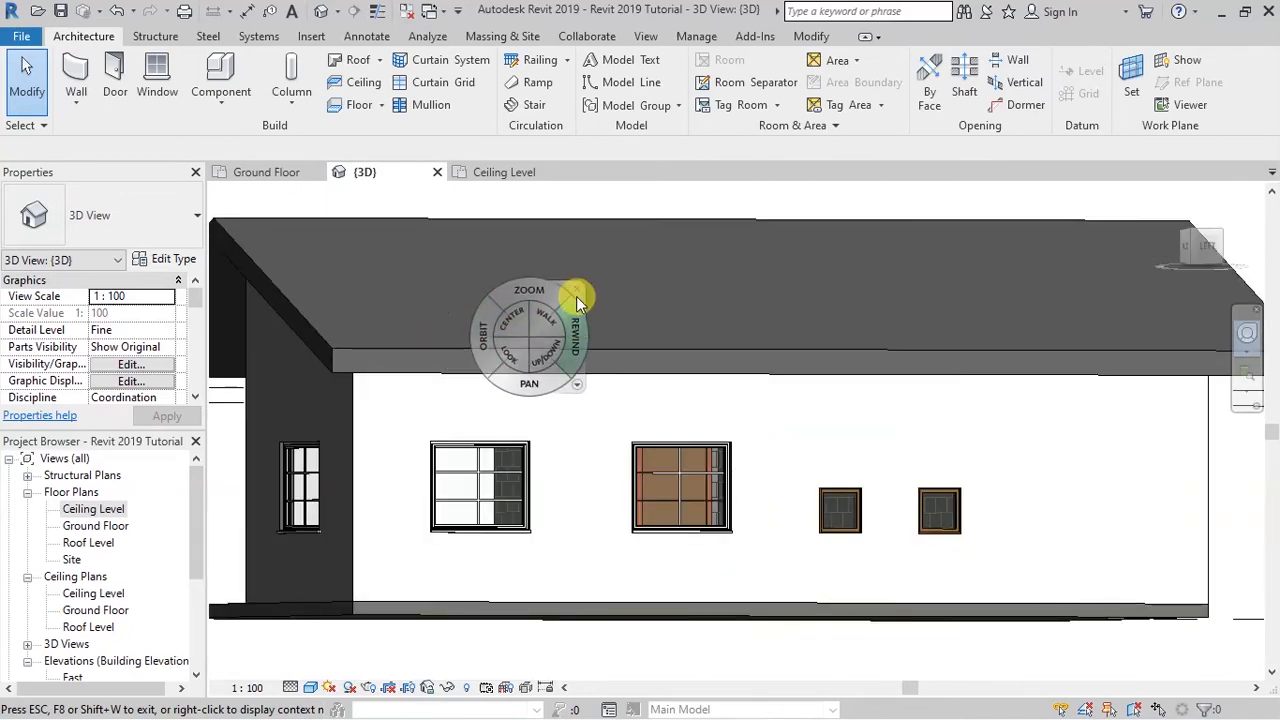
click(578, 294)
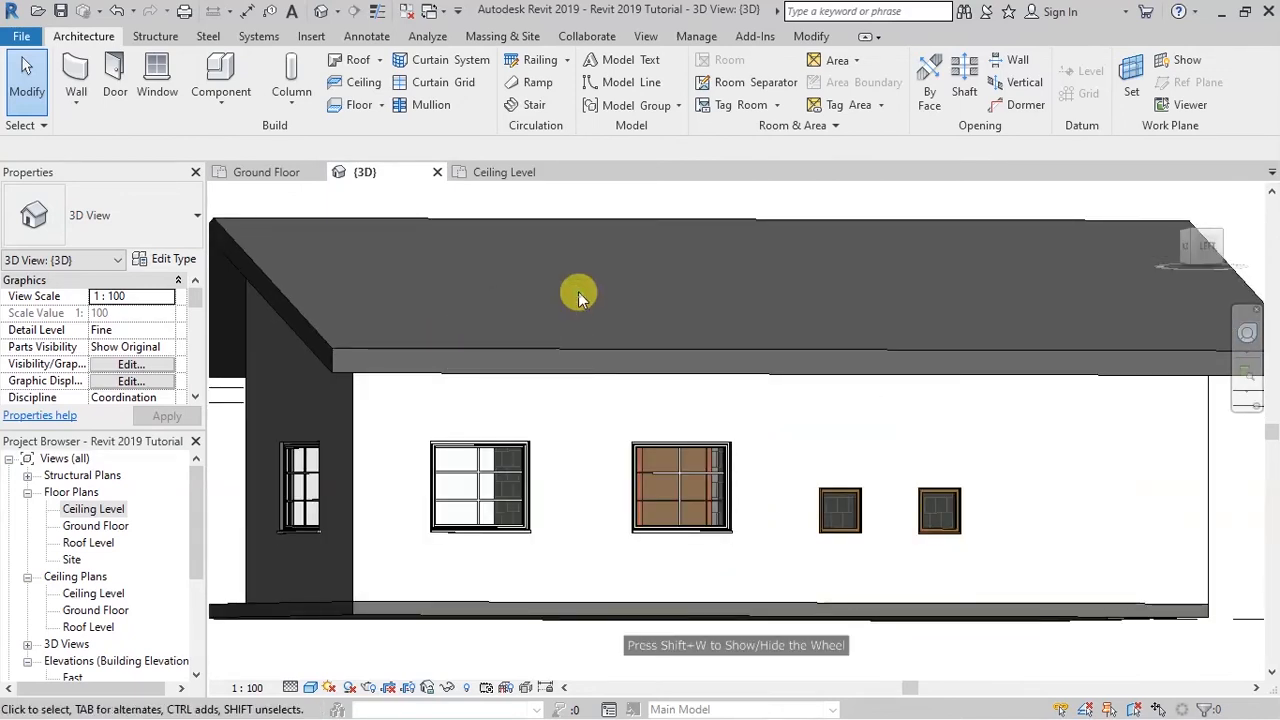
click(860, 488)
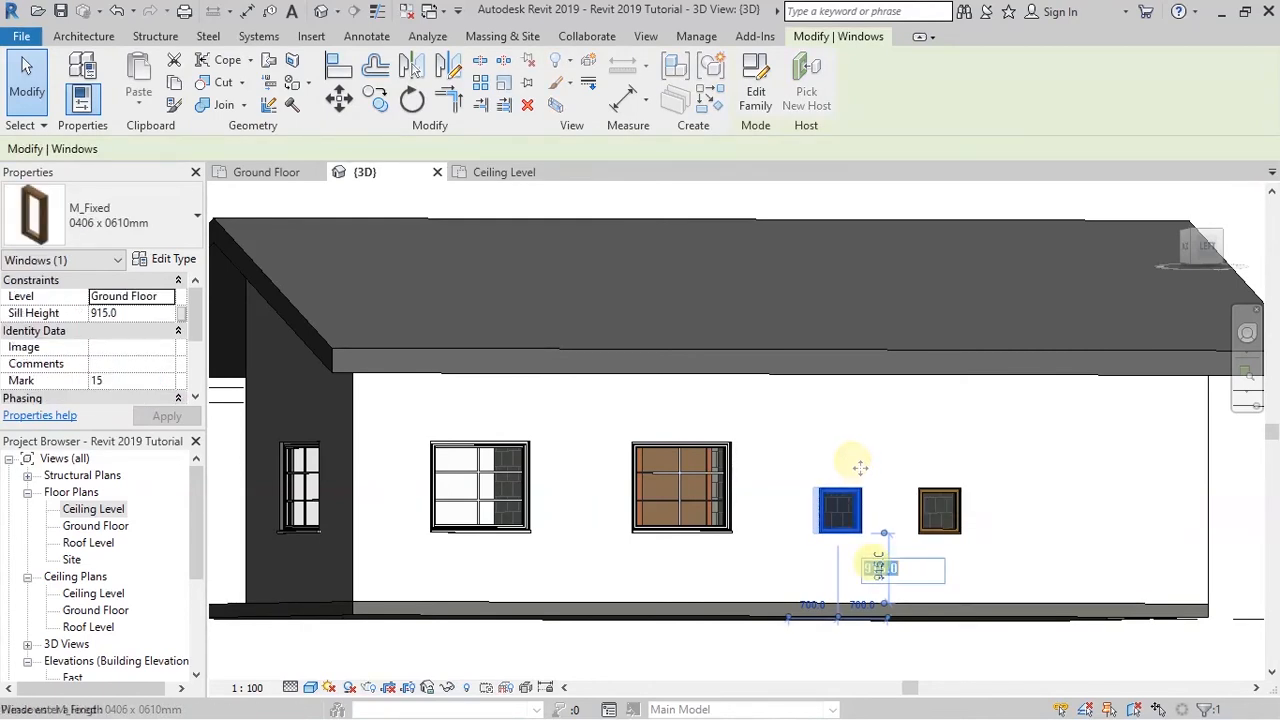
key(Return)
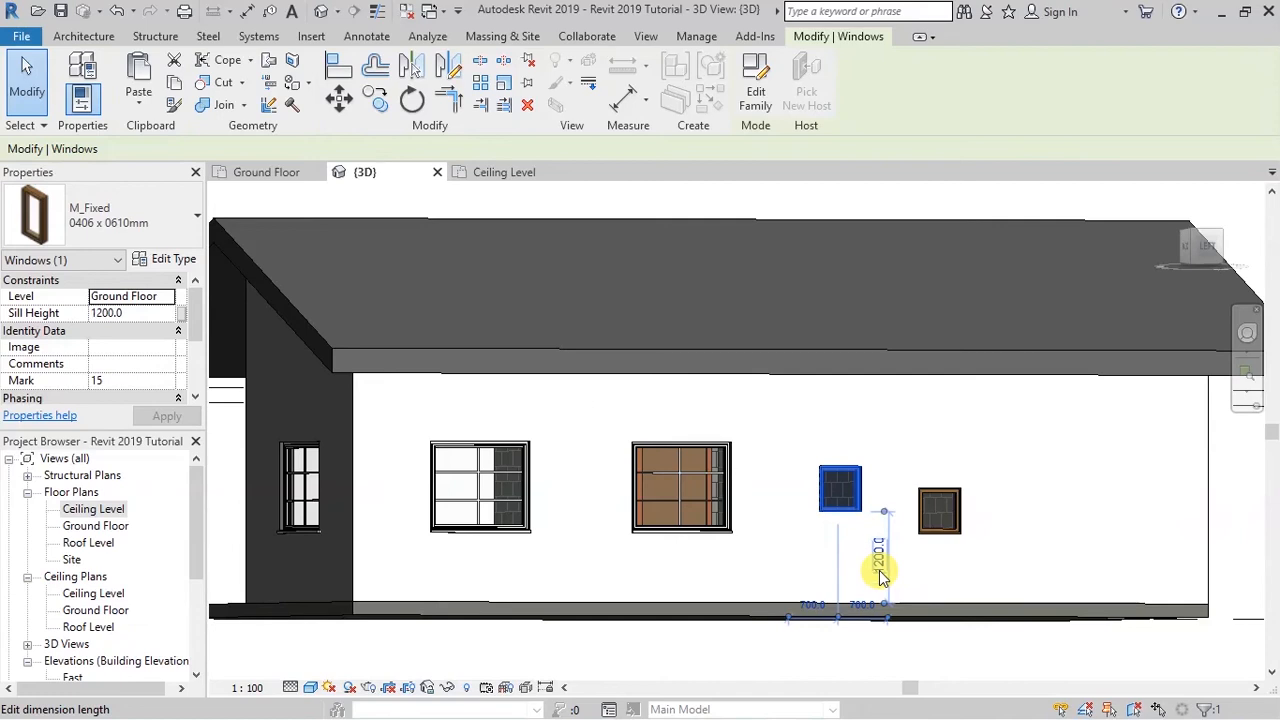
click(880, 574)
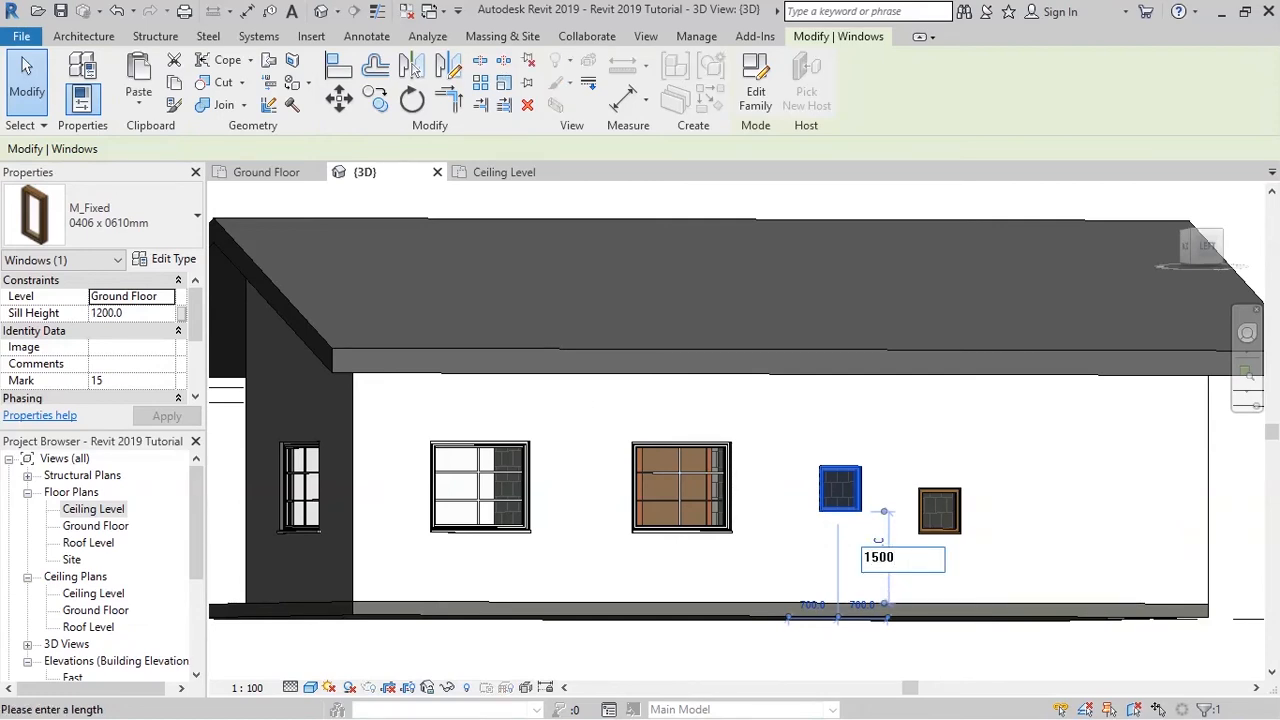
text(1500)
key(Return)
- Set the sill height of the other small fixed window on that wall to 1500 mm and save the project
click(955, 527)
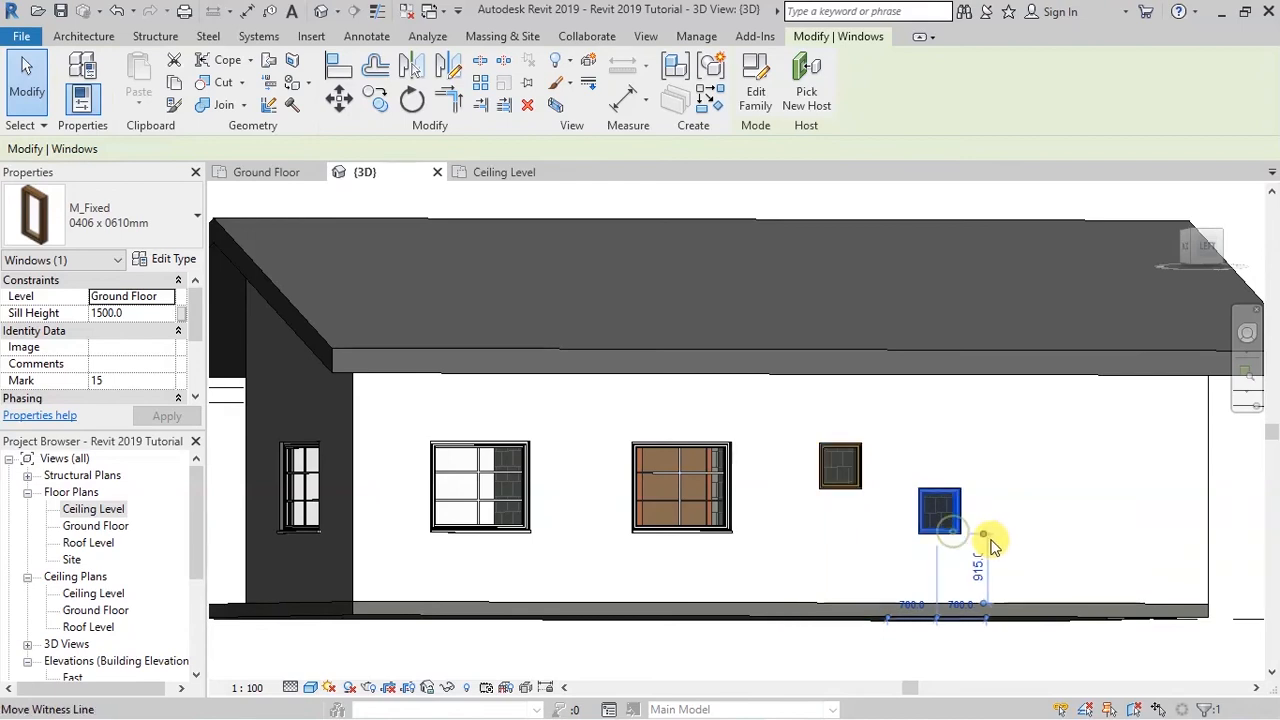
click(979, 562)
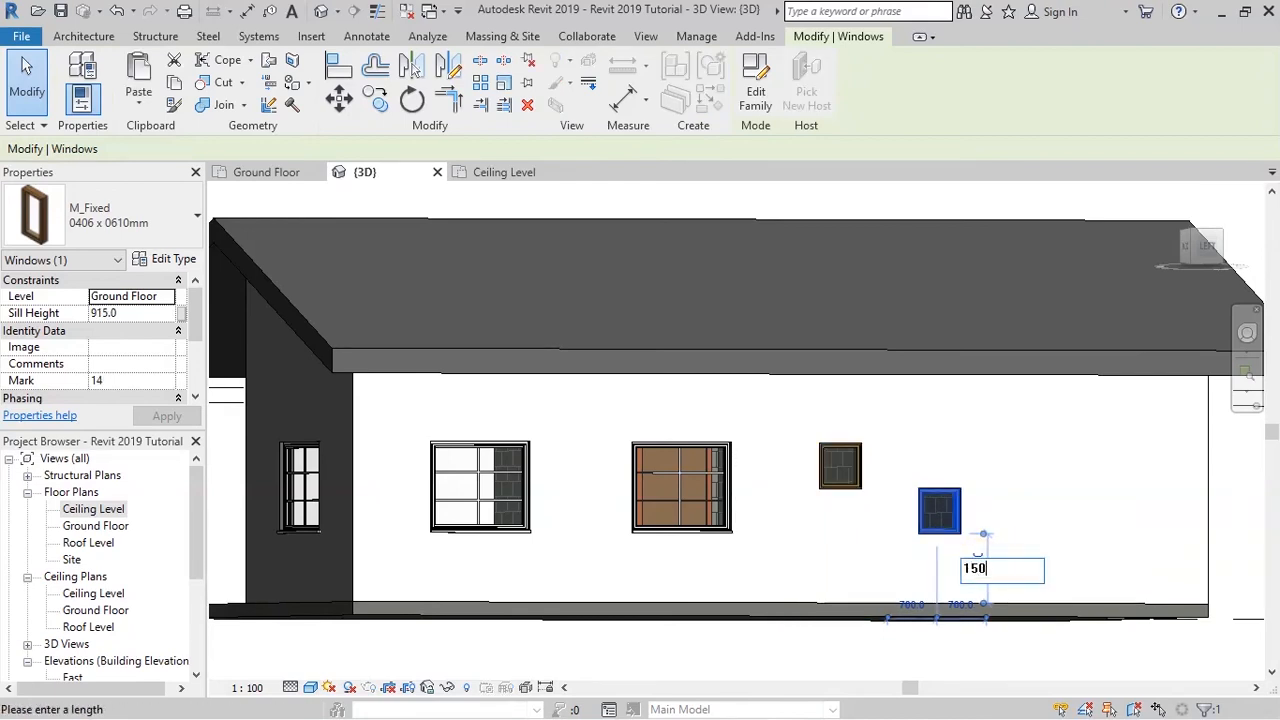
key(Return)
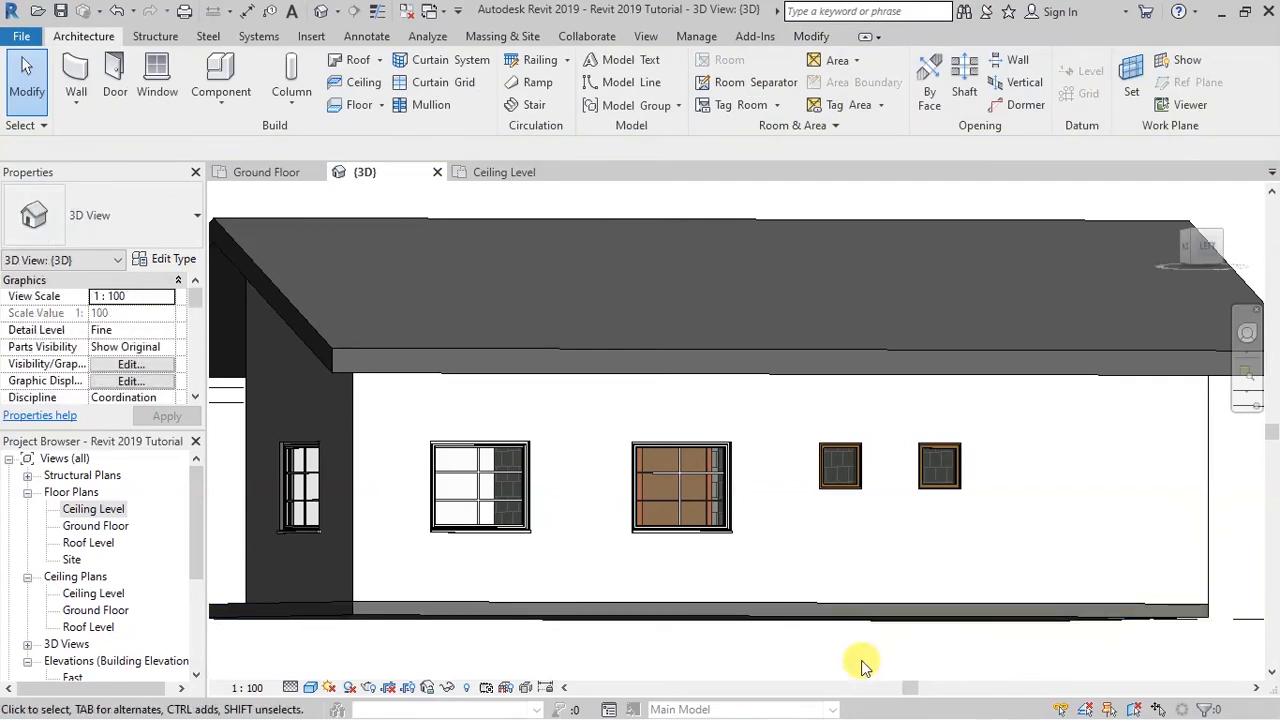
key(ctrl+s)
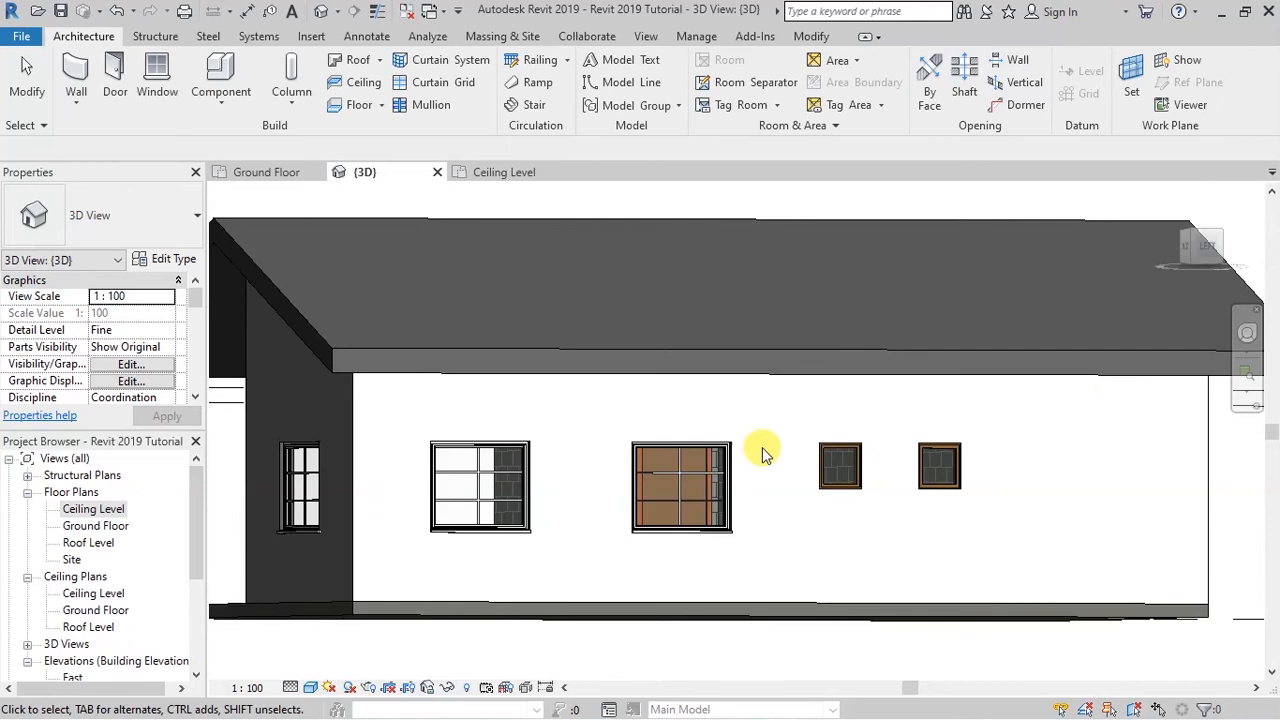
- Inspect the roofed house from its side and front in 3D and save the project again
scroll(763, 449, down, 5)
click(1247, 333)
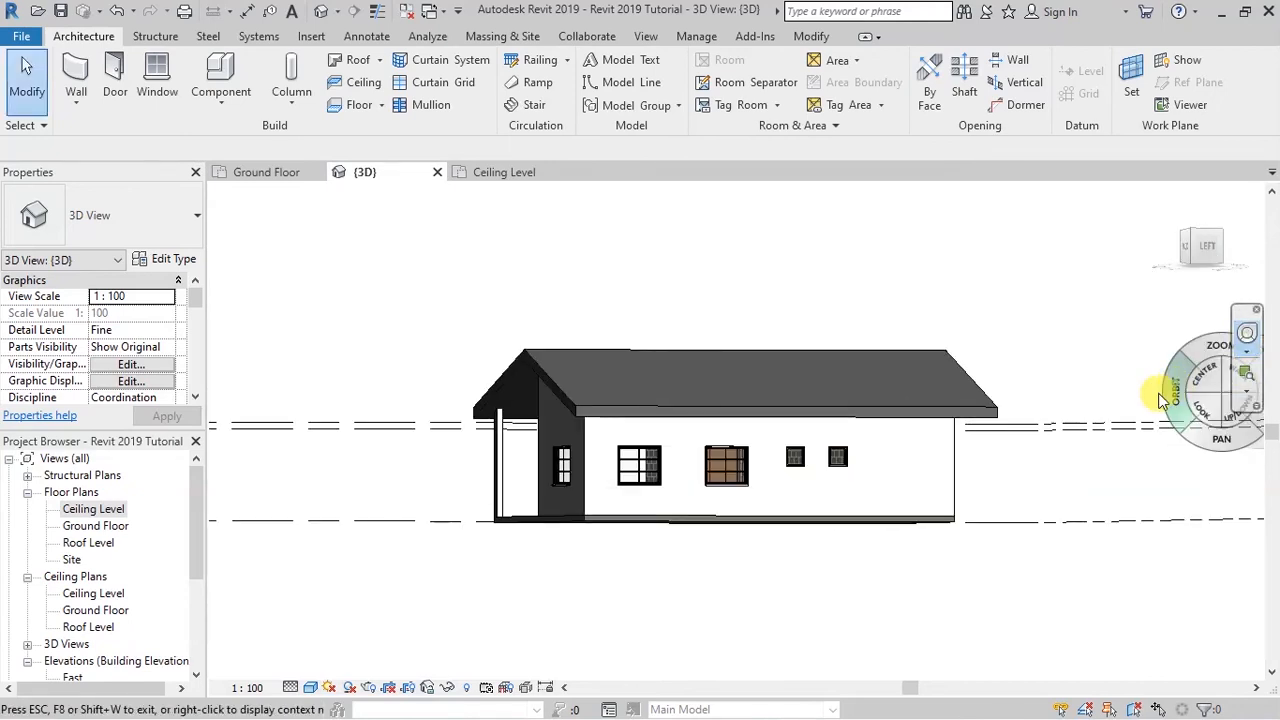
drag(608, 494, 988, 586)
drag(710, 577, 1059, 583)
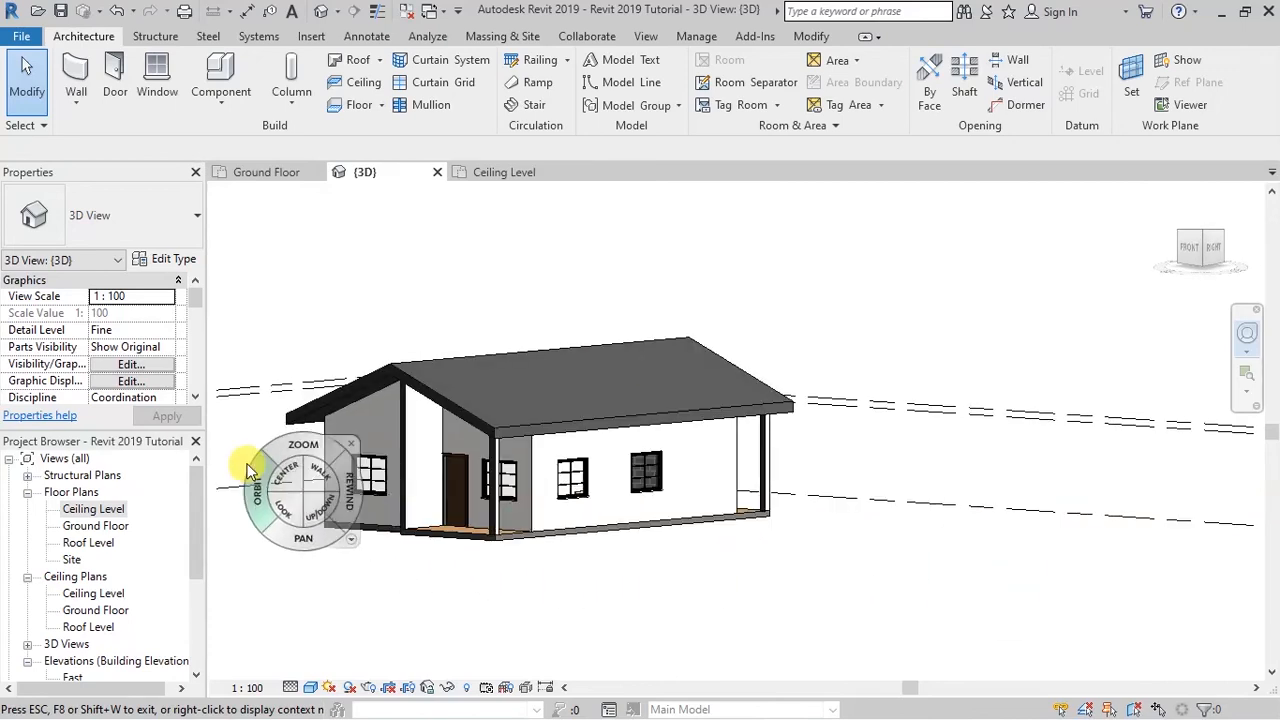
scroll(250, 470, up, 5)
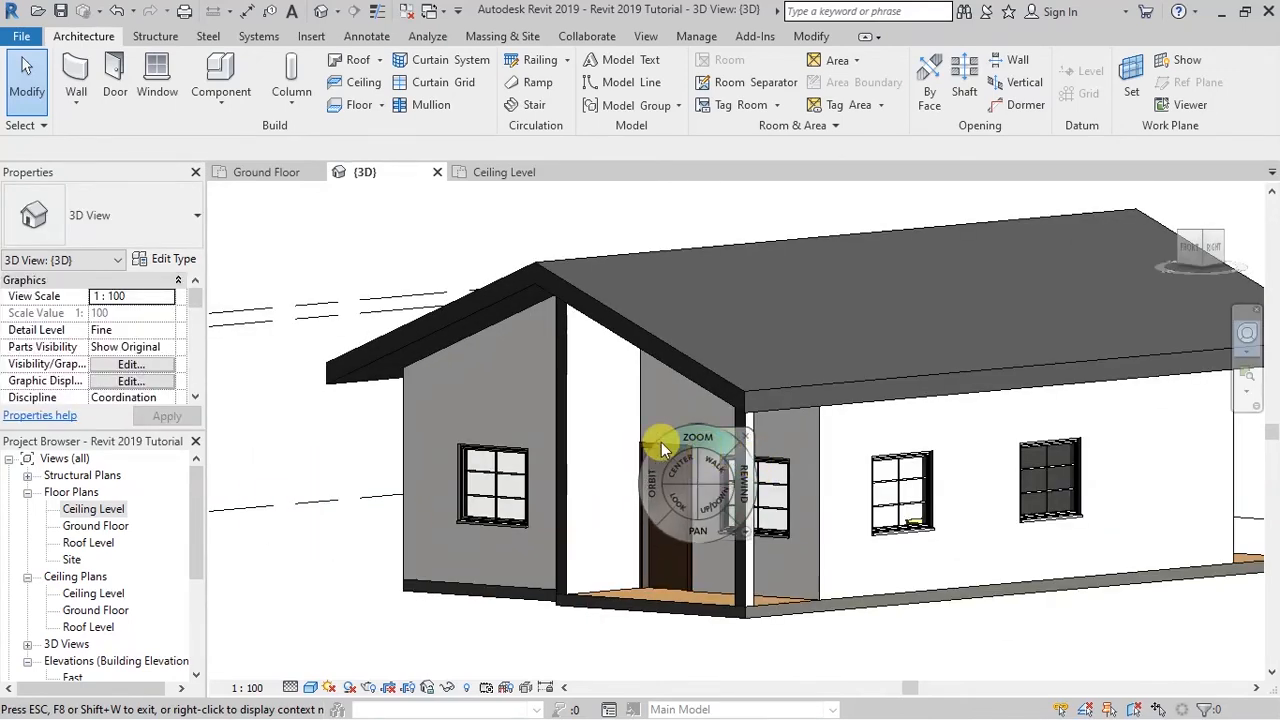
key(ctrl+s)
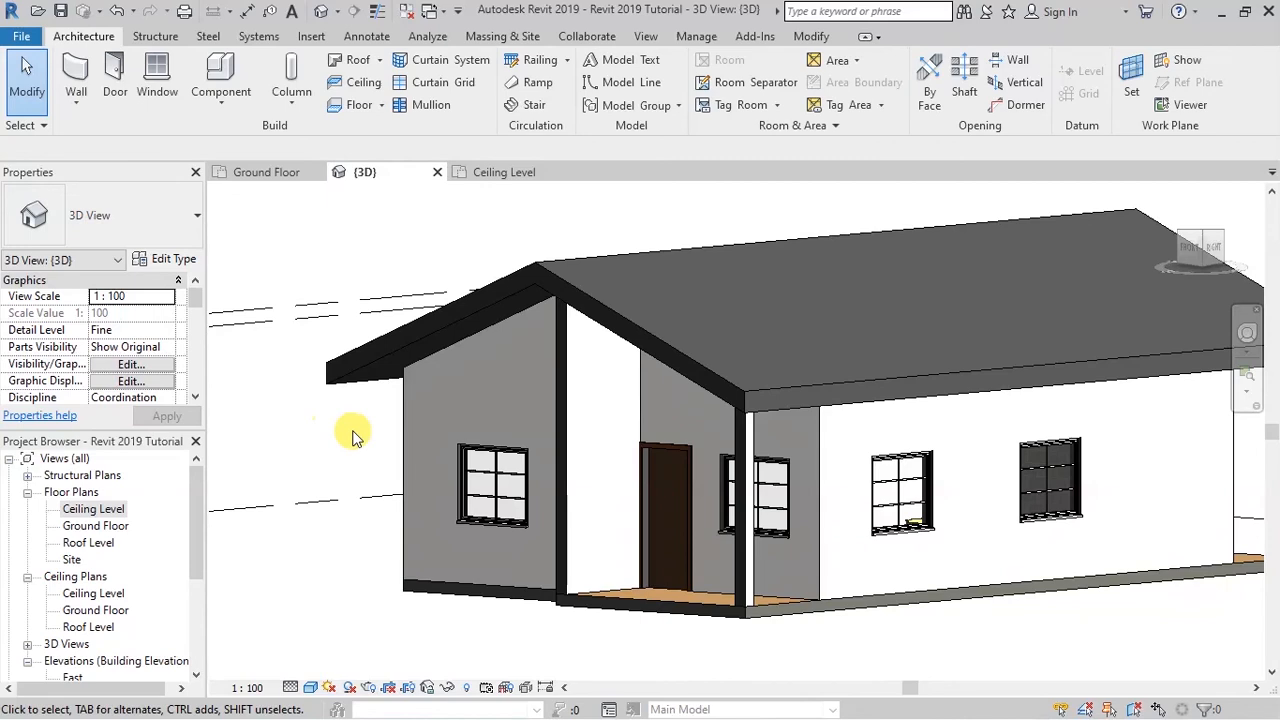
scroll(480, 428, down, 4)
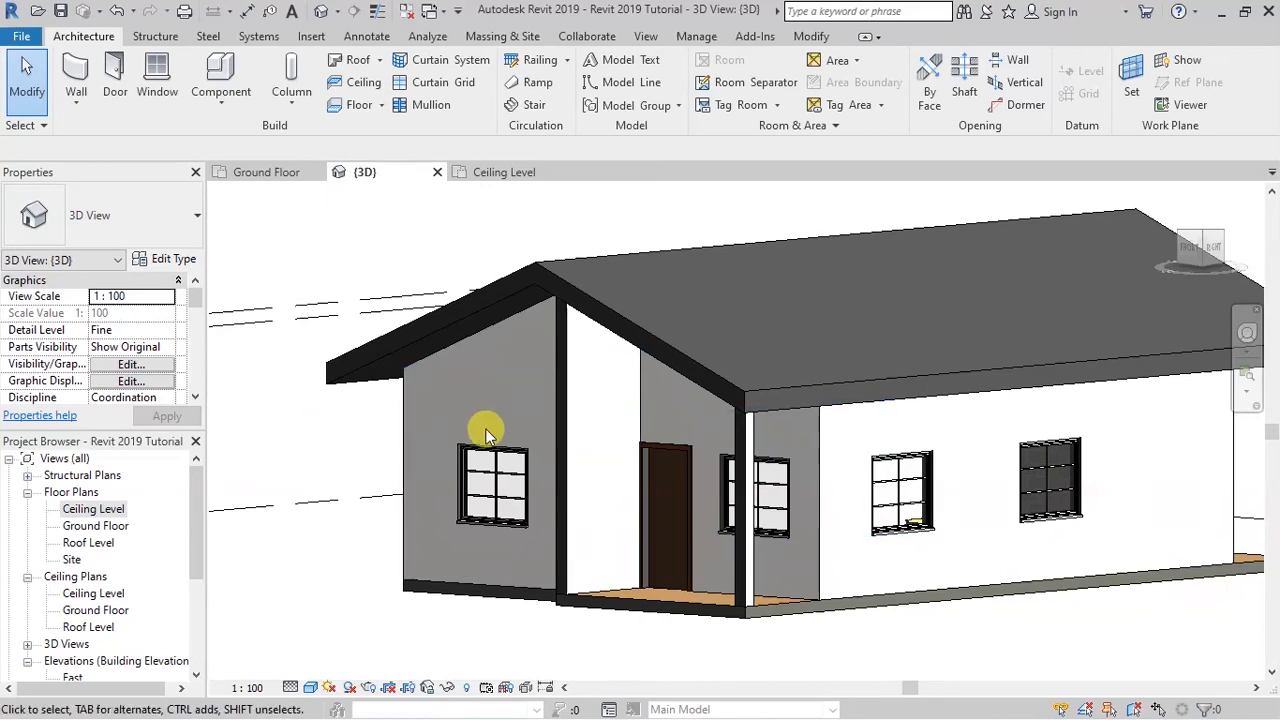
scroll(496, 396, up, 3)
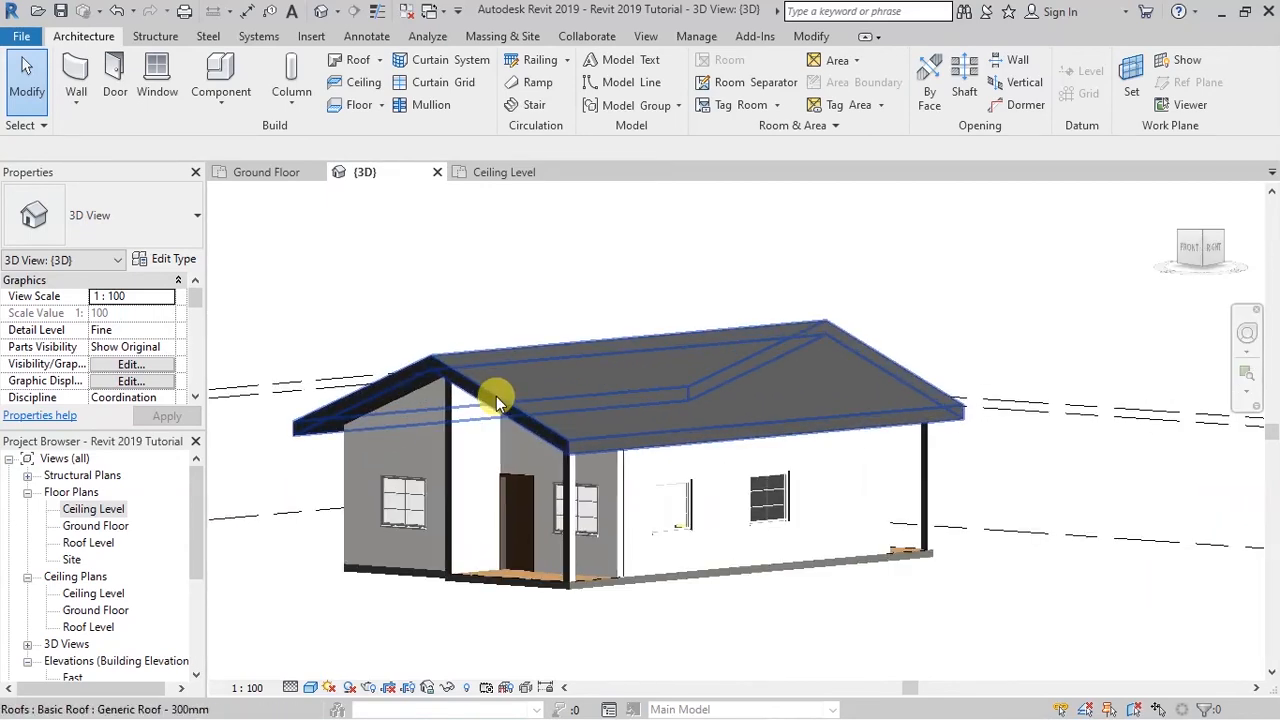
- Review the house in 3D and in the Ceiling Level and Ground Floor plans
scroll(262, 418, up, 3)
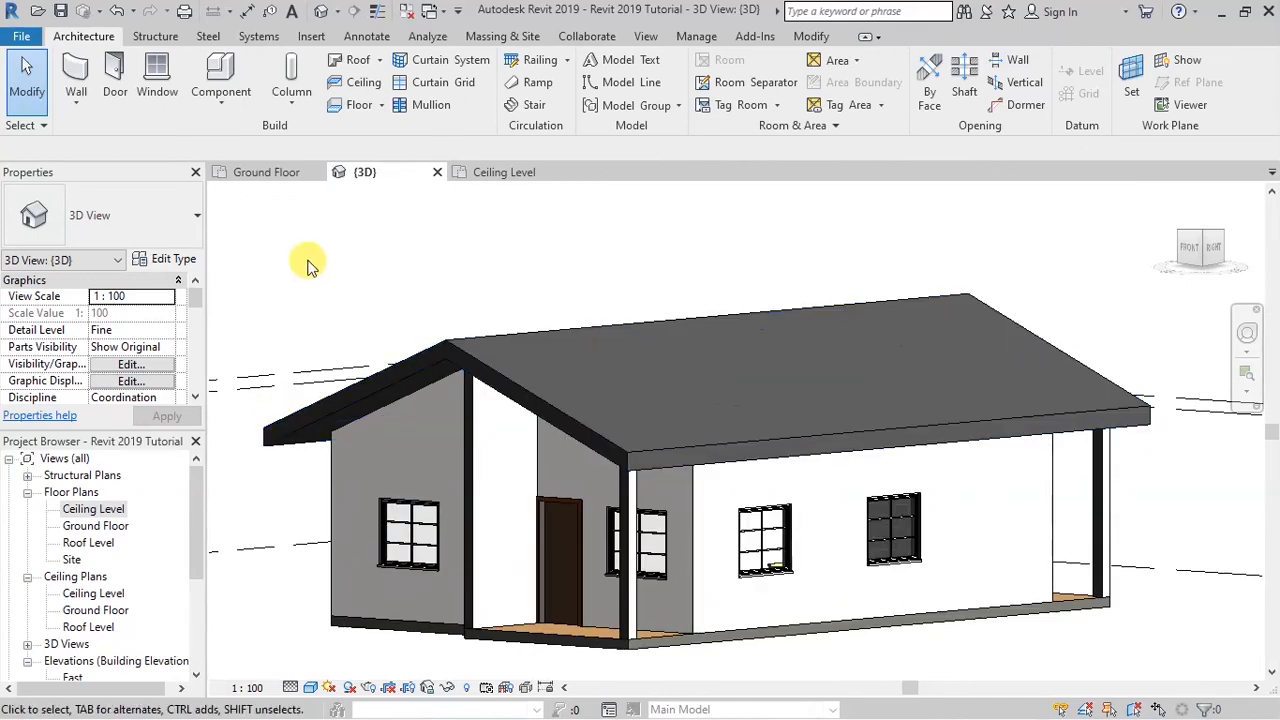
click(500, 172)
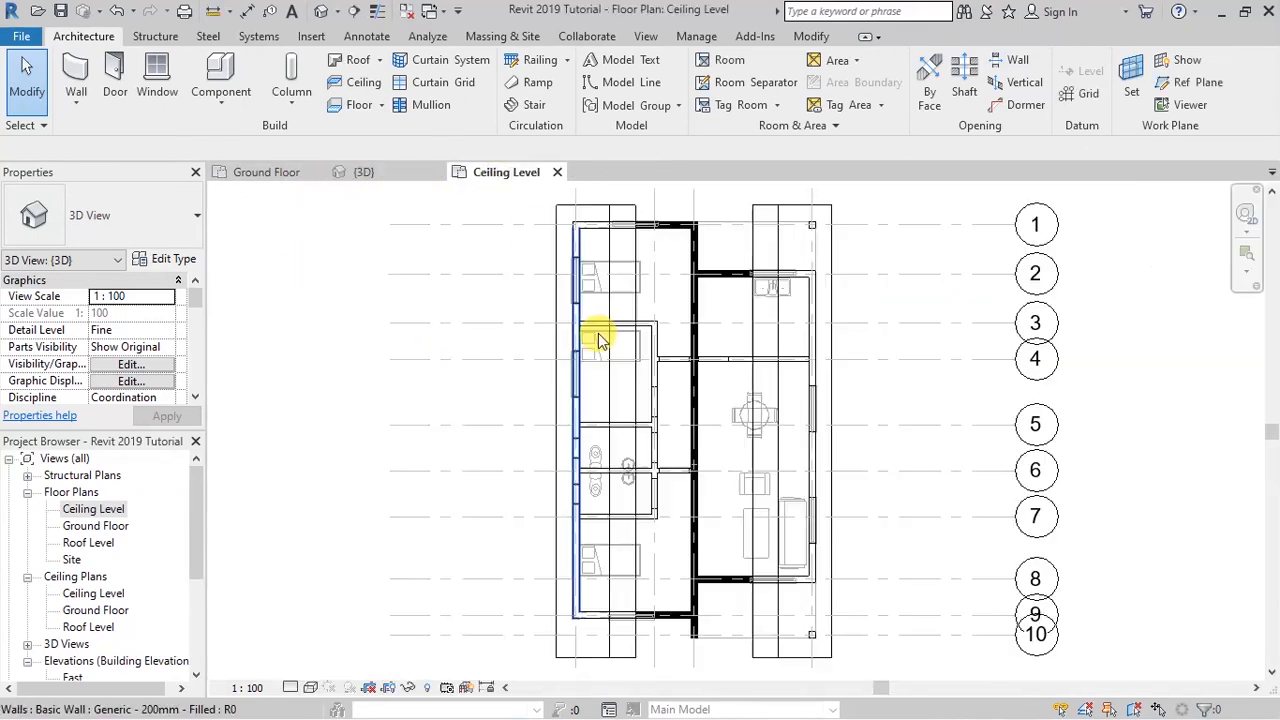
click(266, 172)
scroll(654, 340, down, 3)
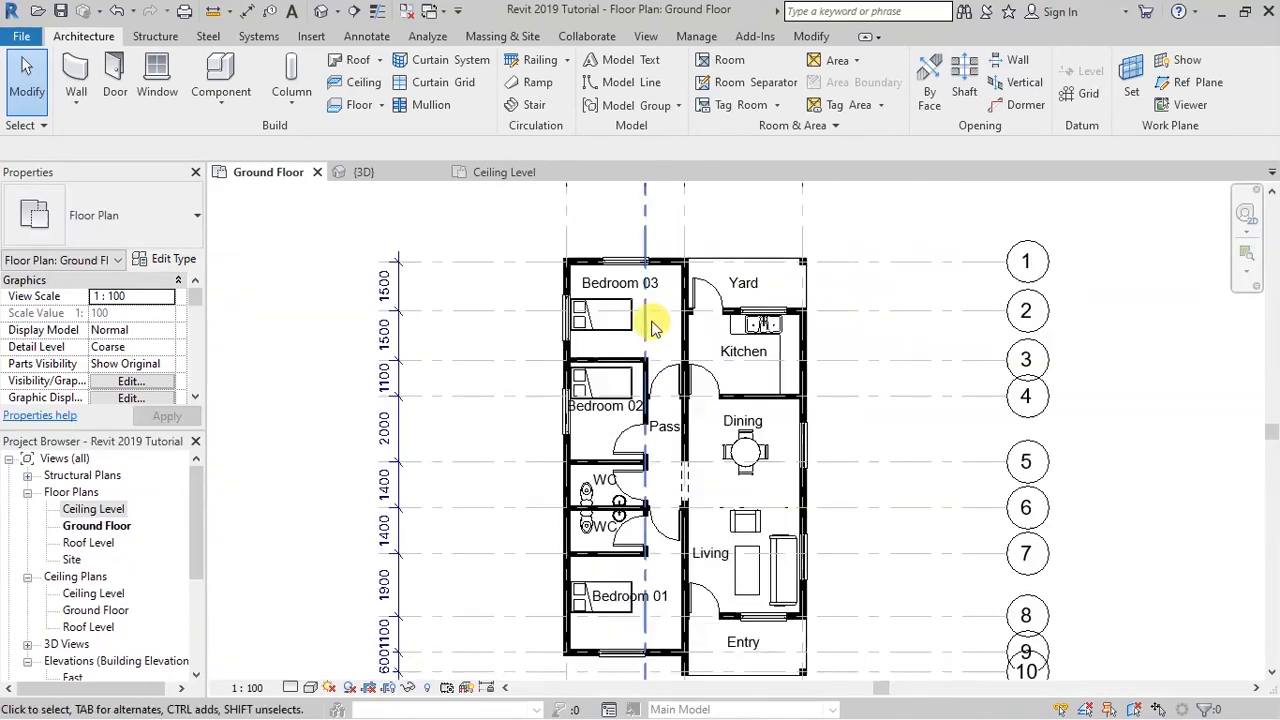
scroll(662, 443, up, 2)
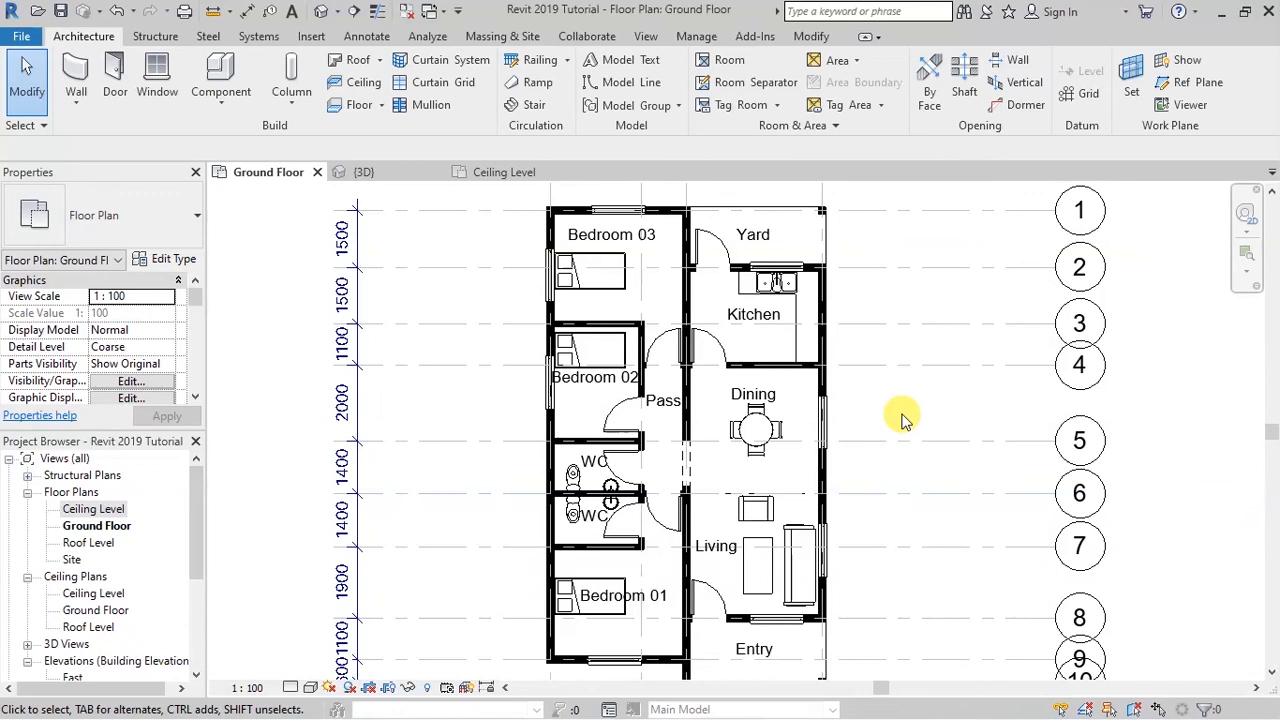
- Open the East building elevation with the roofed house filling the view
drag(194, 568, 198, 594)
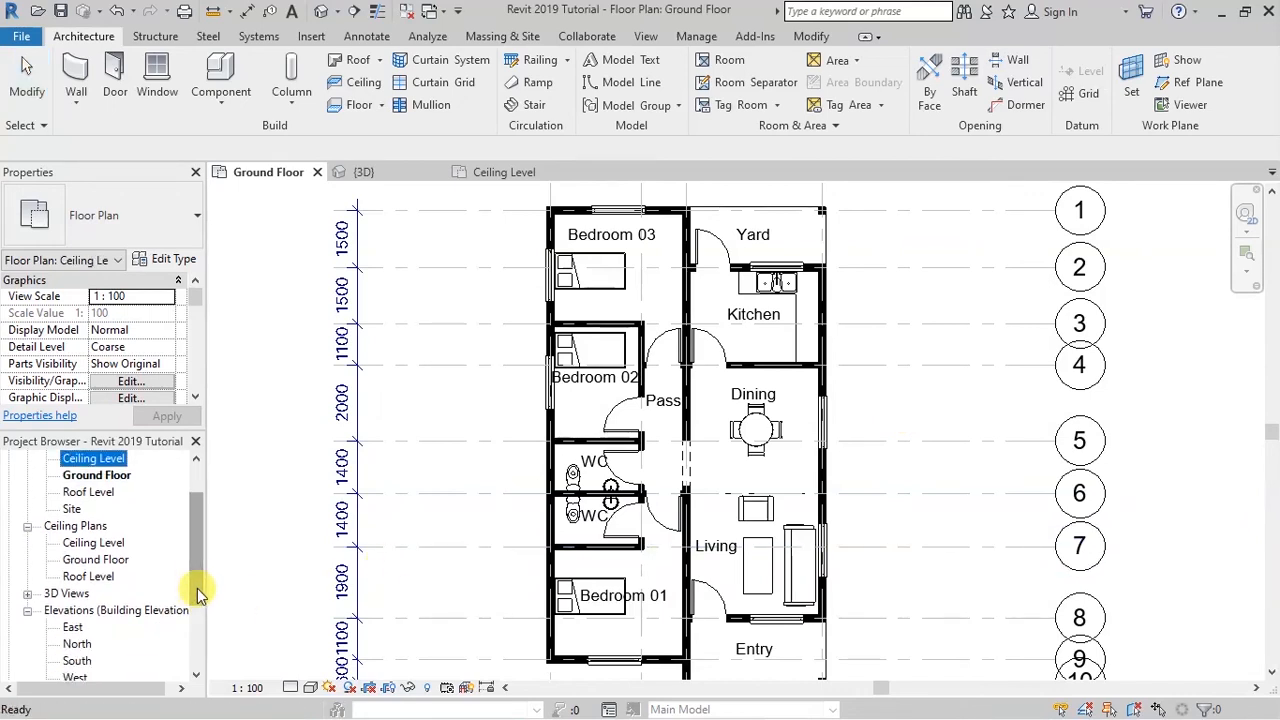
click(195, 681)
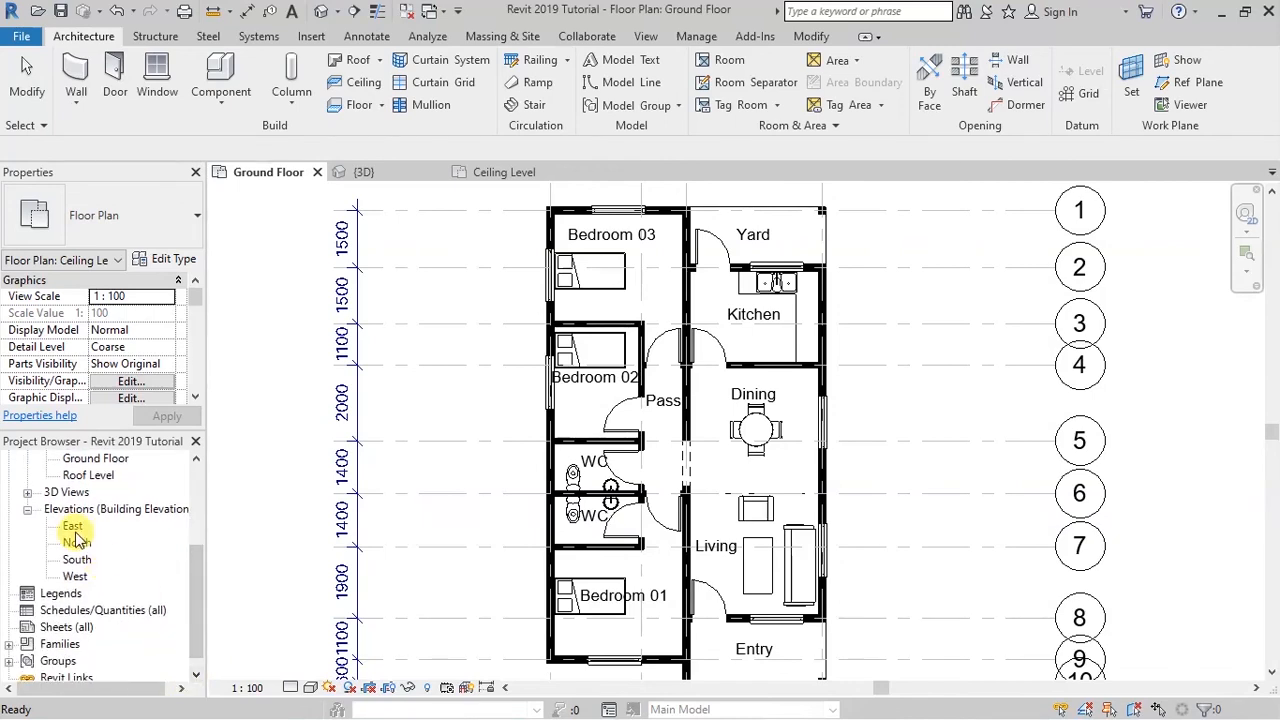
double_click(72, 526)
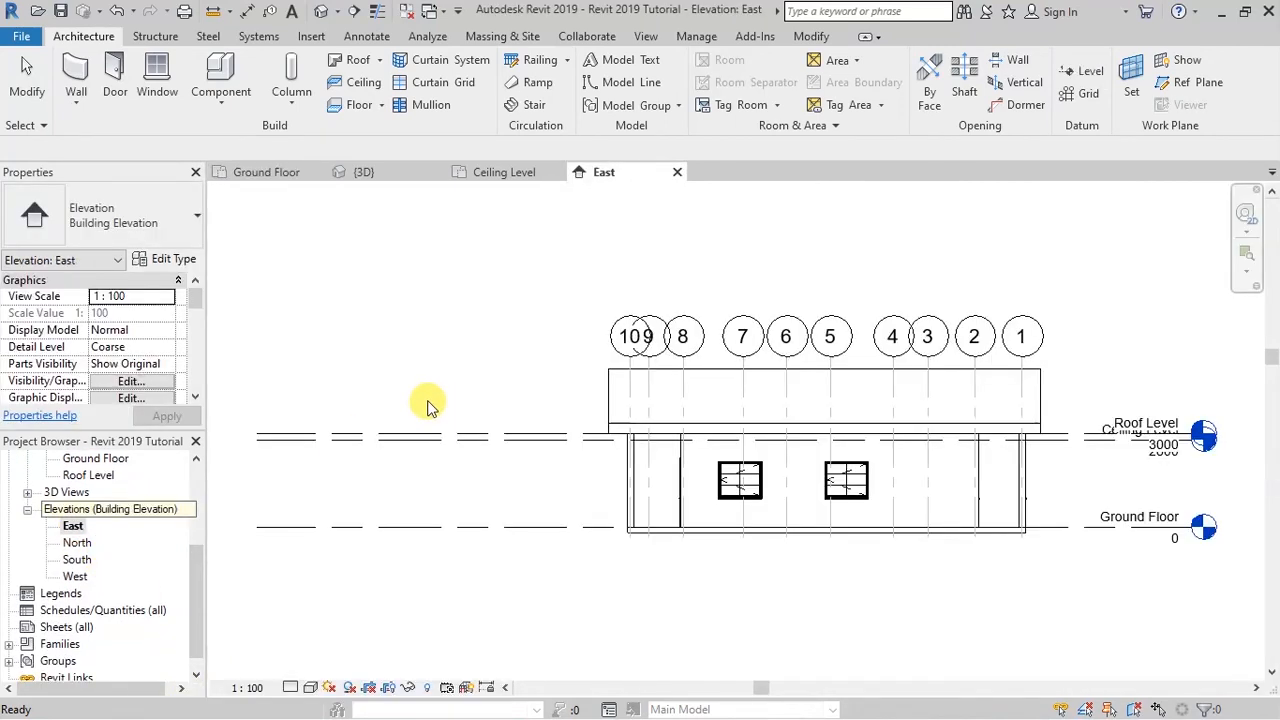
scroll(957, 397, up, 2)
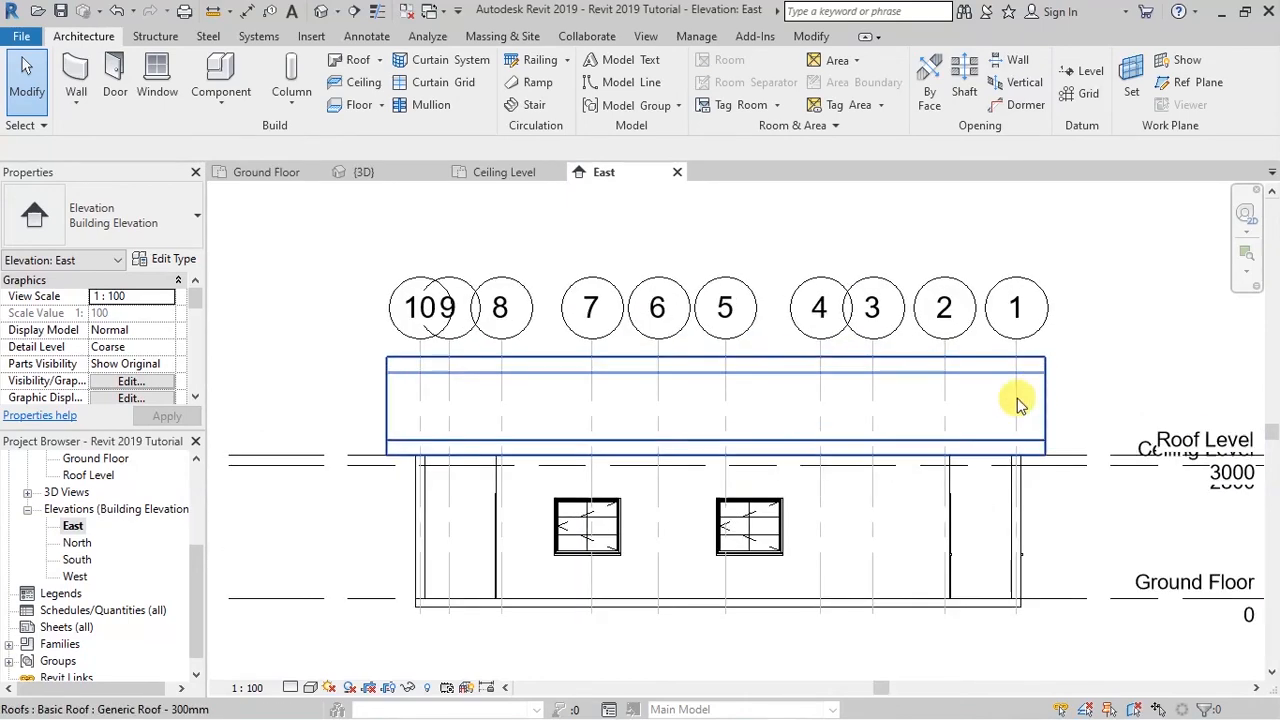
scroll(1017, 400, up, 1)
scroll(478, 493, up, 1)
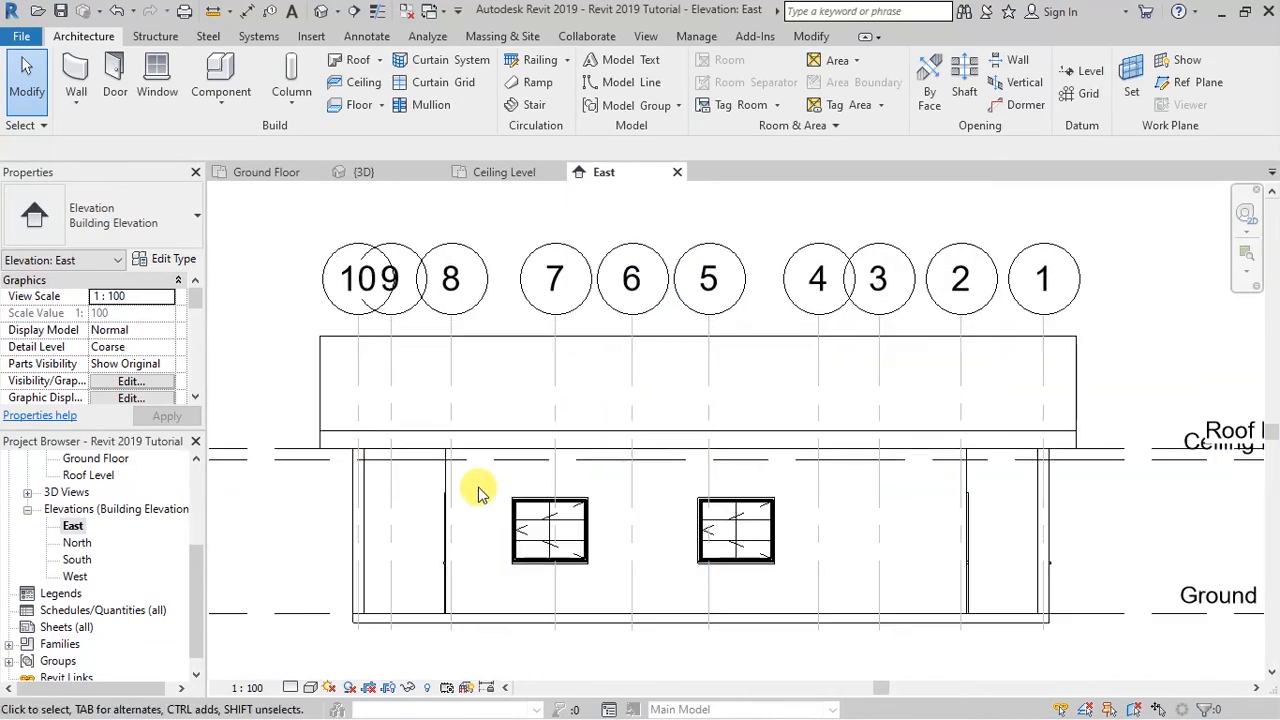
- Hide only the grid 8 element in the East elevation
click(452, 325)
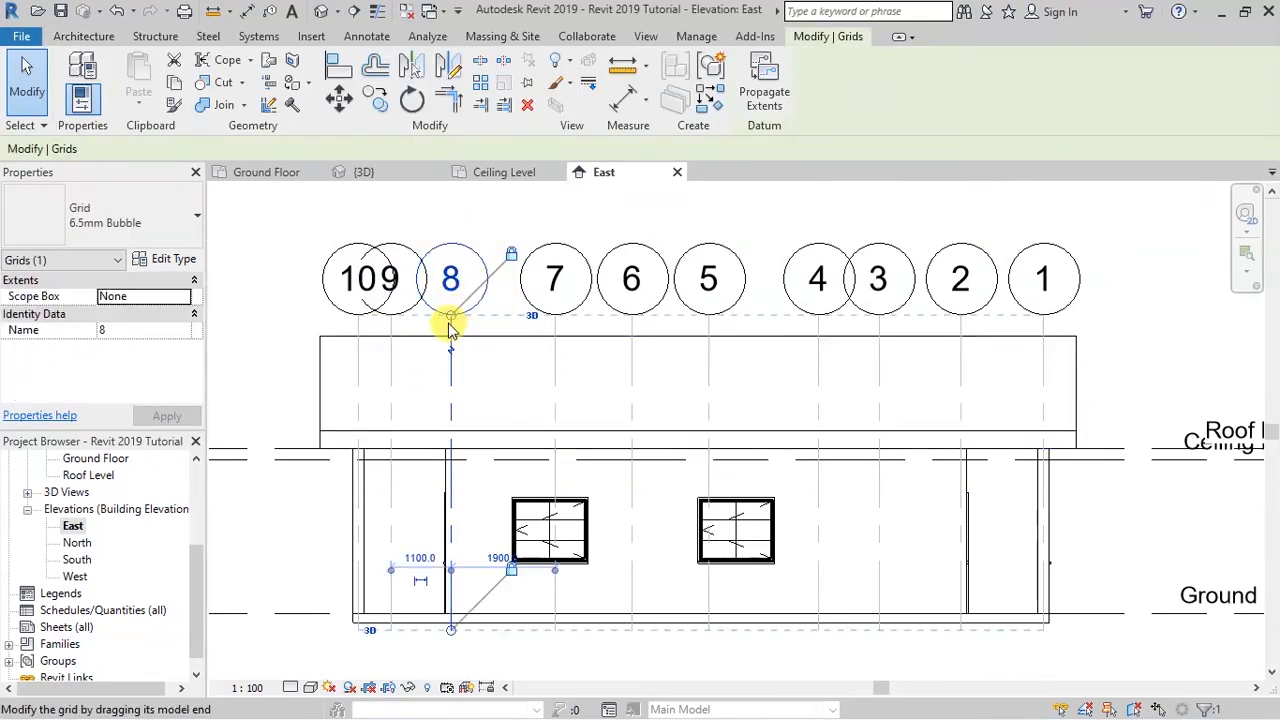
right_click(483, 217)
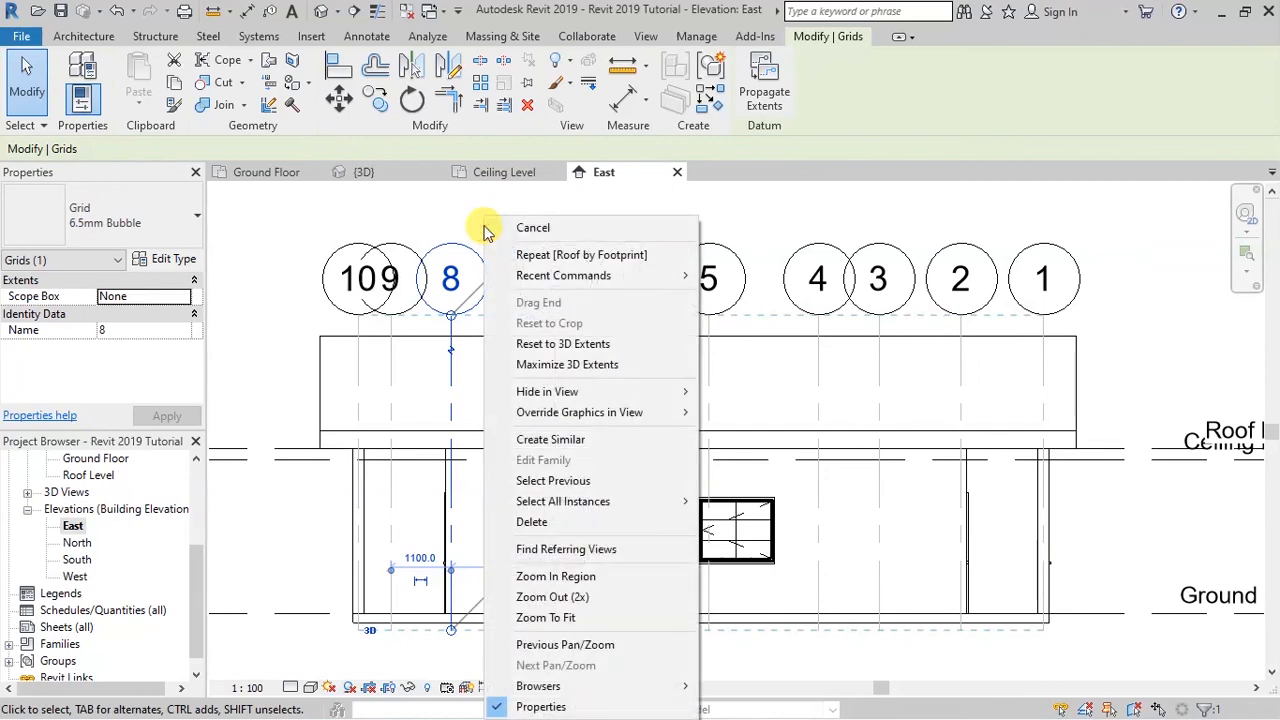
mouse_move(670, 391)
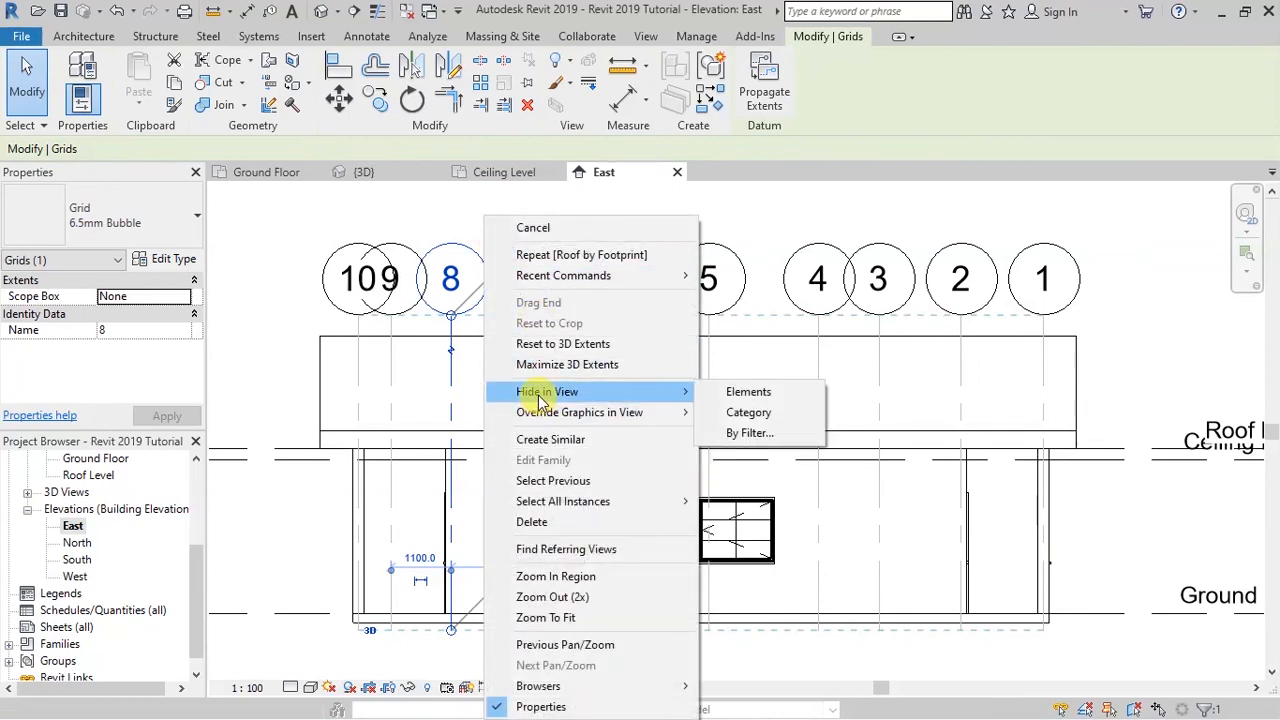
click(731, 400)
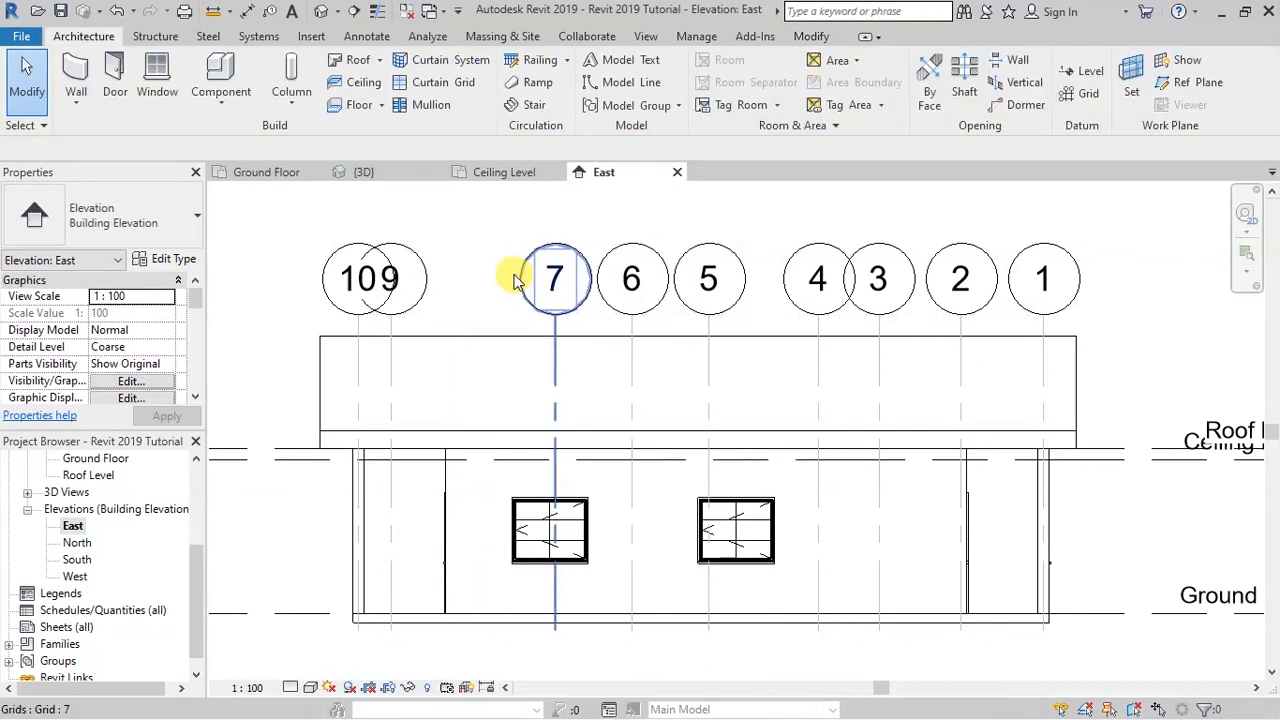
- Select grids 10, 9, 7, 6, 5, 4, 3, 2 and 1 together and hide these elements in the East elevation
click(359, 323)
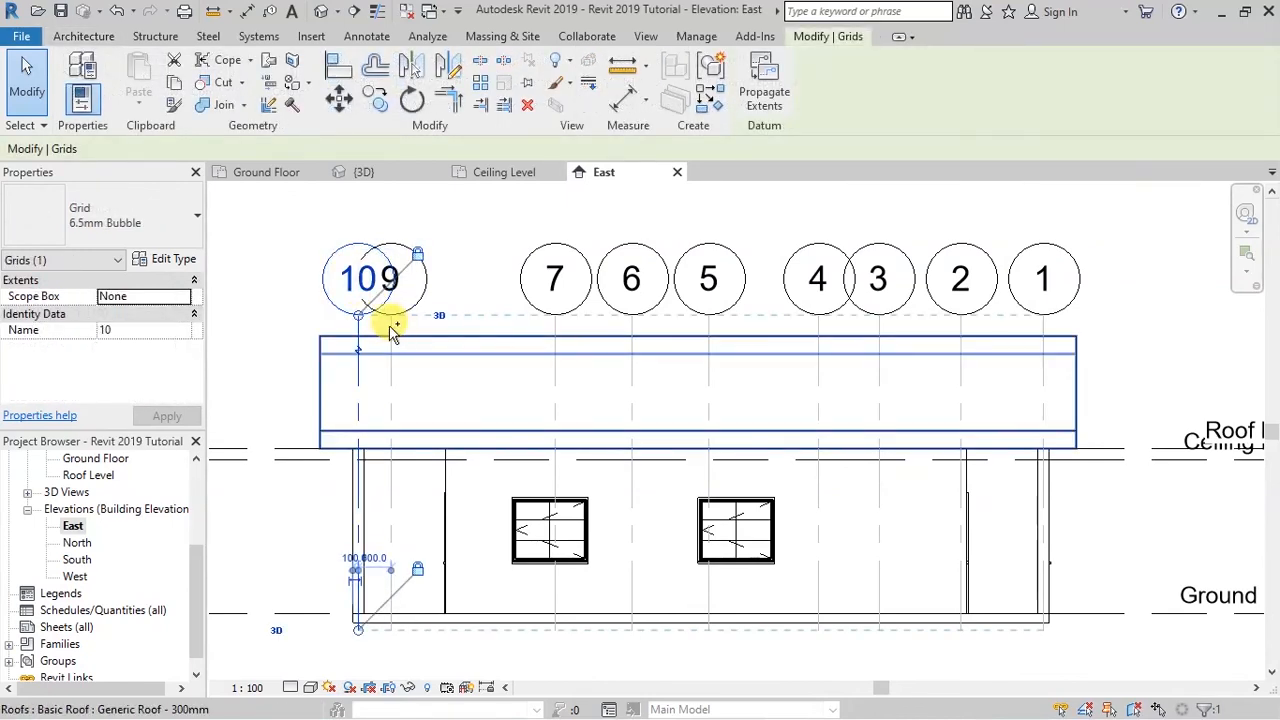
ctrl+click(556, 321)
ctrl+click(631, 323)
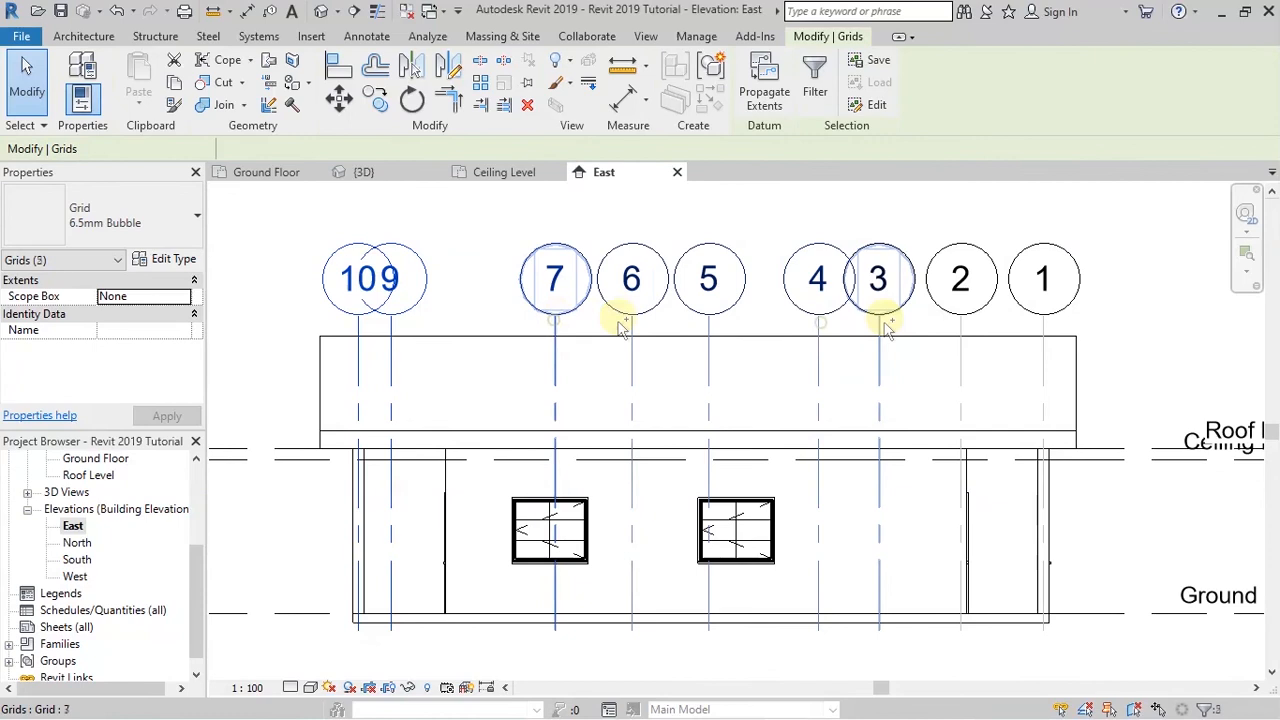
ctrl+click(883, 323)
ctrl+click(958, 320)
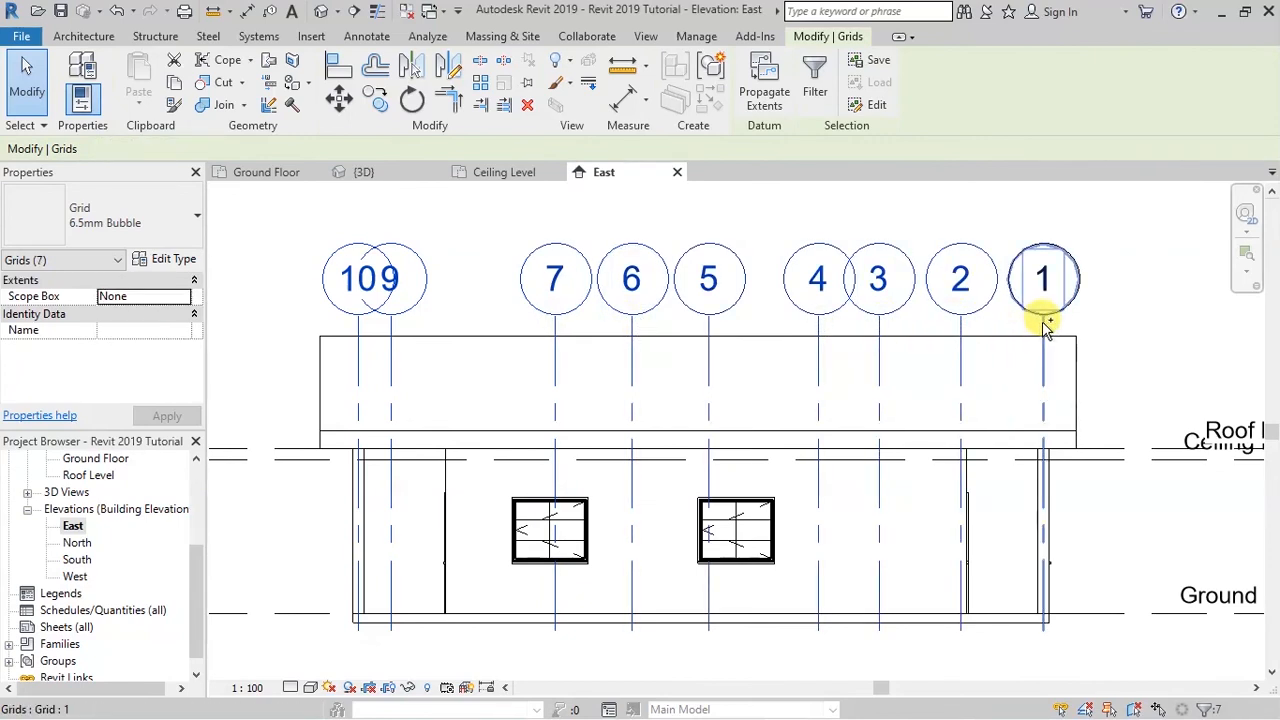
ctrl+click(1045, 320)
right_click(1012, 316)
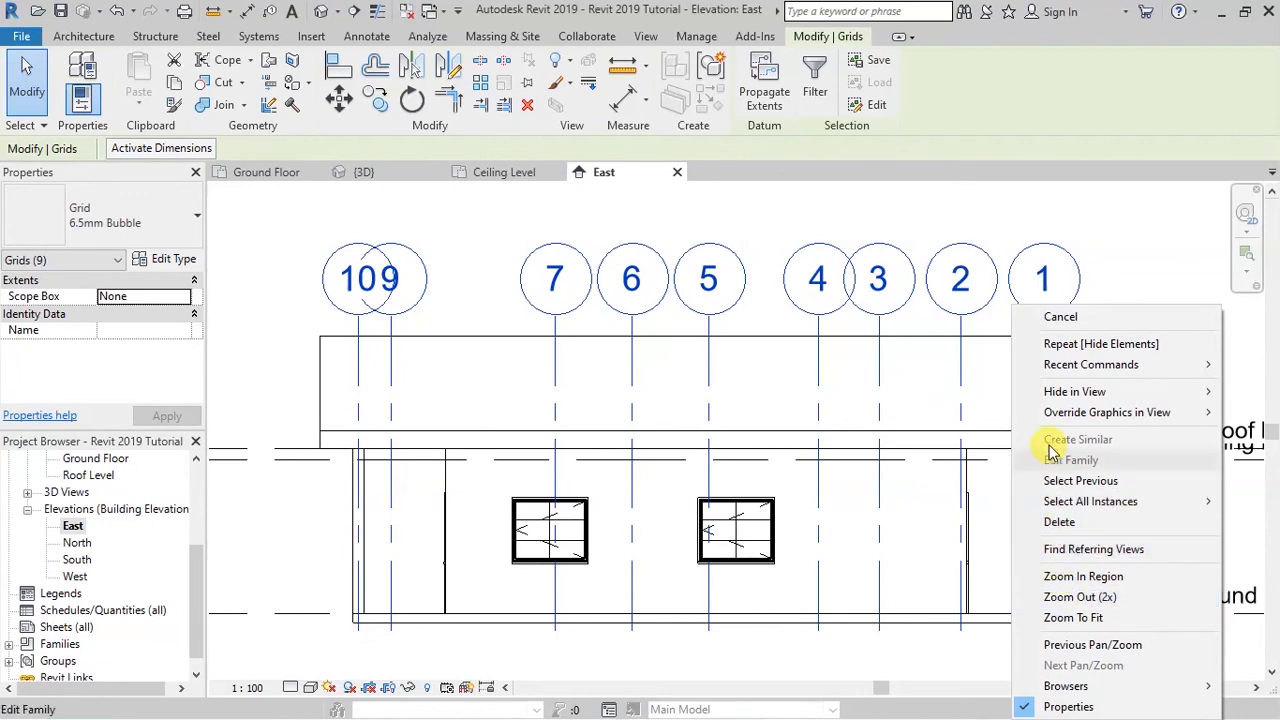
mouse_move(1050, 393)
click(940, 393)
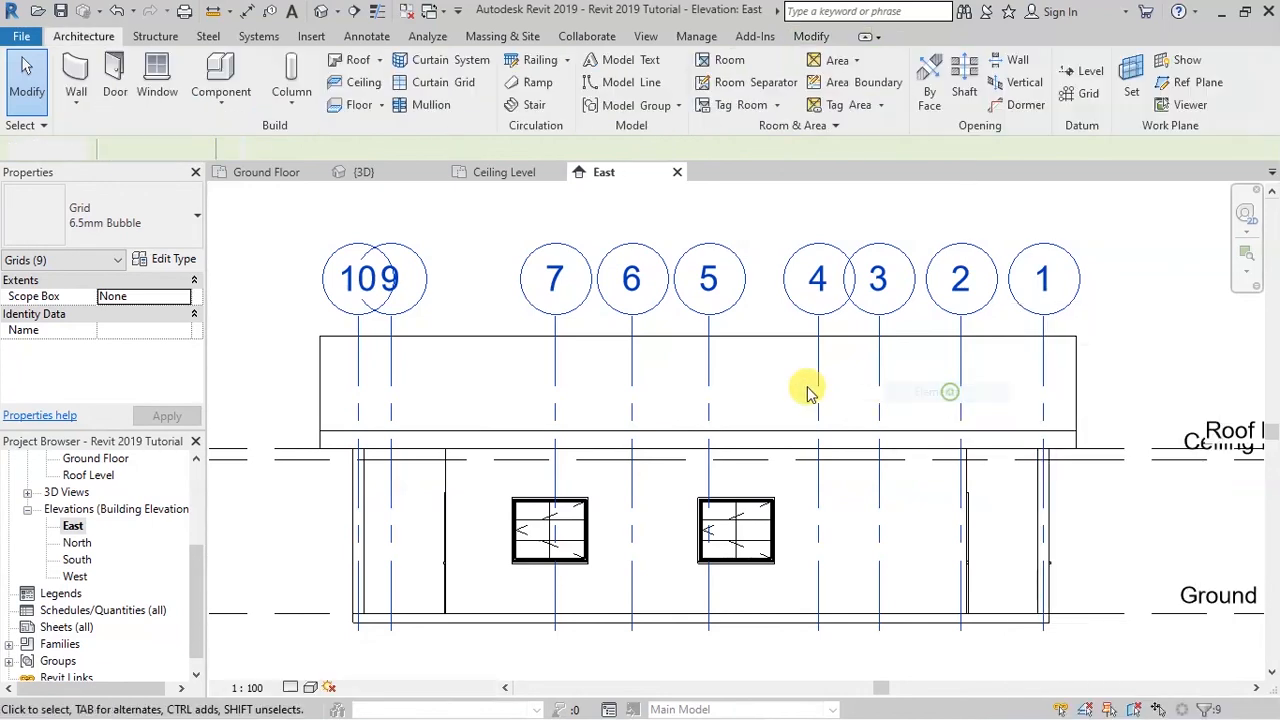
click(651, 229)
scroll(652, 414, down, 3)
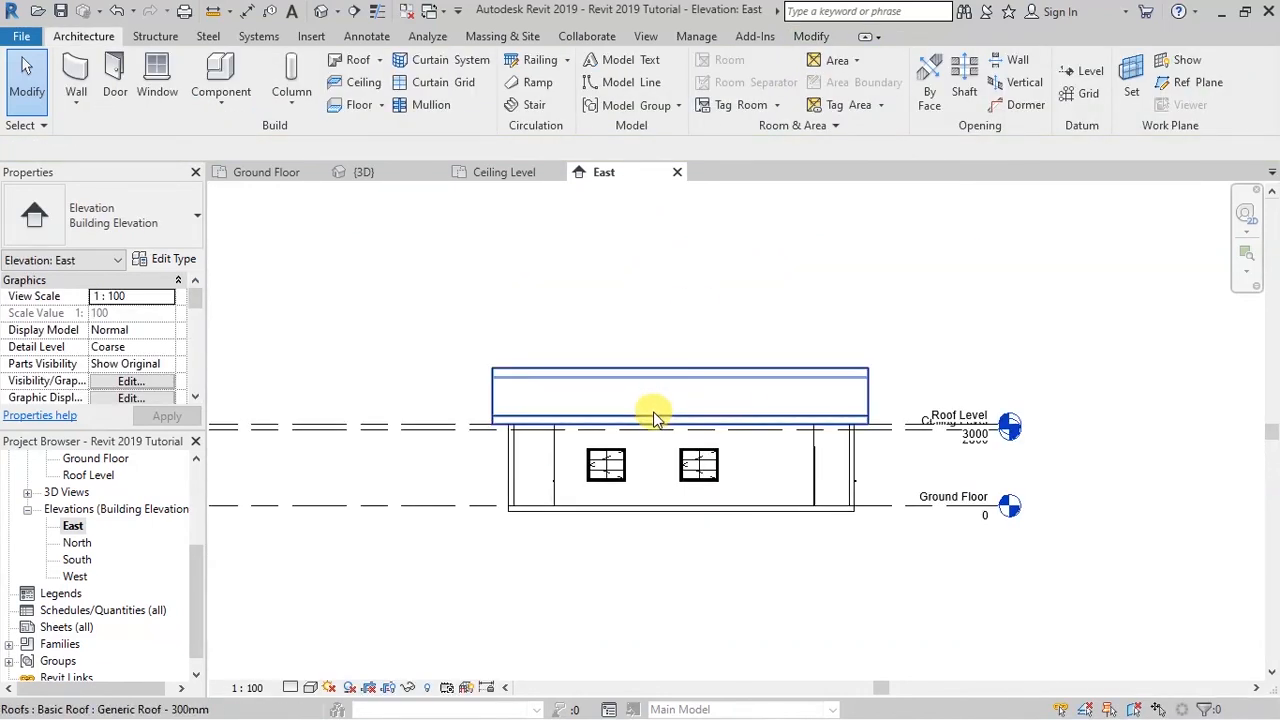
- Hide the Ceiling Level line in the East elevation, keeping the Roof Level and Ground Floor levels
scroll(805, 348, up, 1)
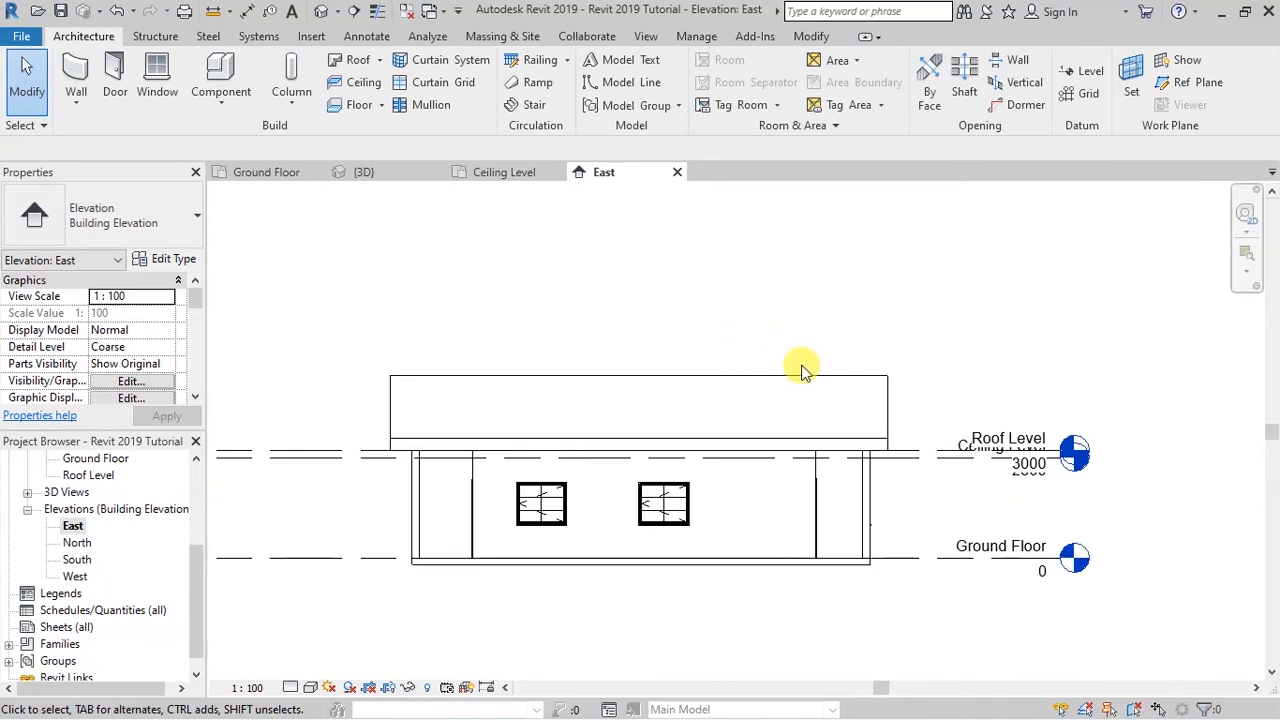
scroll(1050, 503, up, 1)
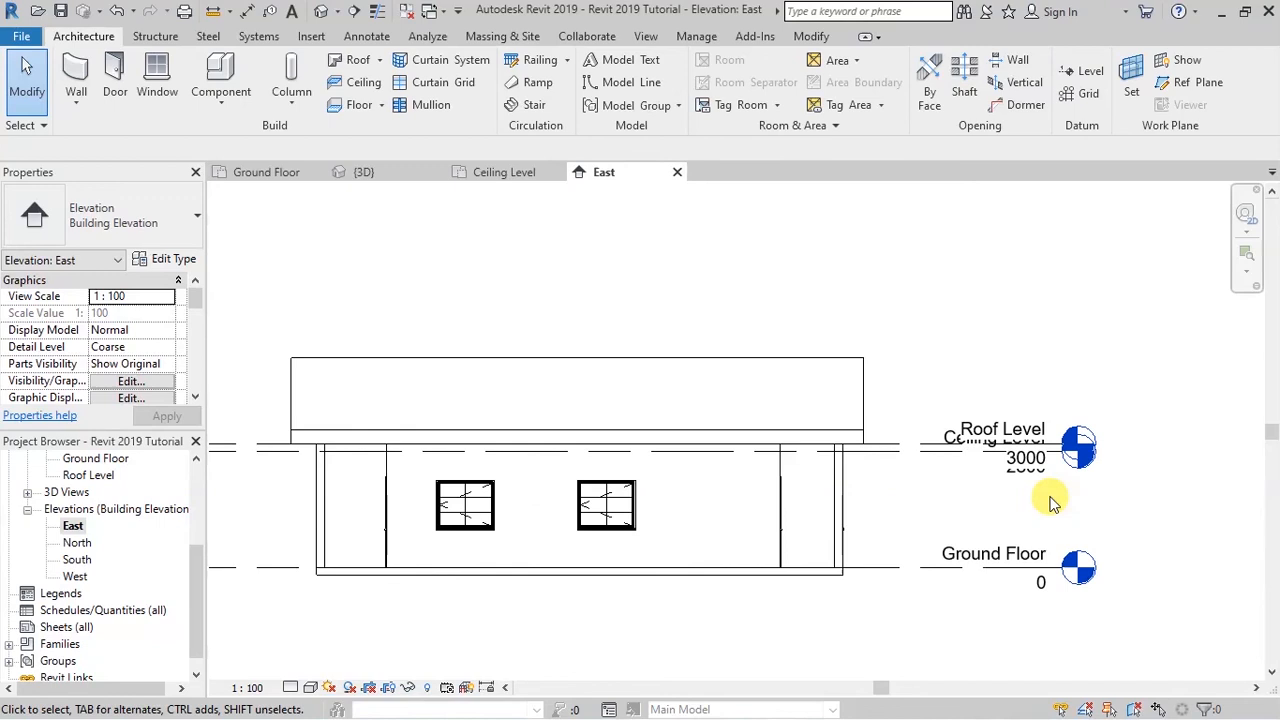
scroll(1050, 503, up, 1)
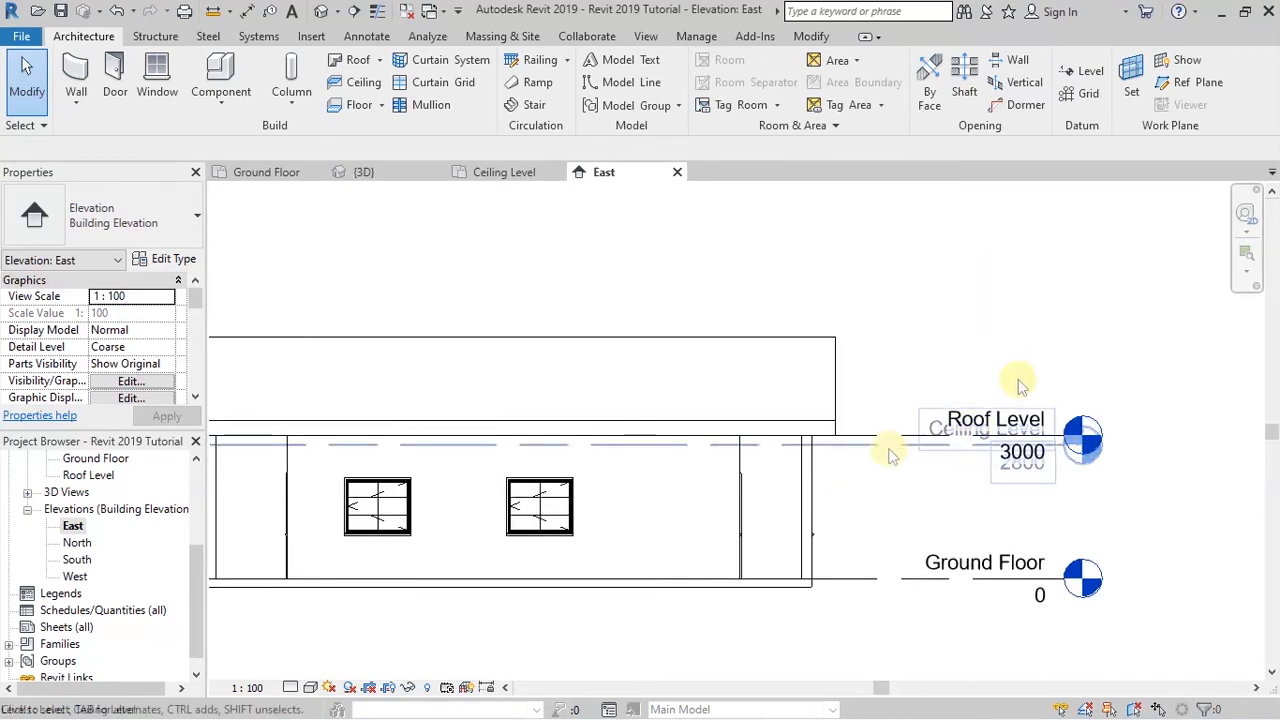
scroll(1018, 378, down, 2)
scroll(834, 294, up, 1)
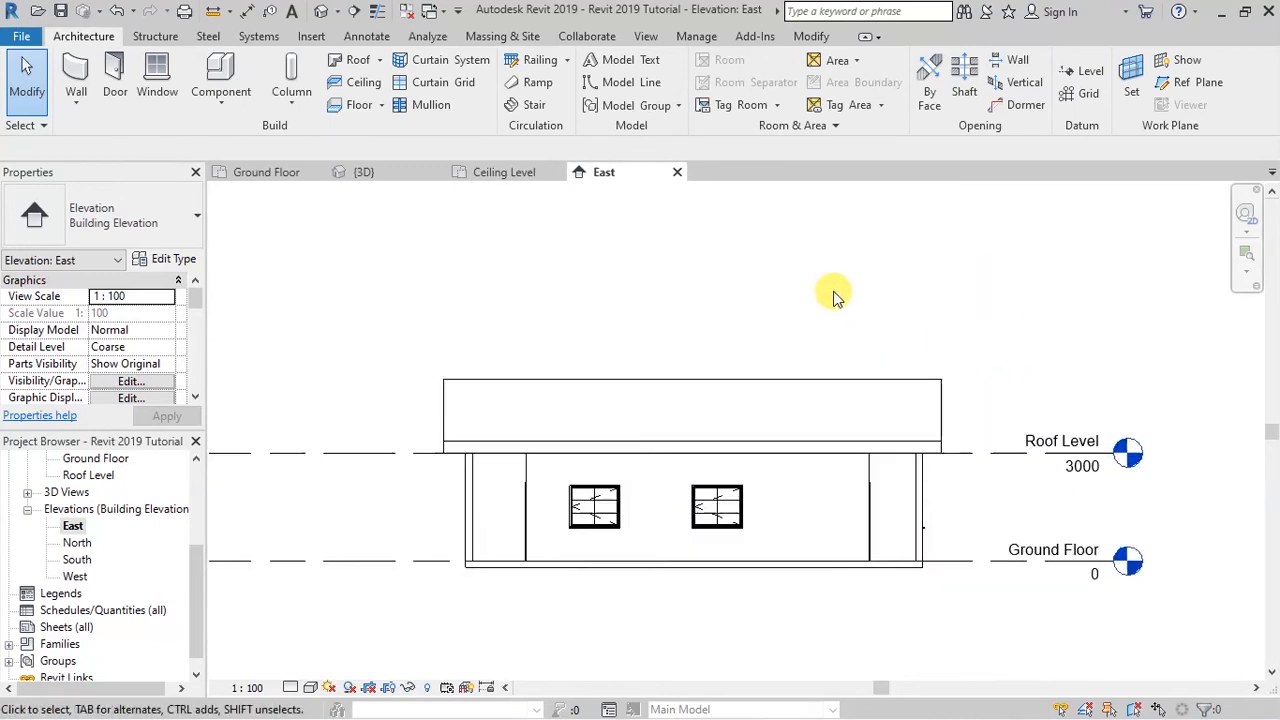
scroll(694, 434, up, 2)
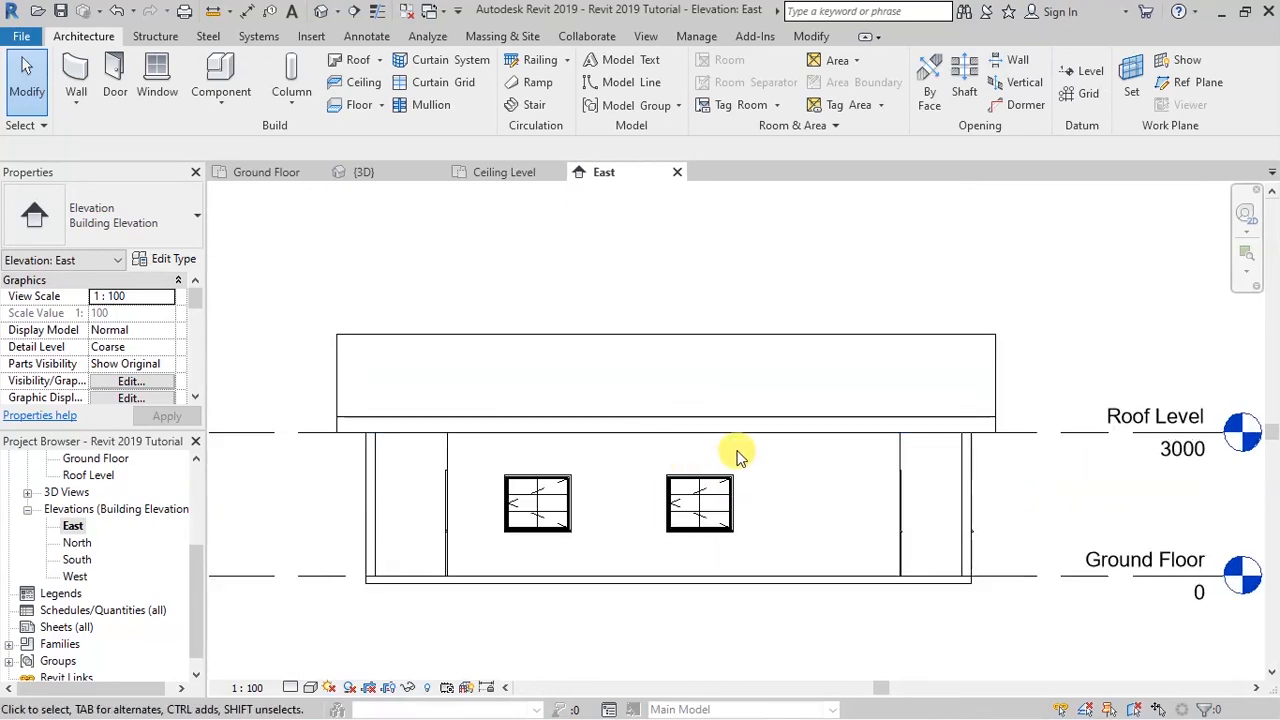
- Open the North and South elevations and examine the gable ends of the house
double_click(78, 543)
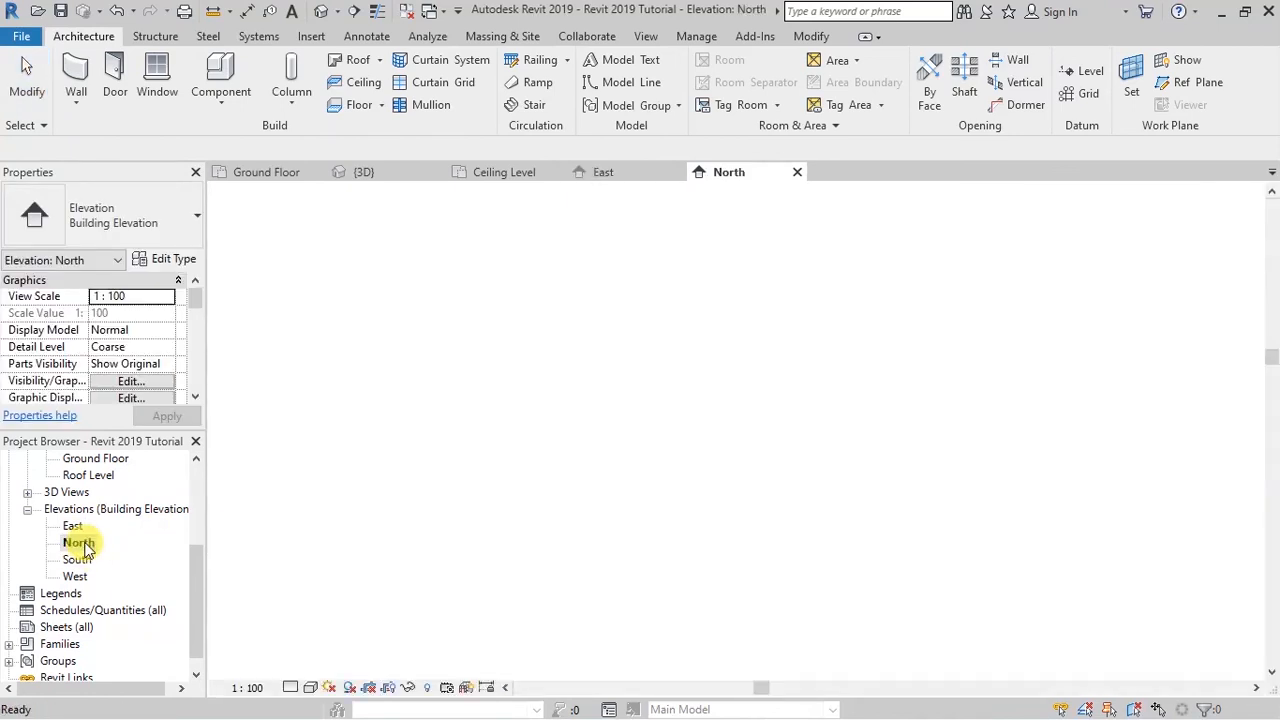
scroll(925, 460, up, 4)
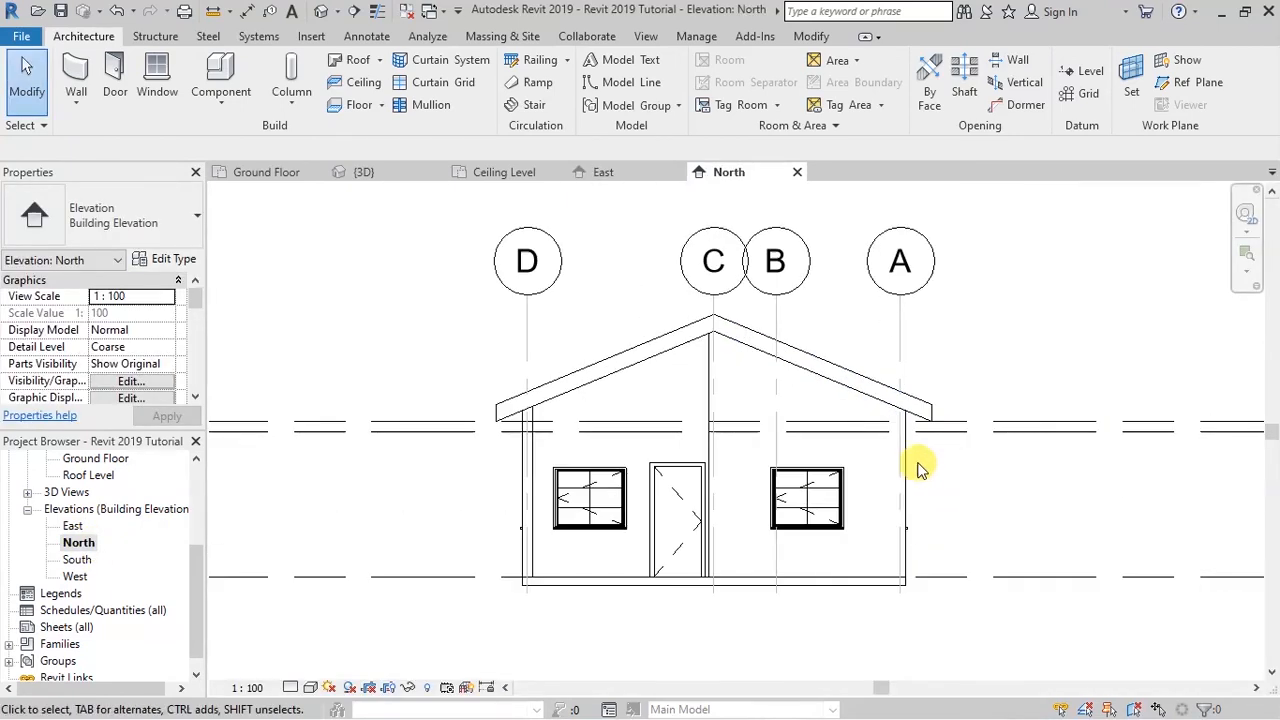
scroll(745, 464, up, 1)
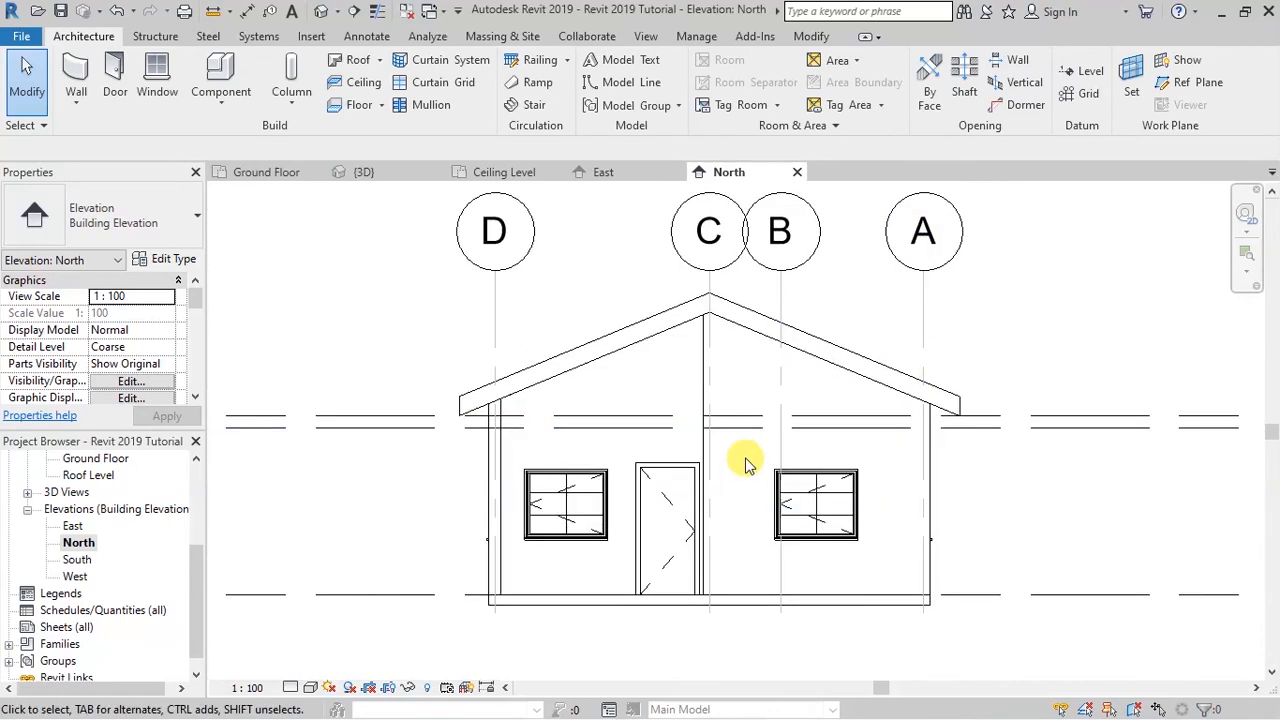
double_click(78, 561)
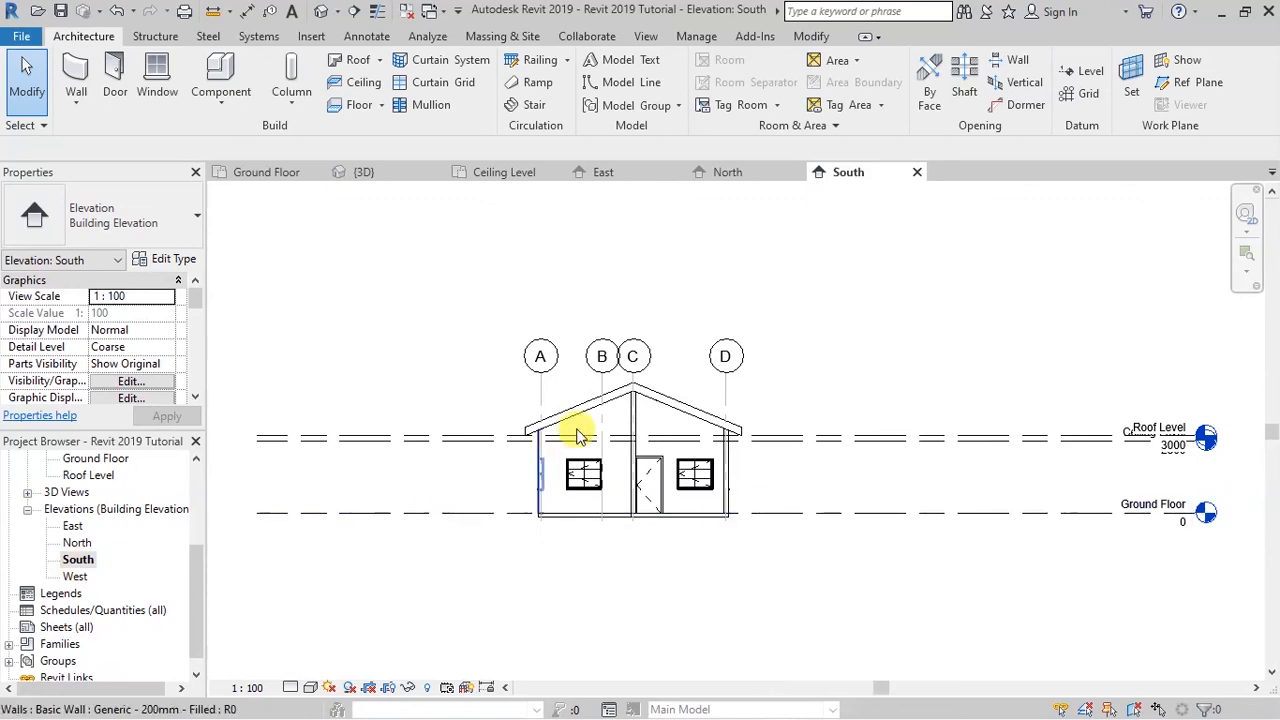
scroll(577, 434, up, 5)
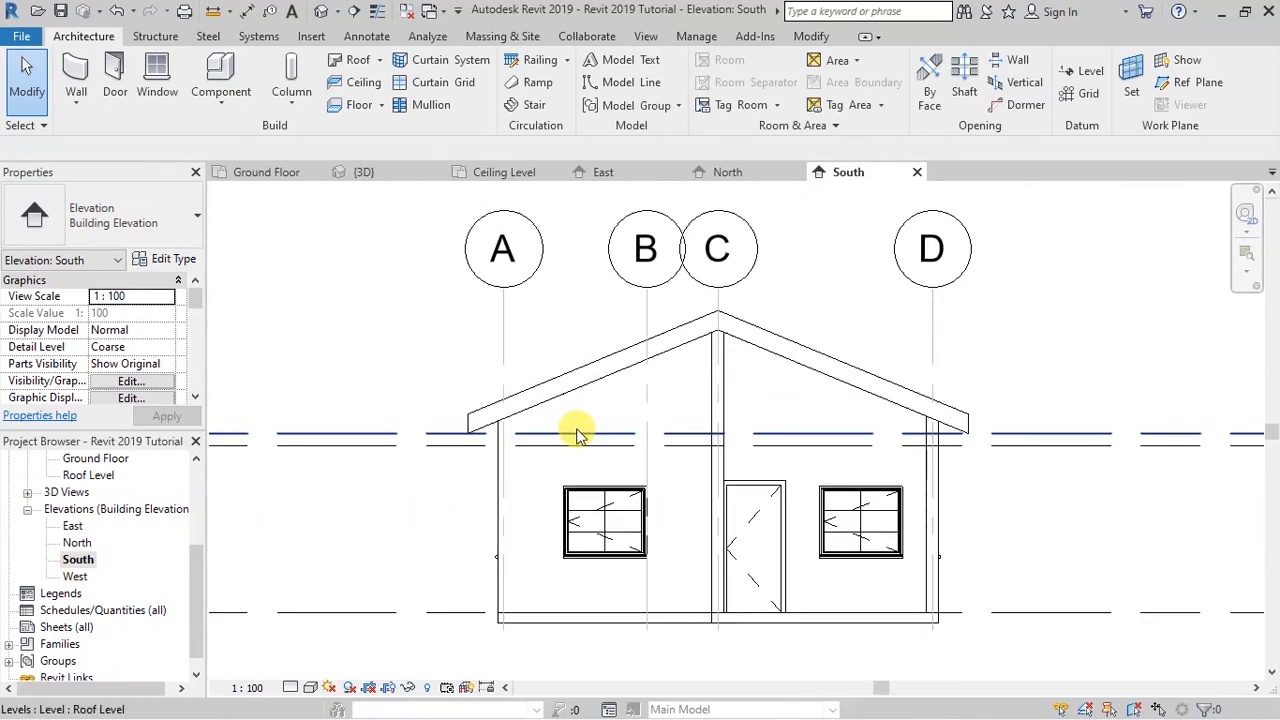
- Open the West elevation, examine the long side wall with its four windows, and save the project
double_click(157, 577)
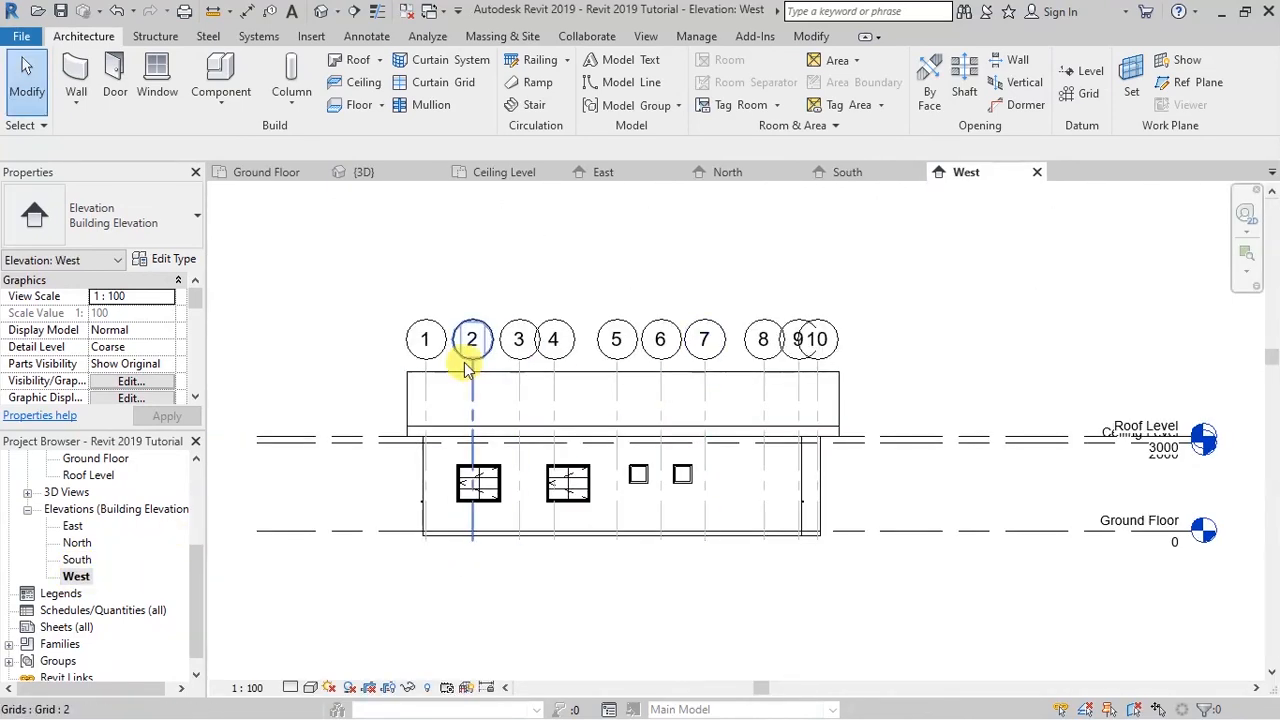
scroll(457, 380, up, 3)
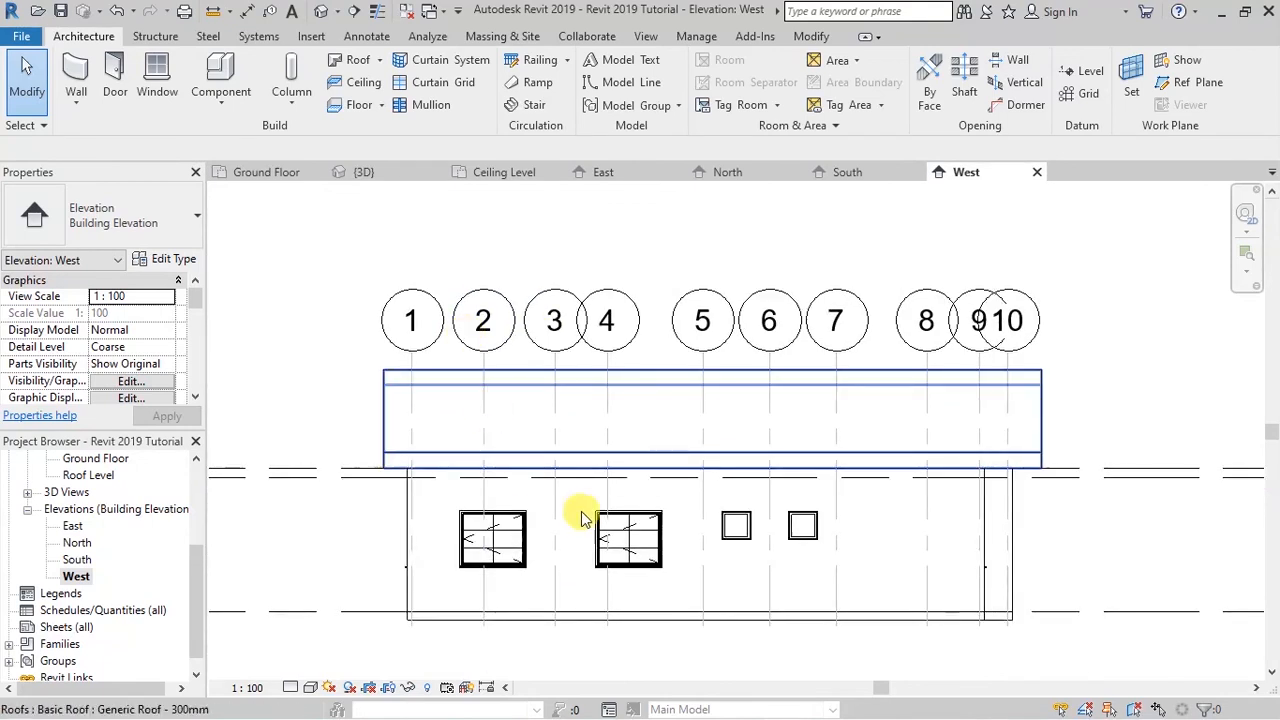
scroll(615, 520, up, 1)
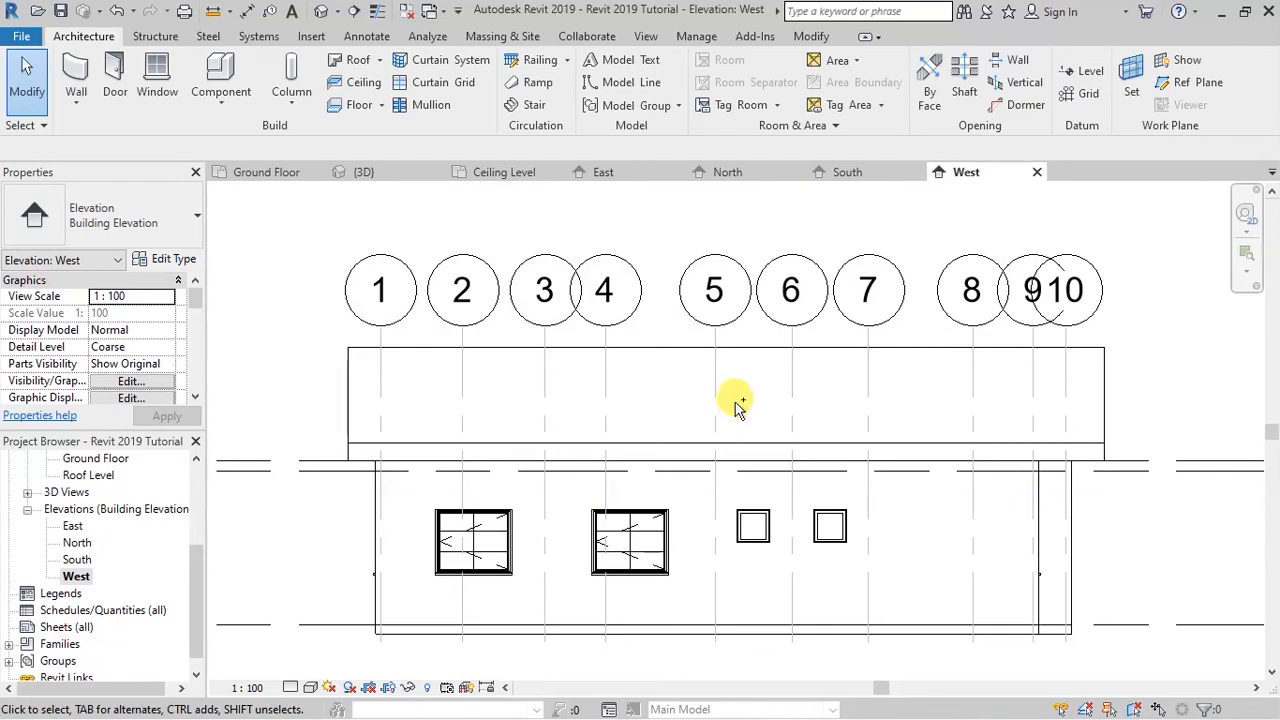
key(ctrl+s)
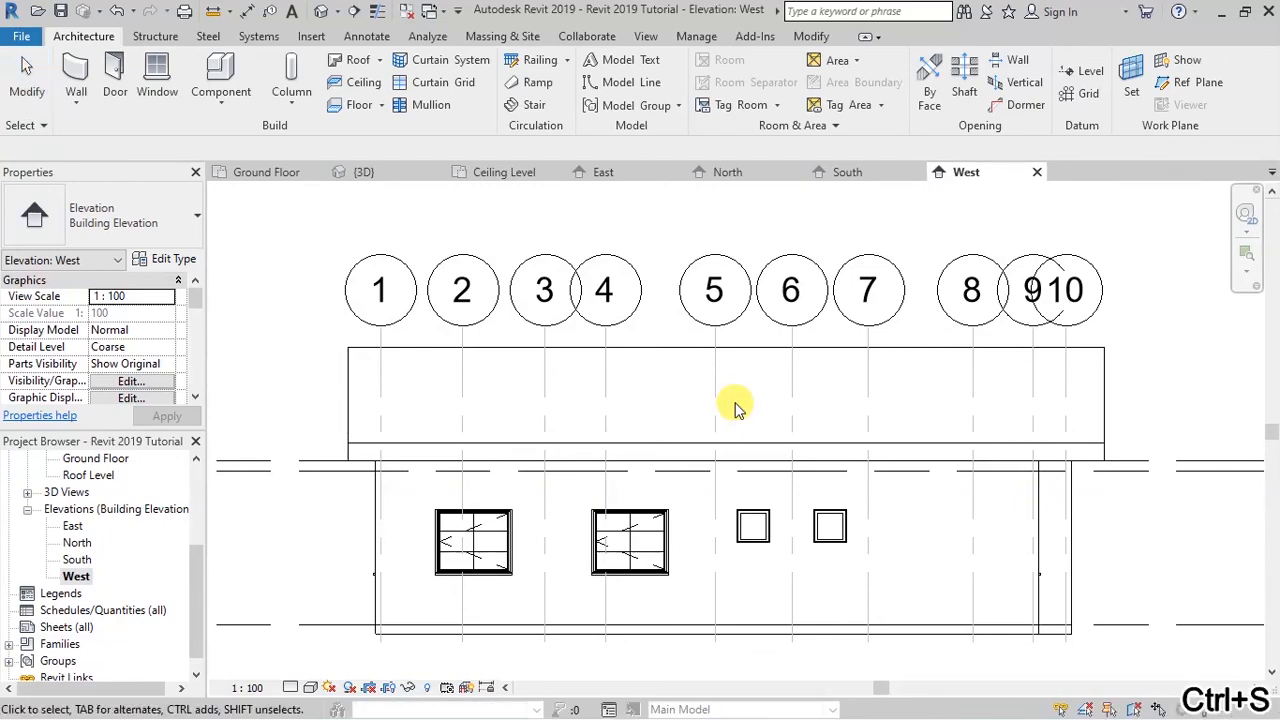